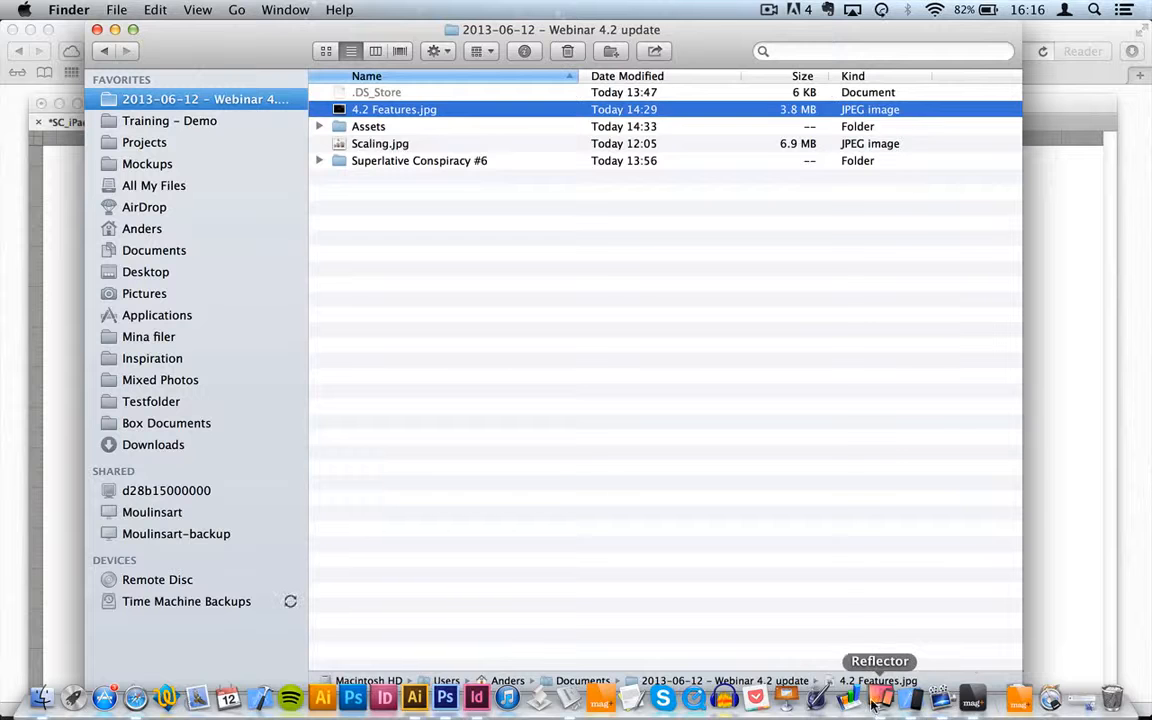
Step: Bring Reflector forward and mirror the iPad full screen
left_click(880, 699)
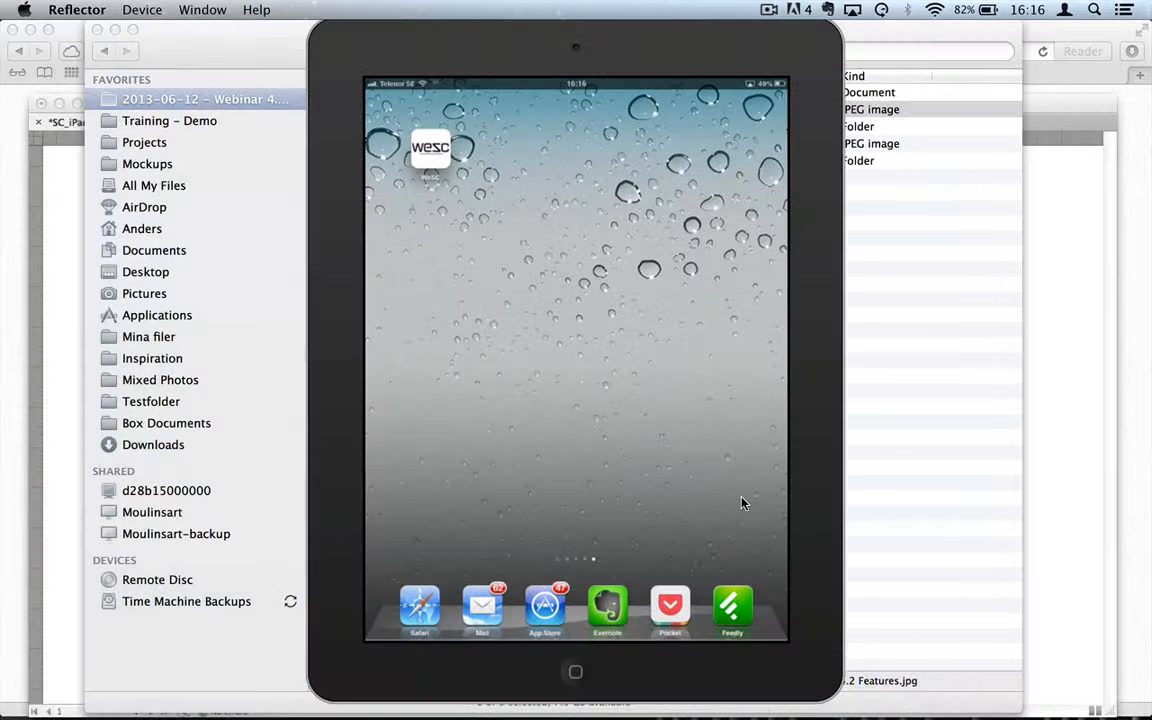
key("super+f")
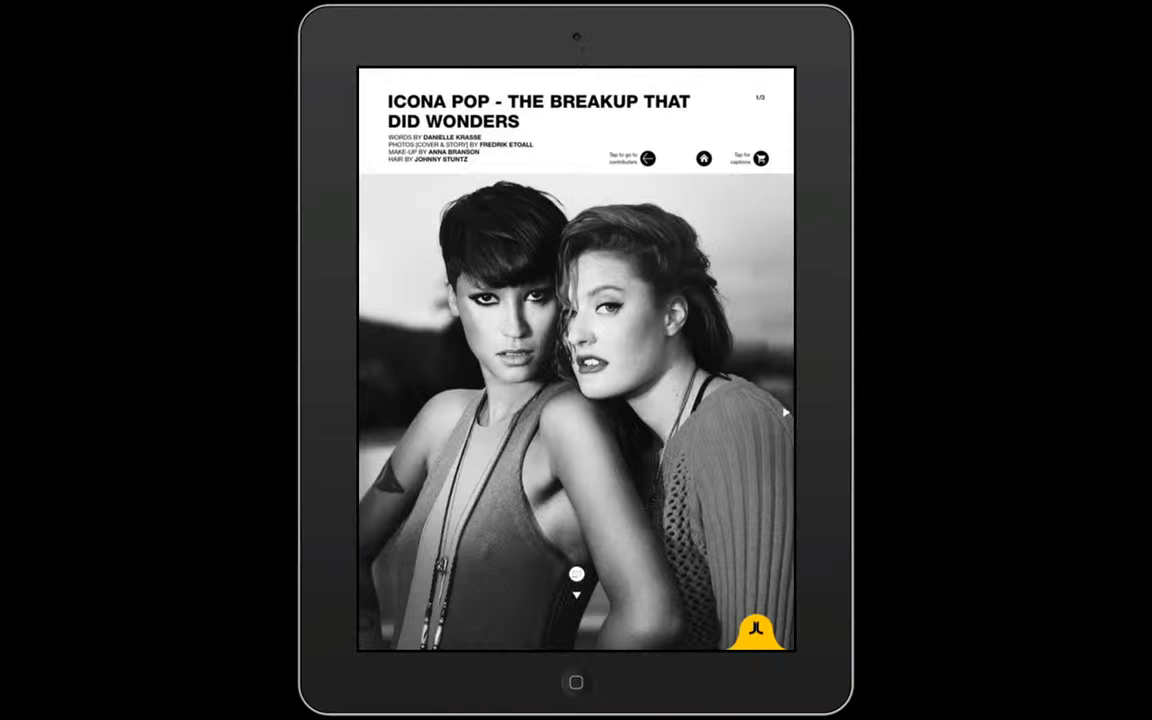
Step: Open the magazine menu, try the SOCIAL links, and page forward to the hotel facade article
left_click(756, 630)
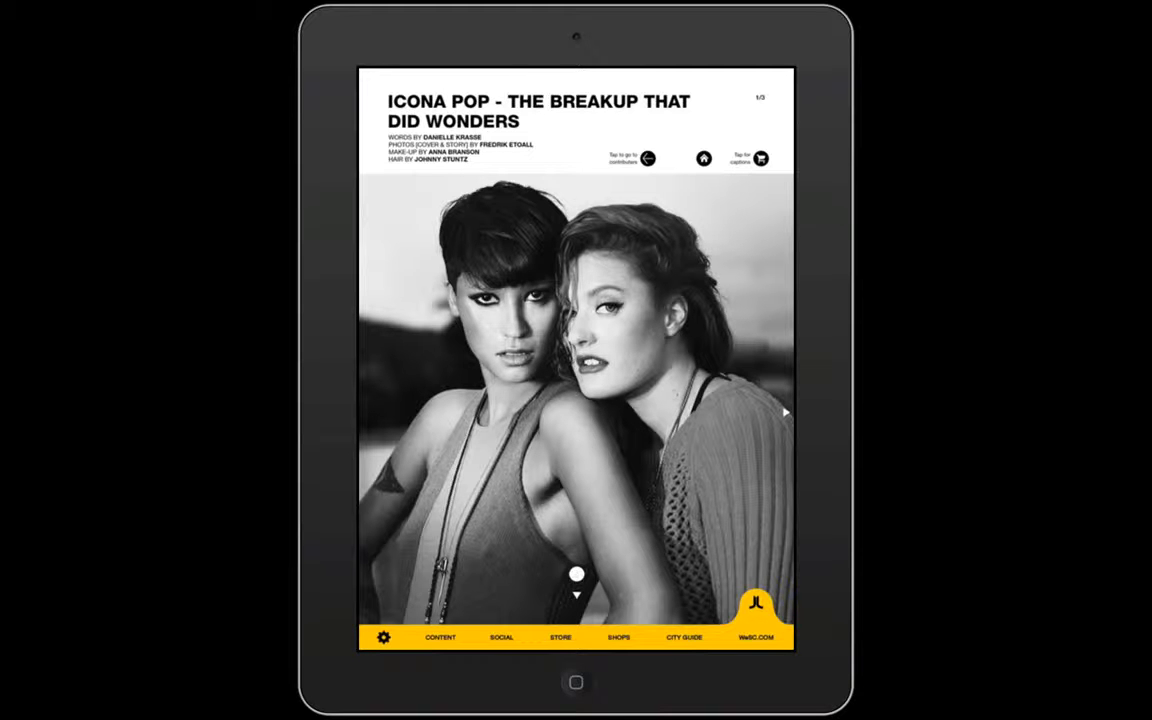
left_click(502, 637)
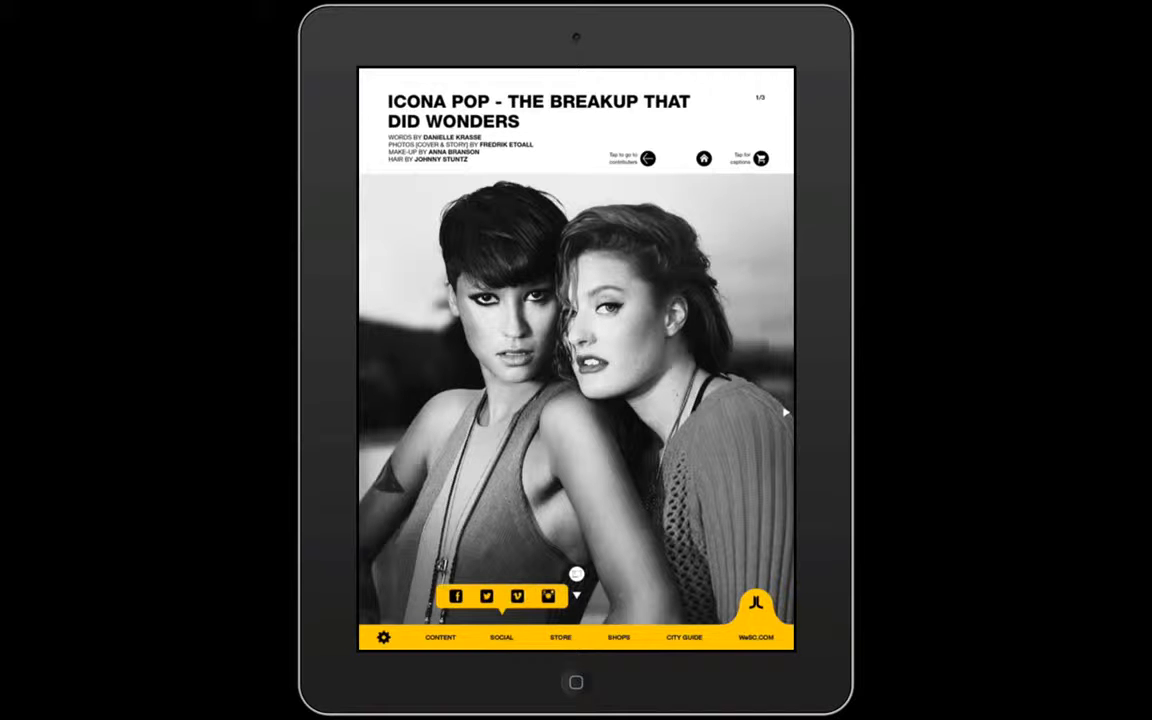
left_click(502, 637)
left_click_drag(700, 400, 450, 400)
mouse_move(700, 400)
left_mouse_down()
mouse_move(450, 400)
mouse_move(700, 400)
left_mouse_up()
scroll(576, 400, "down", 4)
scroll(576, 400, "down", 3)
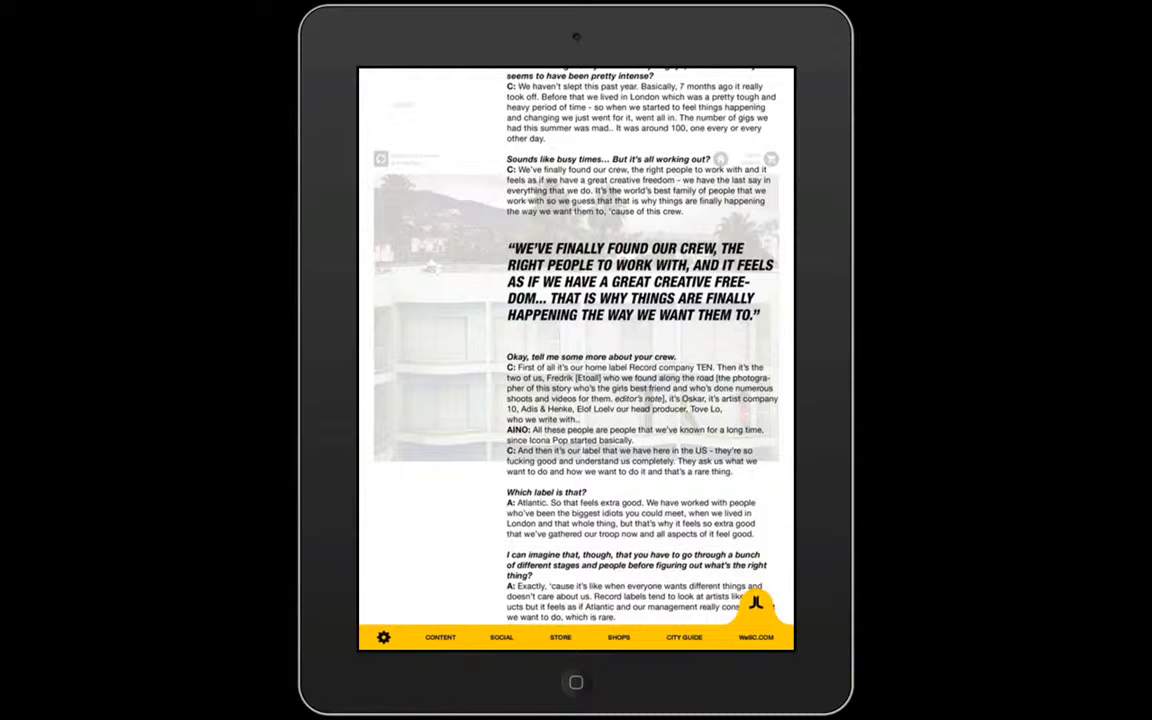
Step: Reopen the menu, view the Facebook link, then go to the CONTENT page
left_click(756, 604)
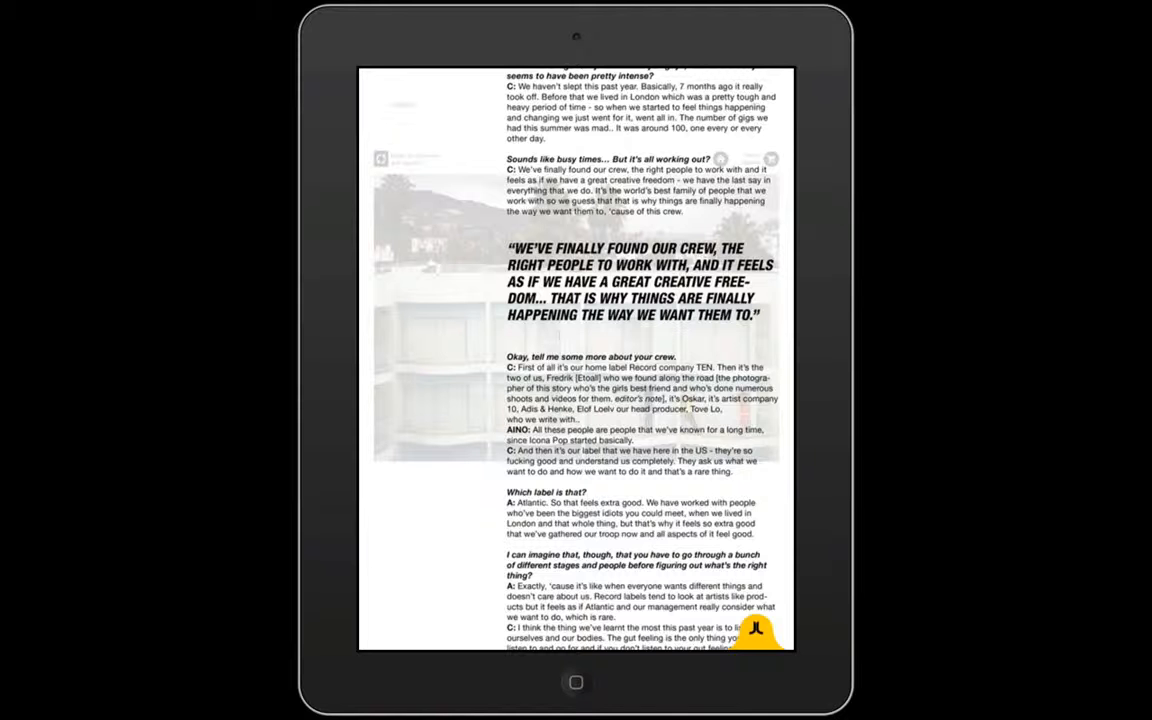
left_click(756, 628)
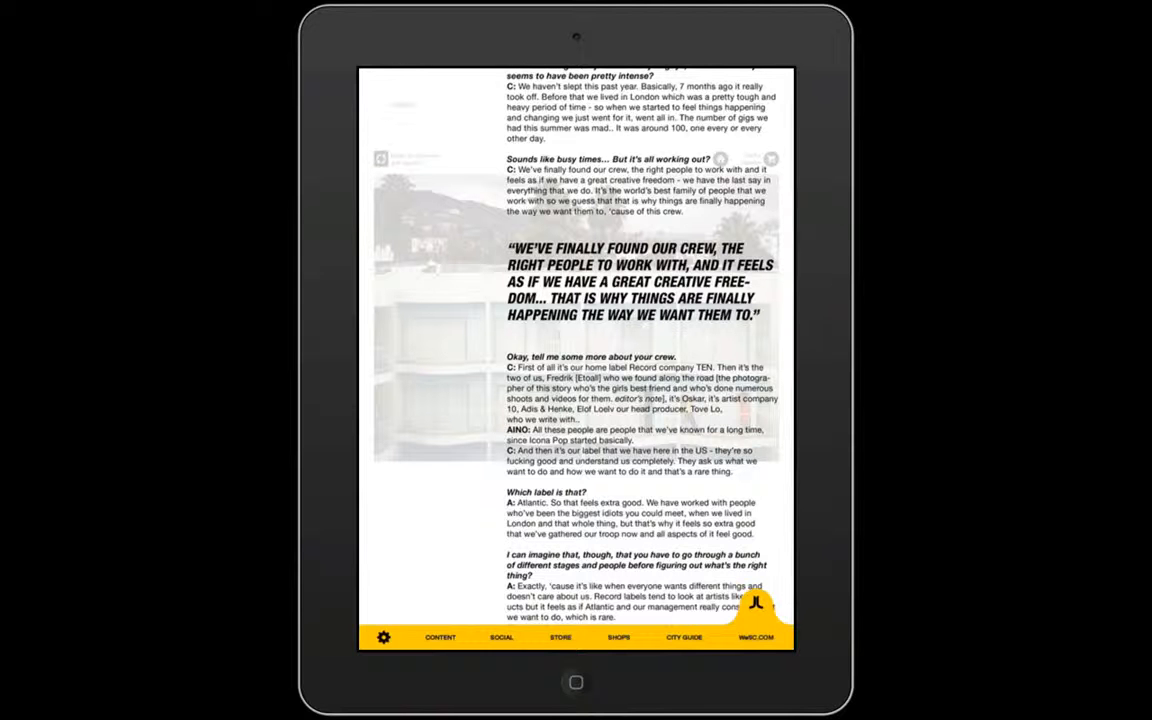
left_click(501, 637)
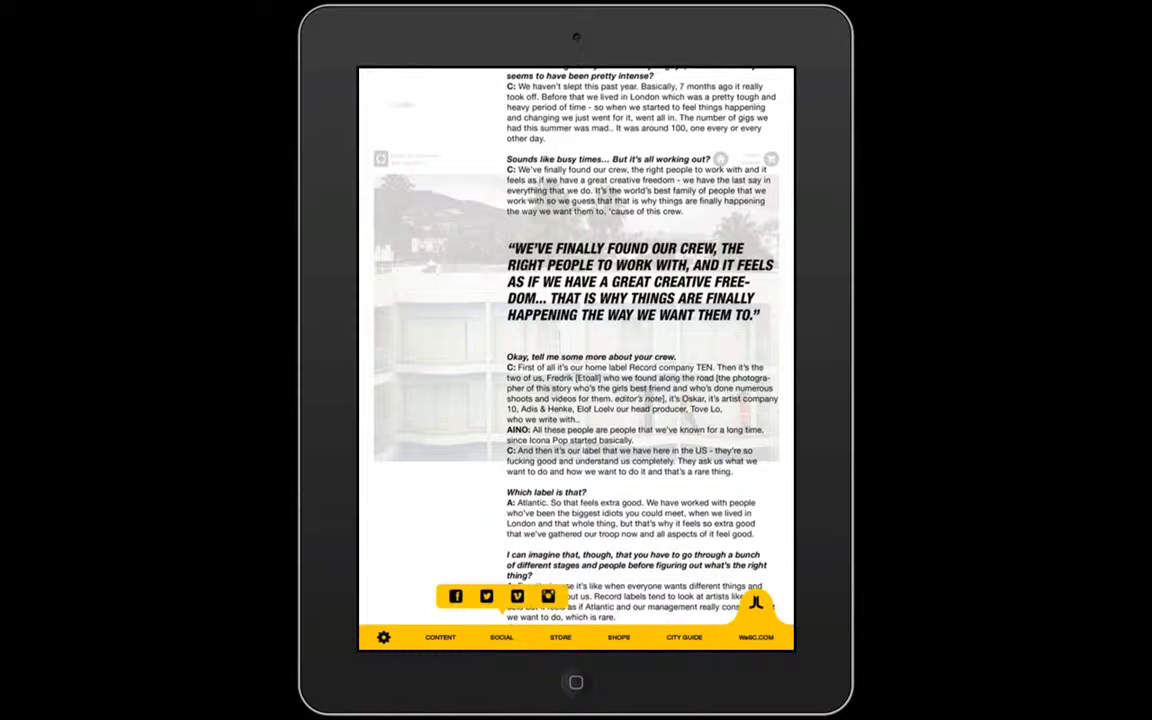
left_click(455, 596)
left_click(501, 637)
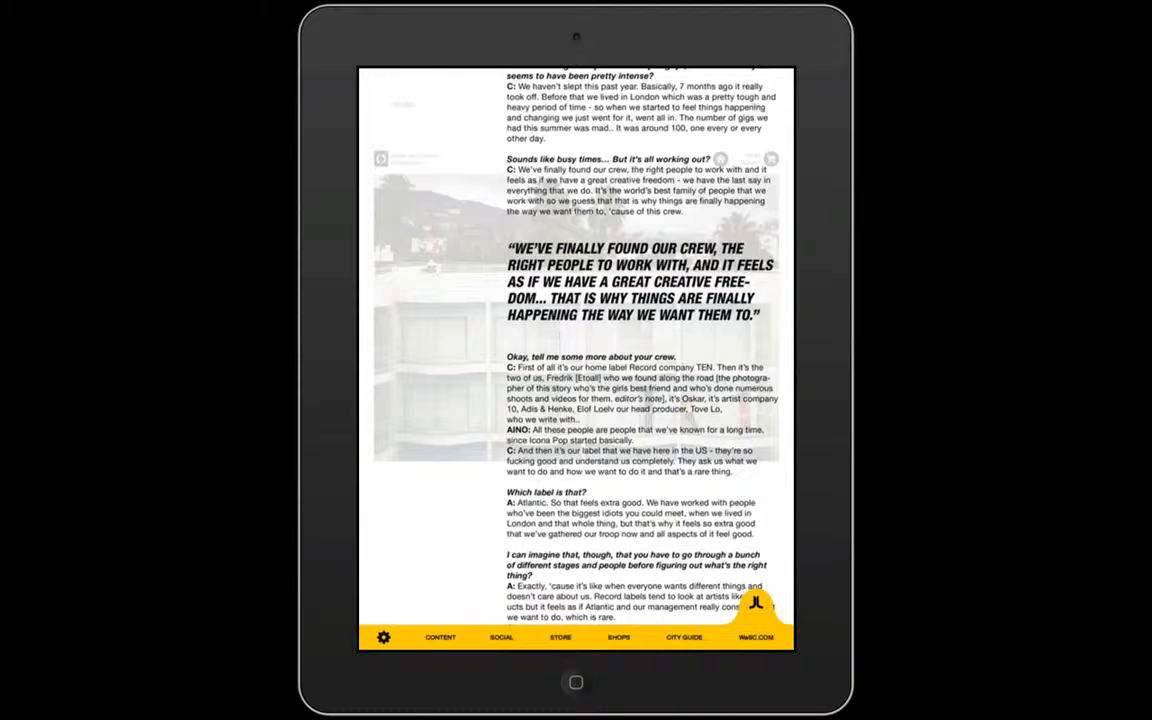
left_click(440, 637)
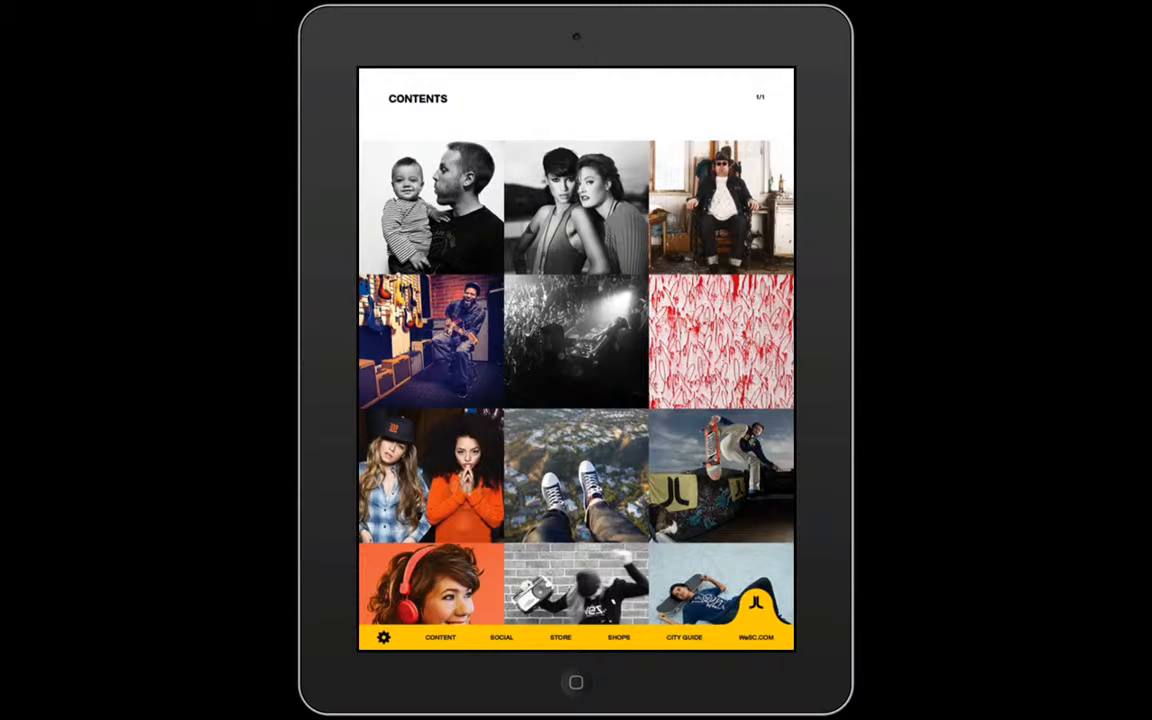
Step: Leave Reflector full screen and zoom around the InDesign overlay document's navigation bar
key("Escape")
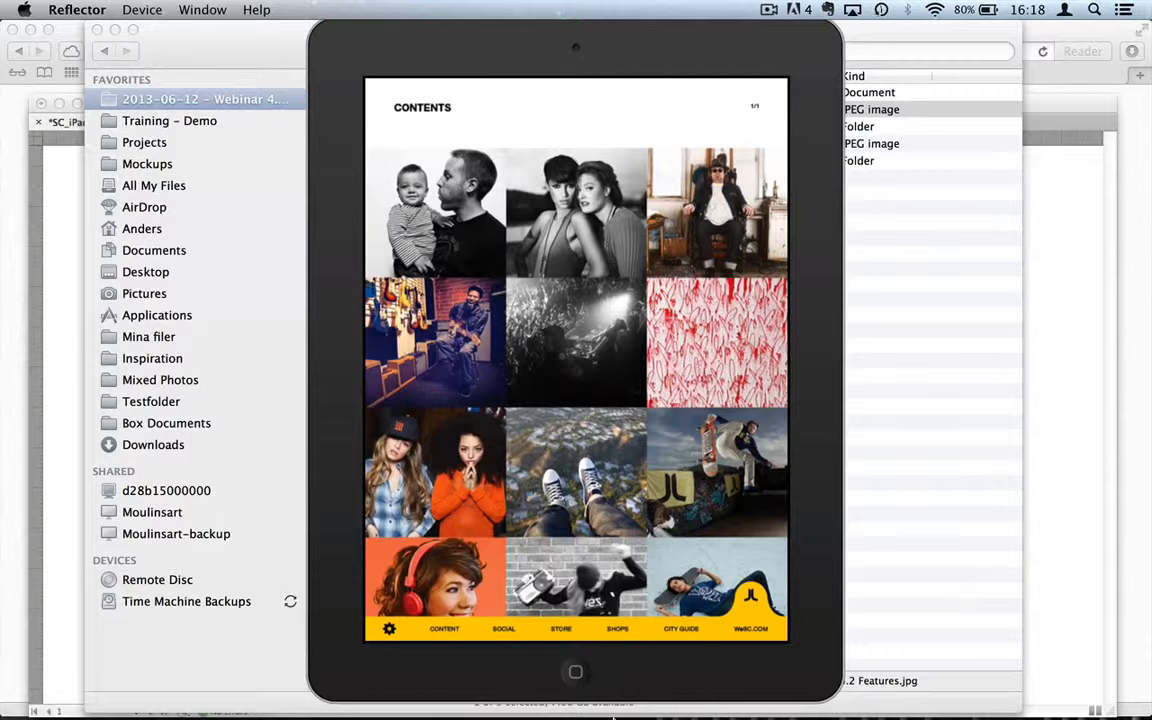
left_click(476, 698)
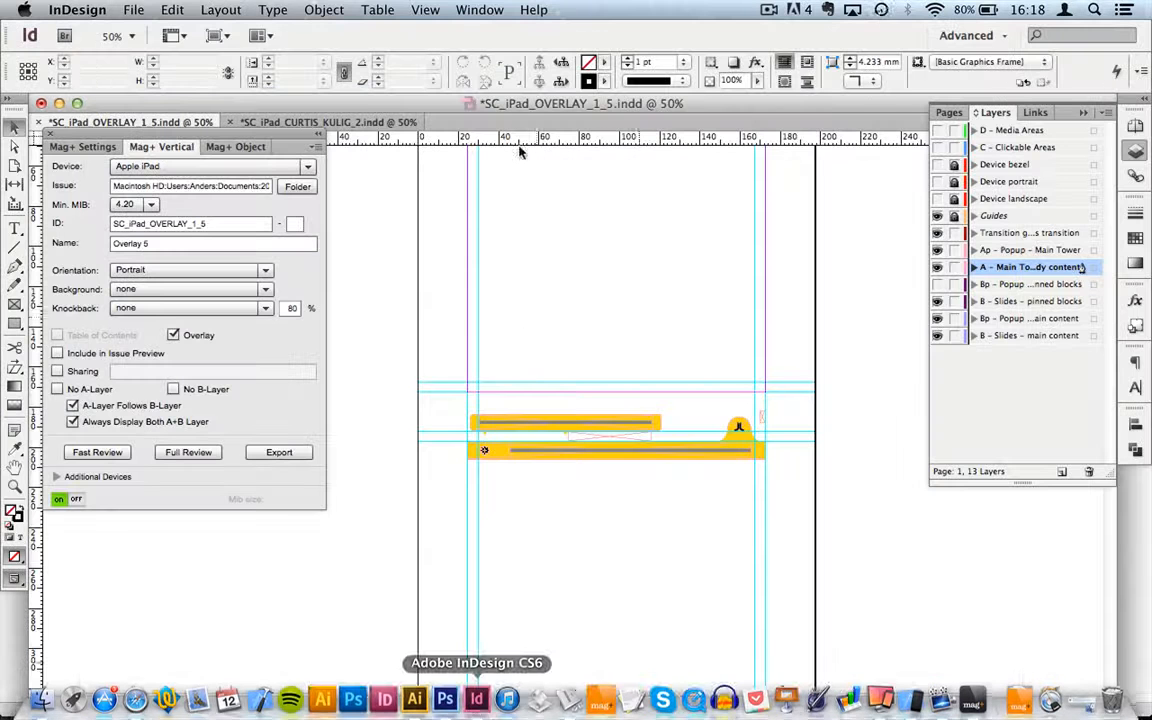
key("z")
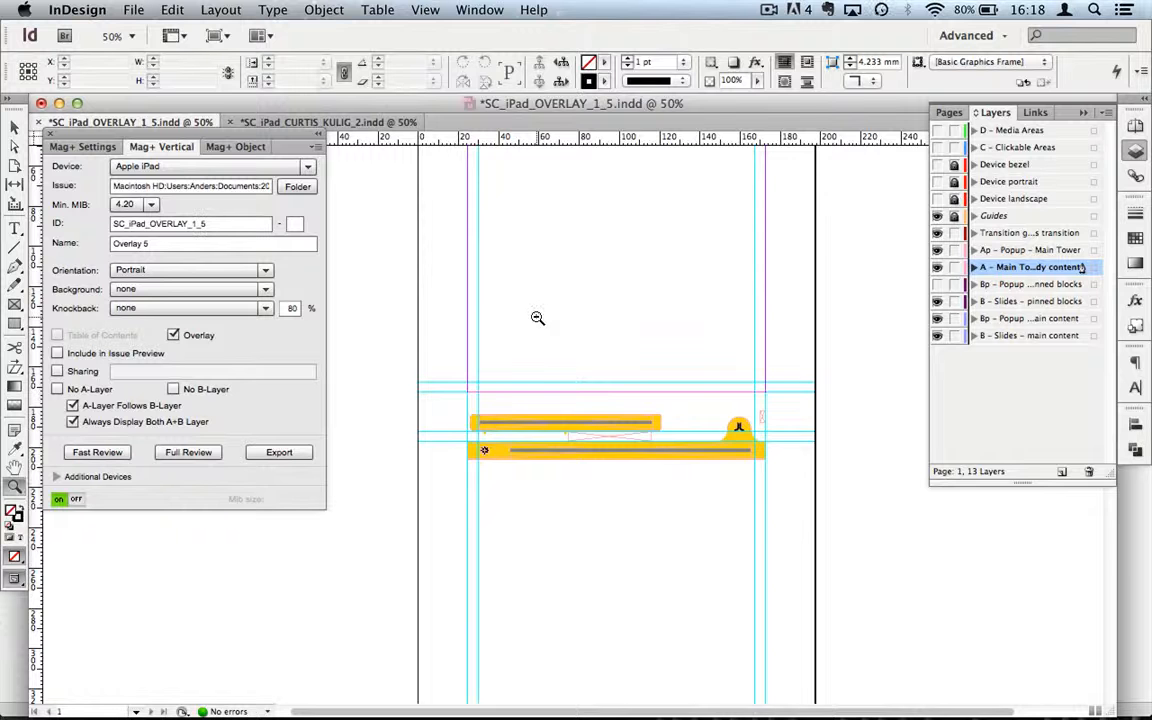
left_click(537, 318, "alt")
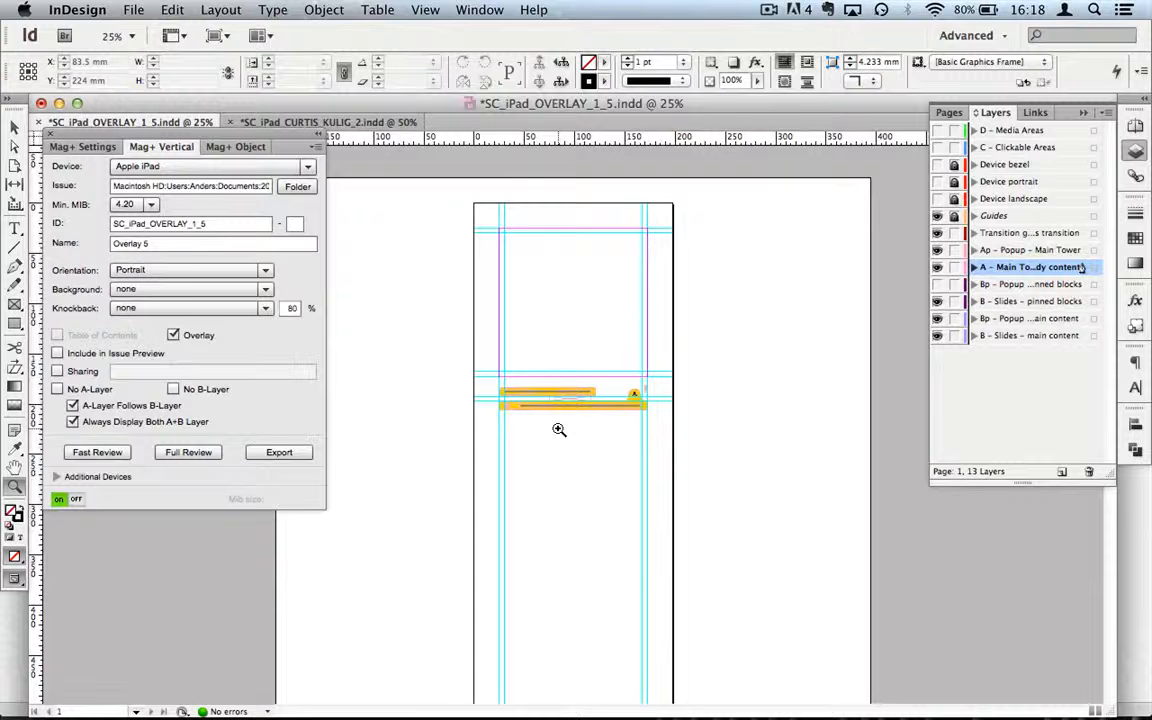
left_click(559, 429)
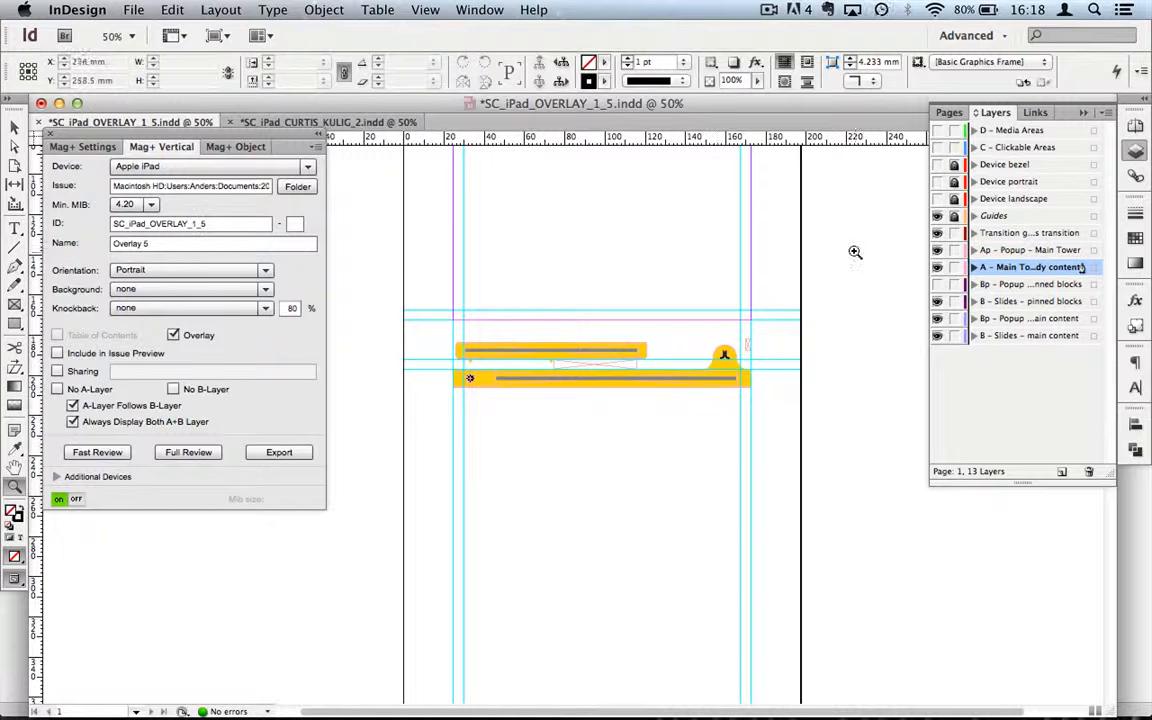
left_click(595, 494, "alt")
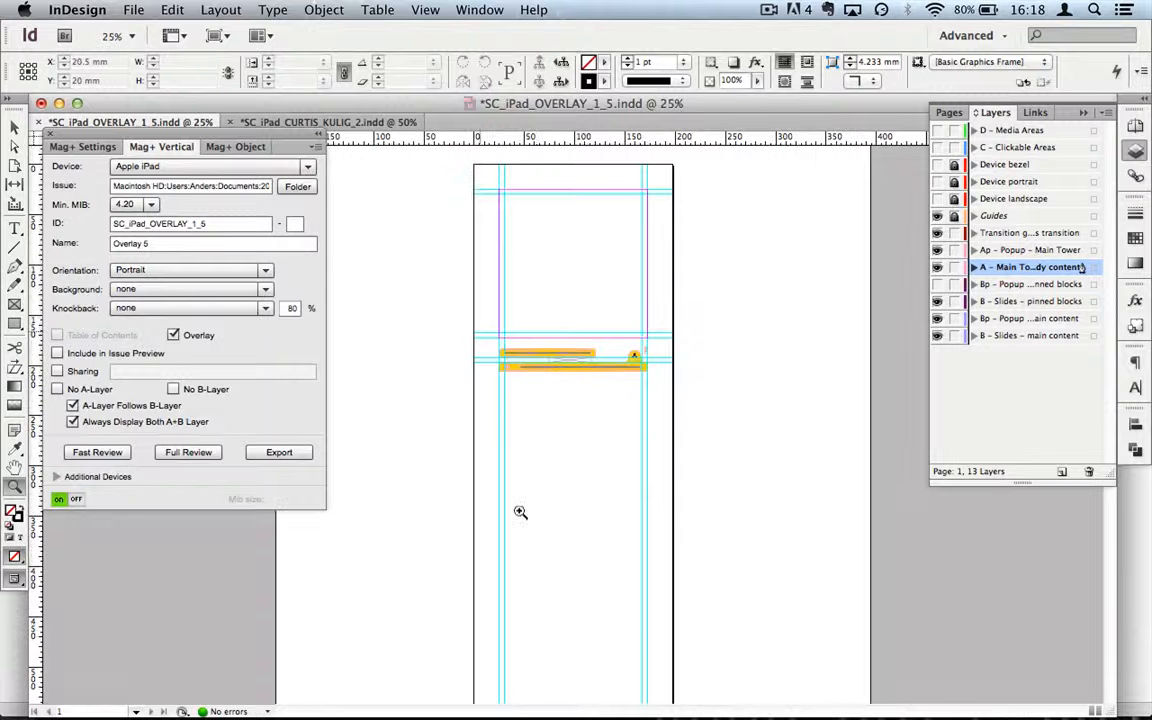
Step: Show the C – Clickable Areas layer and zoom in on the yellow navigation bar
left_click(937, 147)
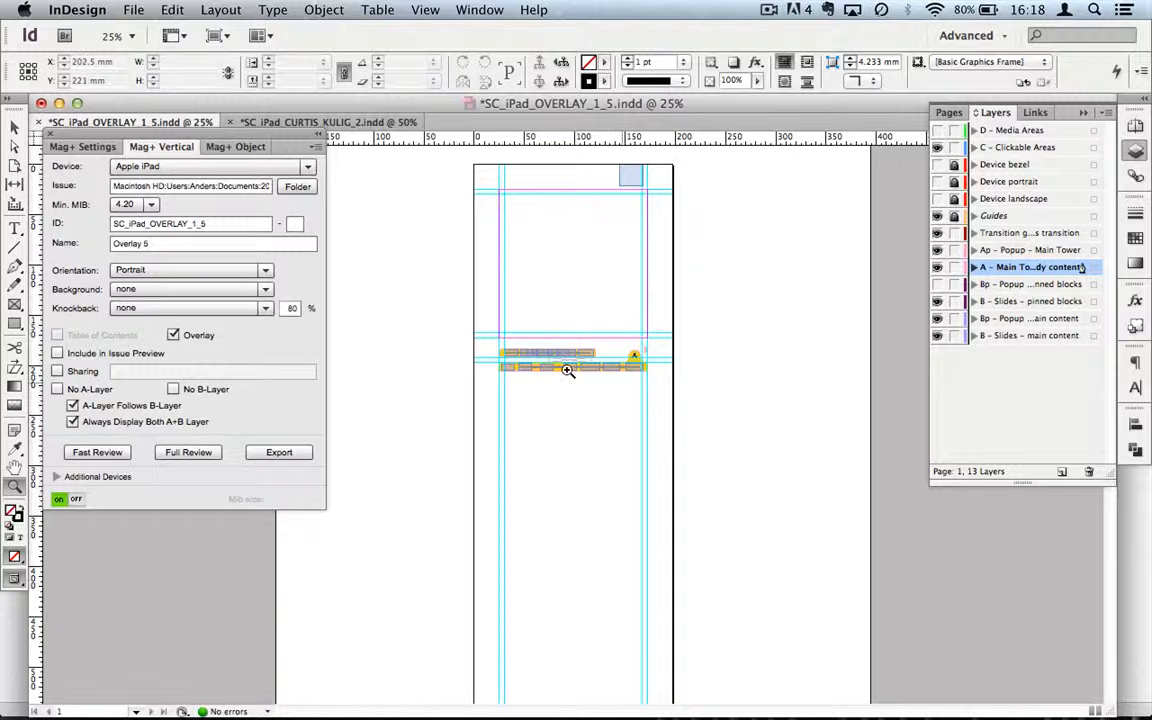
left_click(683, 389)
left_click(566, 372)
left_click(503, 391)
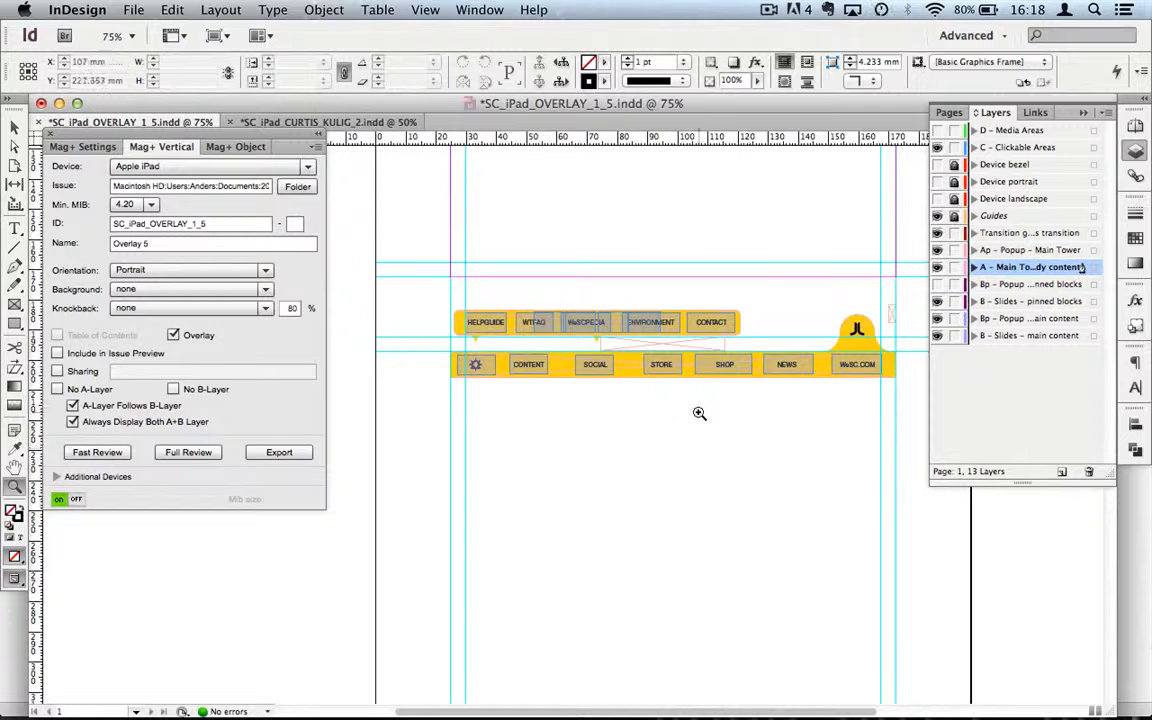
Step: Select the CONTENT, WTFAQ and other button hotspot frames to inspect them
key("v")
left_click(530, 365)
left_click(565, 326)
left_click(548, 328)
left_click(530, 322)
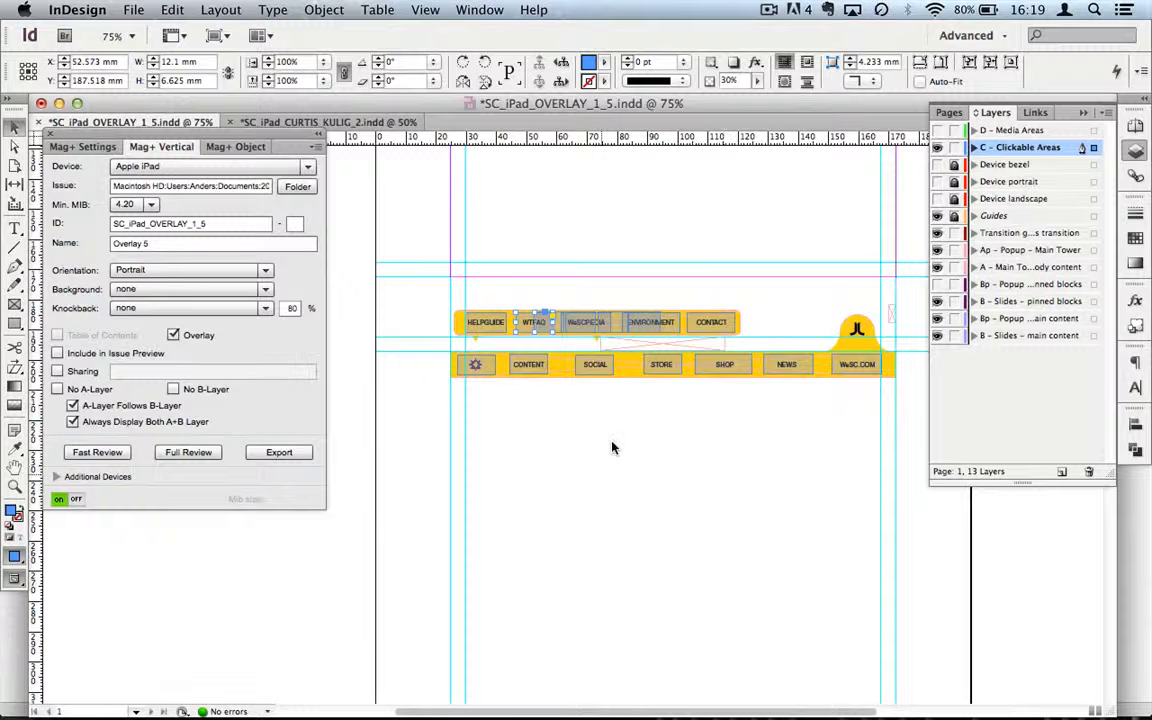
Step: Hide the C – Clickable Areas layer, select the yellow navigation bar group, and zoom out
left_click(937, 147)
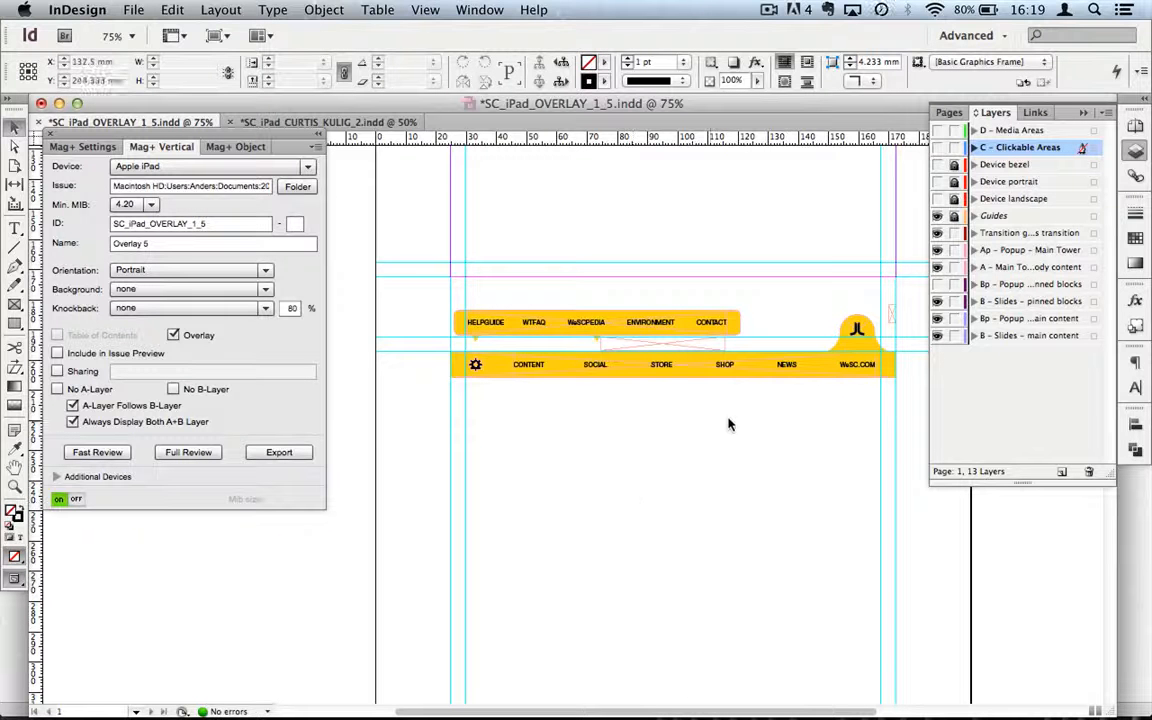
left_click(811, 374)
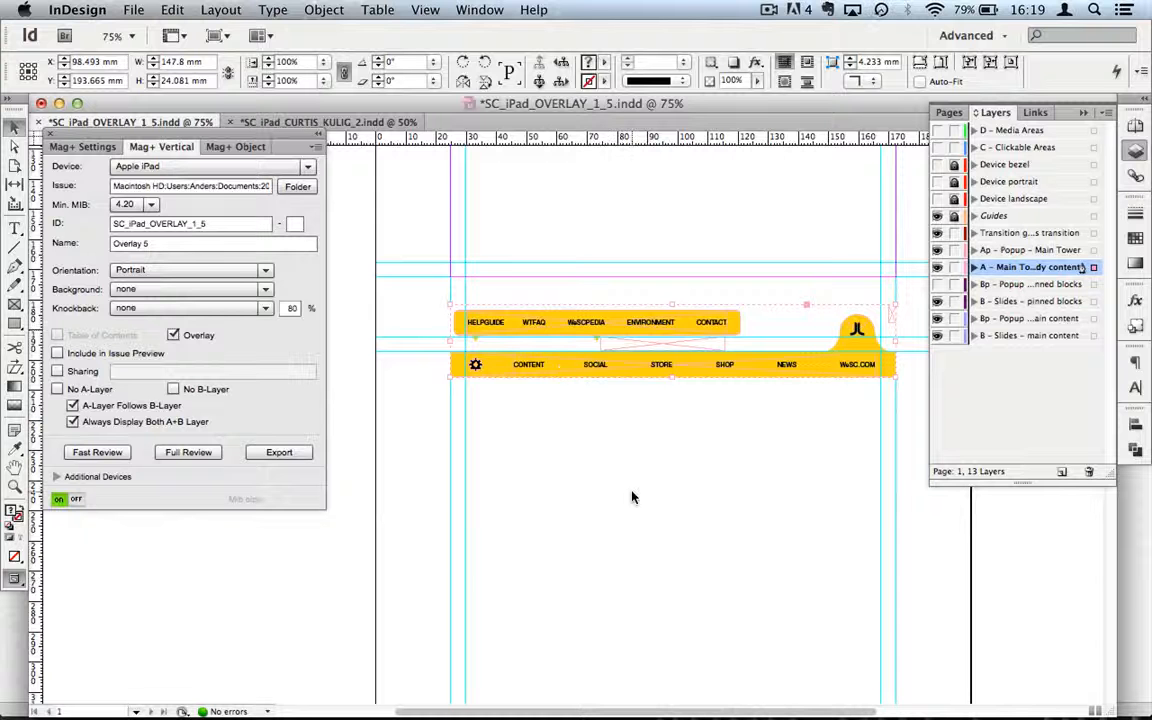
key("z")
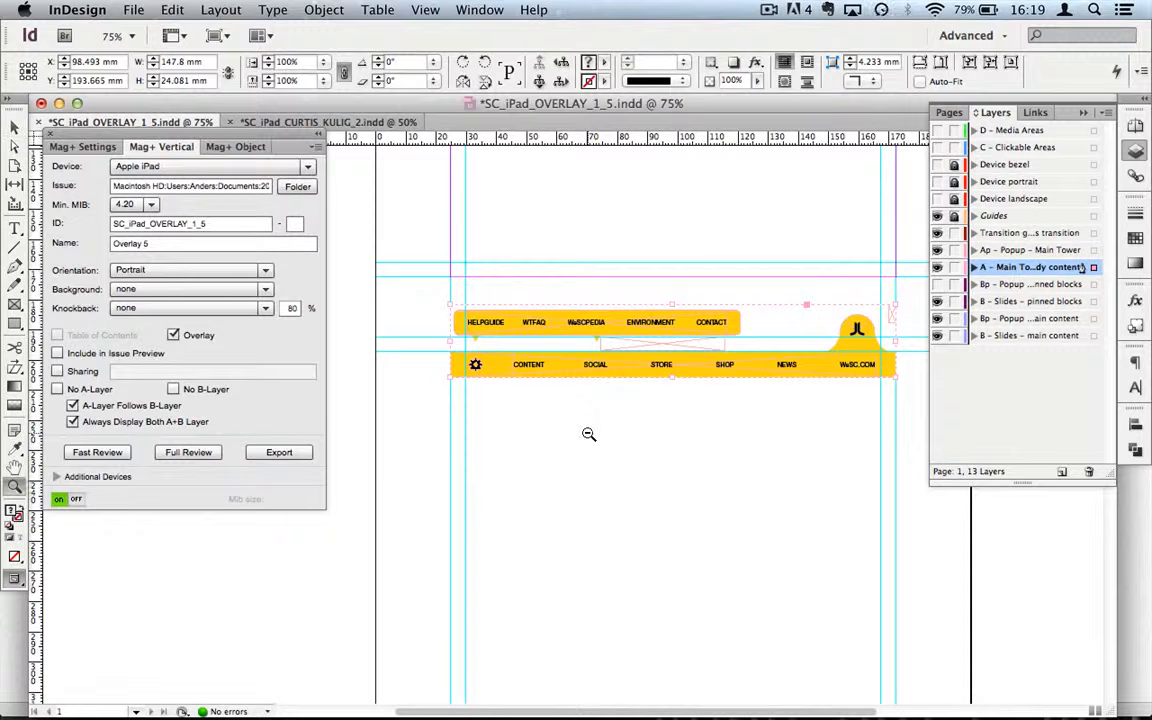
left_click(588, 433, "alt")
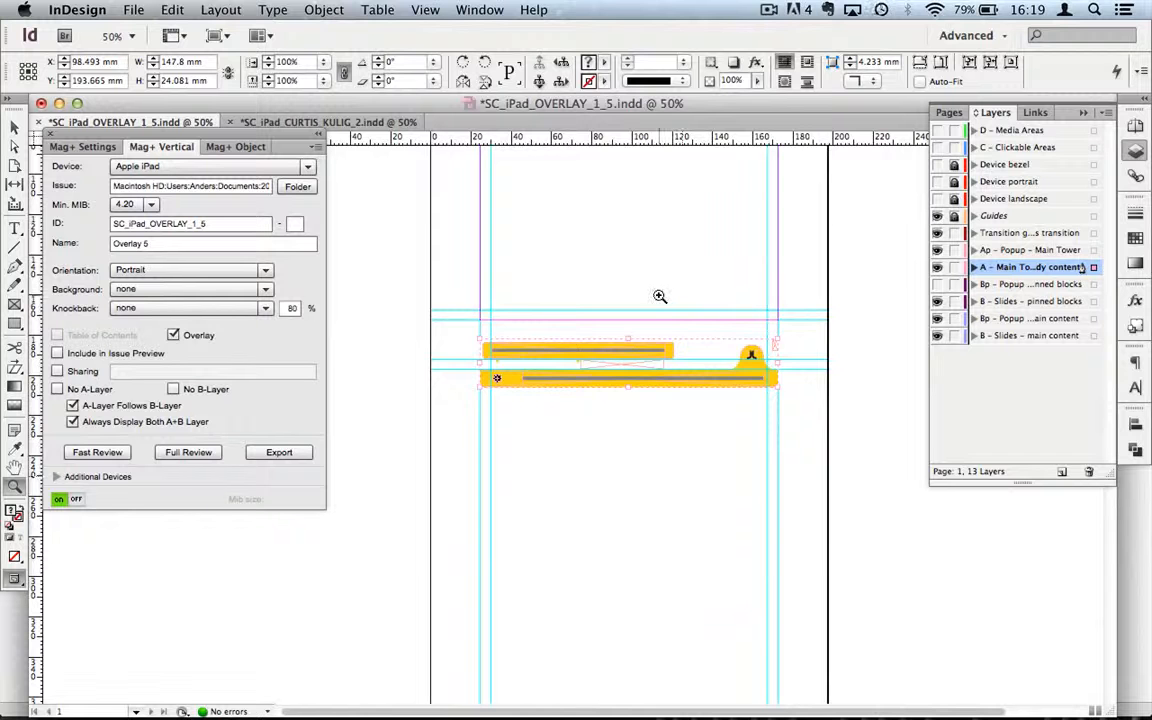
scroll(659, 296, "up", 5)
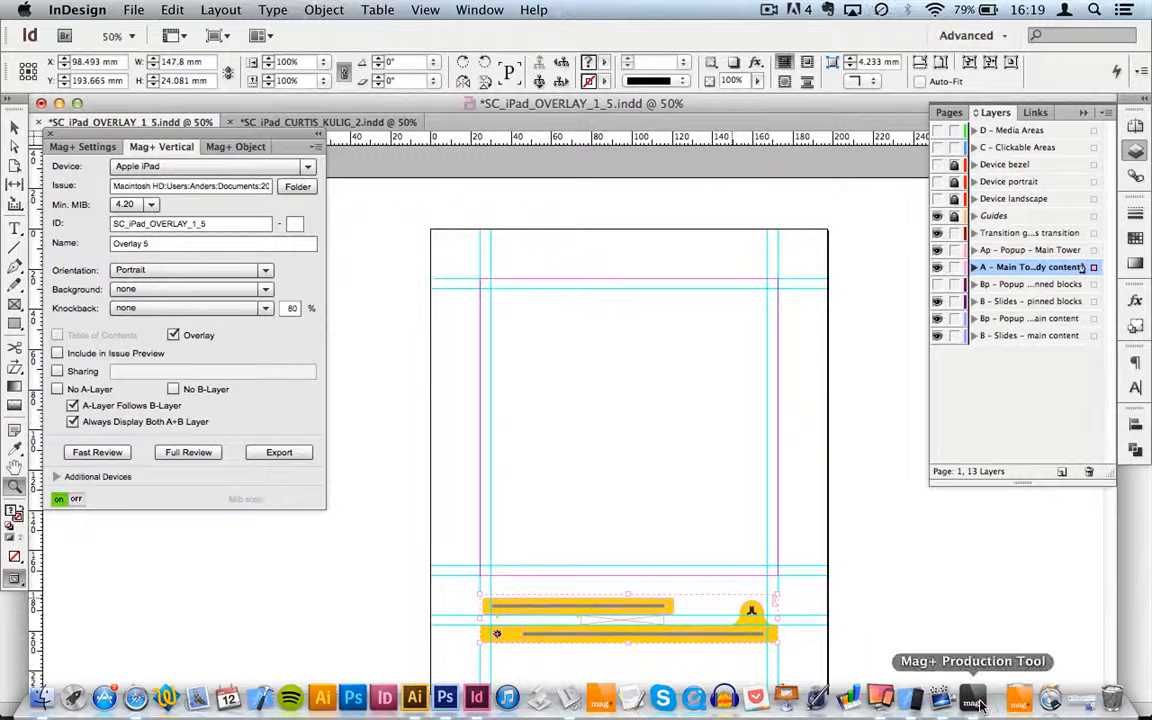
Step: Move the iOS Simulator window up-left and set it to 75% scale, then return to InDesign
left_click(918, 705)
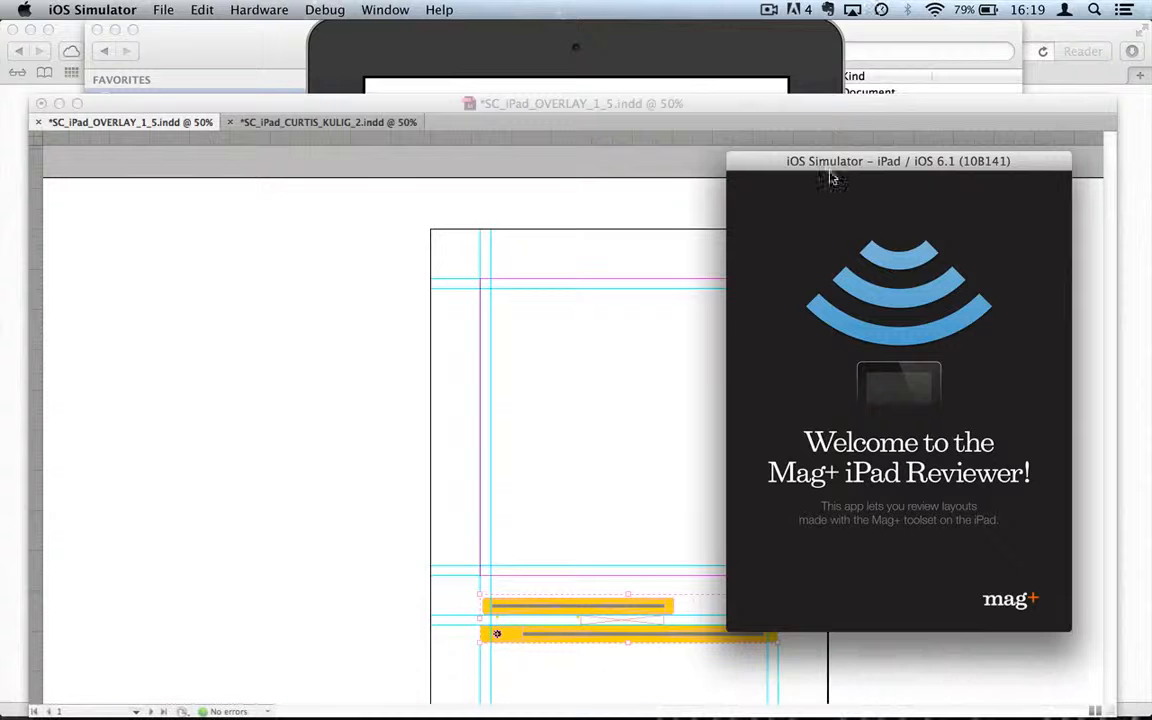
left_click_drag(838, 170, 812, 140)
key("super+2")
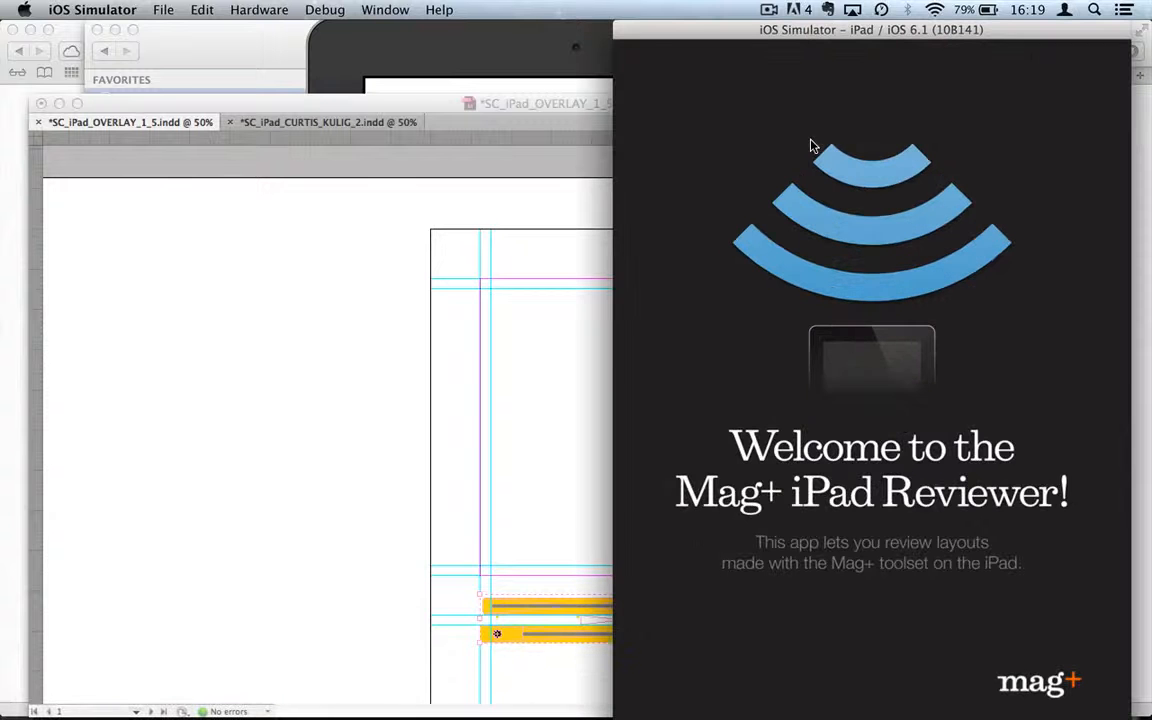
left_click(291, 440)
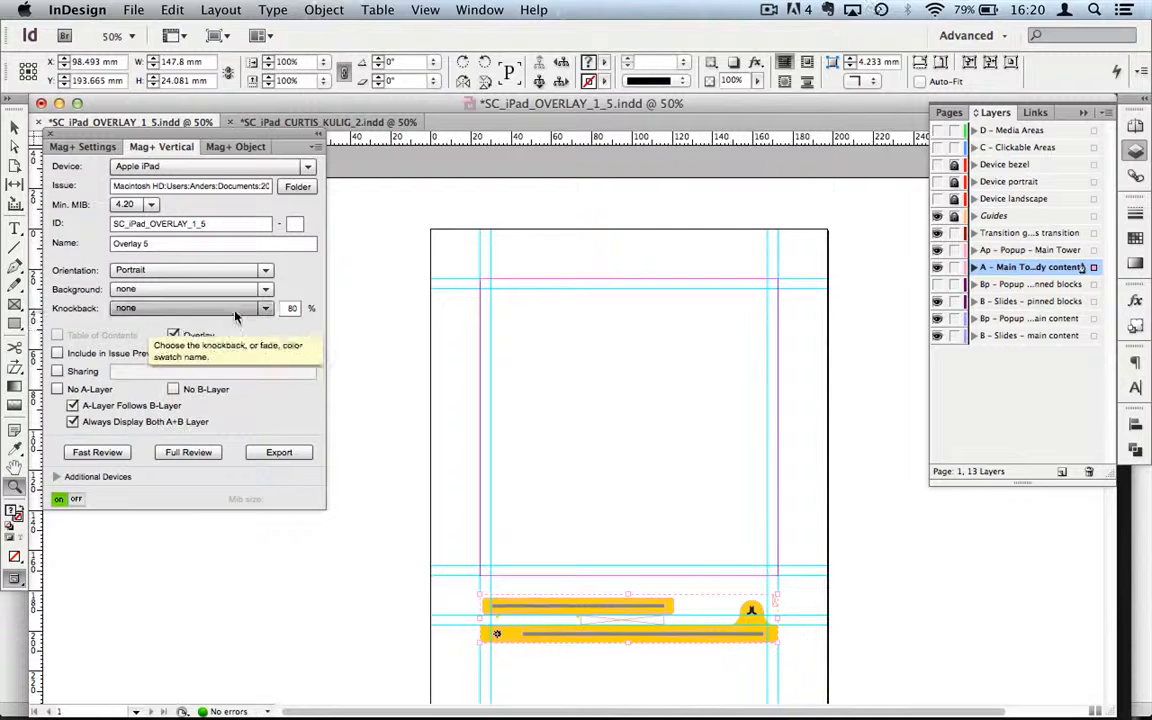
Step: Keep the Overlay 5 vertical's background set to none in the Mag+ Vertical panel
left_click(266, 290)
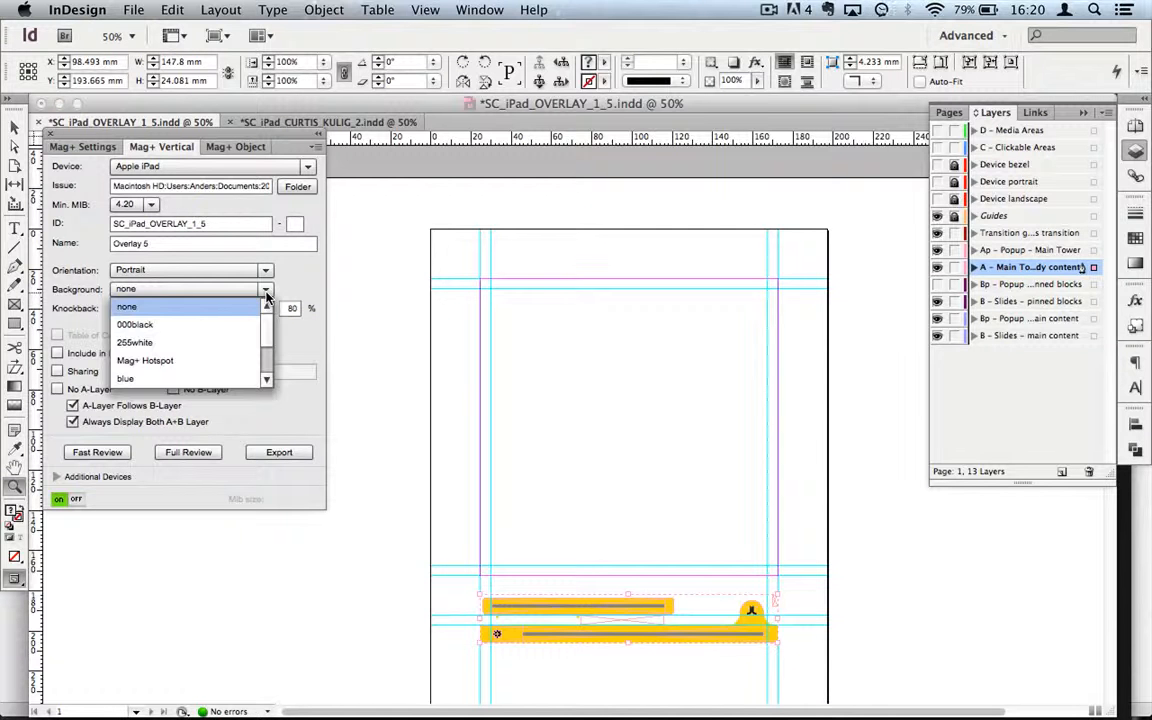
left_click(166, 313)
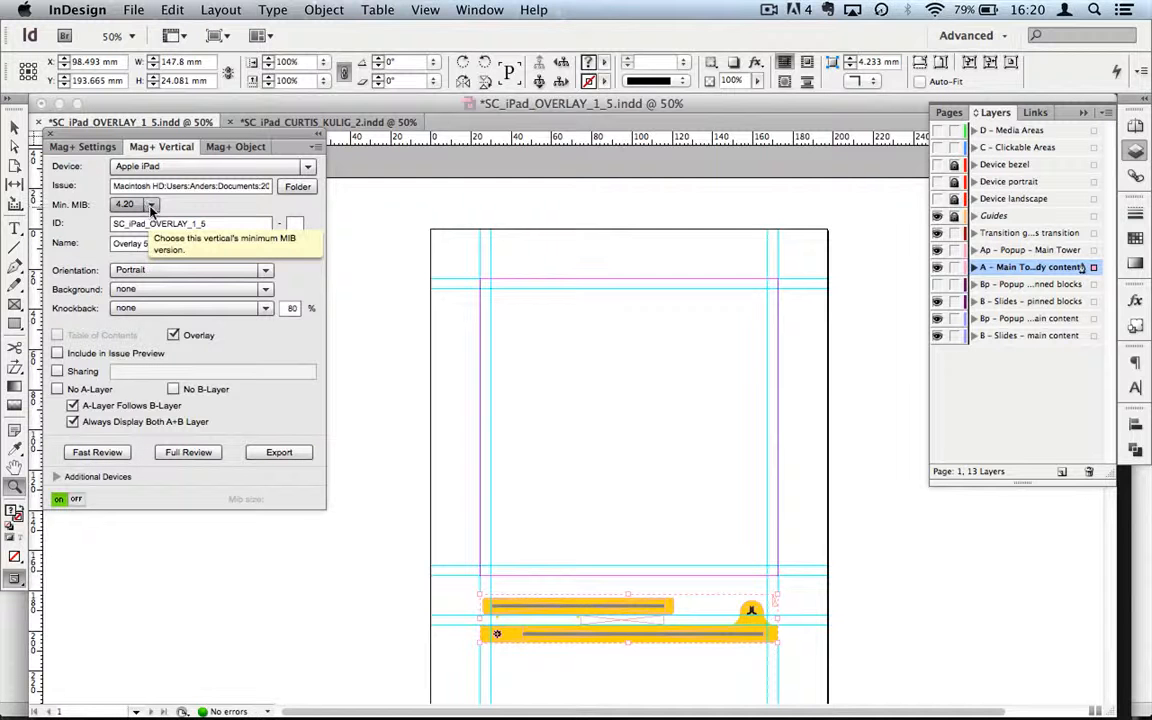
Step: Run a Fast Review build of the overlay and bring up iOS Simulator to view it
left_click(107, 453)
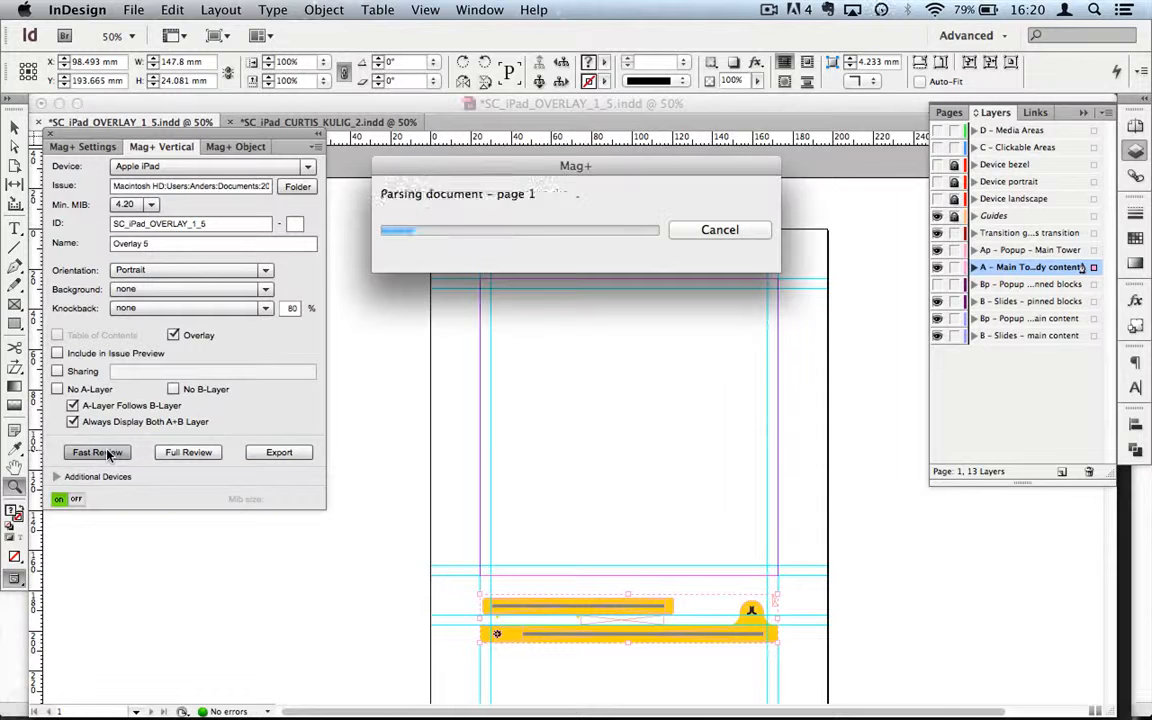
mouse_move(1017, 700)
left_click(917, 702)
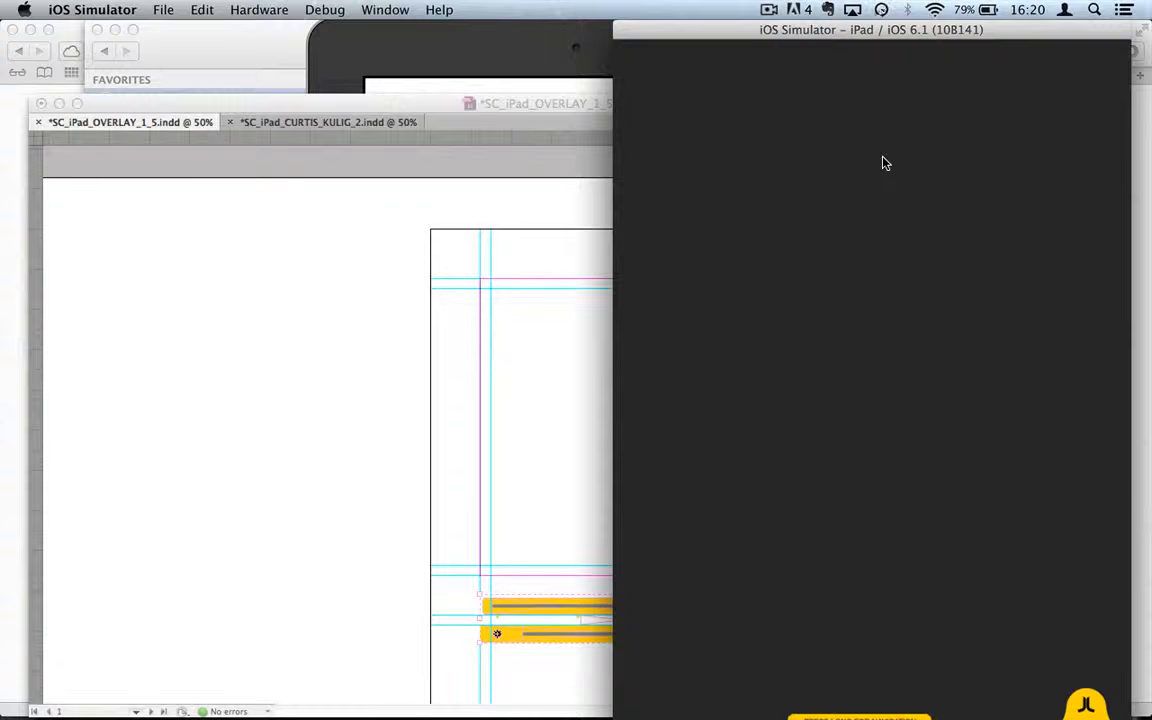
left_click_drag(862, 147, 753, 107)
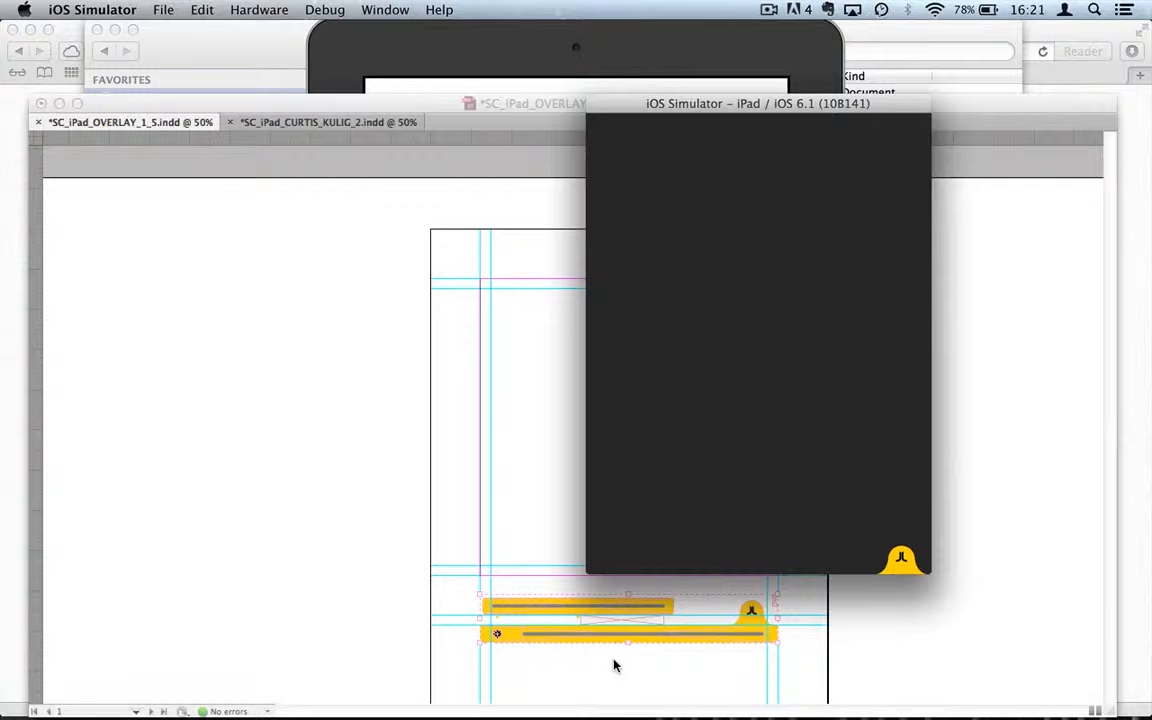
Step: Test the overlay's yellow navigation bar and SOCIAL popup, then return to InDesign
left_click(900, 563)
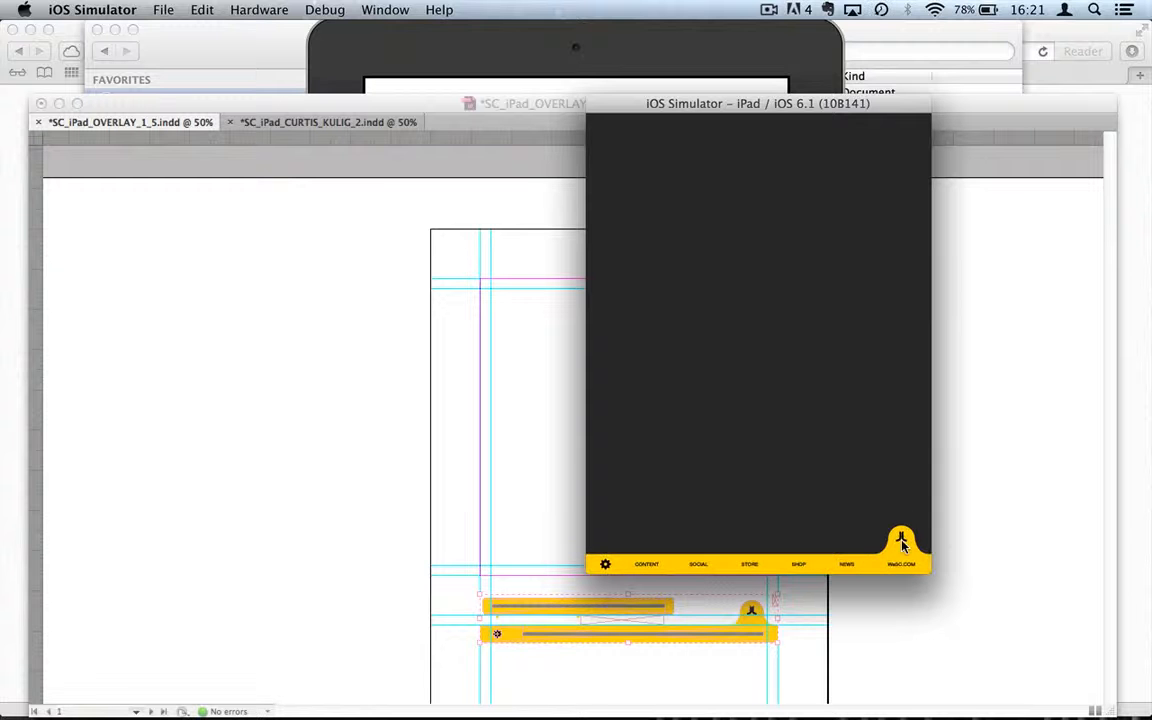
left_click_drag(902, 541, 902, 548)
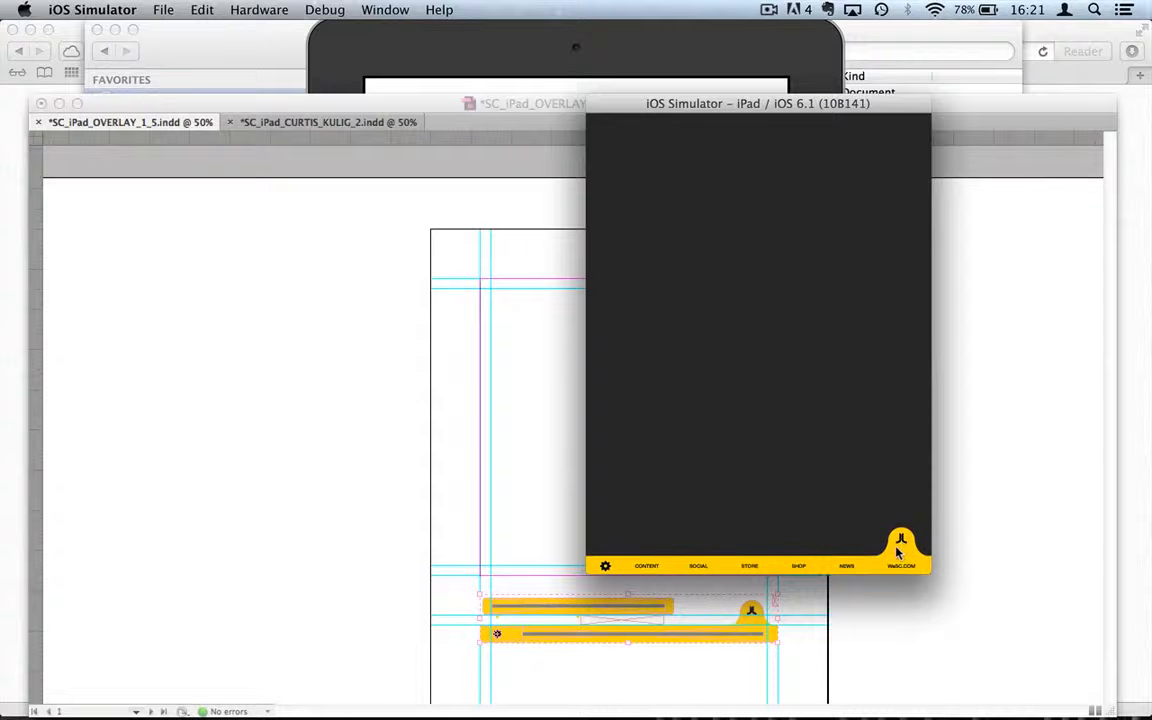
left_click(699, 567)
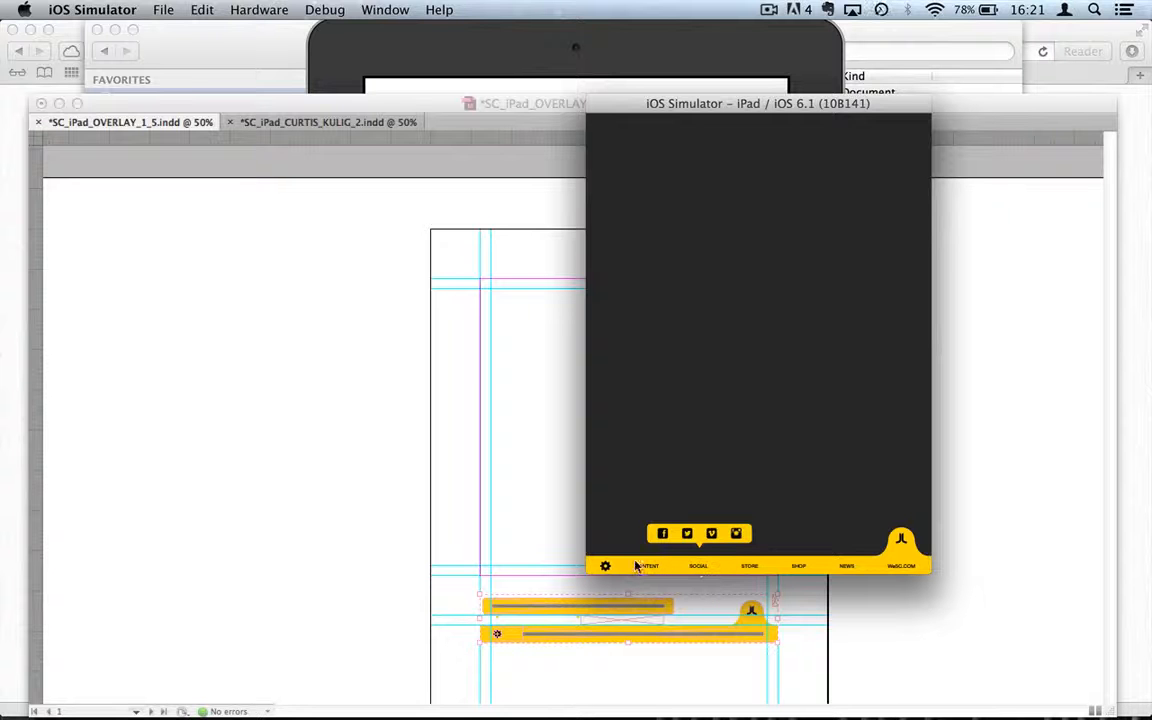
left_click(699, 567)
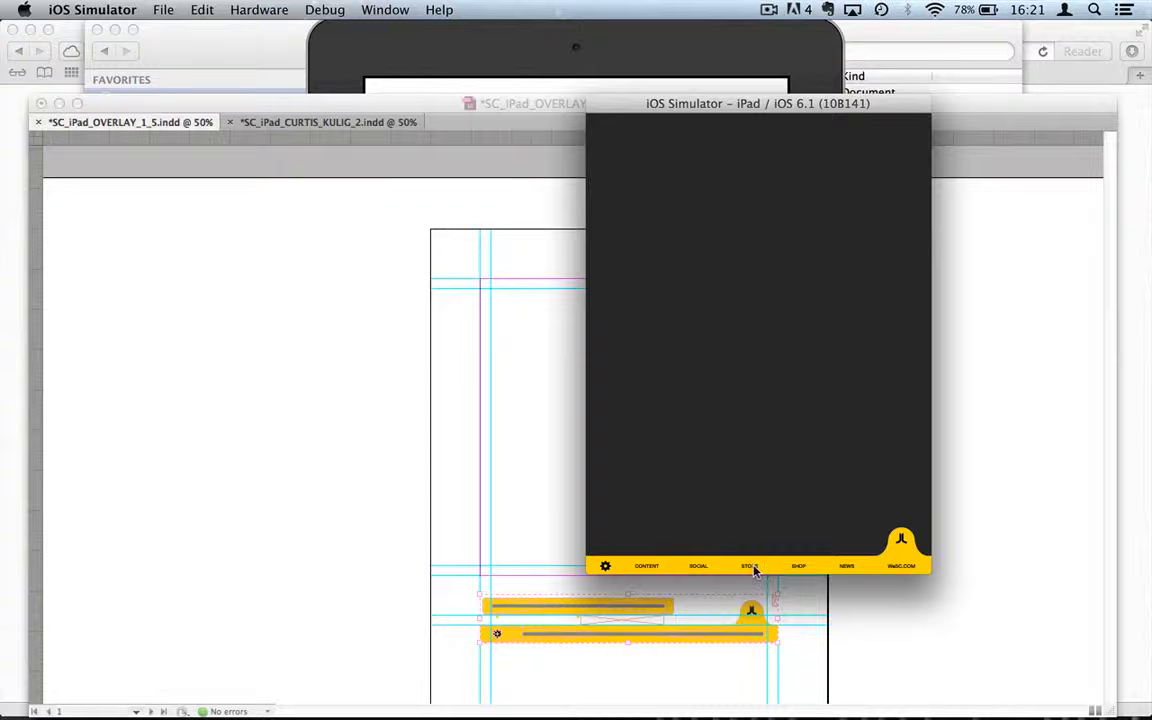
left_click(840, 653)
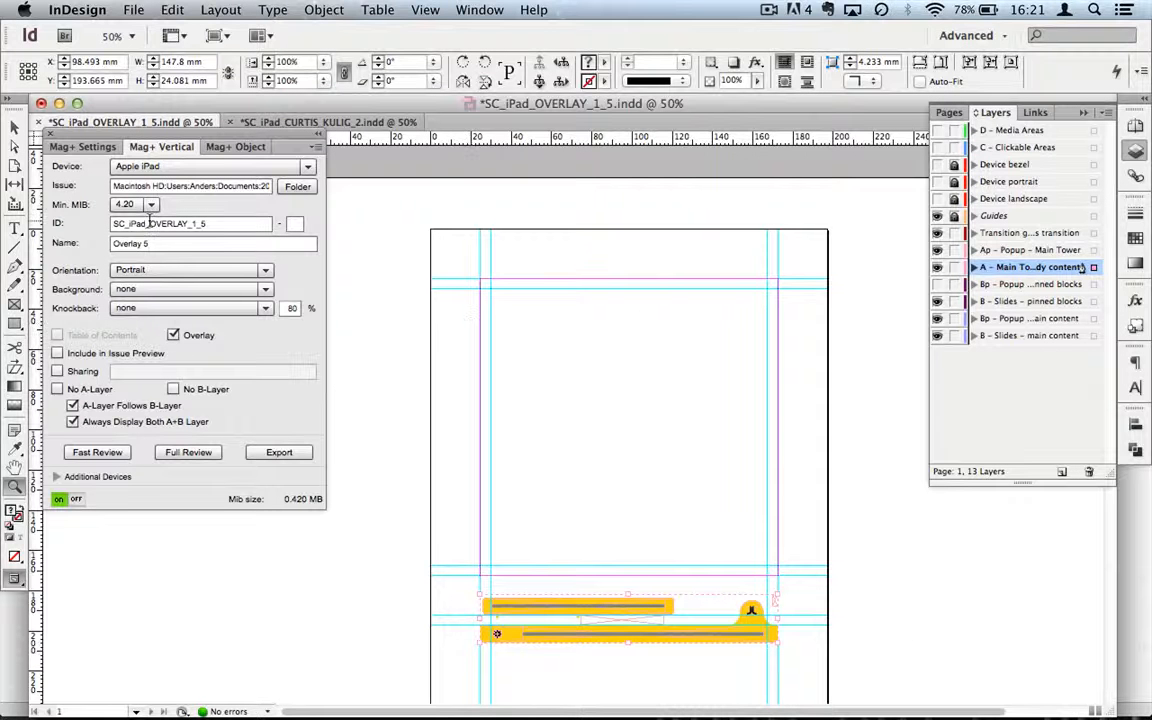
Step: Export the Overlay 5 vertical as MIB from the Mag+ Vertical panel
left_click(292, 453)
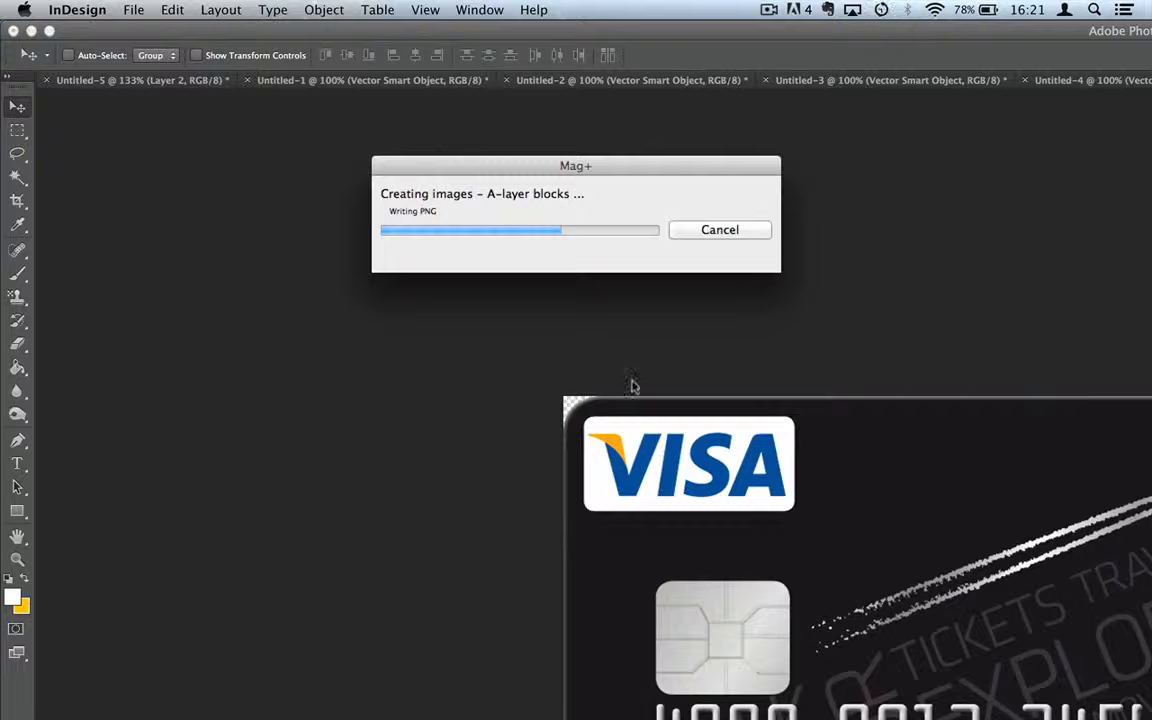
mouse_move(445, 716)
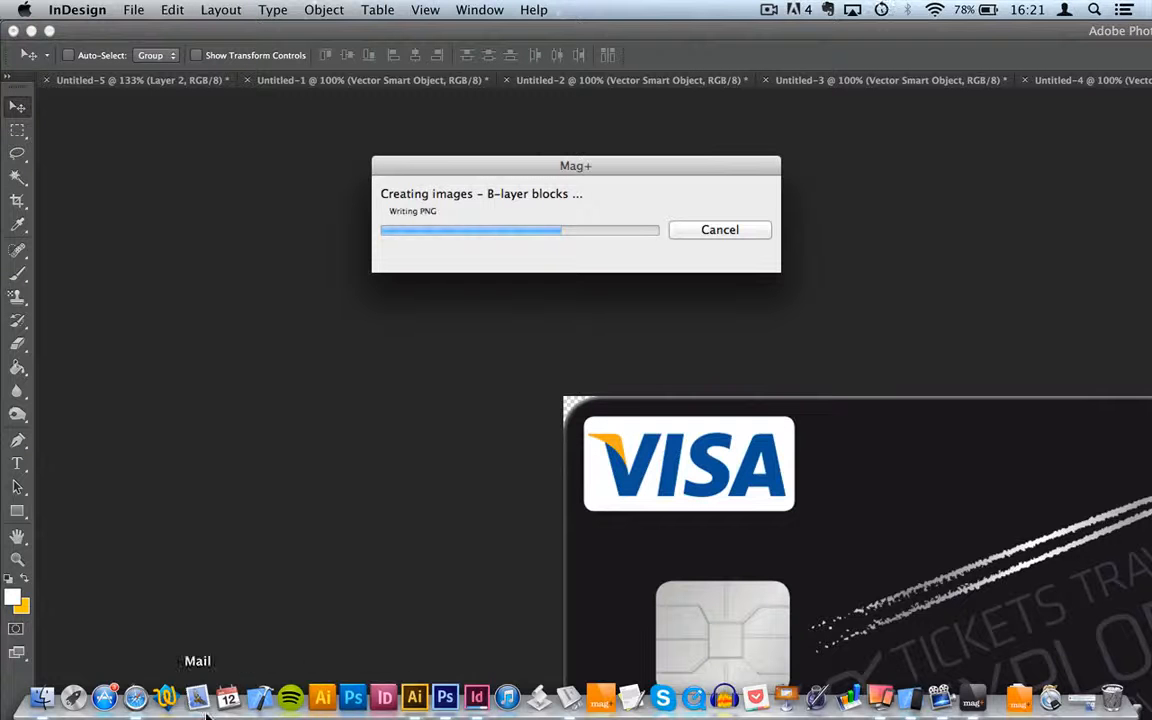
left_click(478, 700)
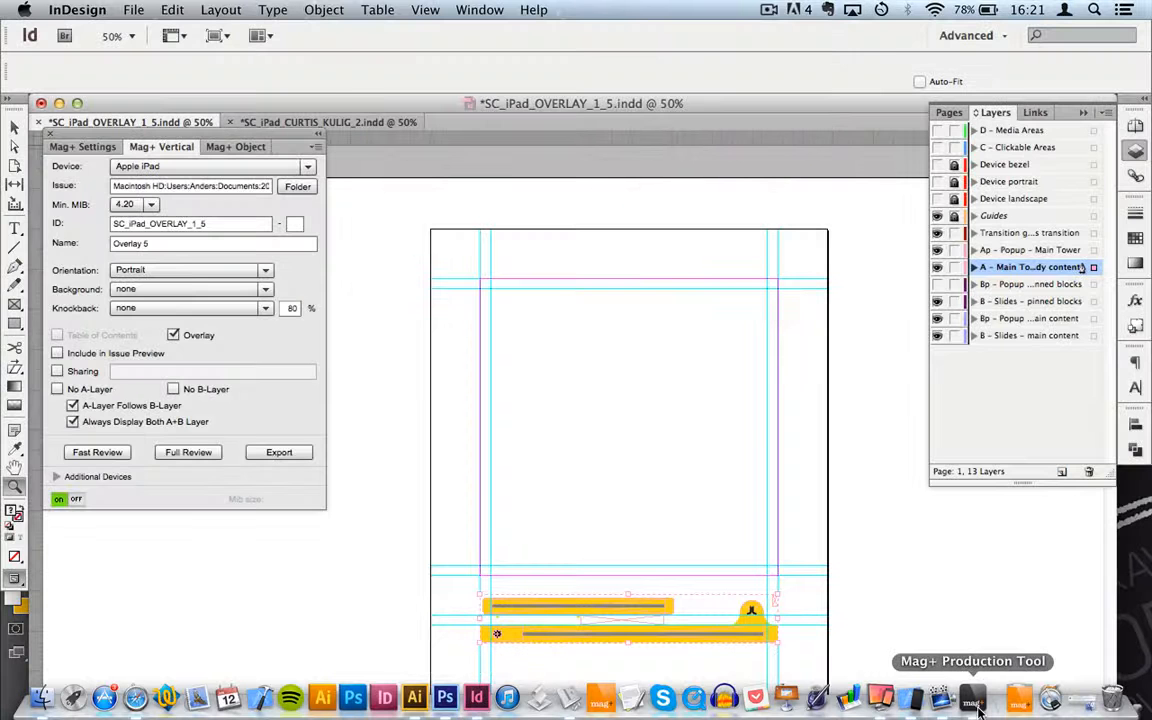
Step: Refresh the issue in Mag+ Production and select the new Overlay 5 vertical
left_click(984, 704)
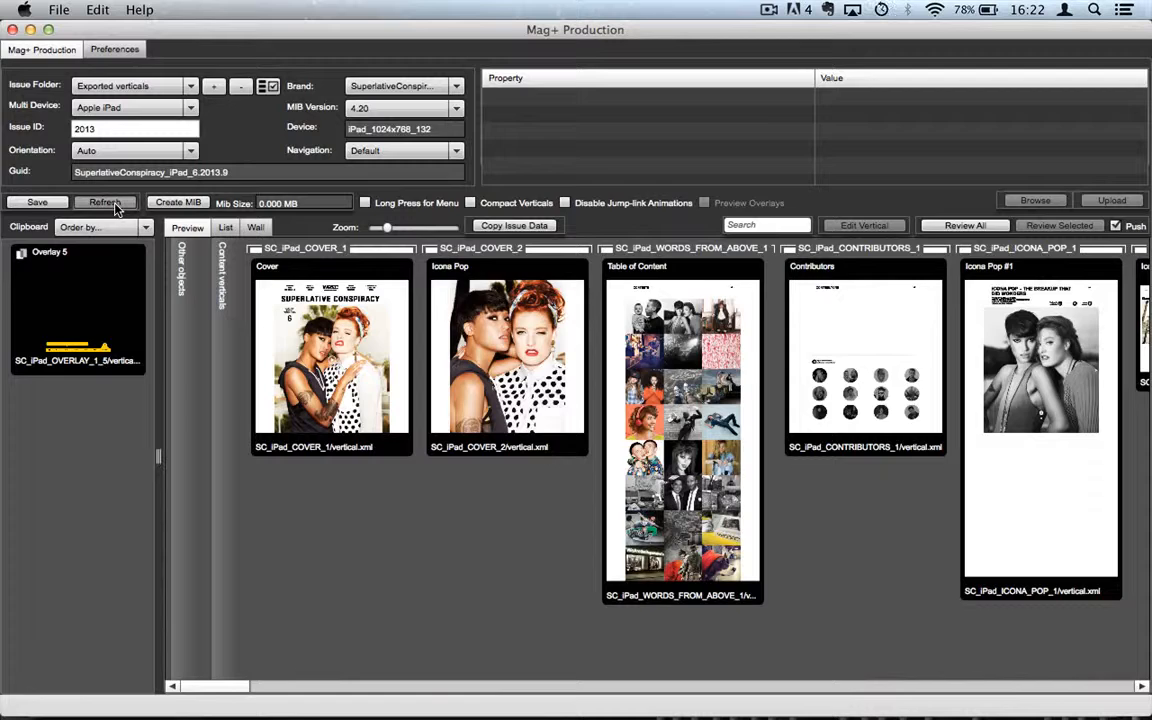
left_click(105, 203)
mouse_move(221, 689)
left_mouse_down()
mouse_move(404, 676)
mouse_move(300, 675)
mouse_move(205, 692)
left_mouse_up()
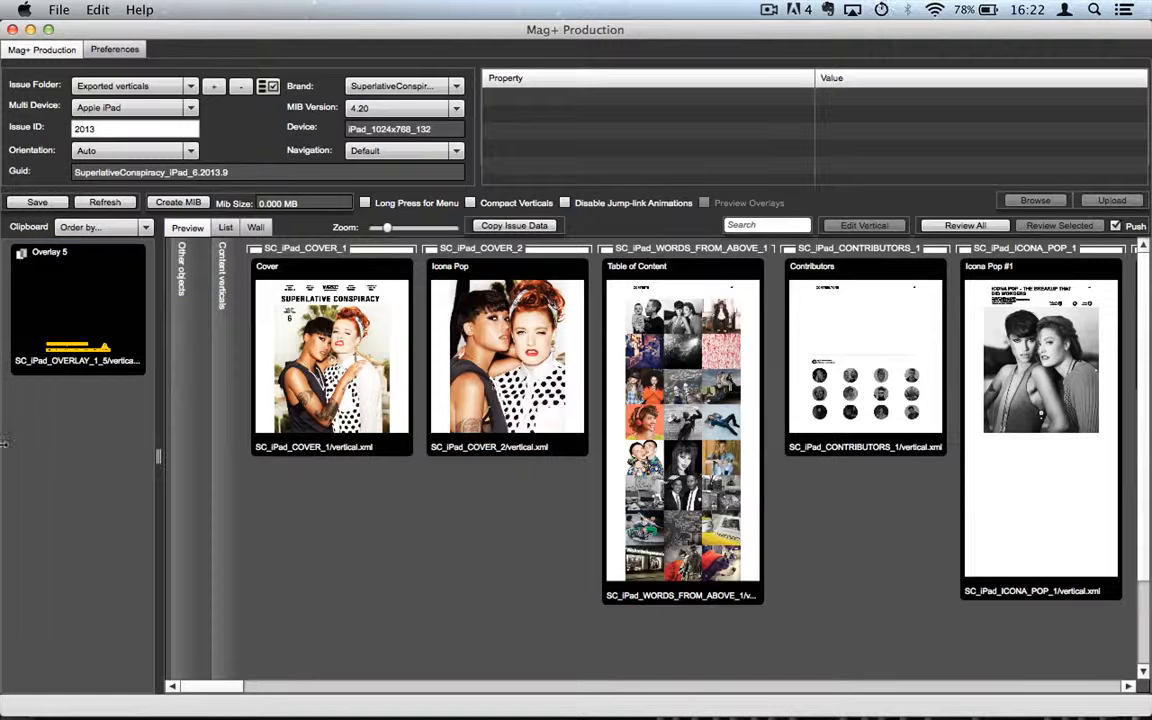
left_click(57, 297)
Step: Place Overlay 5 in the Issue overlay column, save the issue, and turn on Preview Overlays
left_click_drag(57, 295, 203, 316)
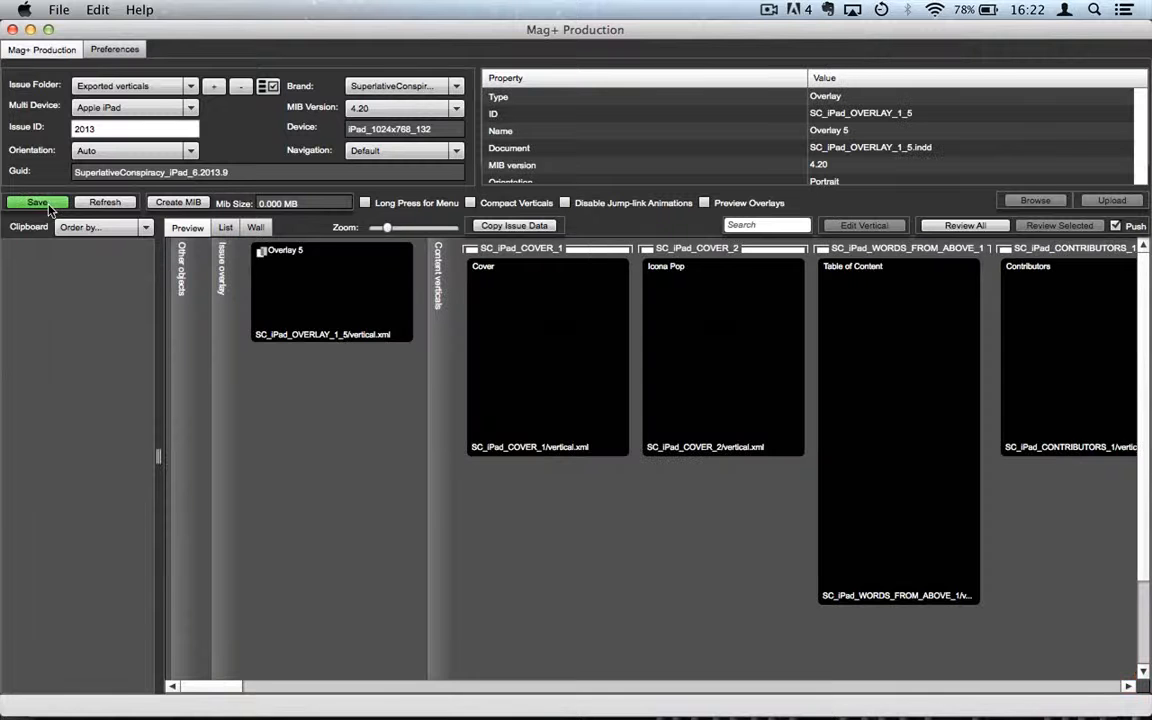
left_click(44, 206)
left_click(588, 392)
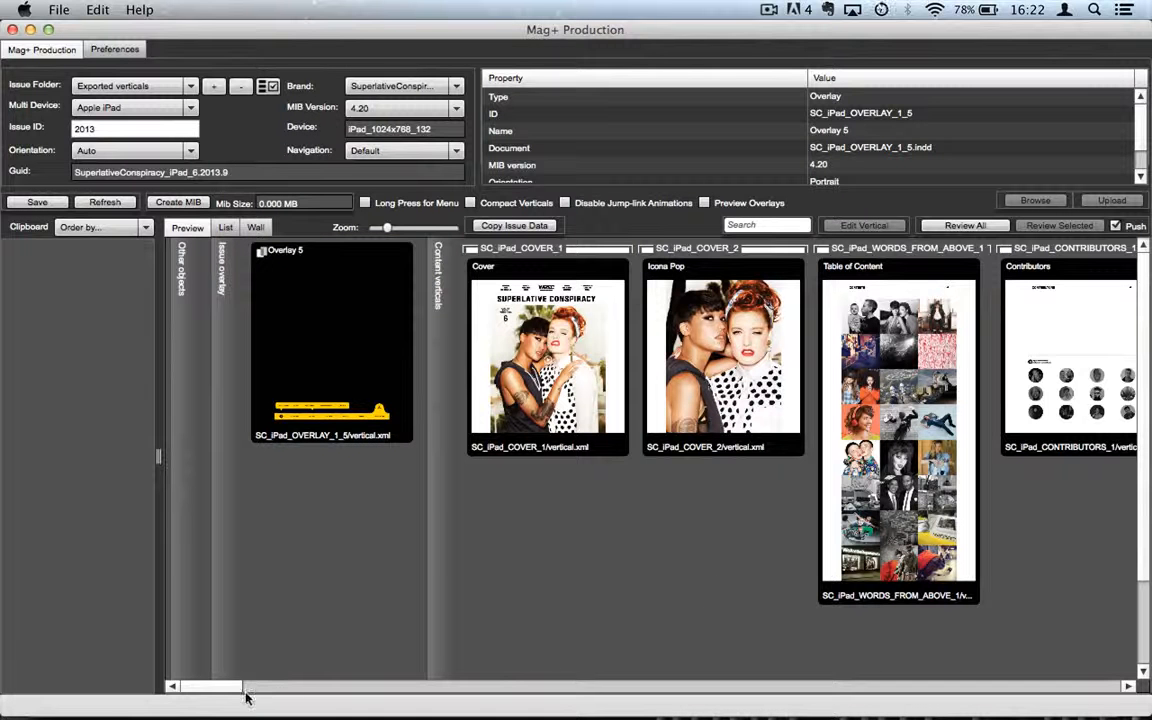
left_click_drag(224, 688, 213, 686)
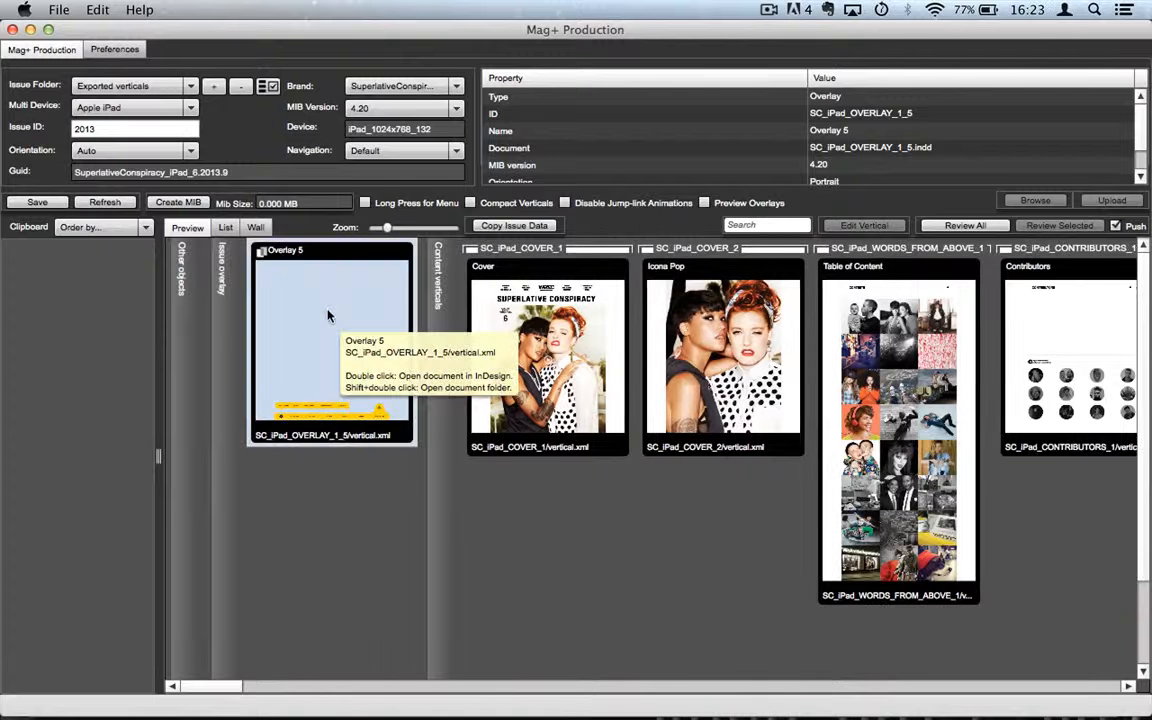
left_click(705, 203)
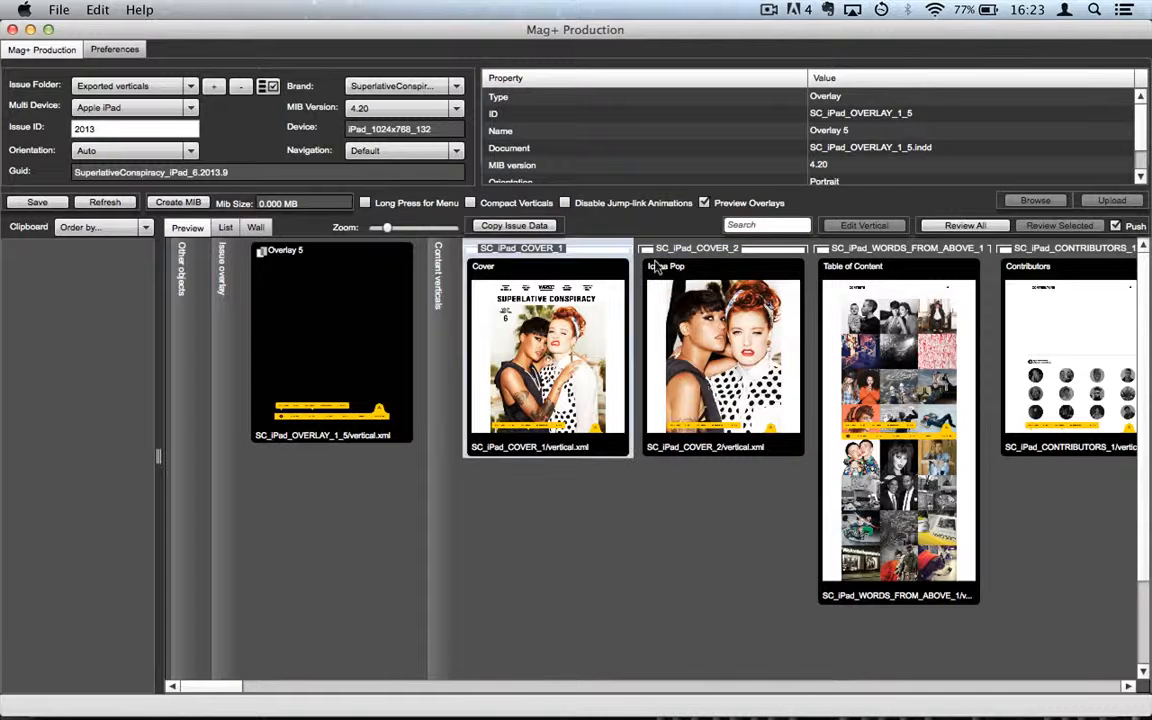
Step: Turn off the overlay previews on the issue's vertical thumbnails
left_click(704, 204)
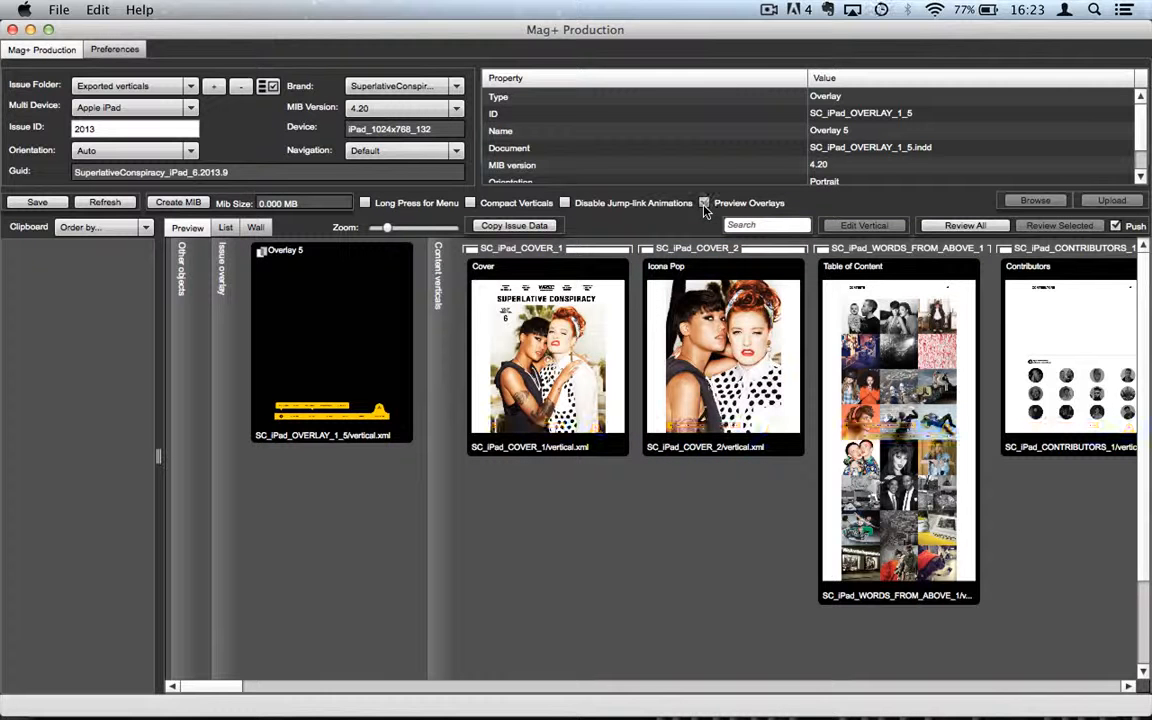
left_click(705, 205)
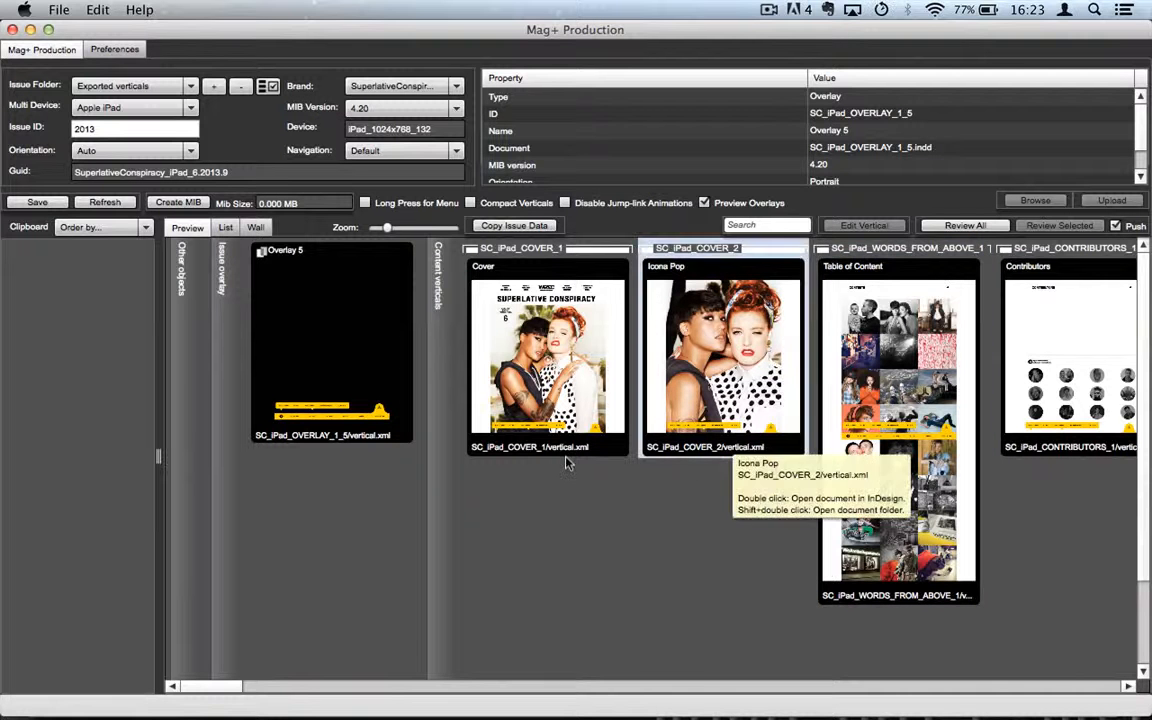
left_click(704, 203)
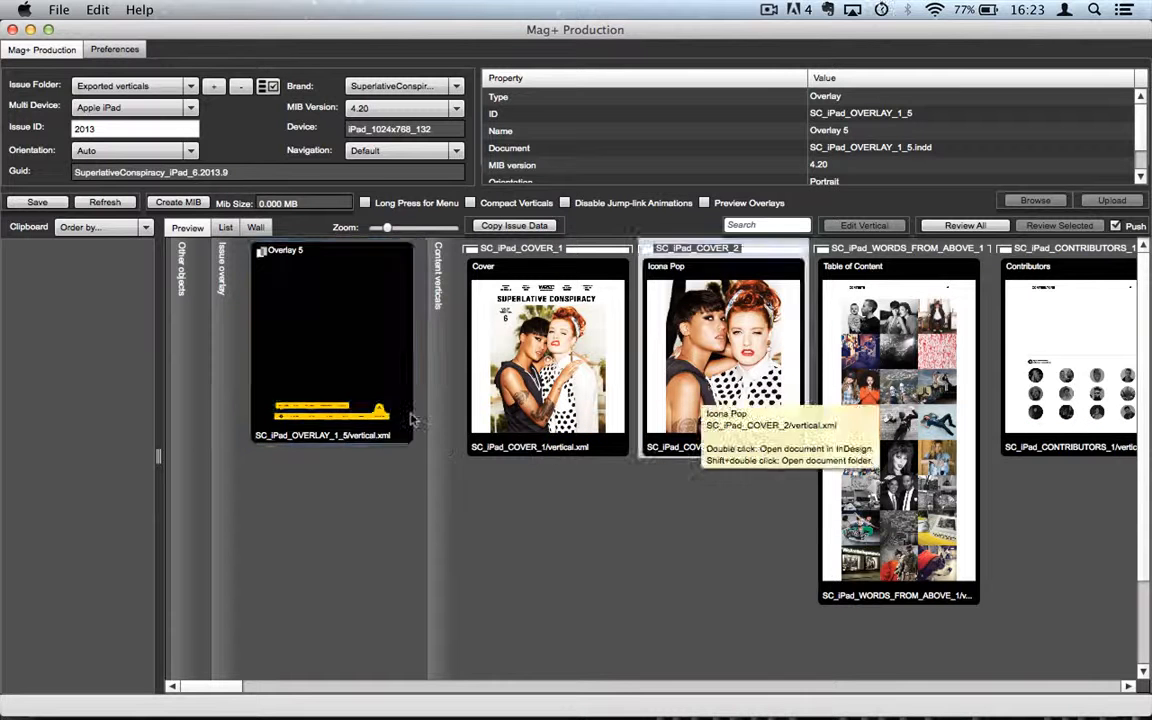
Step: Multi-select Overlay 5, Cover, Icona Pop, Table of Content, Contributors and Icona Pop #1
left_click(284, 311)
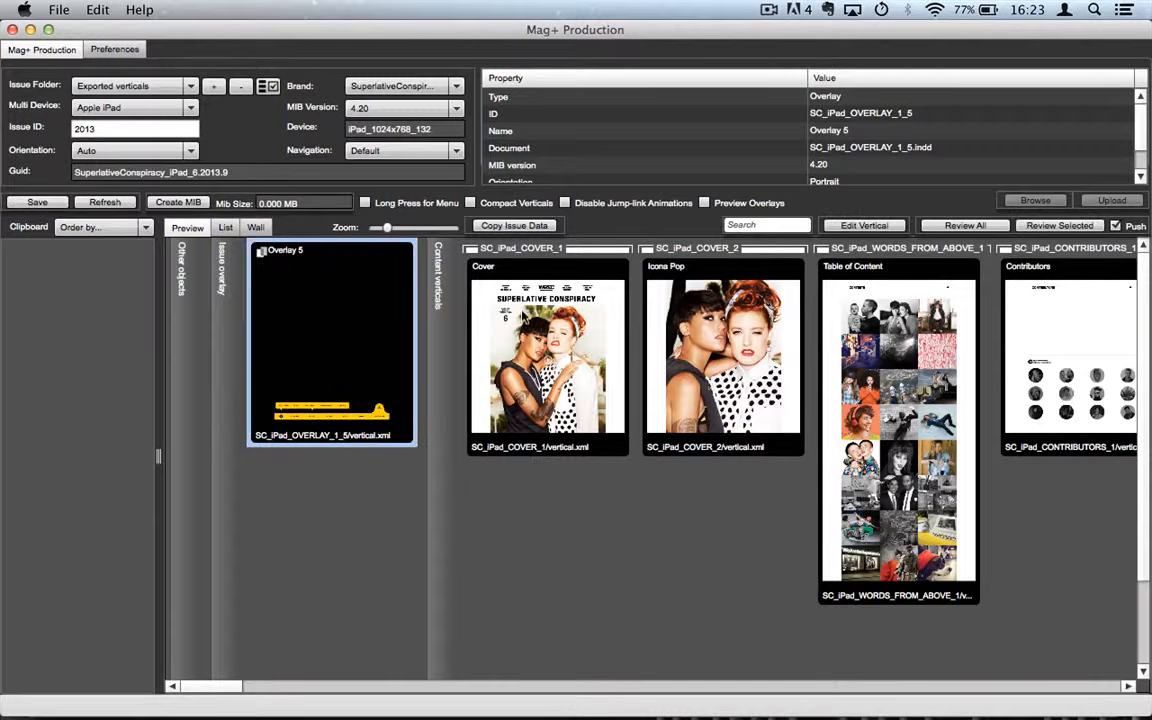
left_click(544, 325, "super")
left_click(712, 322, "super")
left_click(840, 322, "super")
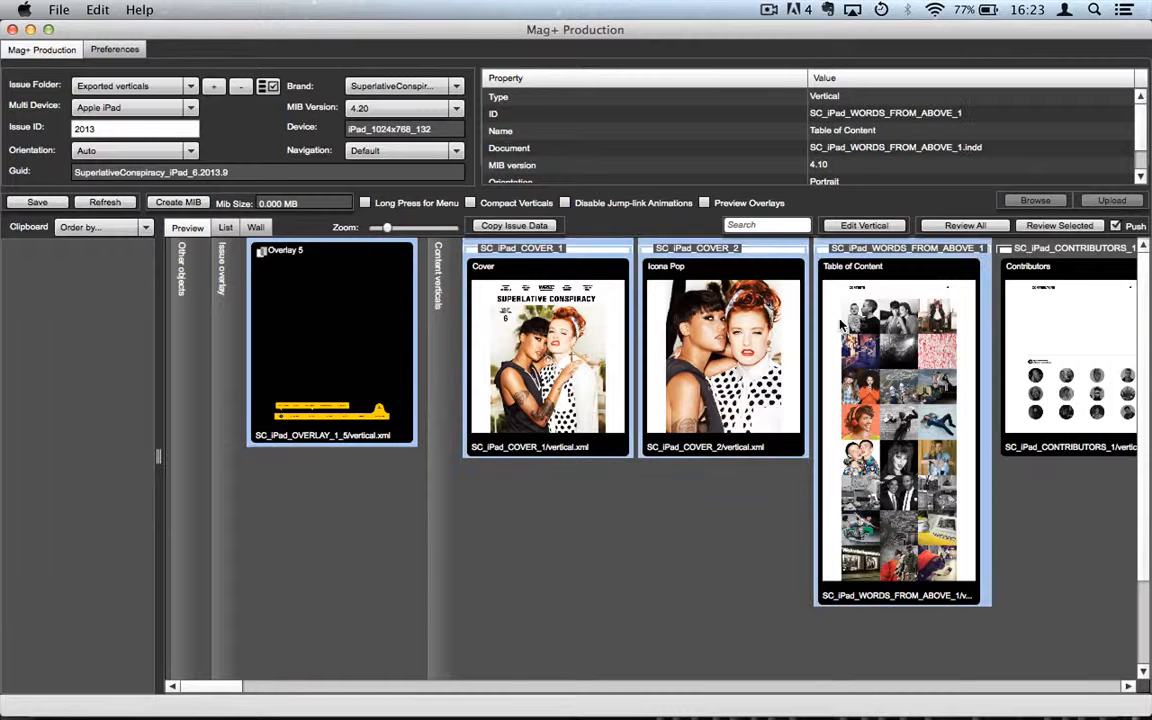
left_click(1095, 319, "super")
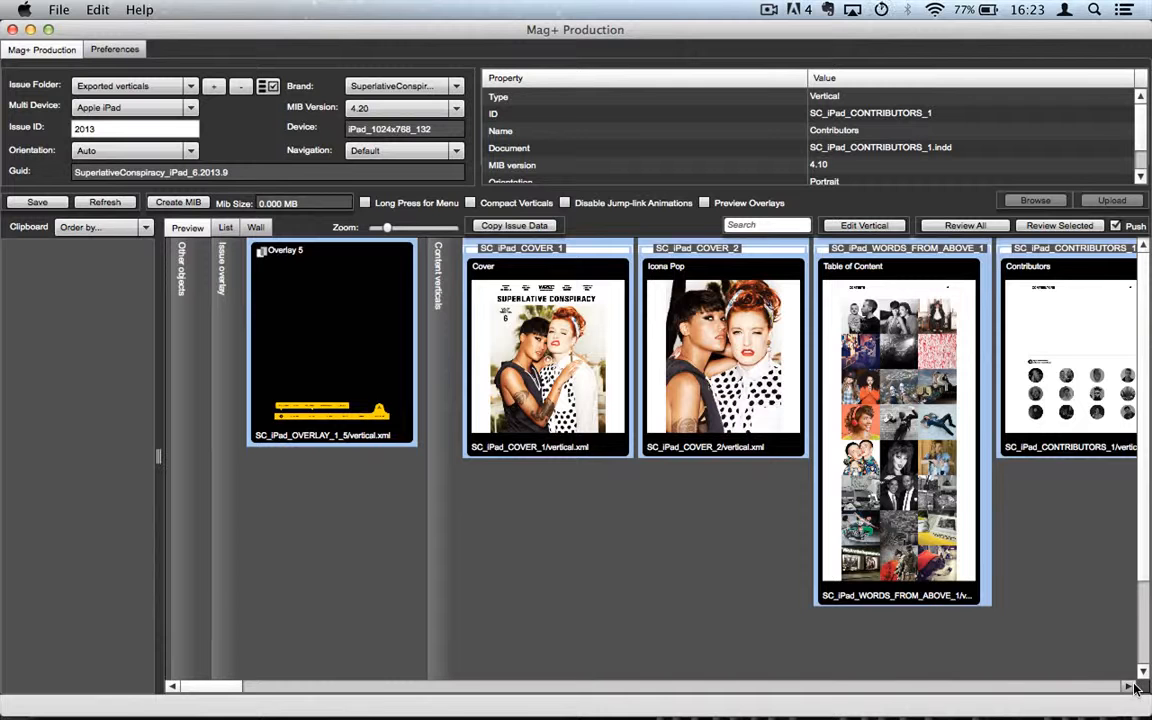
scroll(1135, 688, "right", 6)
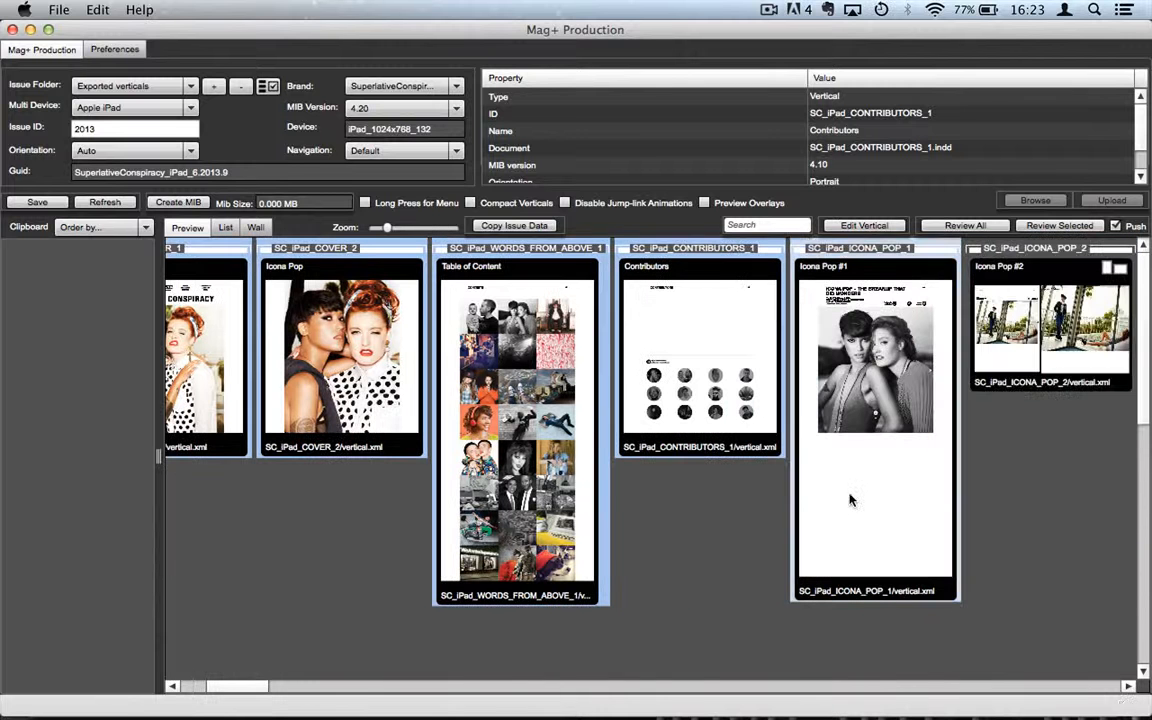
left_click(851, 500, "super")
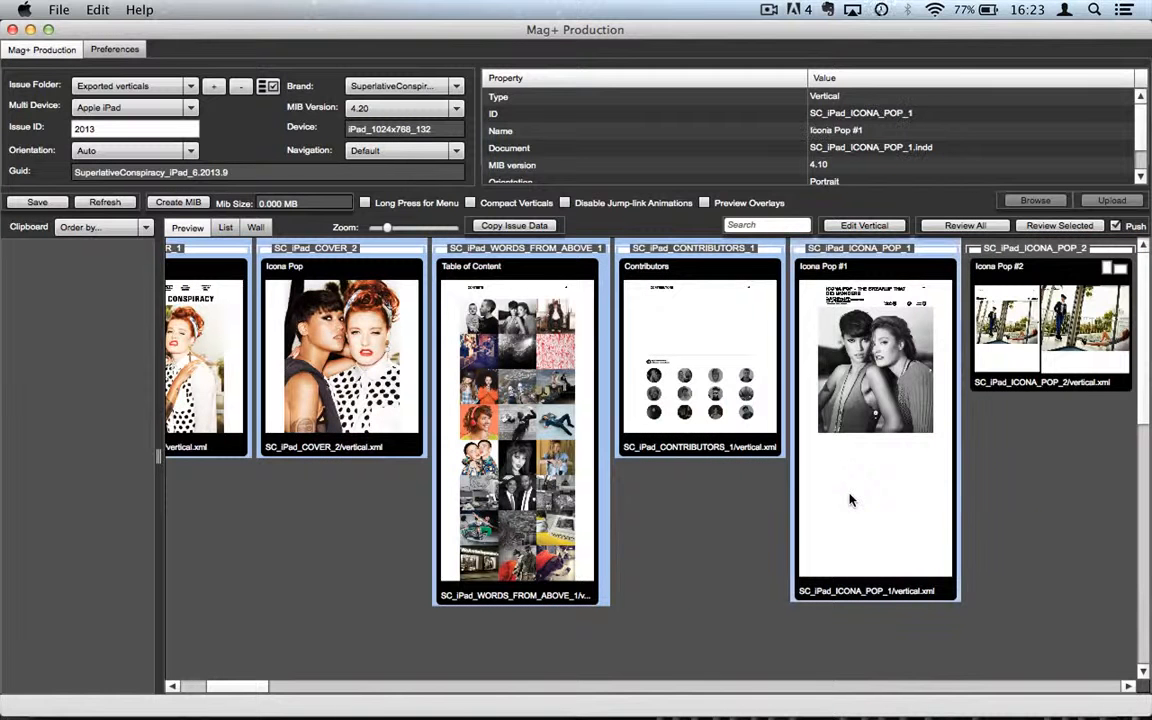
Step: Build a review file of the selected verticals and play the cover video in iOS Simulator
left_click(1060, 226)
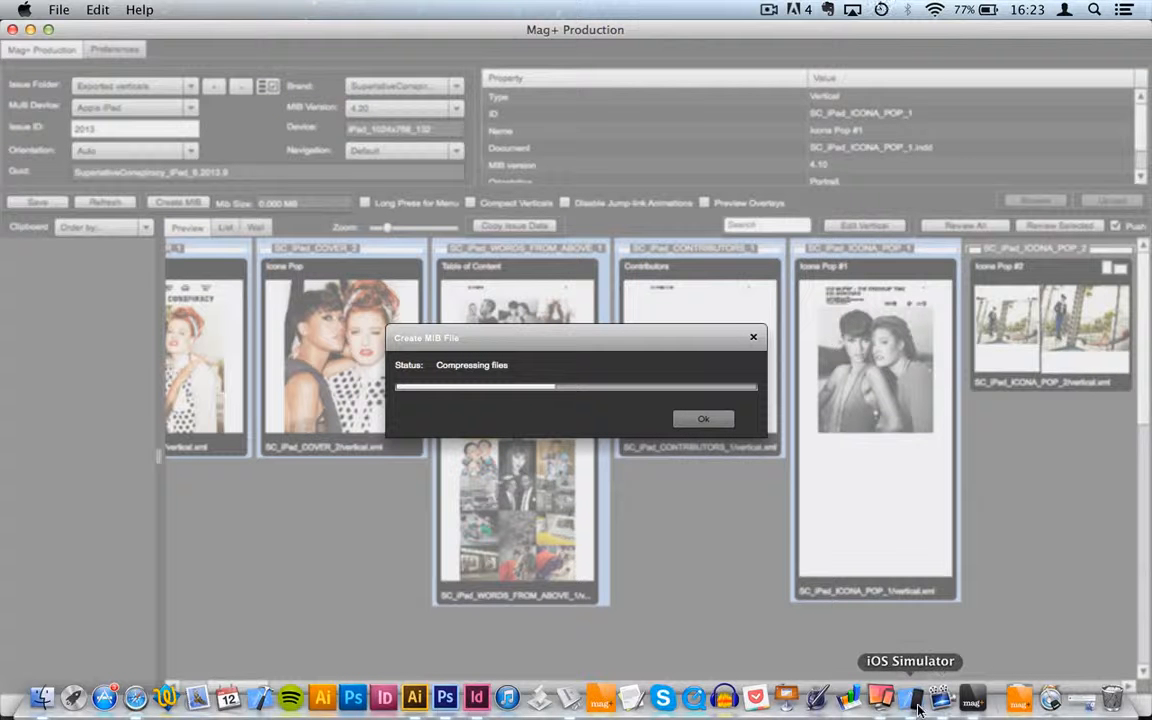
left_click(916, 700)
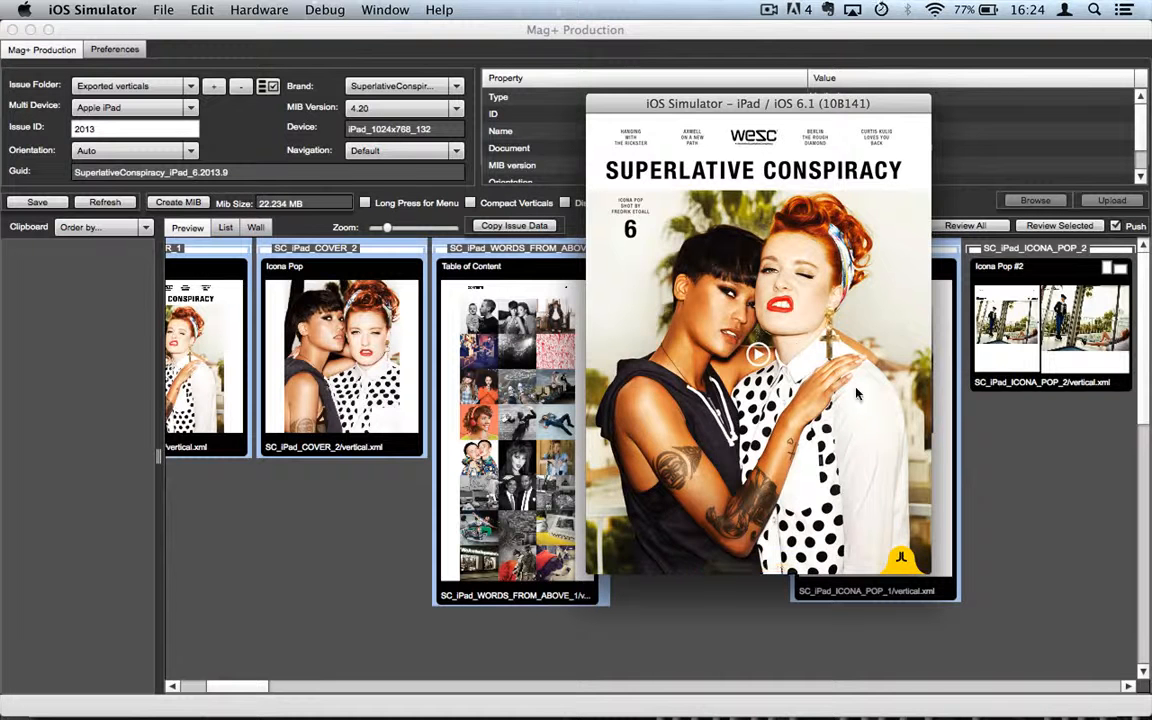
left_click(760, 352)
Step: Page through Contents, Contributors and Icona Pop, showing the navigation bar, then return to Mag+ Production
left_click_drag(908, 388, 645, 384)
left_click_drag(895, 385, 636, 383)
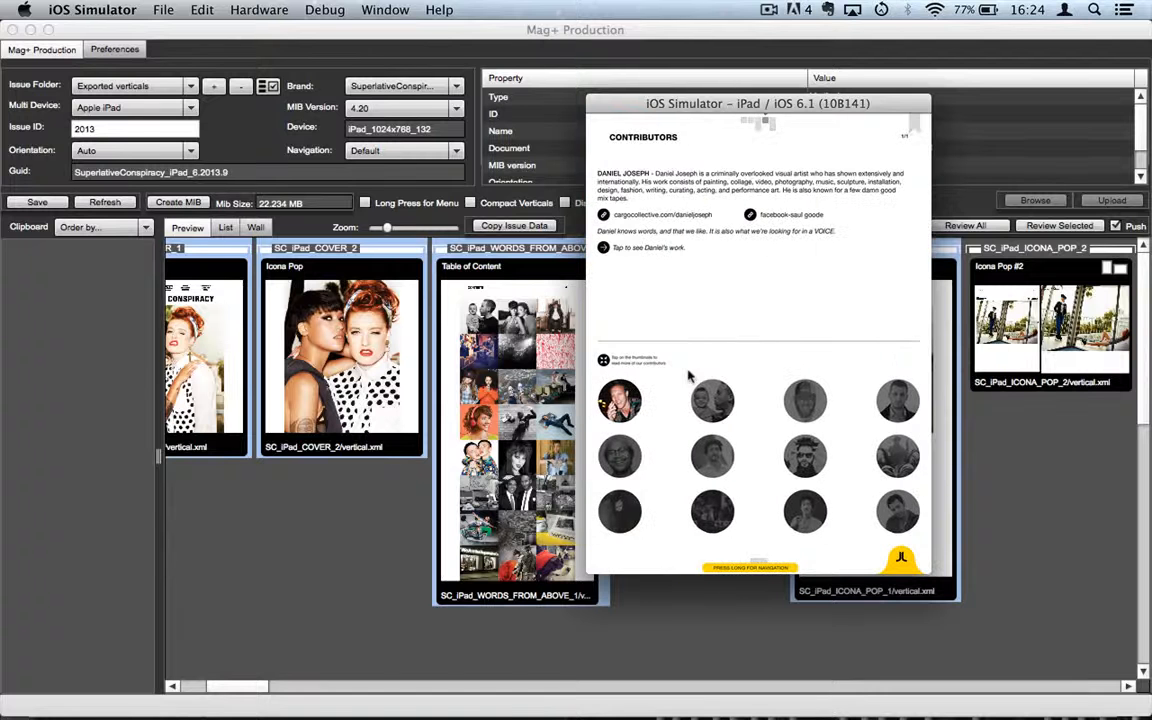
left_click_drag(897, 337, 720, 340)
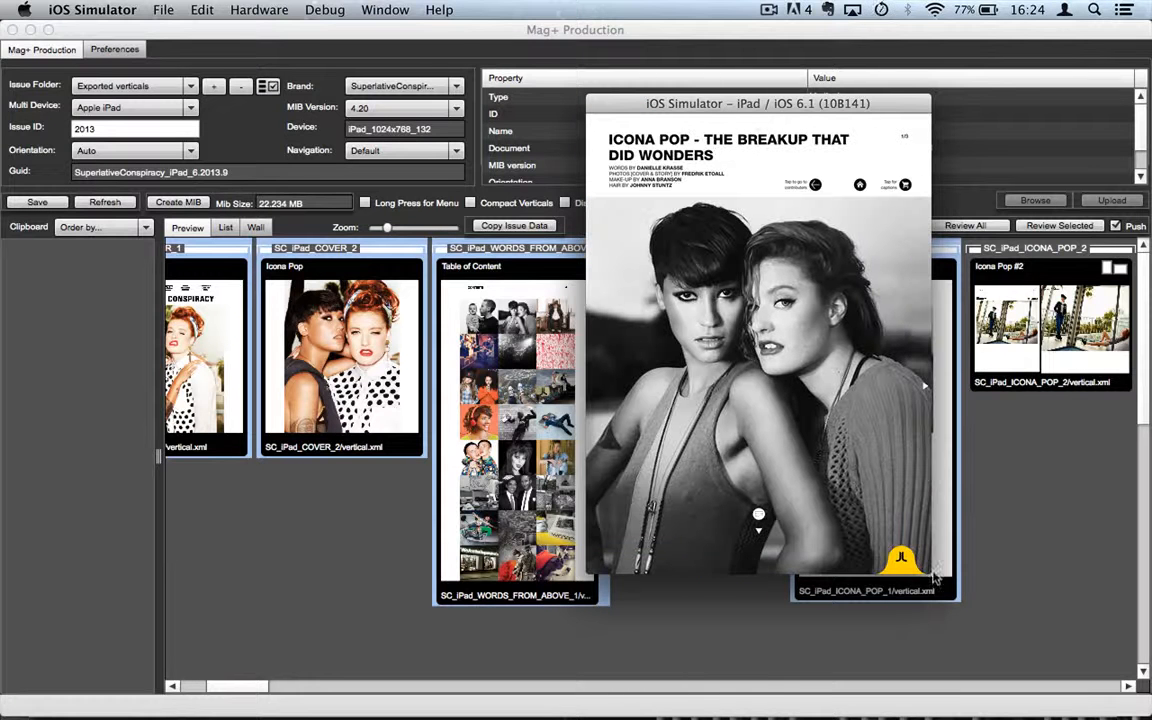
left_click(900, 563)
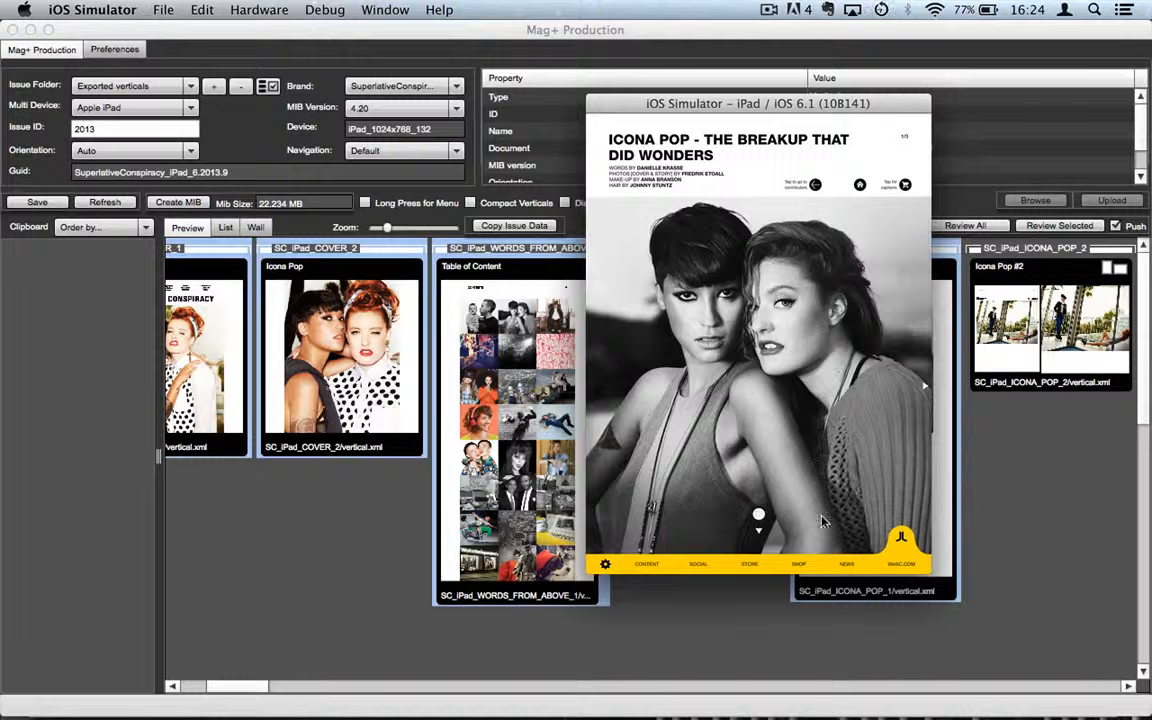
left_click_drag(874, 478, 977, 455)
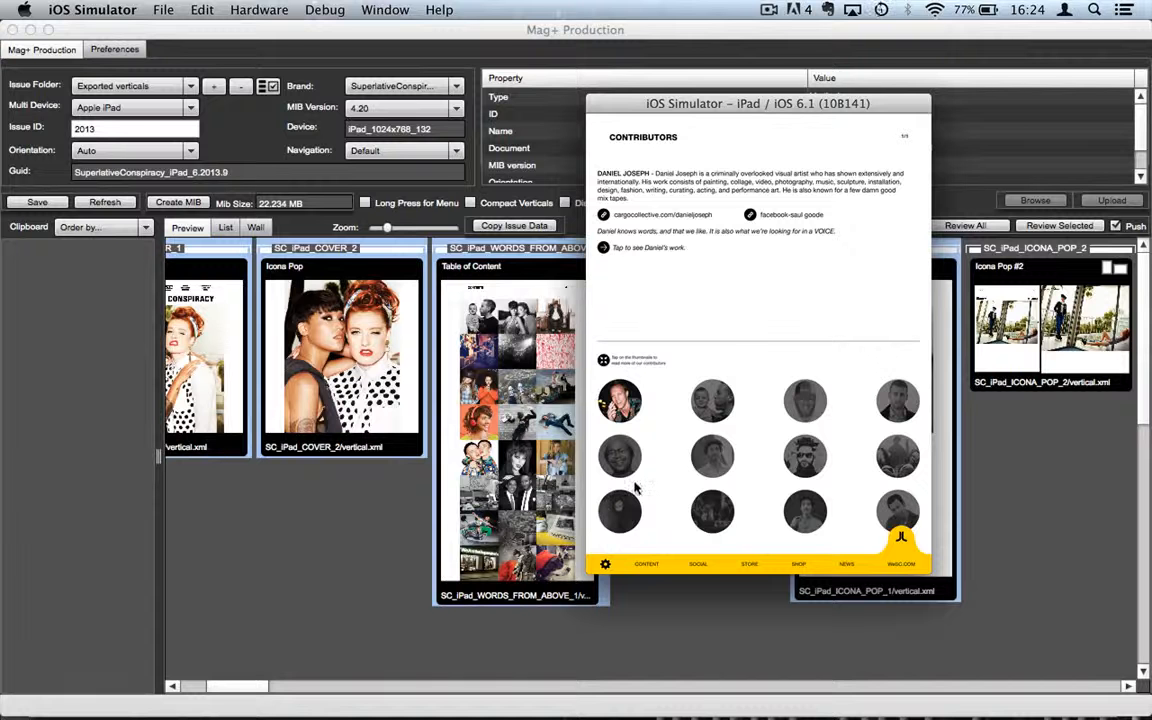
left_click_drag(683, 492, 889, 486)
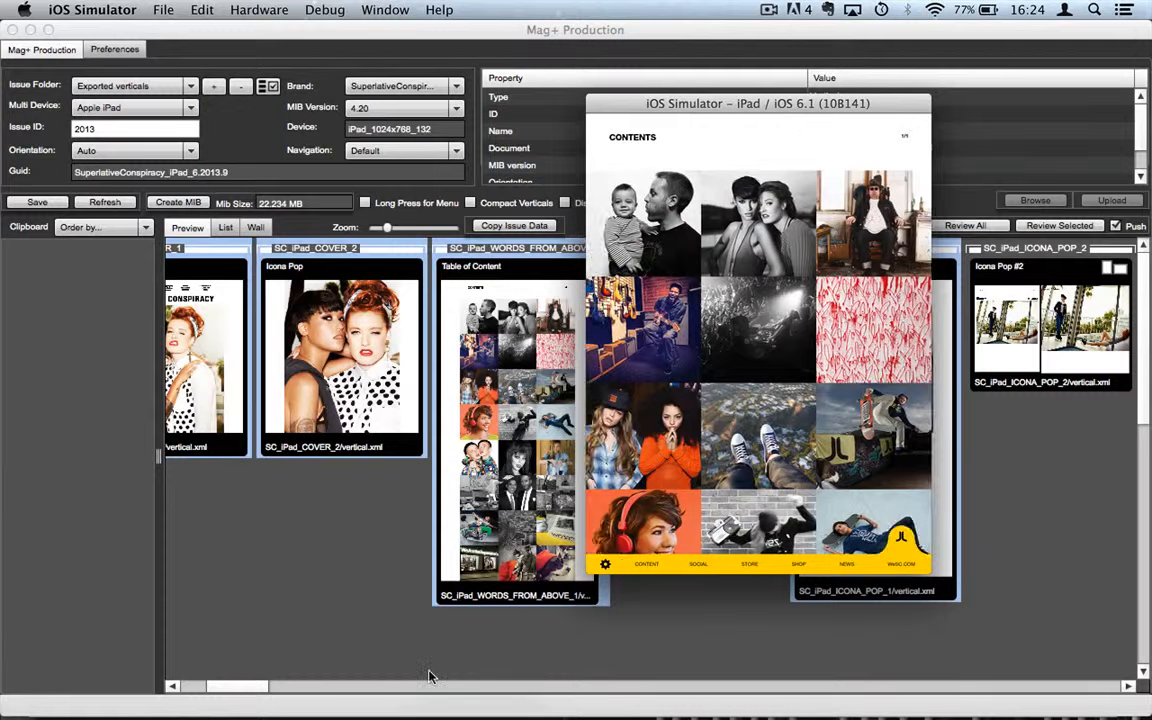
left_click(332, 623)
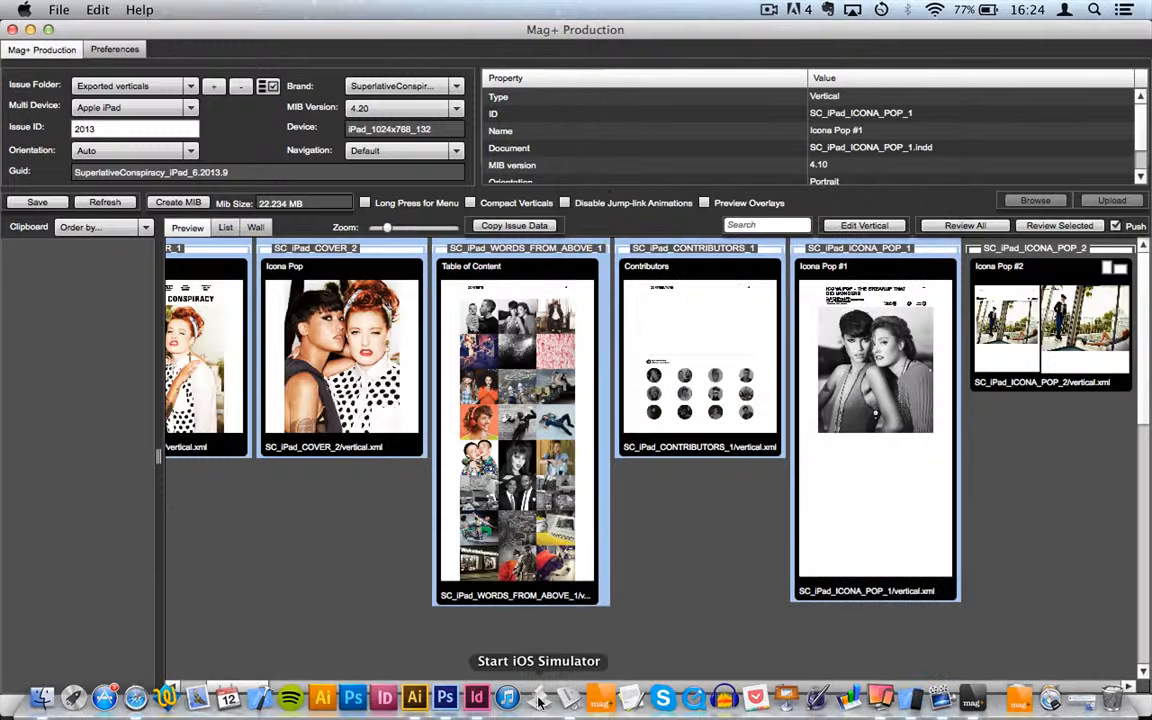
Step: In InDesign, zoom the page to 75% and make B – Slides – pinned blocks the active layer
left_click(477, 700)
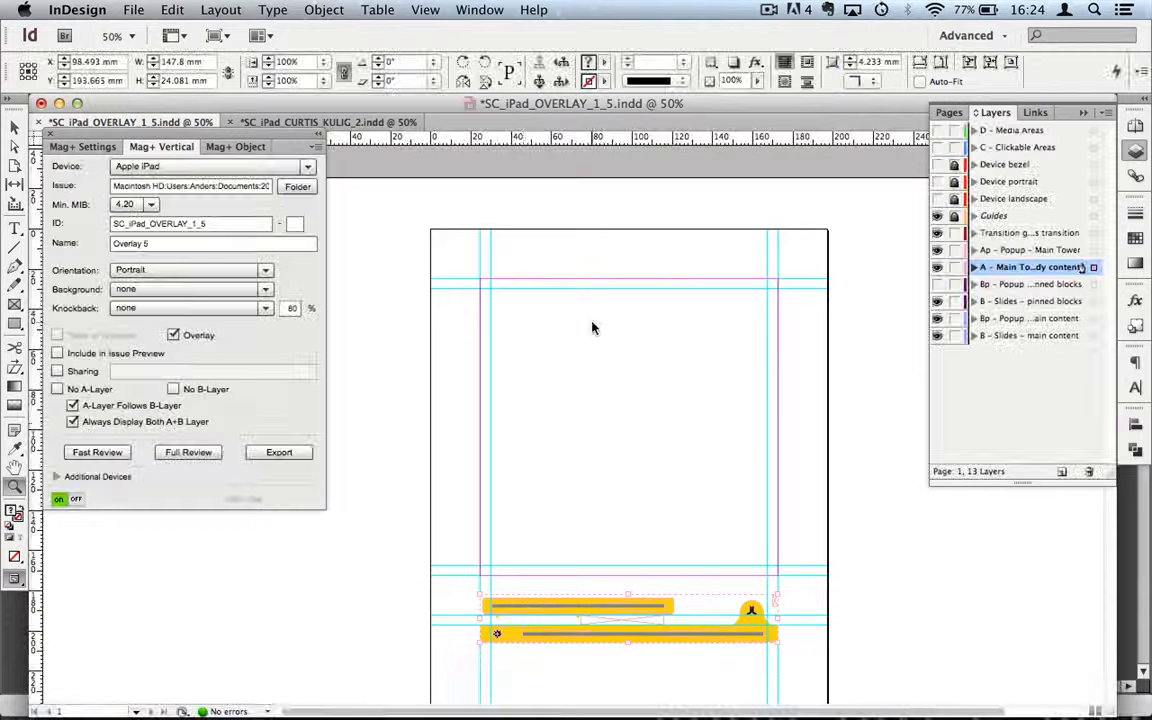
left_click(524, 424)
left_click(1012, 301)
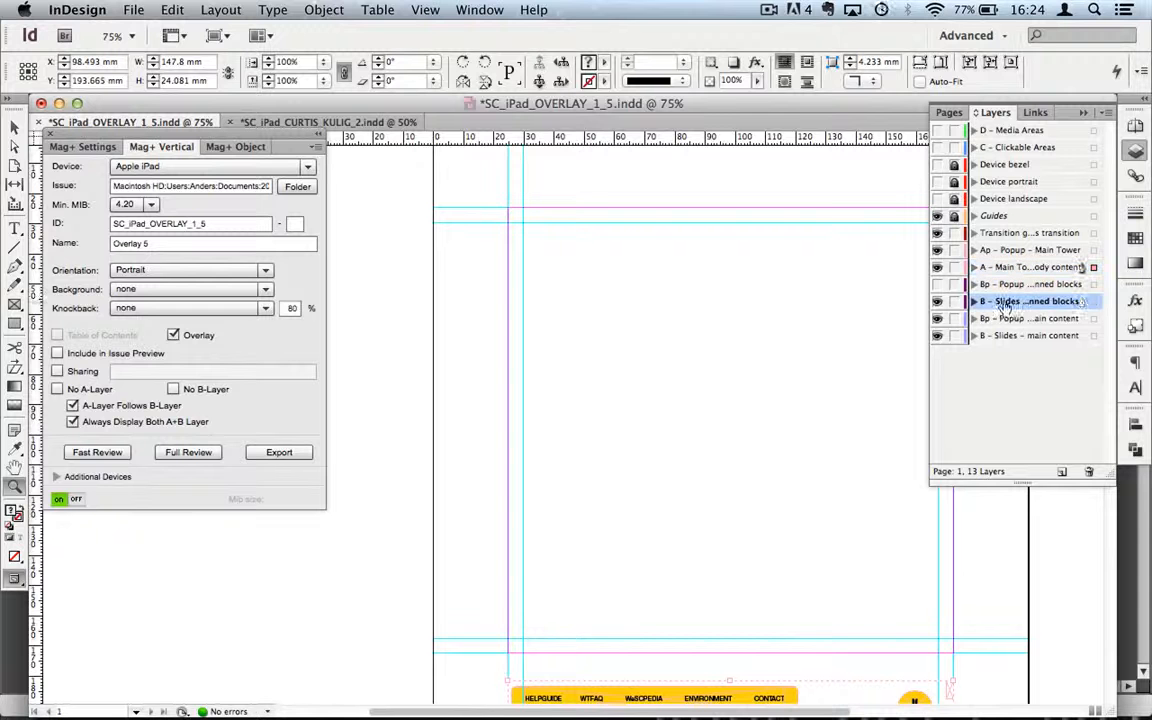
left_click(14, 304)
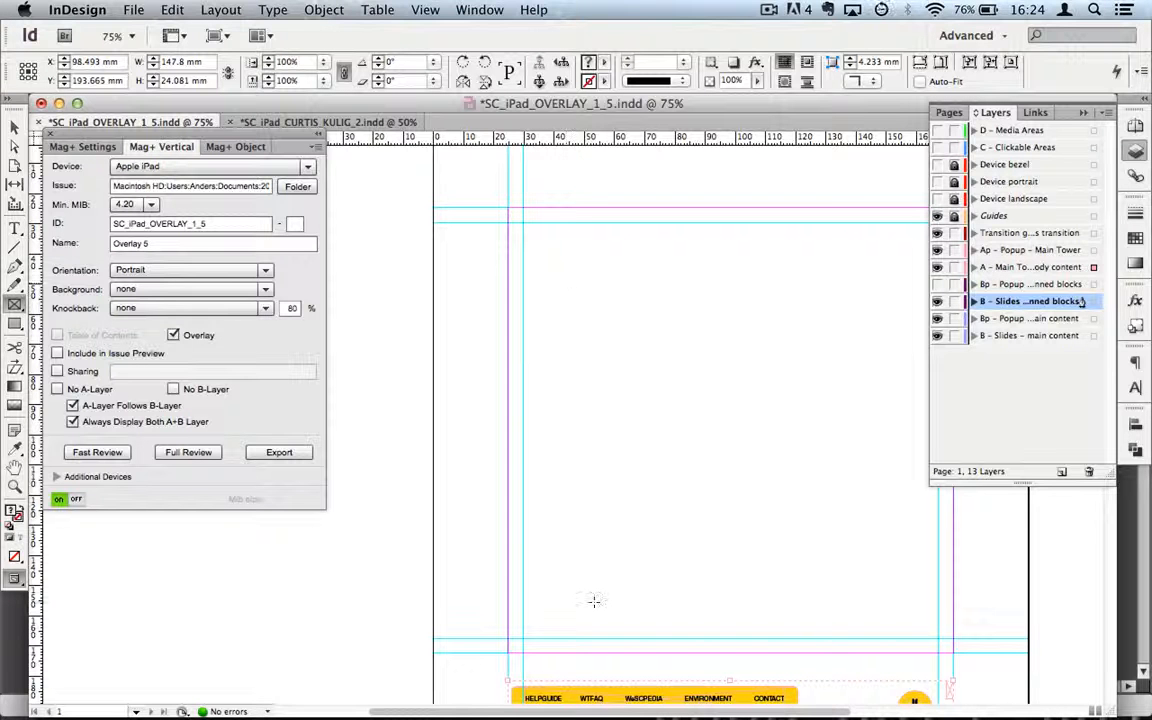
left_click(14, 127)
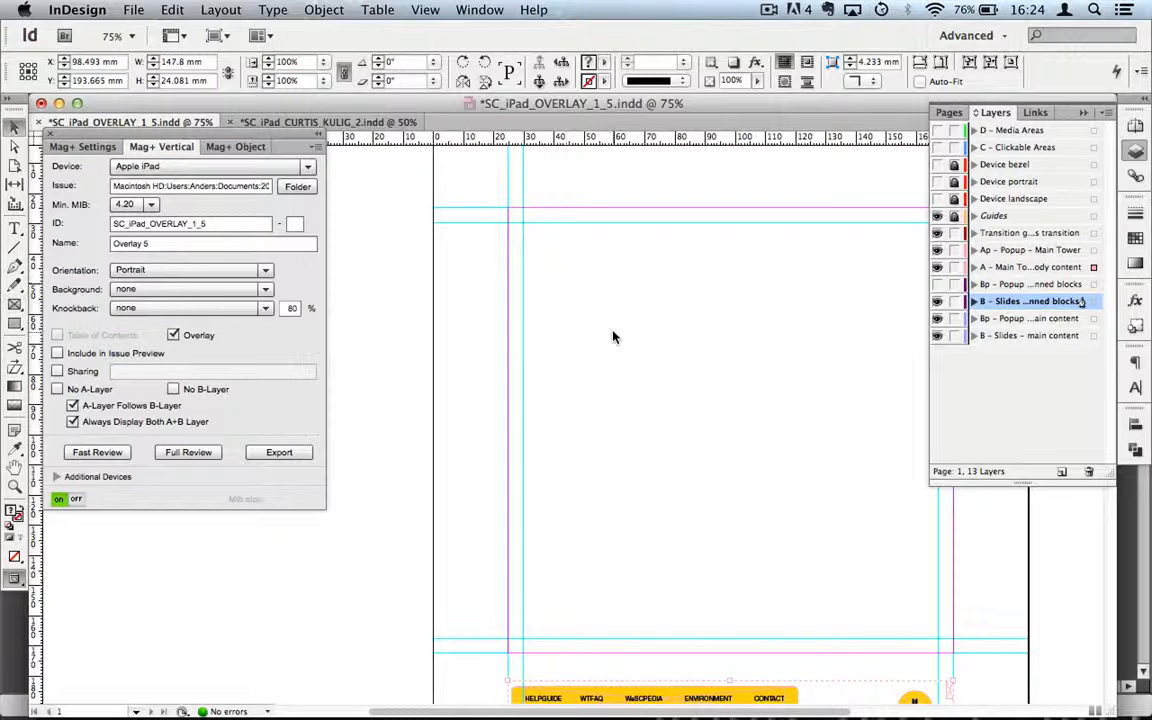
scroll(612, 336, "down", 6)
scroll(612, 336, "up", 5)
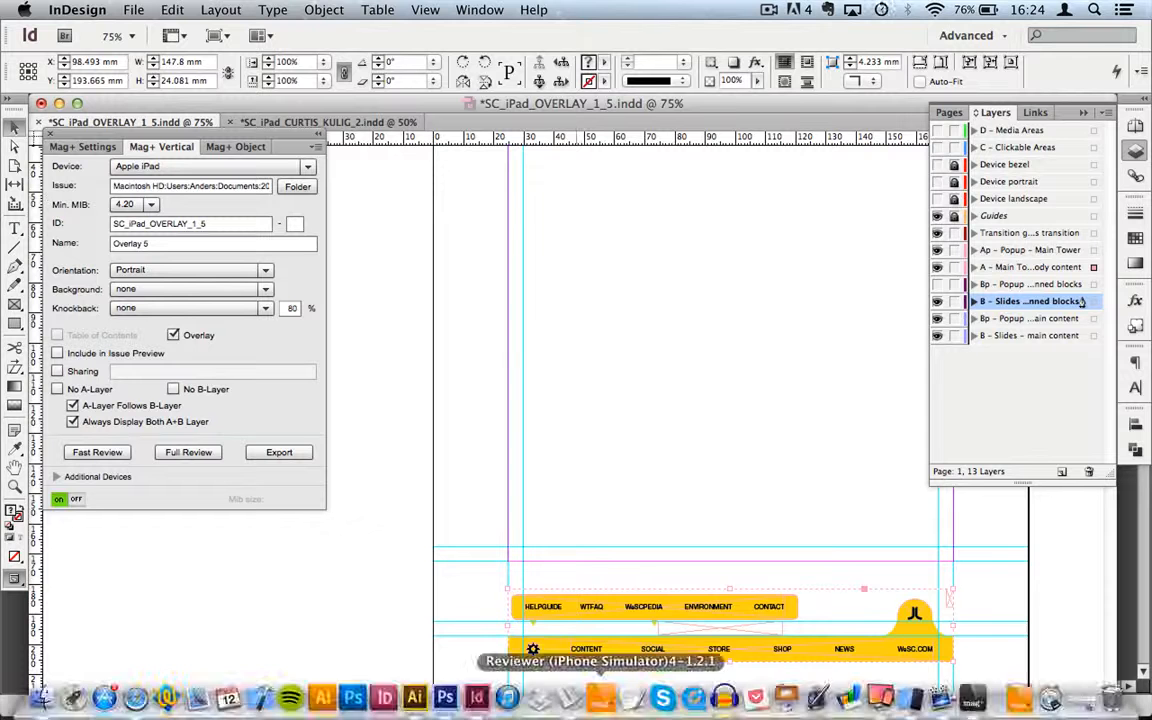
Step: Raise both yellow navigation bars slightly and move them onto the B – Slides – pinned blocks layer
left_click_drag(597, 653, 600, 630)
key("super+z")
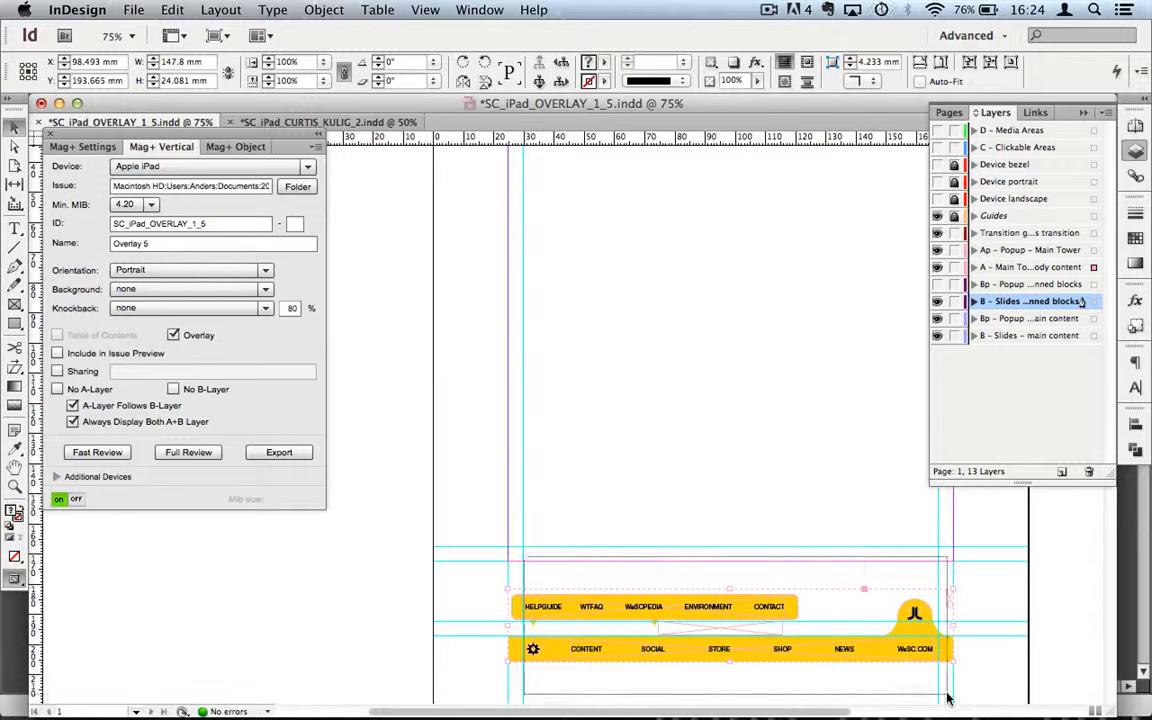
left_click(722, 653)
mouse_move(720, 655)
left_mouse_down()
mouse_move(720, 590)
mouse_move(720, 631)
left_mouse_up()
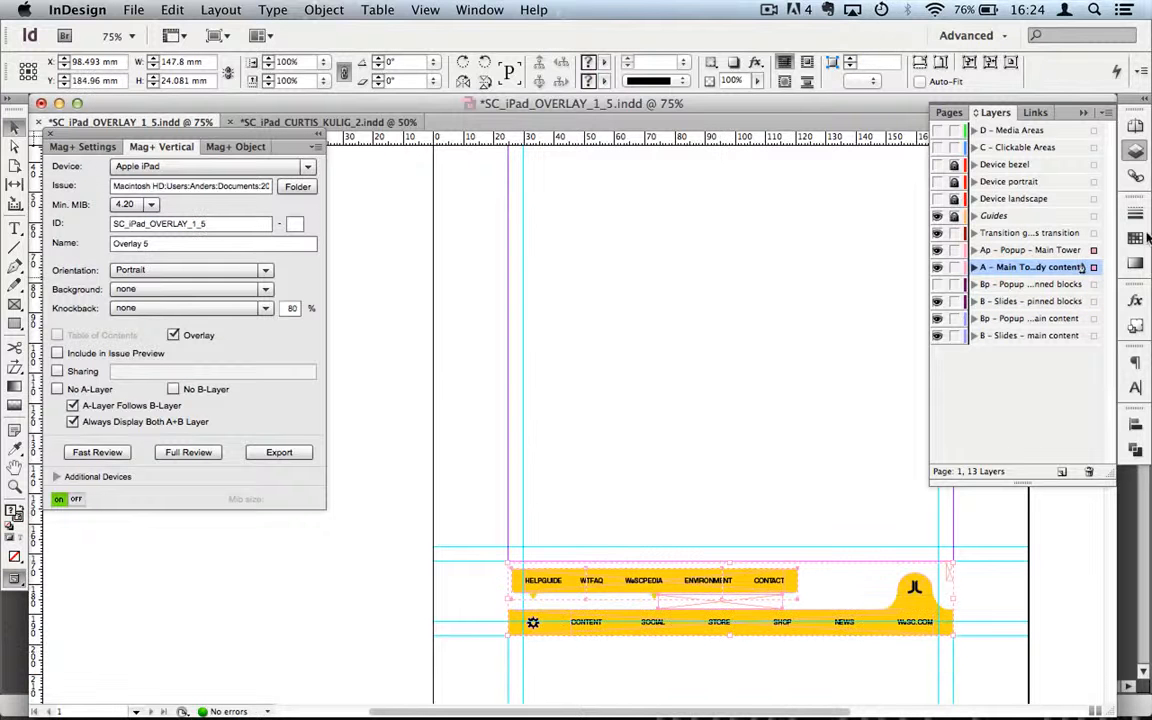
left_click_drag(1094, 272, 1094, 305)
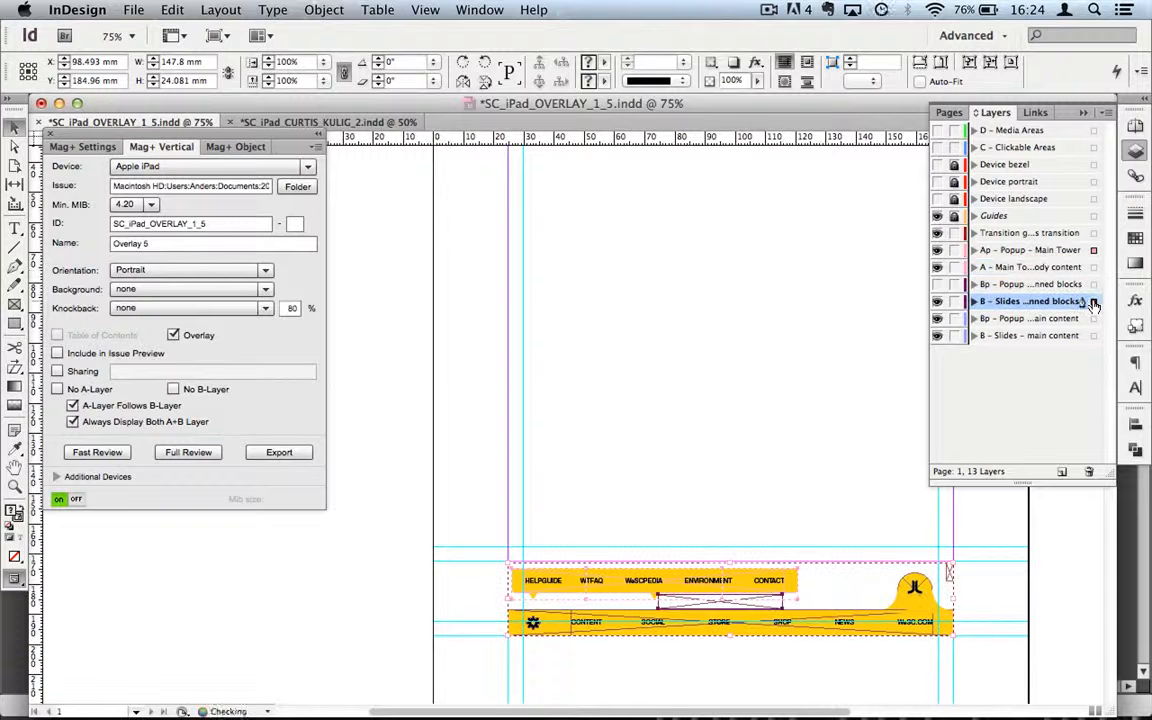
Step: Select the group spanning both yellow bars and run a Mag+ Fast Review of the overlay
left_click(748, 460)
left_click(657, 590)
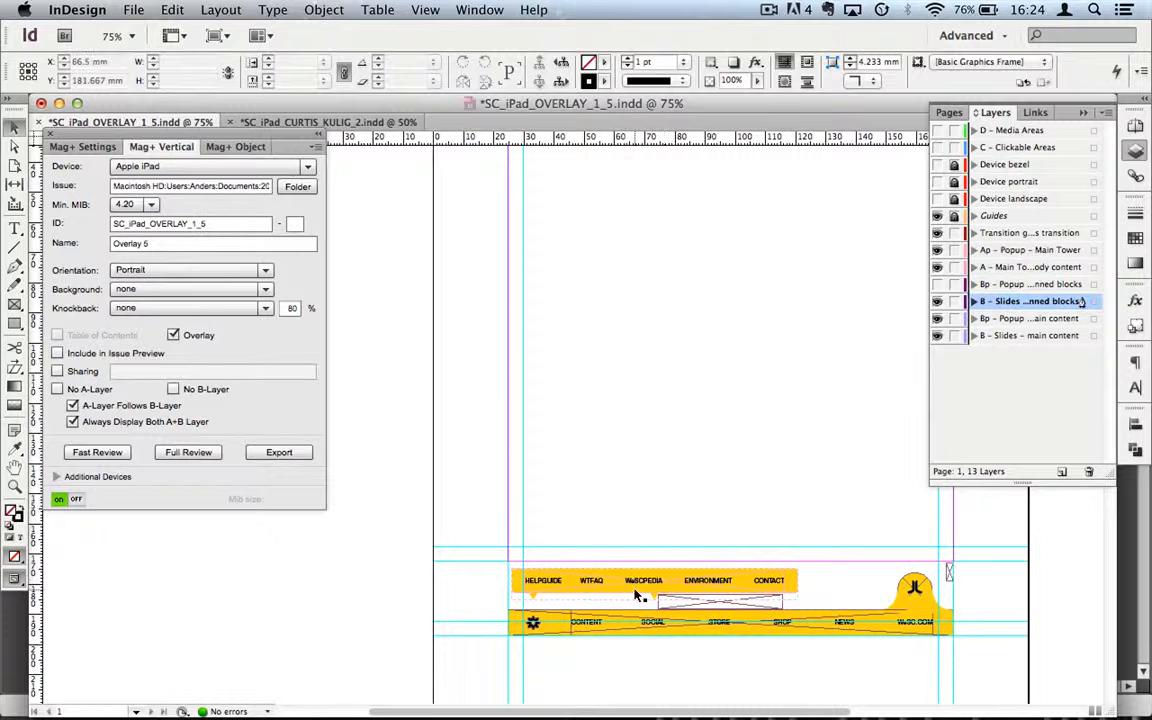
left_click(781, 617, "shift")
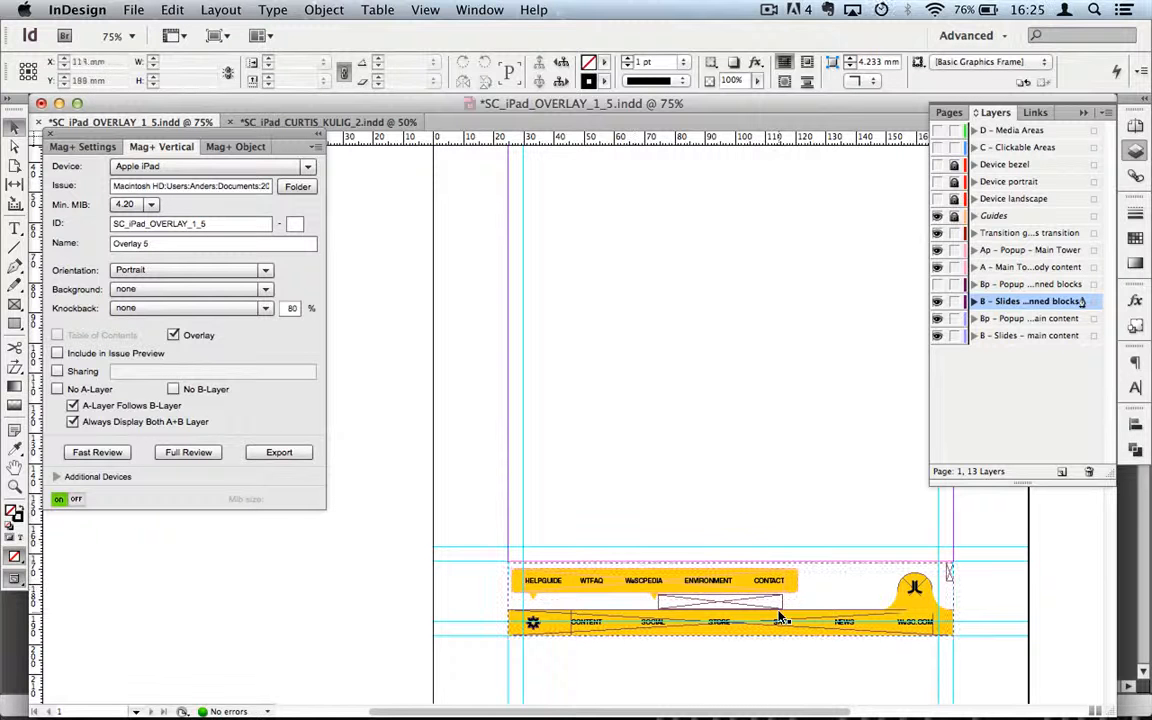
left_click(925, 597)
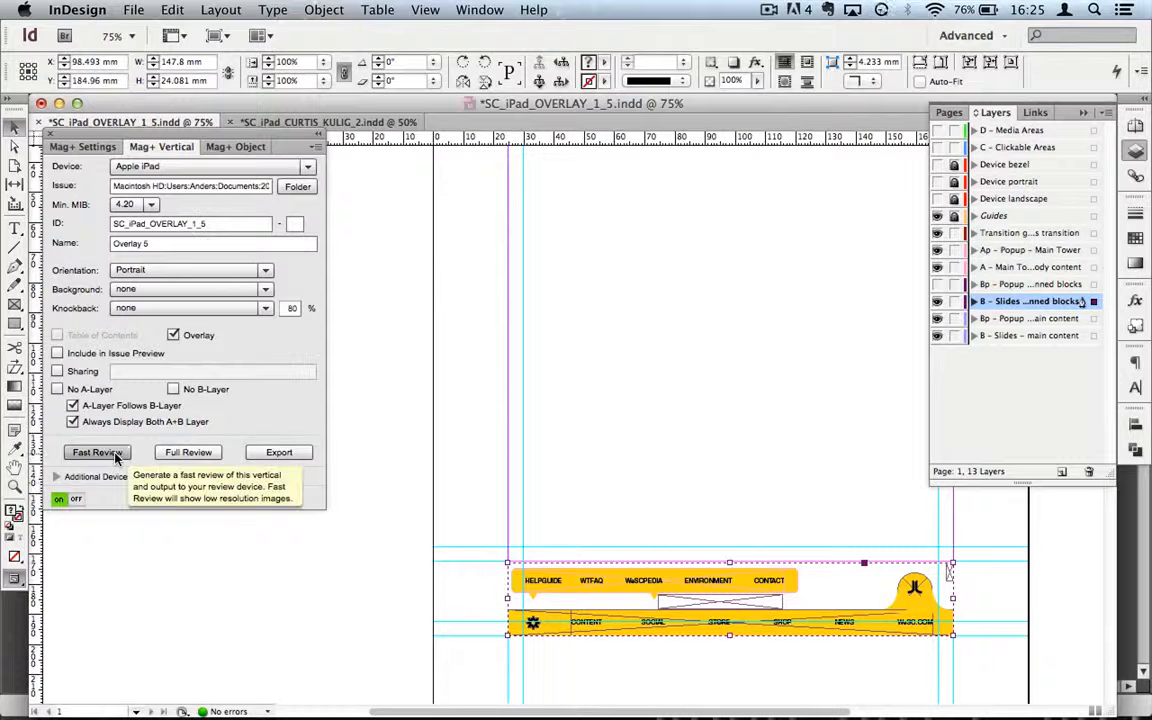
left_click(277, 452)
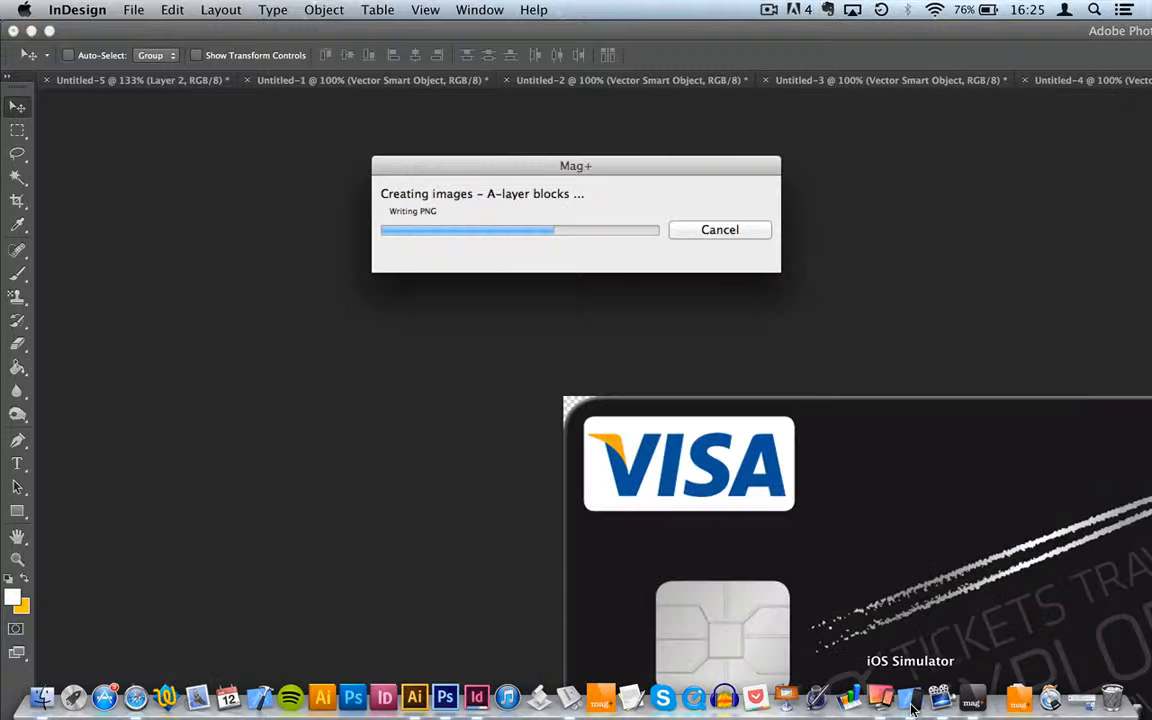
left_click(973, 702)
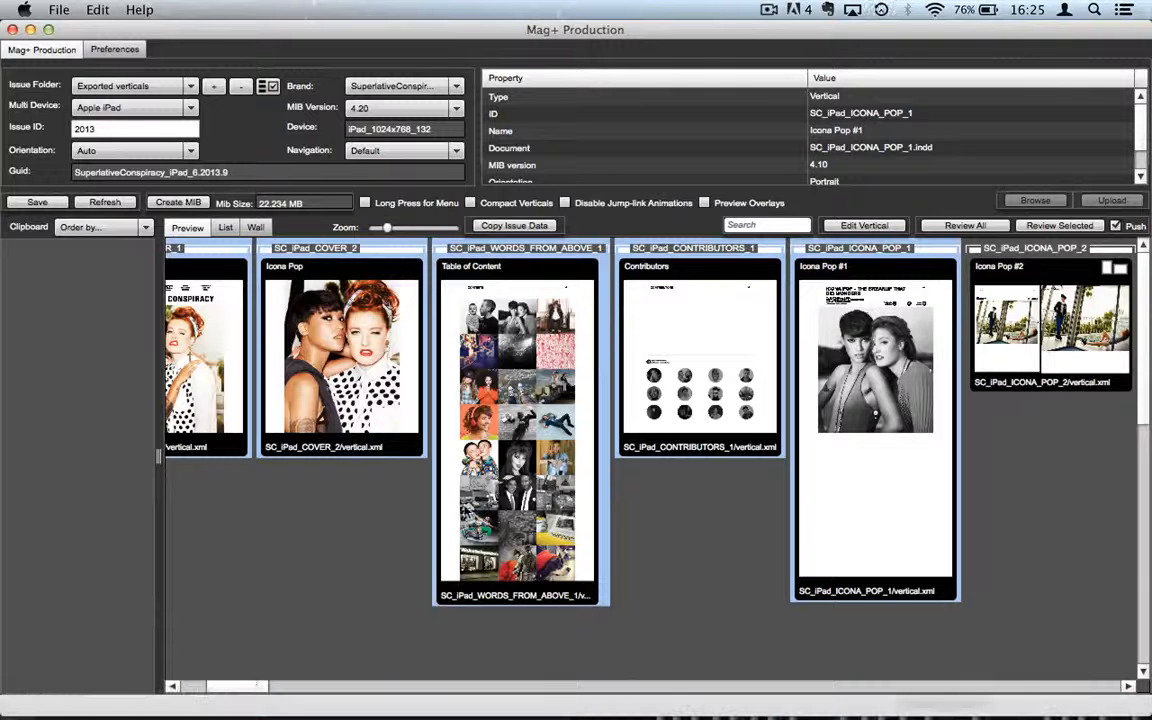
Step: Refresh the vertical list, build the Overlay 5 review file with Review Selected, and show the simulator
left_click_drag(248, 686, 151, 682)
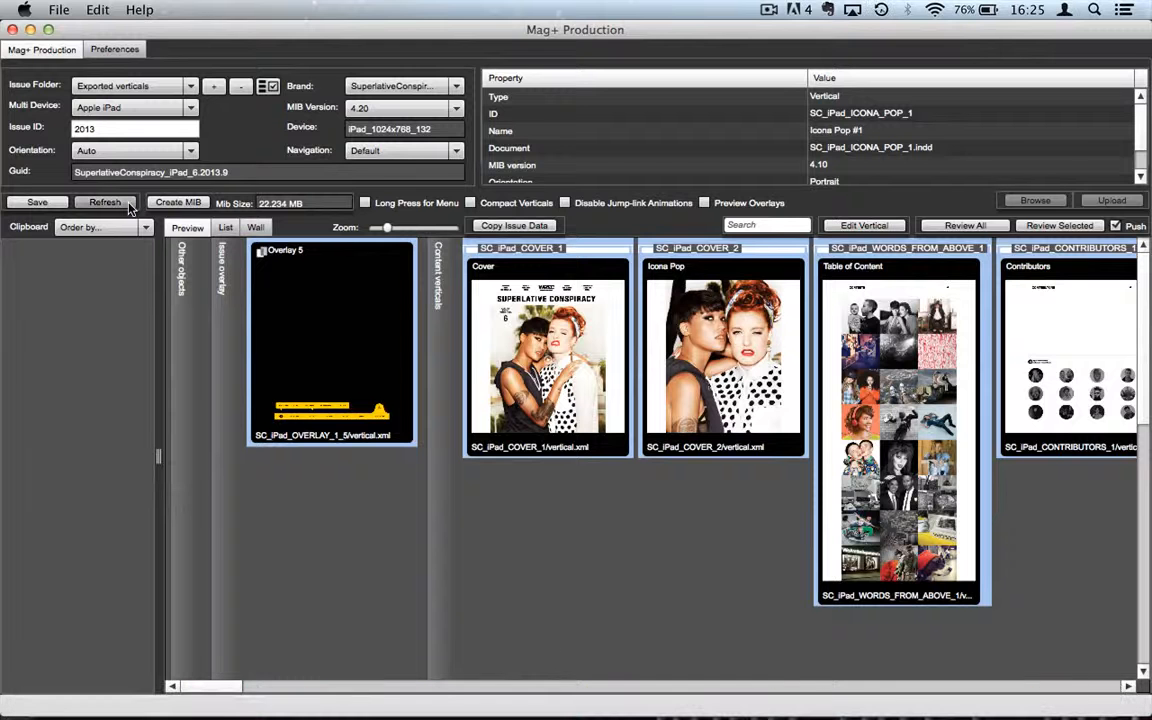
left_click(92, 202)
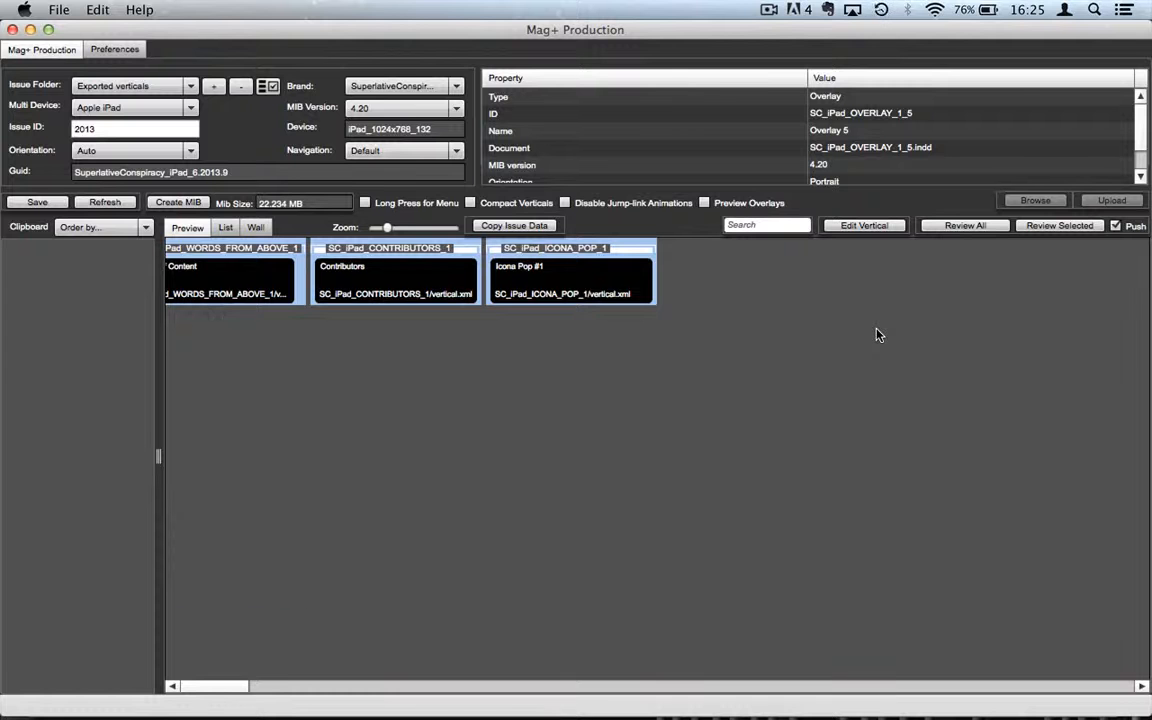
left_click(1062, 226)
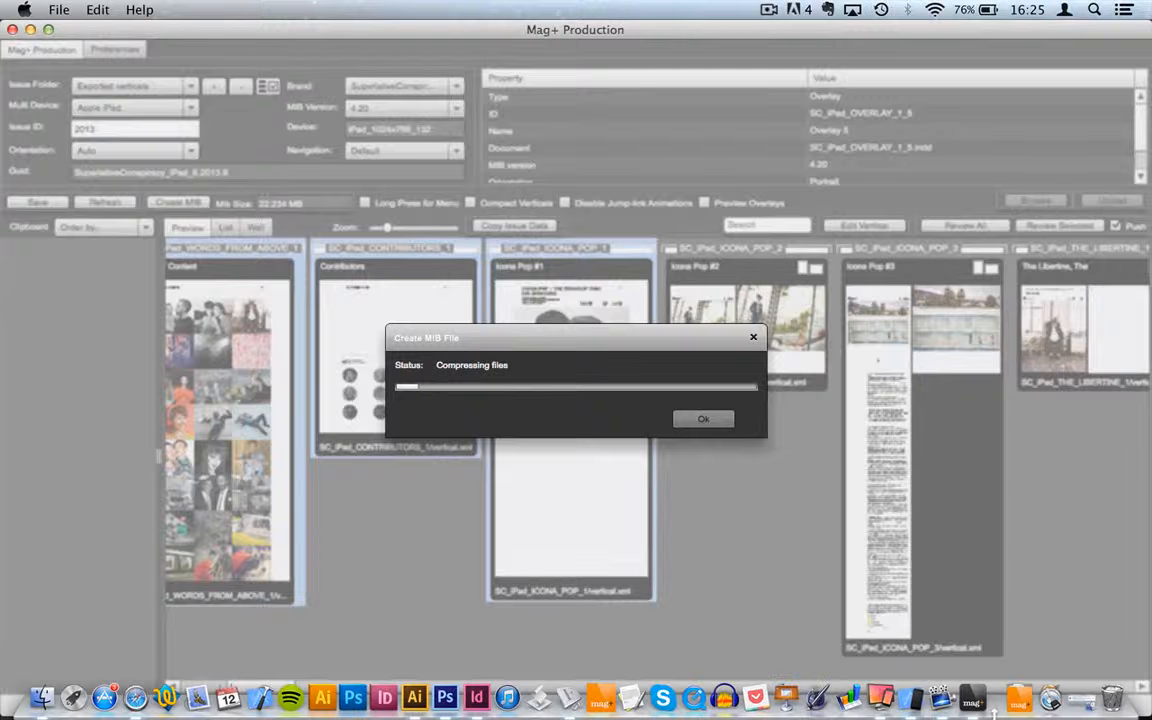
left_click(913, 700)
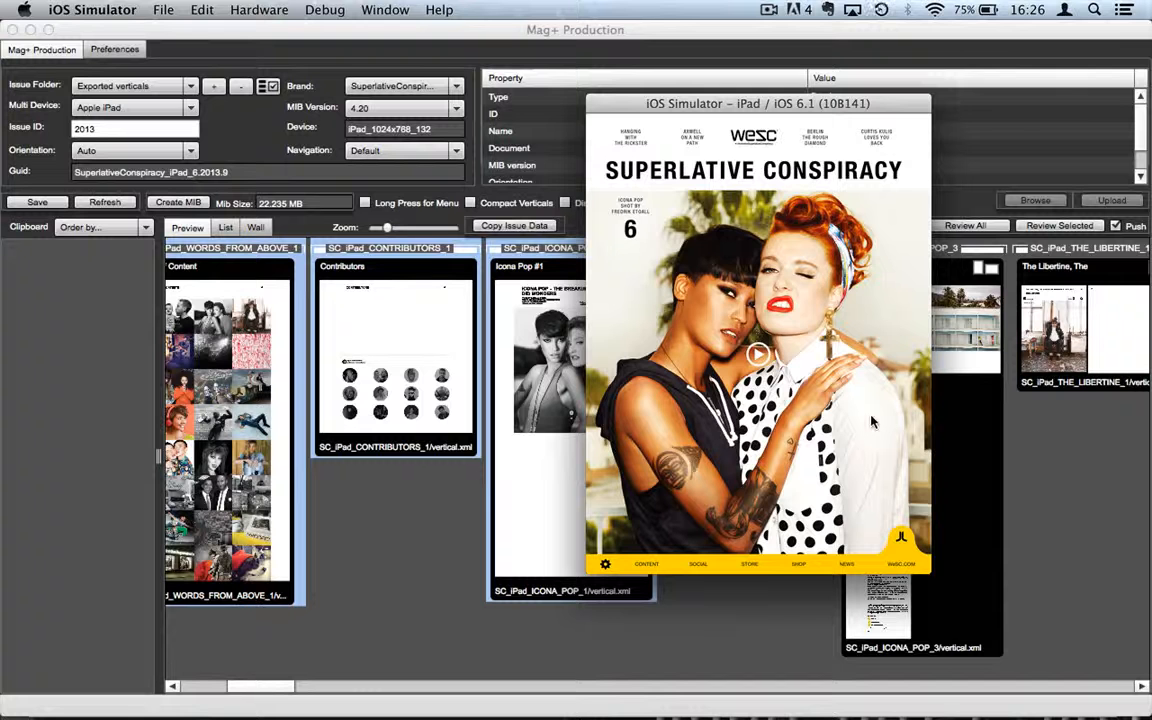
Step: Swipe from the cover to the Contents photo grid, checking the yellow navigation bar stays visible
left_click_drag(862, 454, 735, 432)
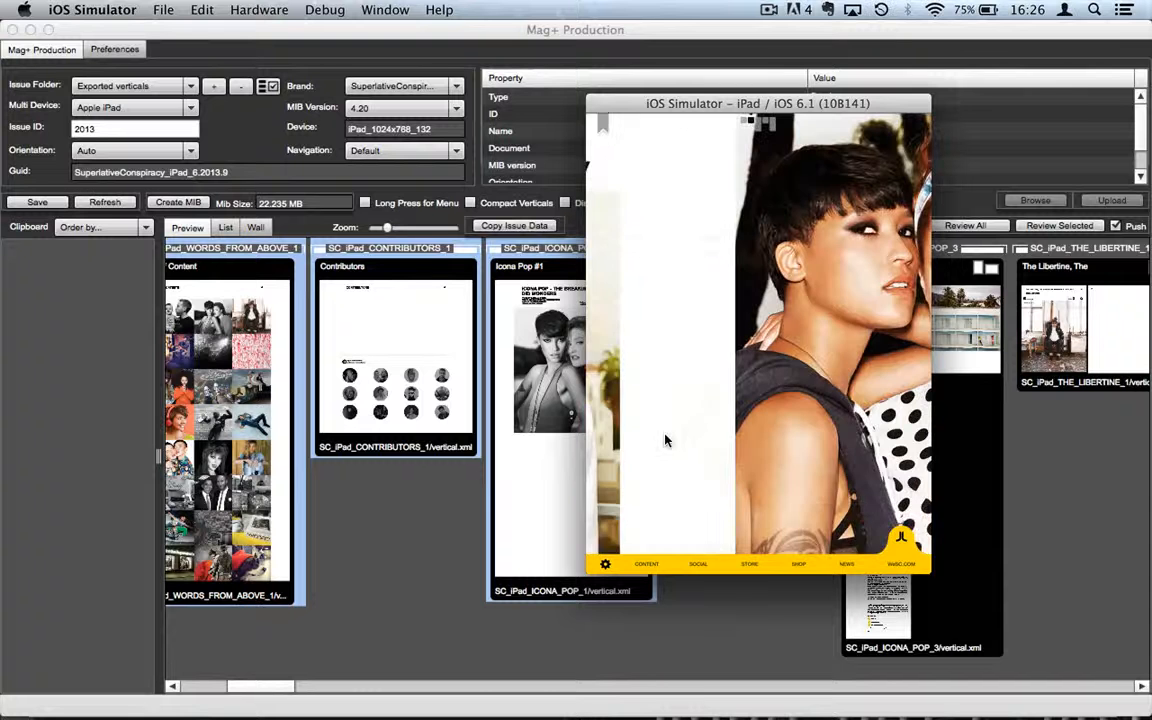
left_click_drag(896, 477, 727, 470)
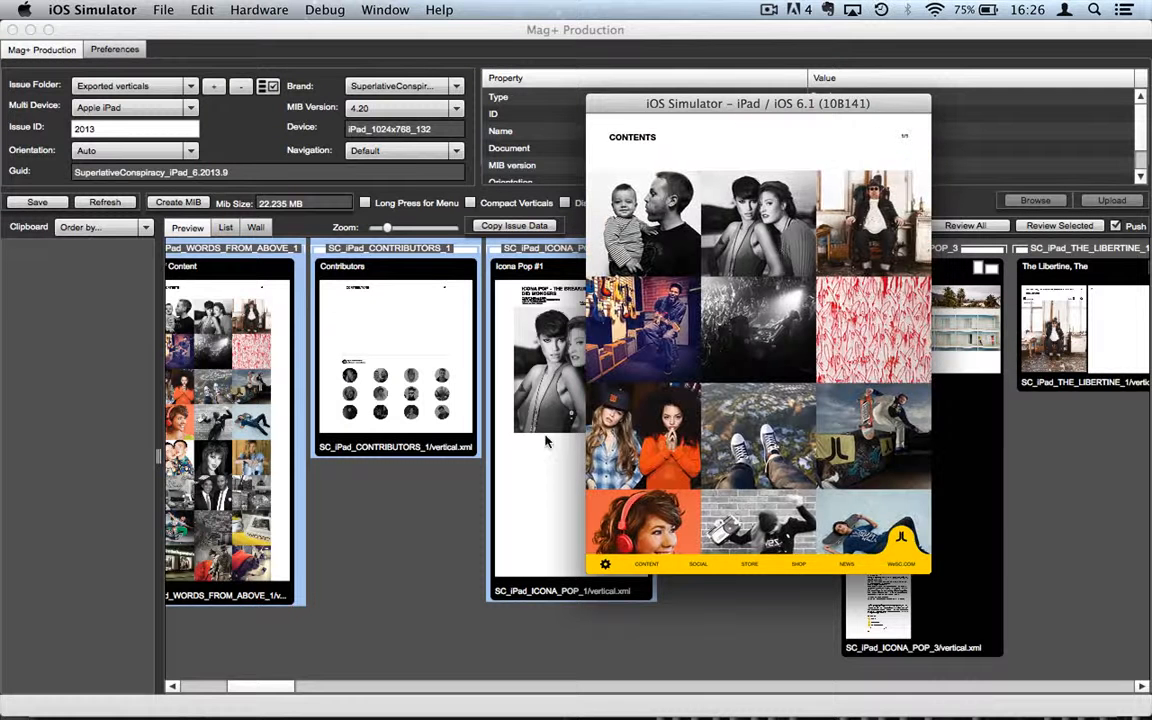
Step: In InDesign, zoom out to 25%, show the Pages panel, then zoom the yellow banner to 50%
mouse_move(630, 705)
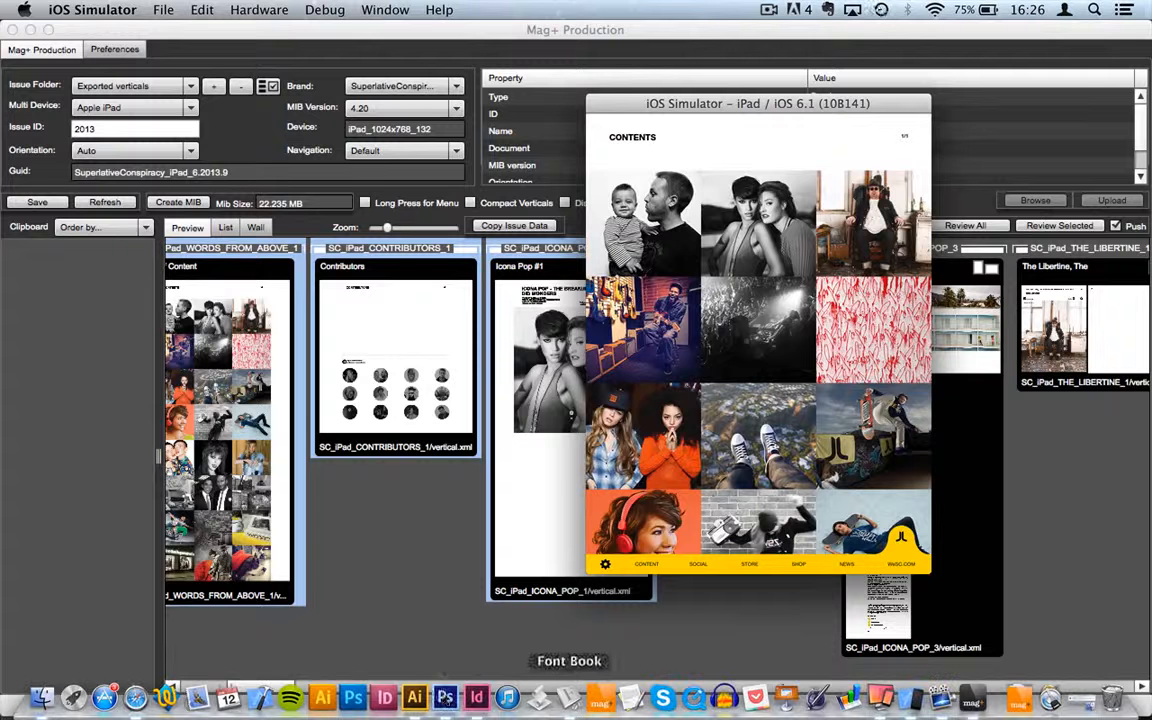
left_click(476, 698)
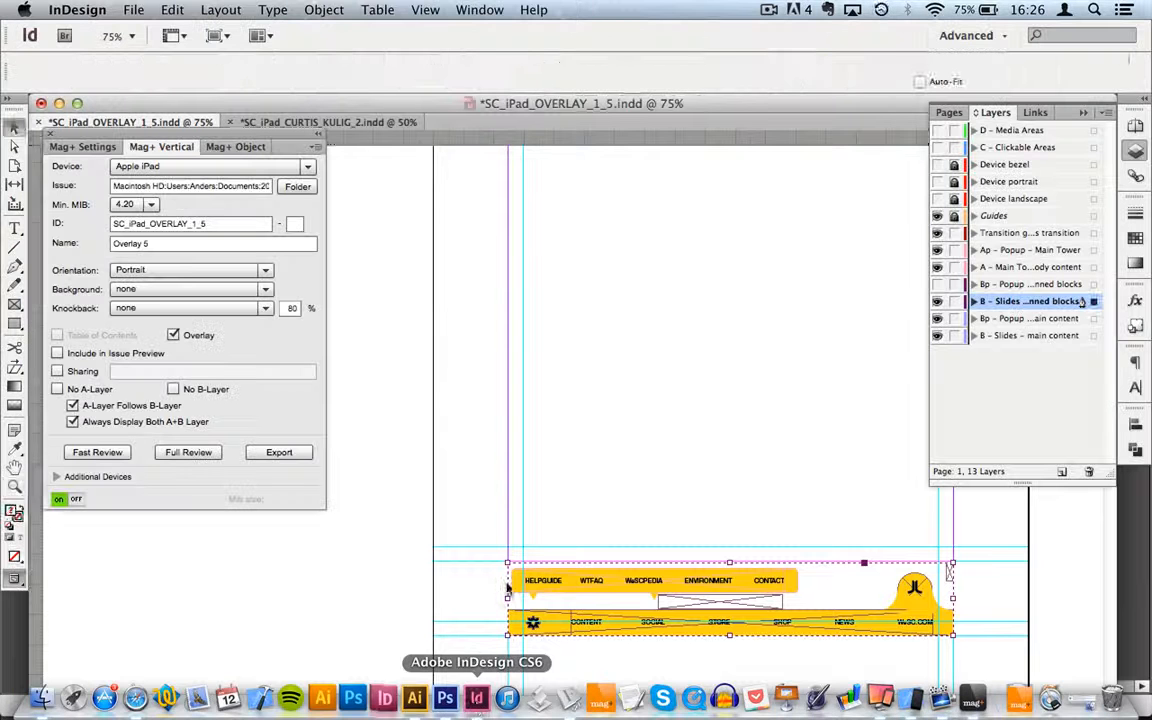
key("z")
left_click(702, 354, "alt")
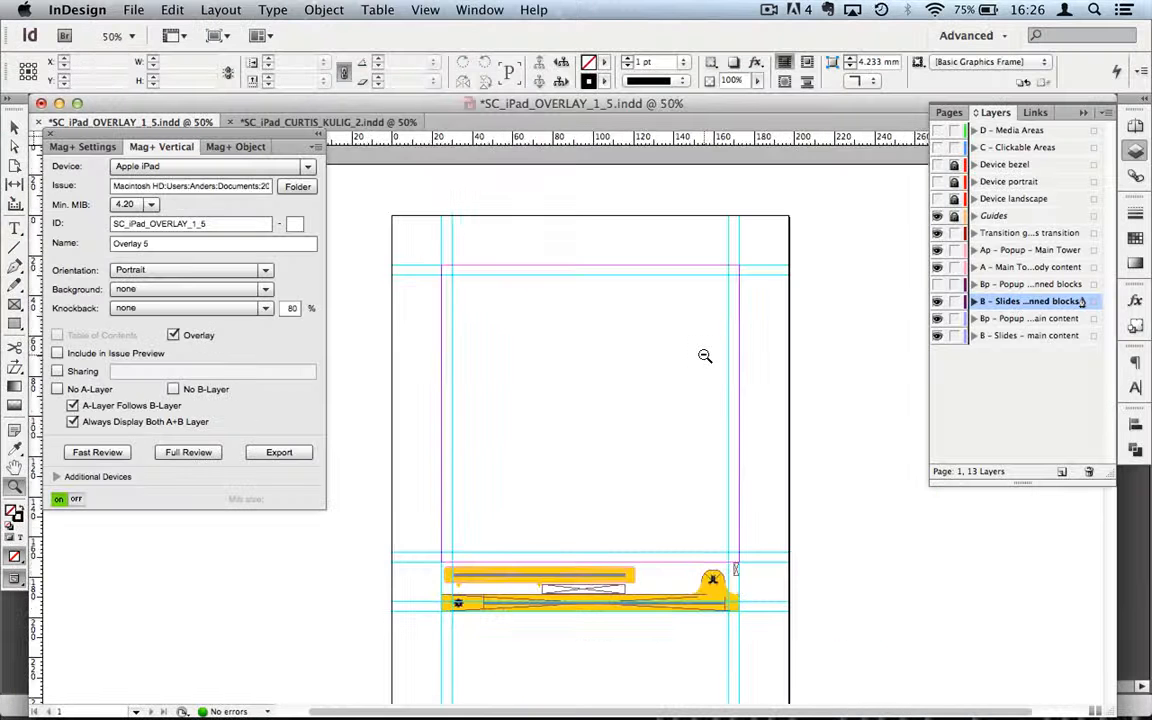
left_click(704, 355, "alt")
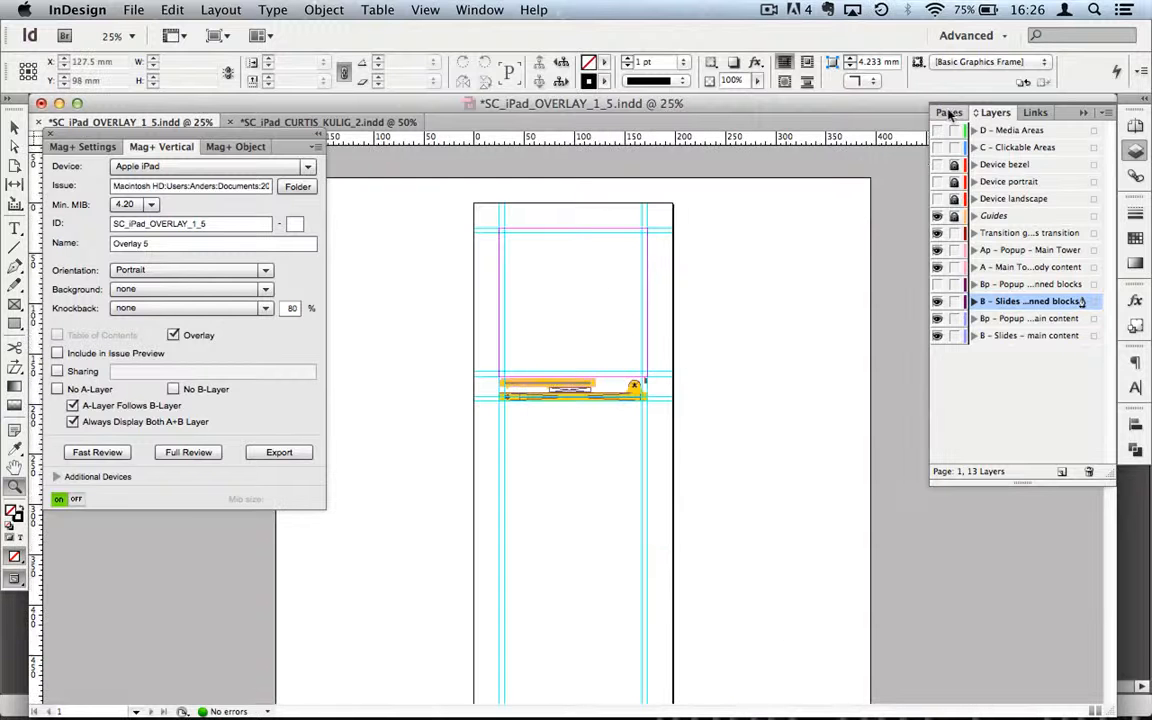
left_click(950, 114)
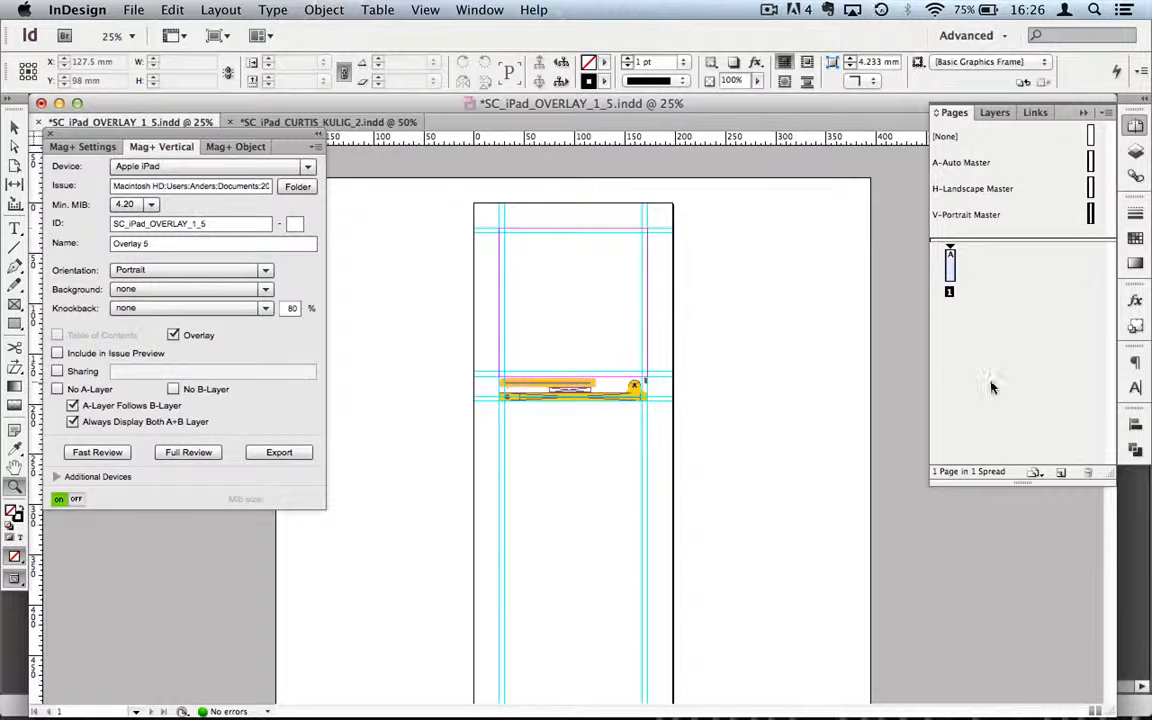
left_click(548, 411)
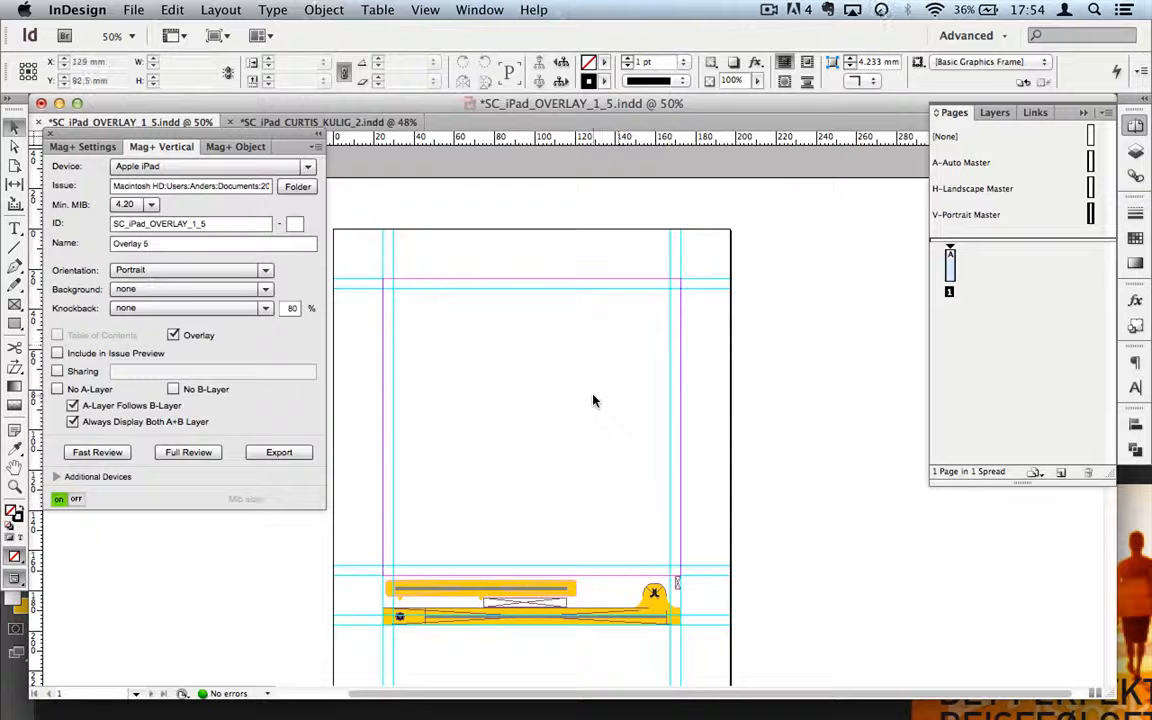
mouse_move(755, 714)
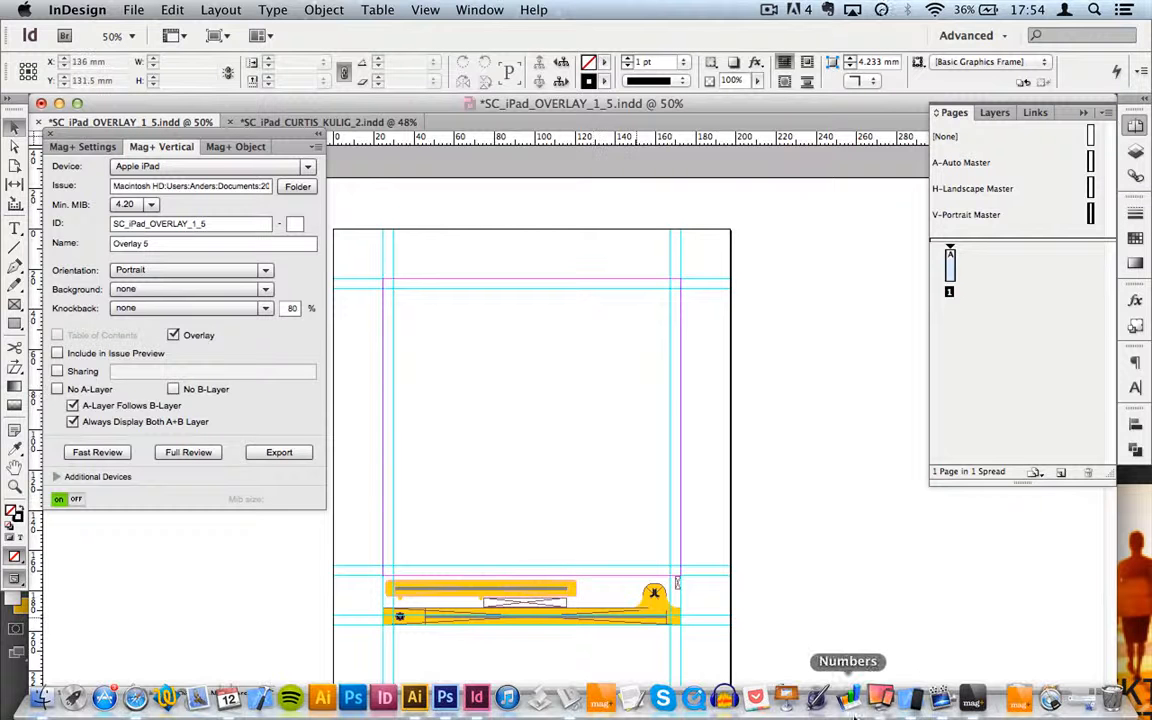
left_click(881, 700)
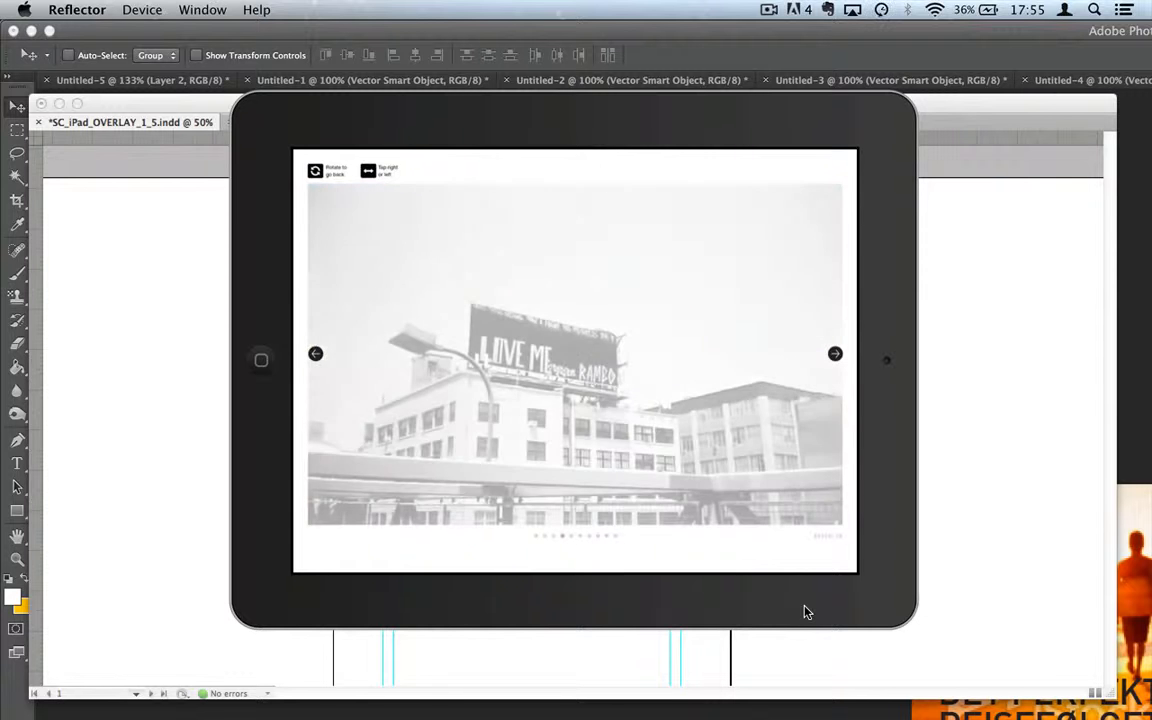
left_click(965, 460)
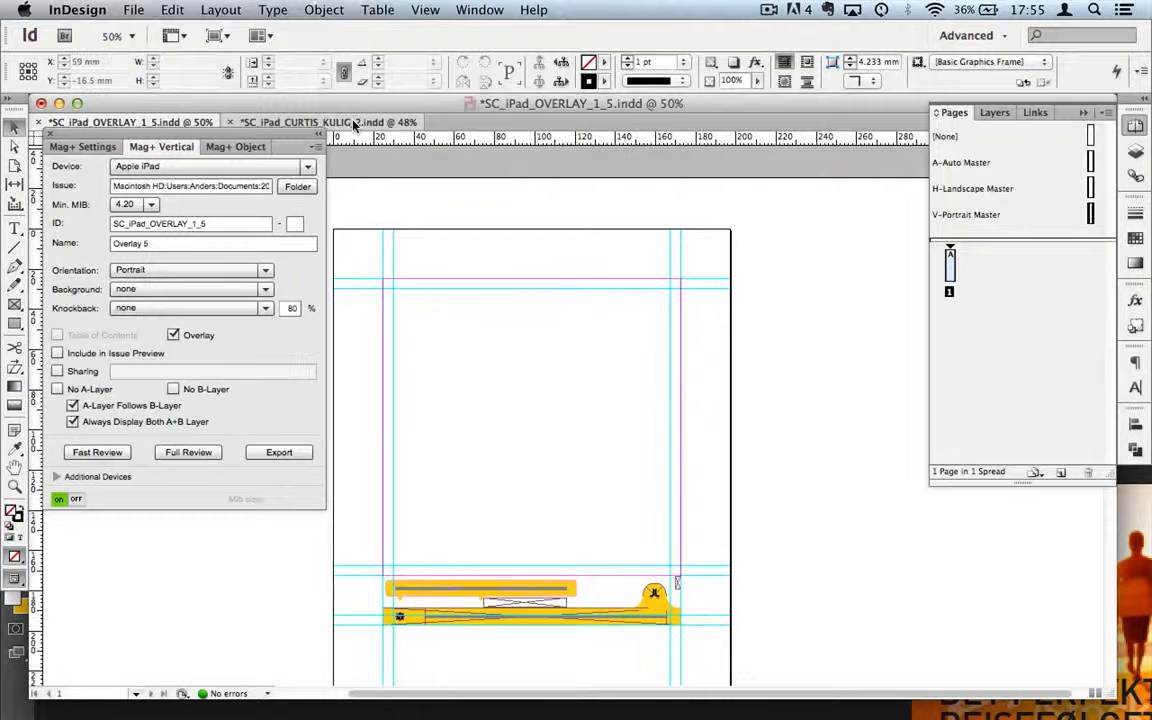
Step: In SC_iPad_CURTIS_KULIG_2, zoom out to 25% and extend the placeholder frame's top edge upward
left_click(318, 120)
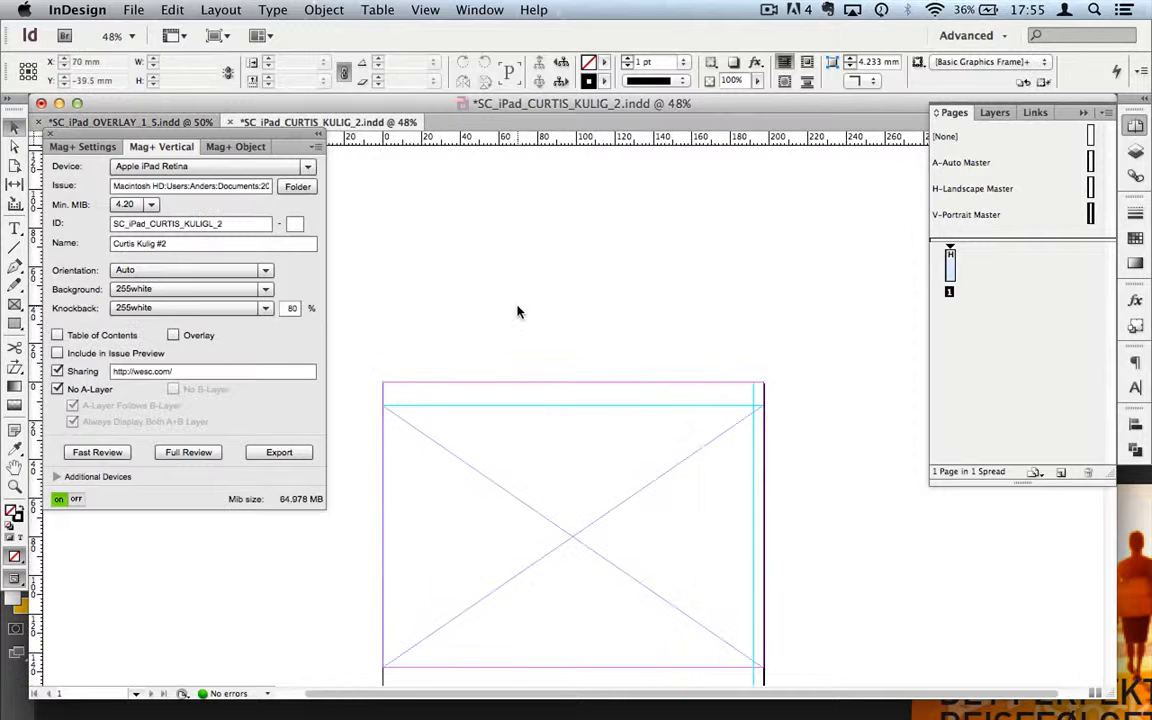
key("z")
key("super+minus")
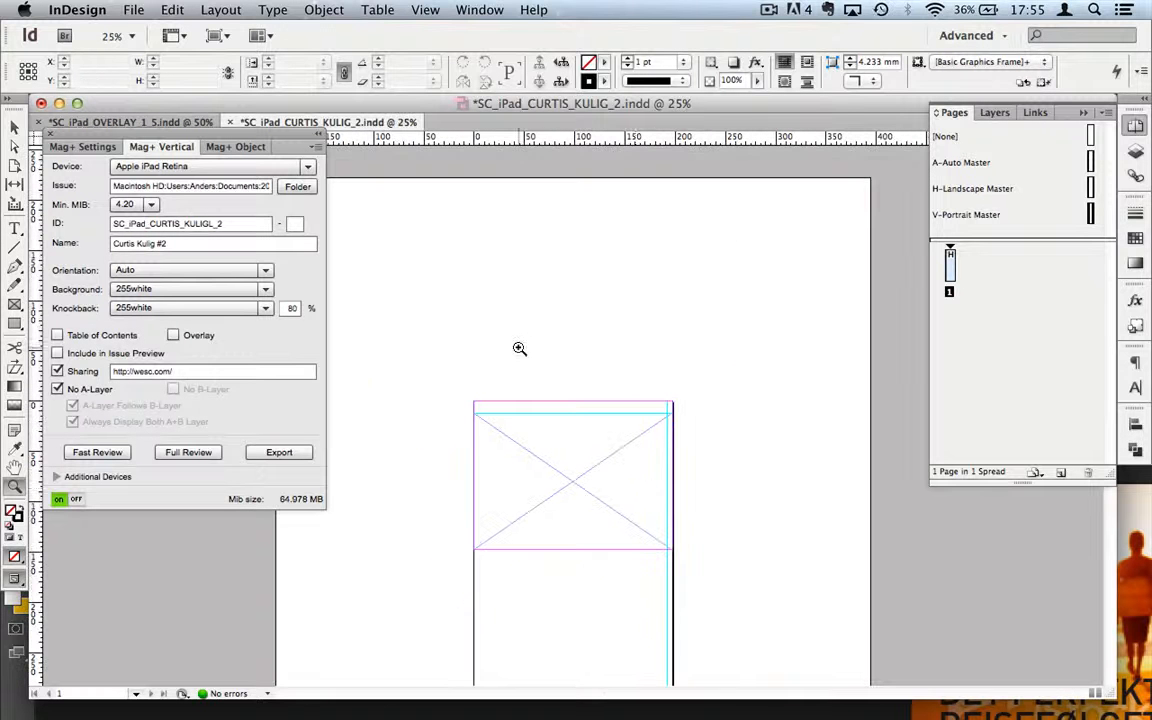
key("v")
left_click(578, 443)
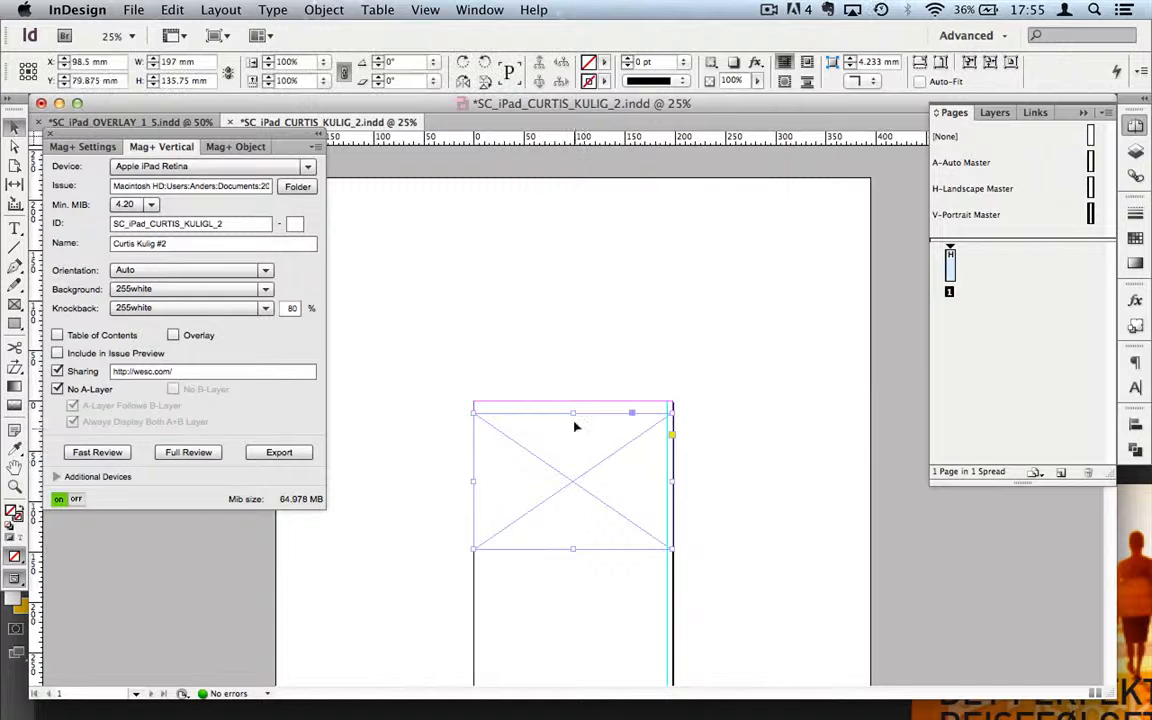
left_click_drag(573, 411, 573, 401)
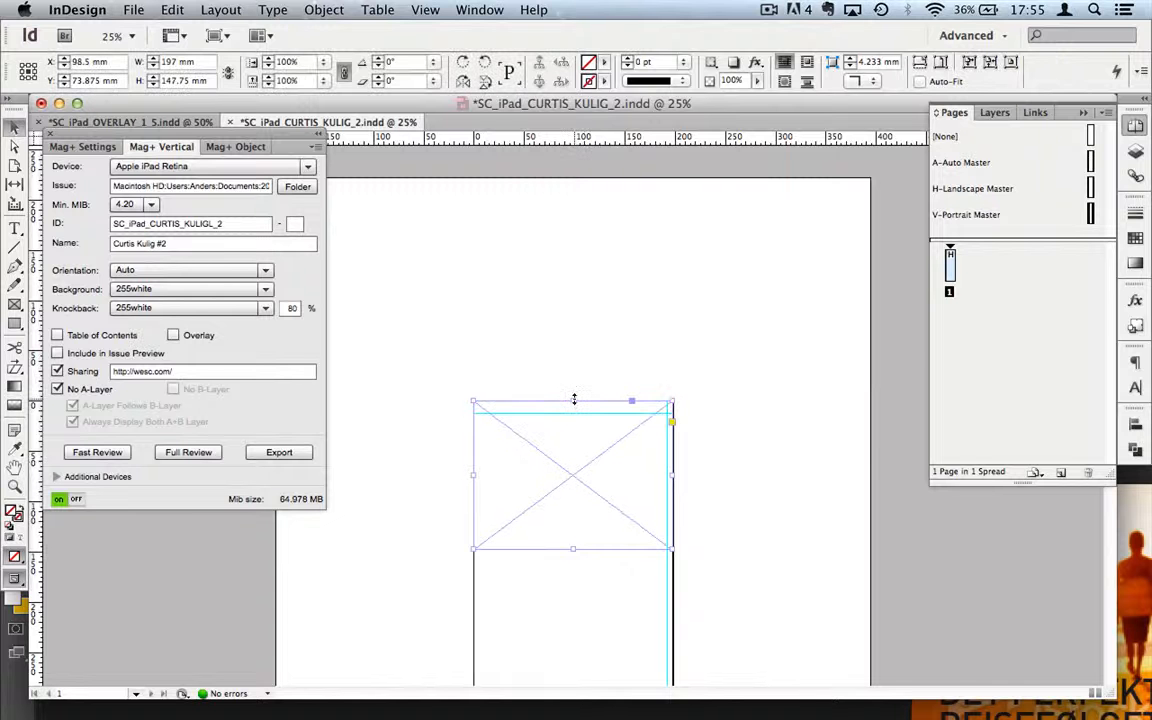
left_click(746, 578)
Step: Select the placeholder frame at 50%, zoom out to the whole page, then zoom back in
key("z")
left_click(585, 480)
key("v")
left_click(540, 406)
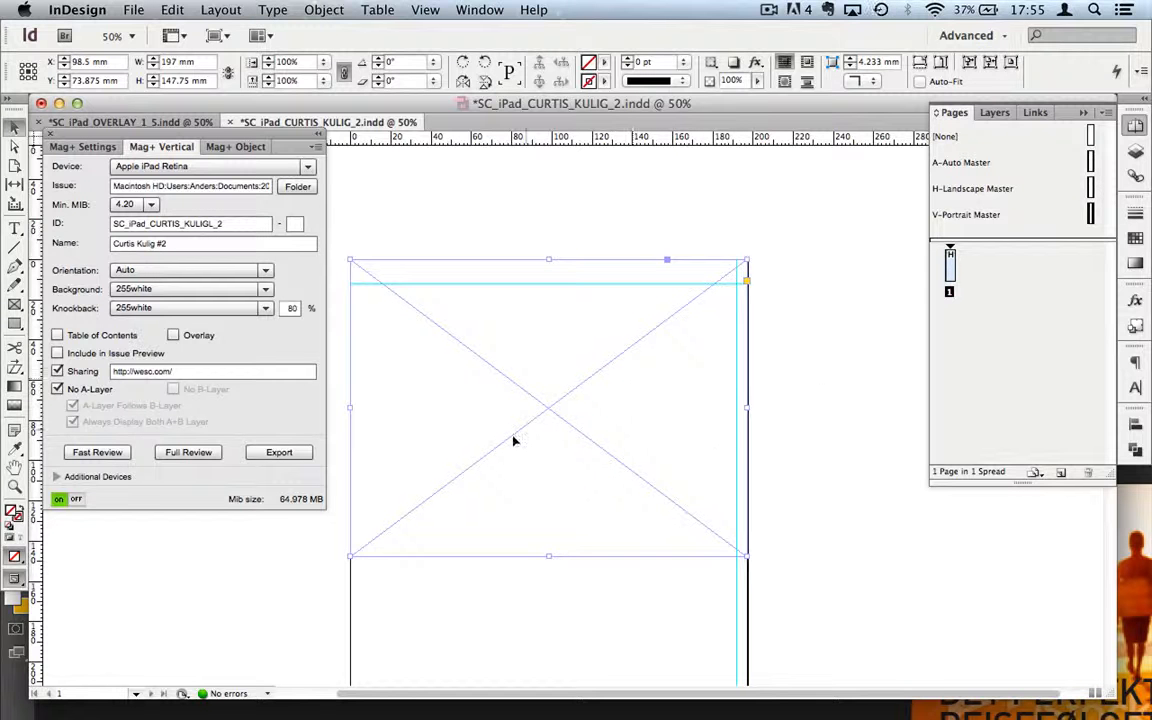
key("z")
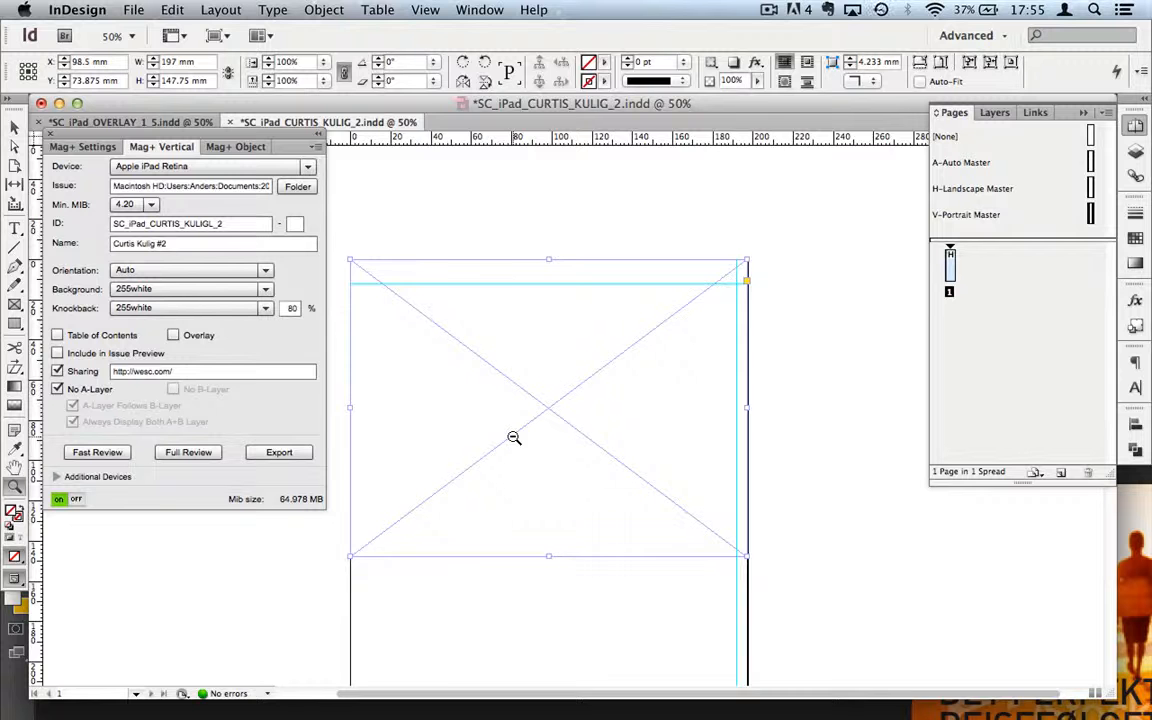
left_click(513, 437, "alt")
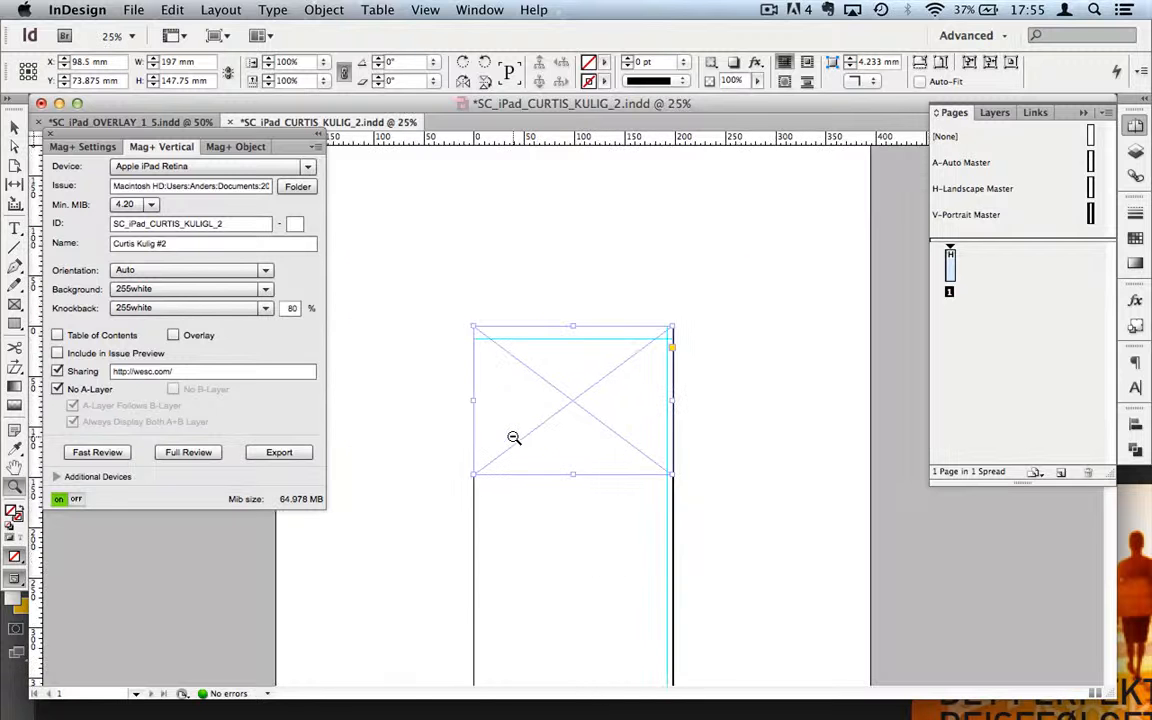
left_click(566, 545, "alt")
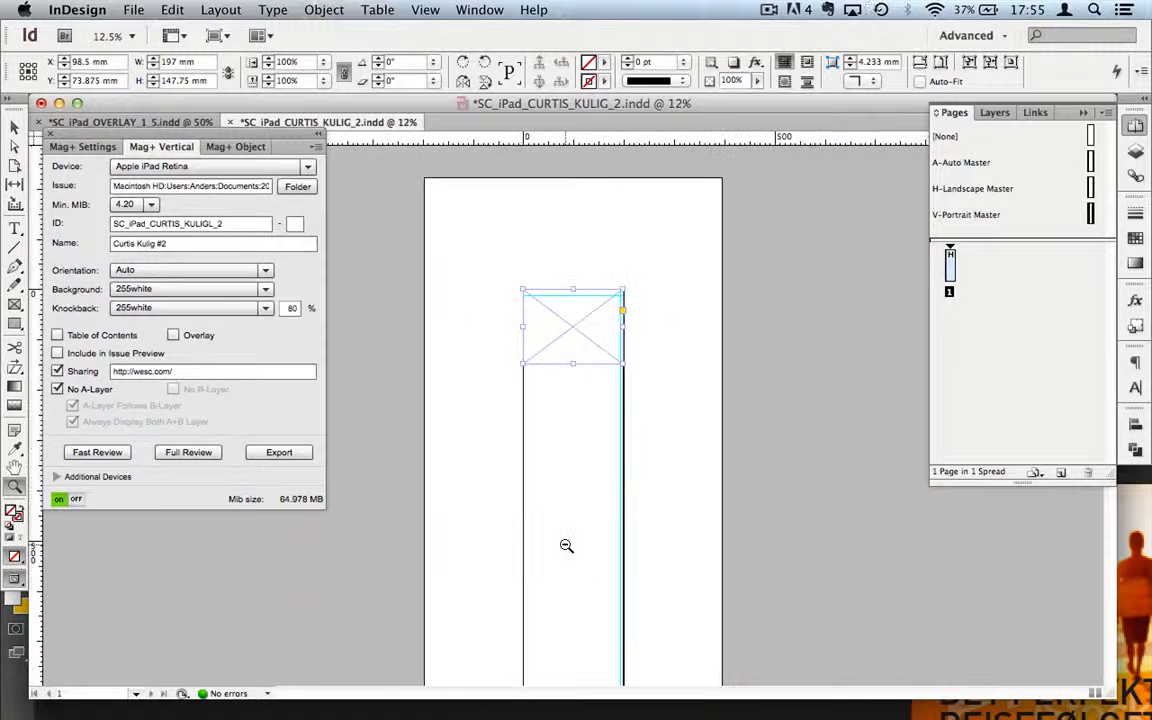
scroll(566, 545, "down", 10)
scroll(566, 545, "up", 10)
key("super+equal")
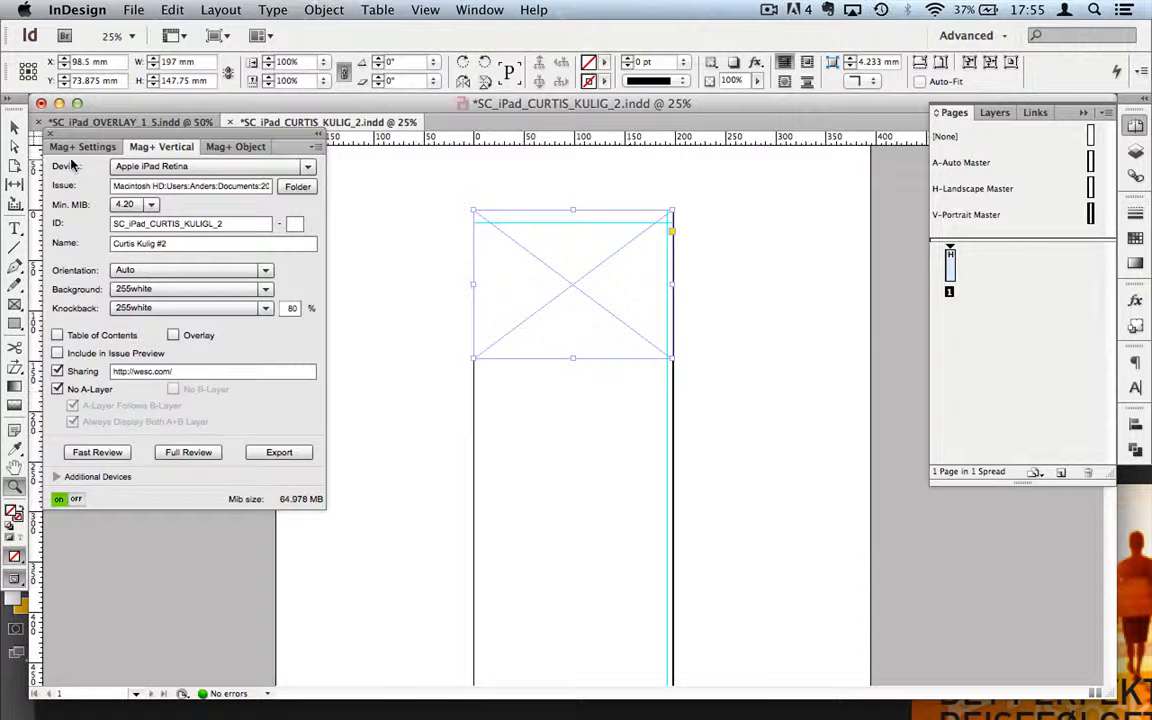
Step: Set the placeholder frame's Mag+ object type to Block
left_click(244, 150)
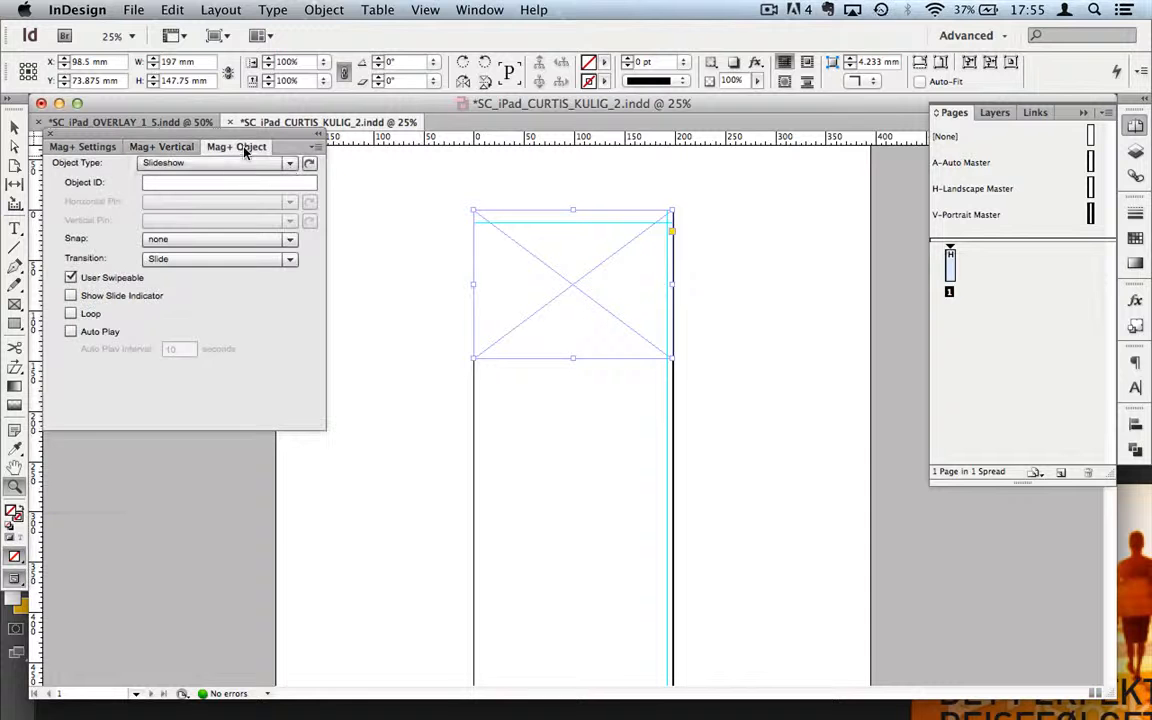
left_click(289, 163)
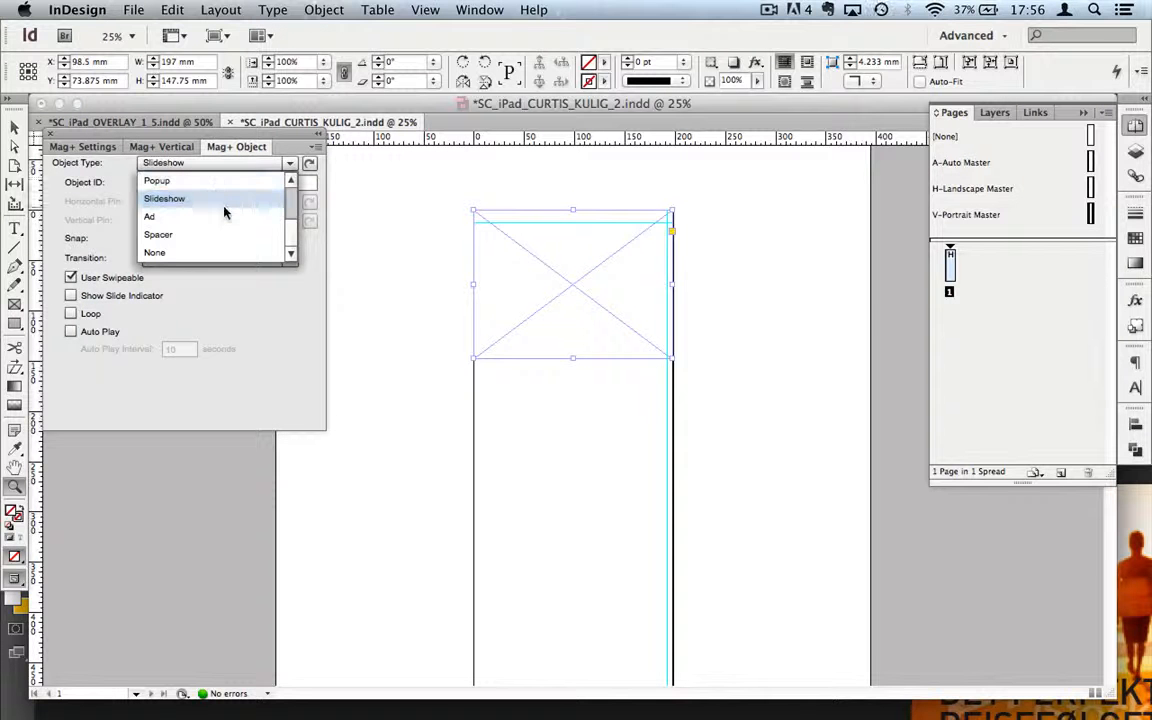
scroll(220, 201, "up", 3)
left_click(185, 180)
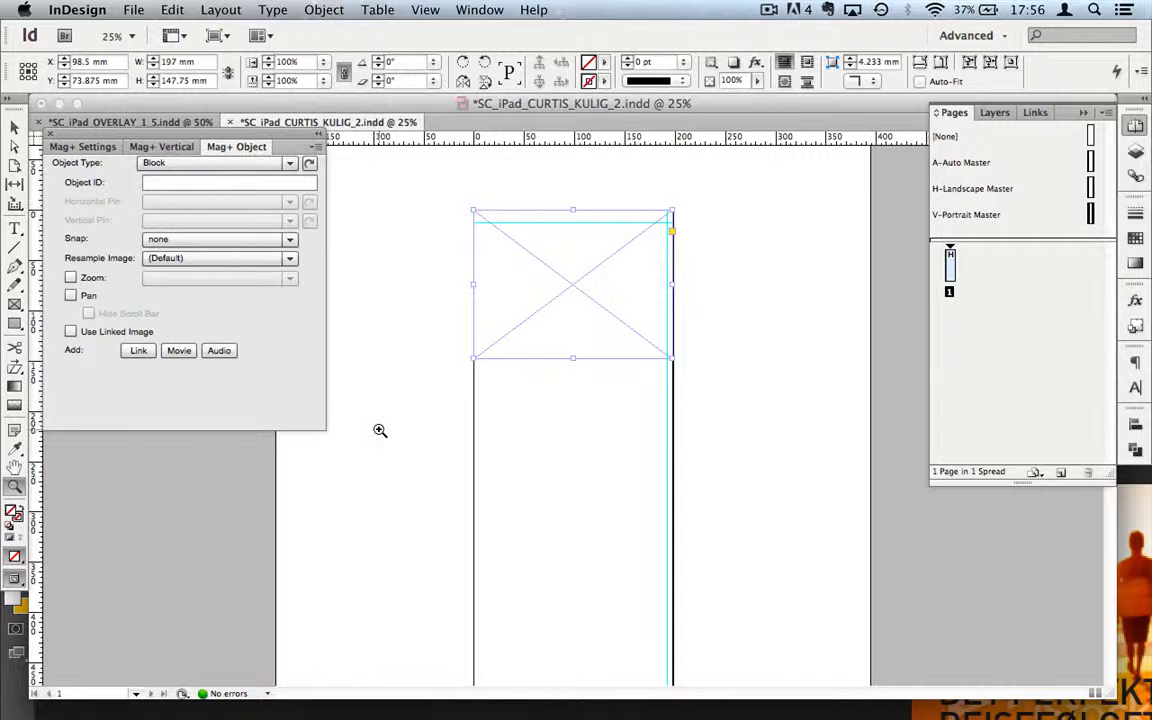
Step: Reselect the placeholder frame with the Selection tool and open the Layers panel
left_click(15, 124)
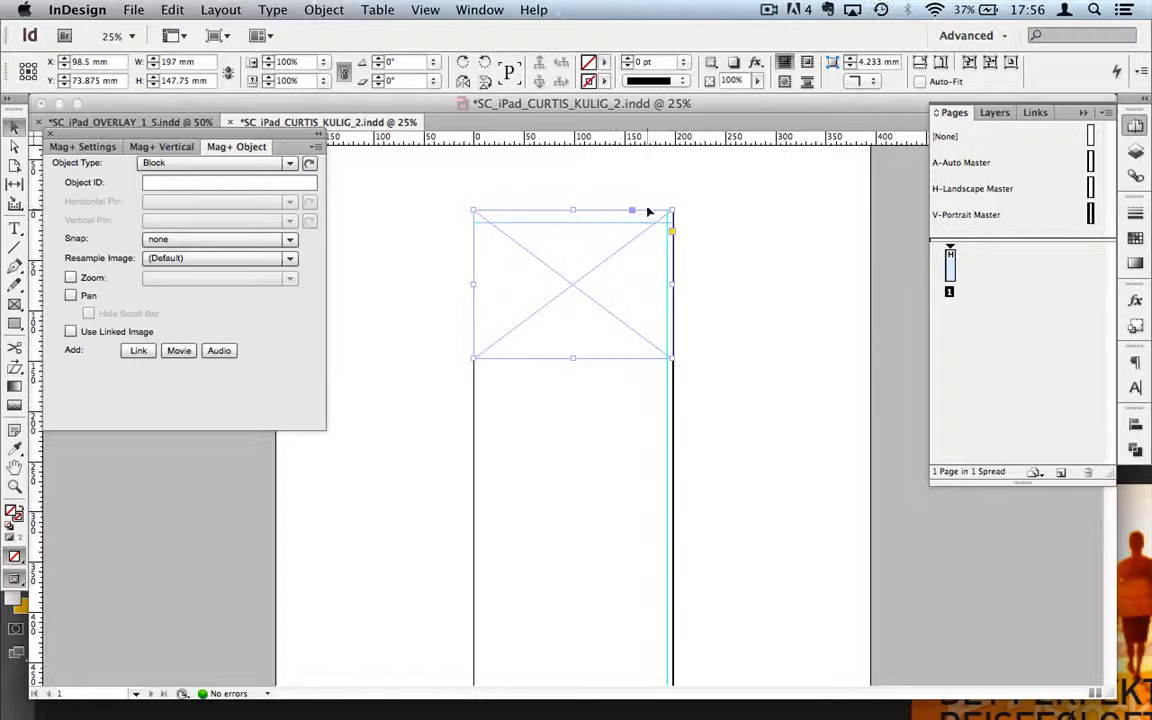
left_click(533, 227)
left_click(653, 234)
left_click(995, 113)
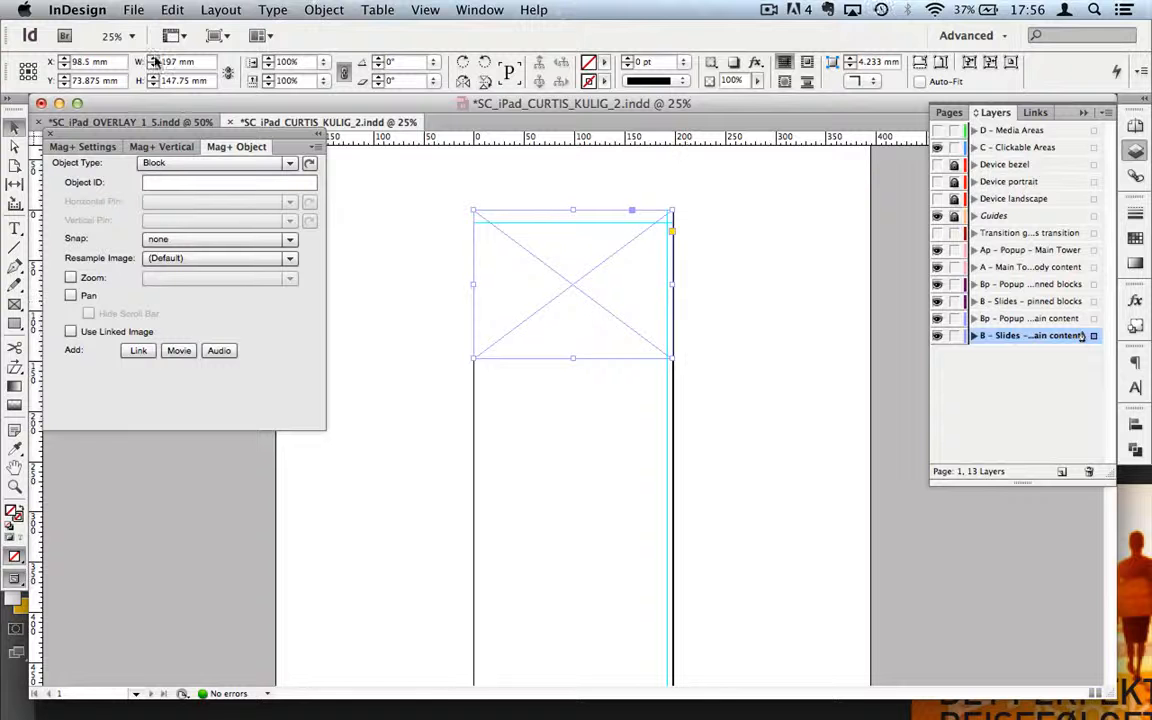
Step: Place IMG_0283.png from the Slideshow folder into the selected frame, then deselect it
left_click(134, 11)
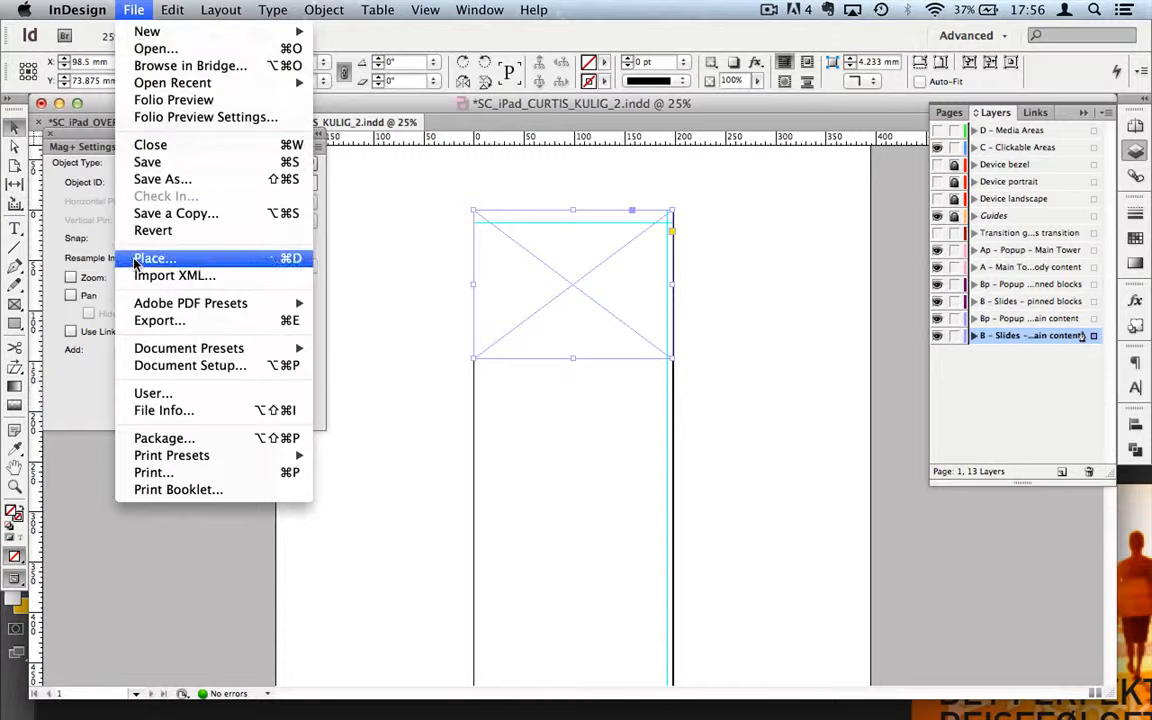
left_click(137, 262)
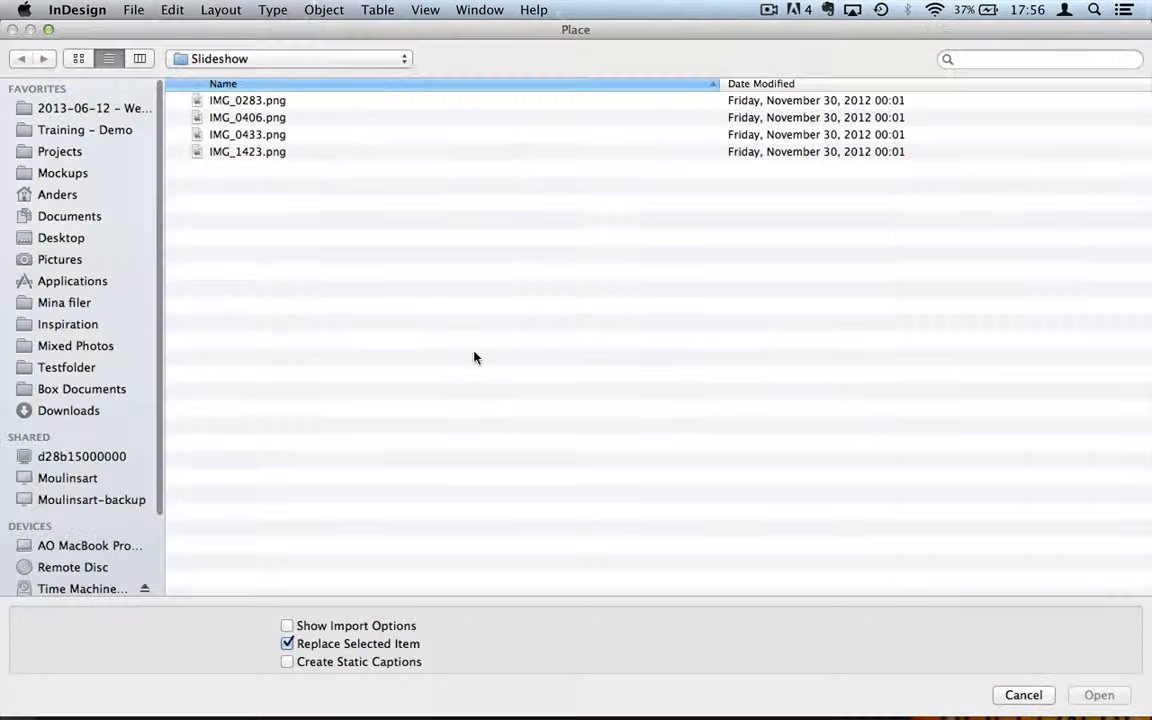
left_click(281, 102)
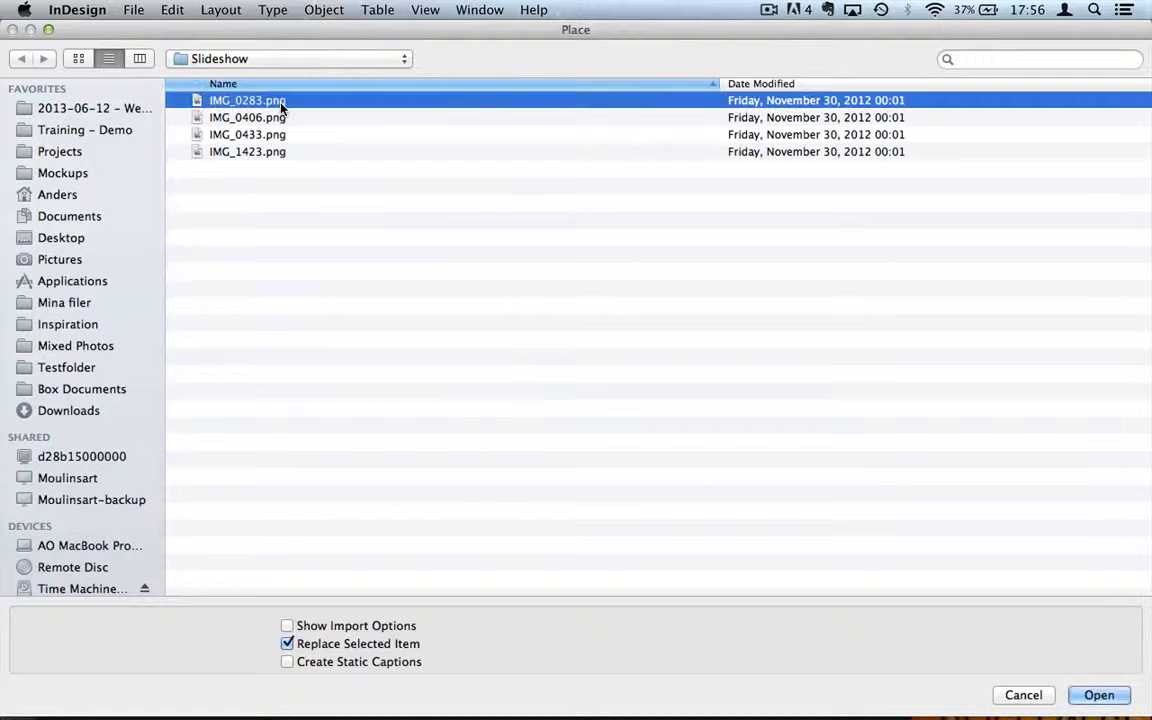
double_click(281, 102)
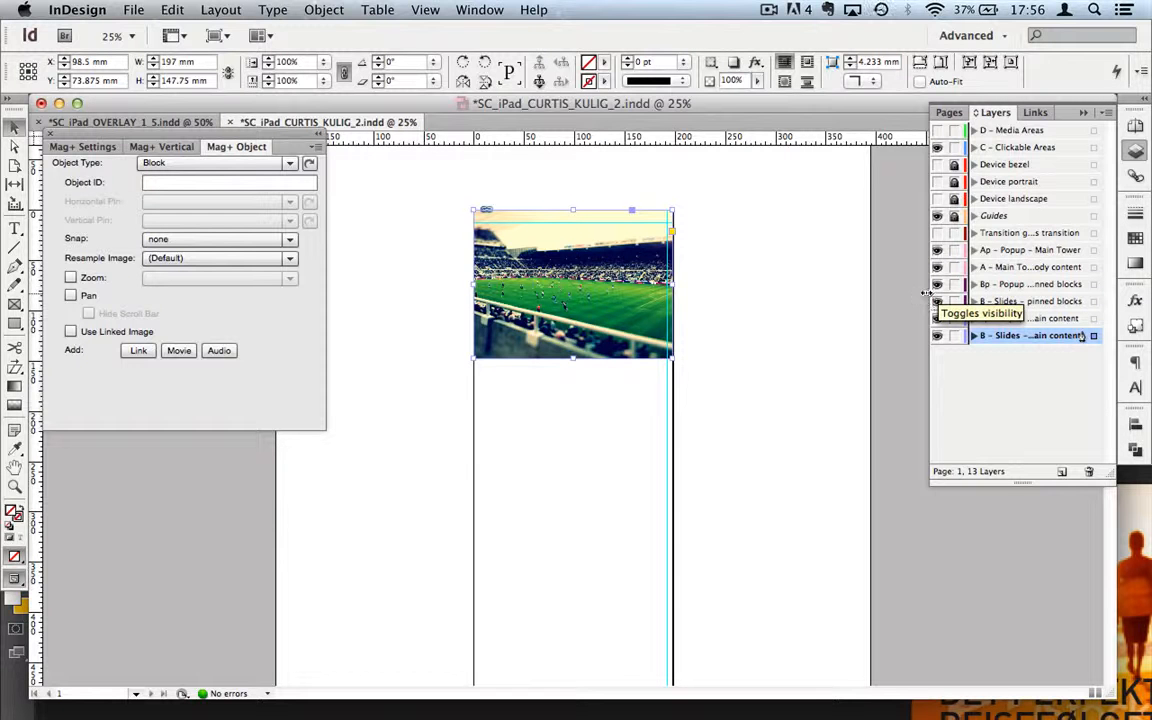
left_click_drag(927, 293, 806, 293)
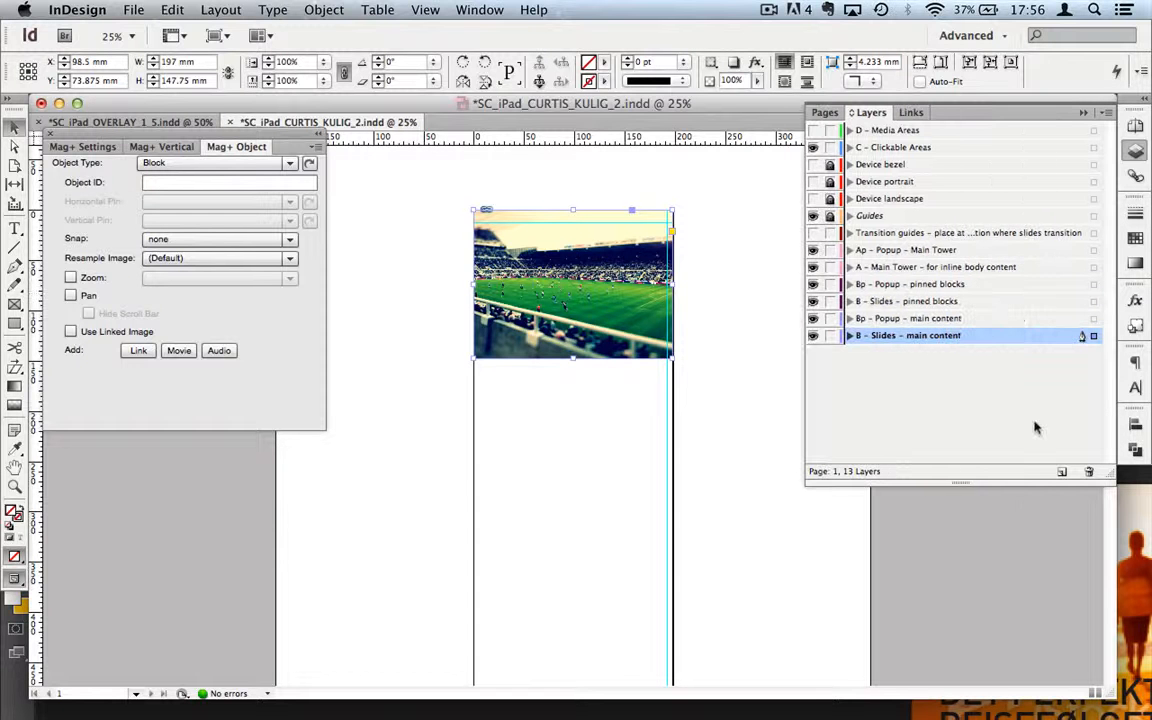
left_click_drag(803, 364, 930, 364)
left_click(743, 400)
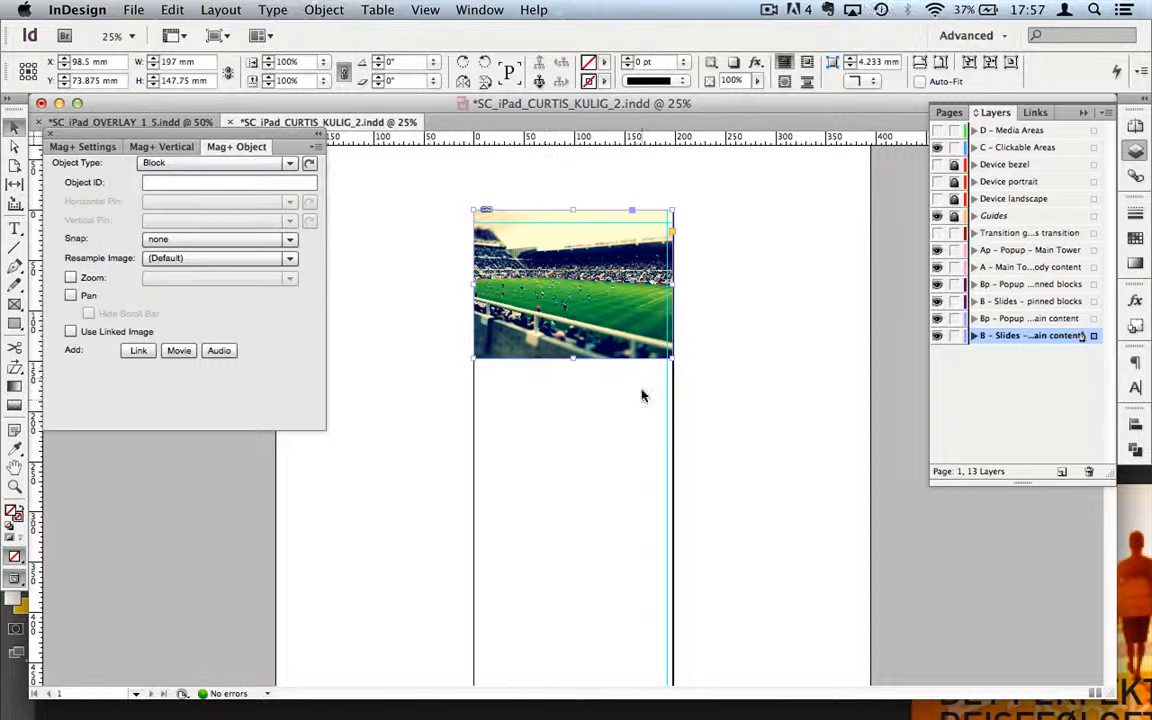
Step: Open the Object States panel, select the stadium image and convert it to a multi-state object
left_click(481, 10)
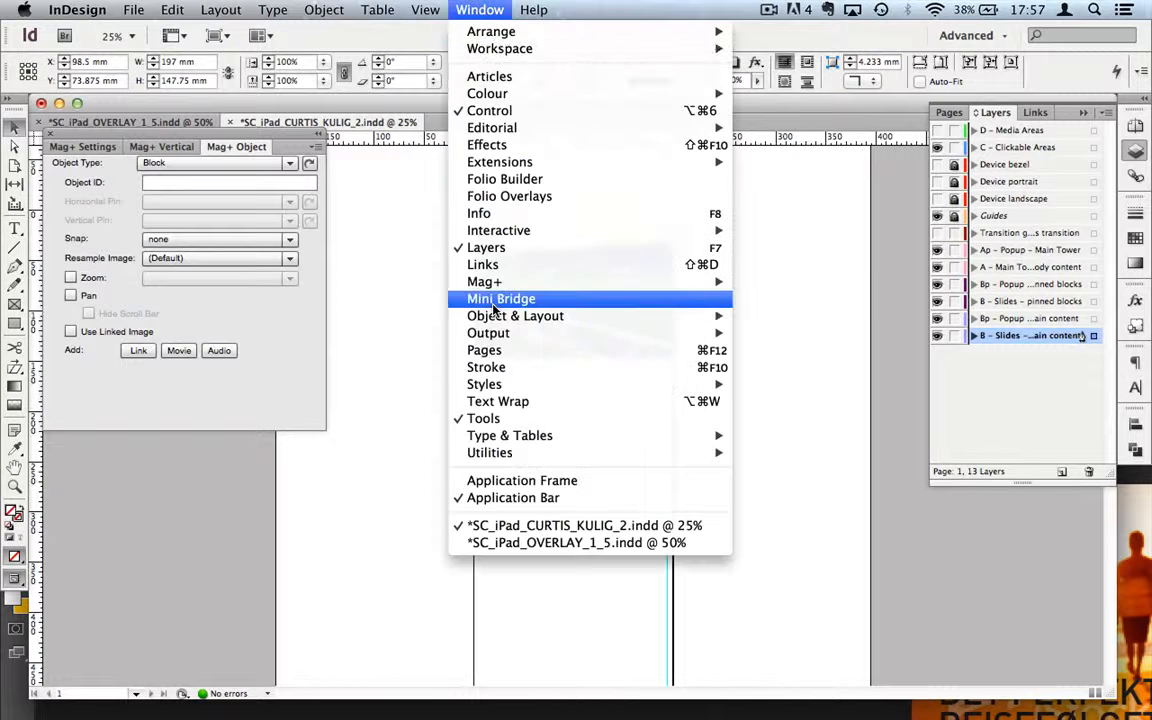
mouse_move(494, 326)
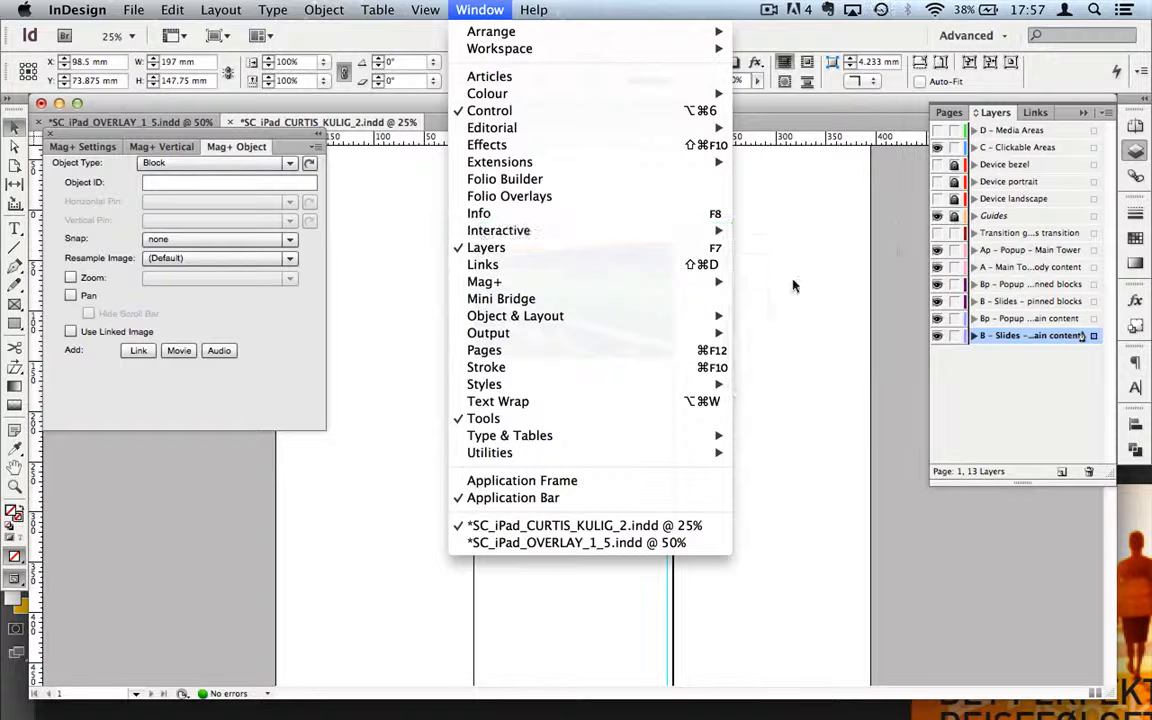
mouse_move(712, 235)
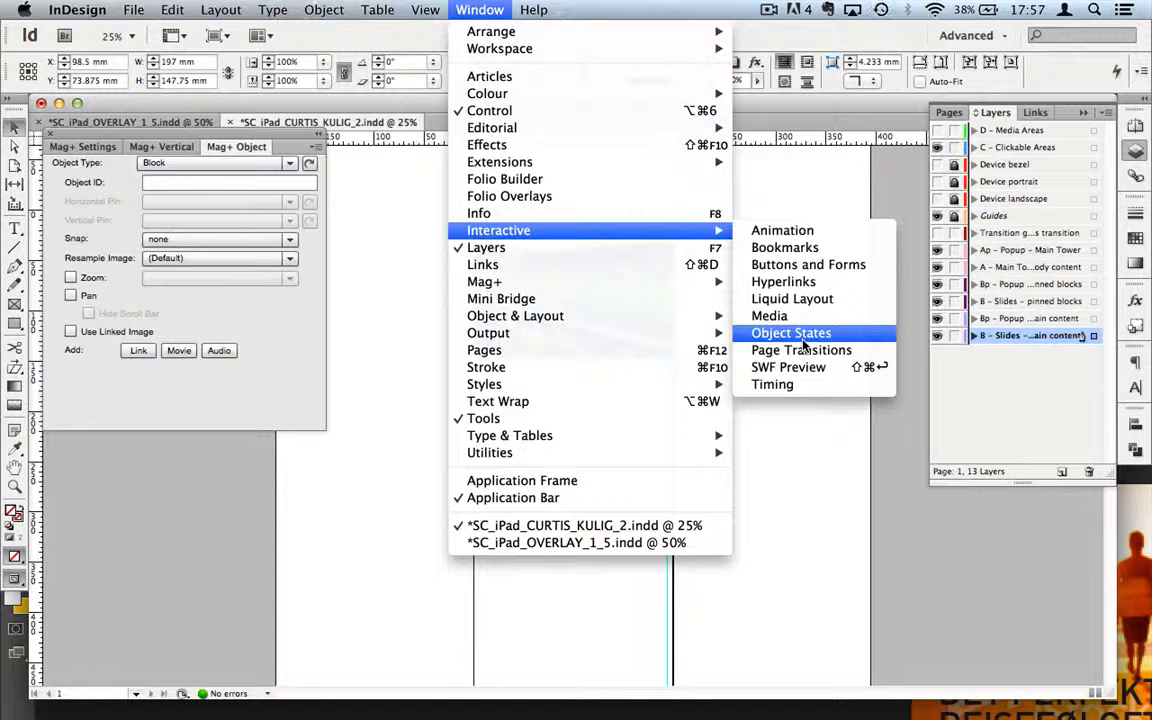
left_click(802, 334)
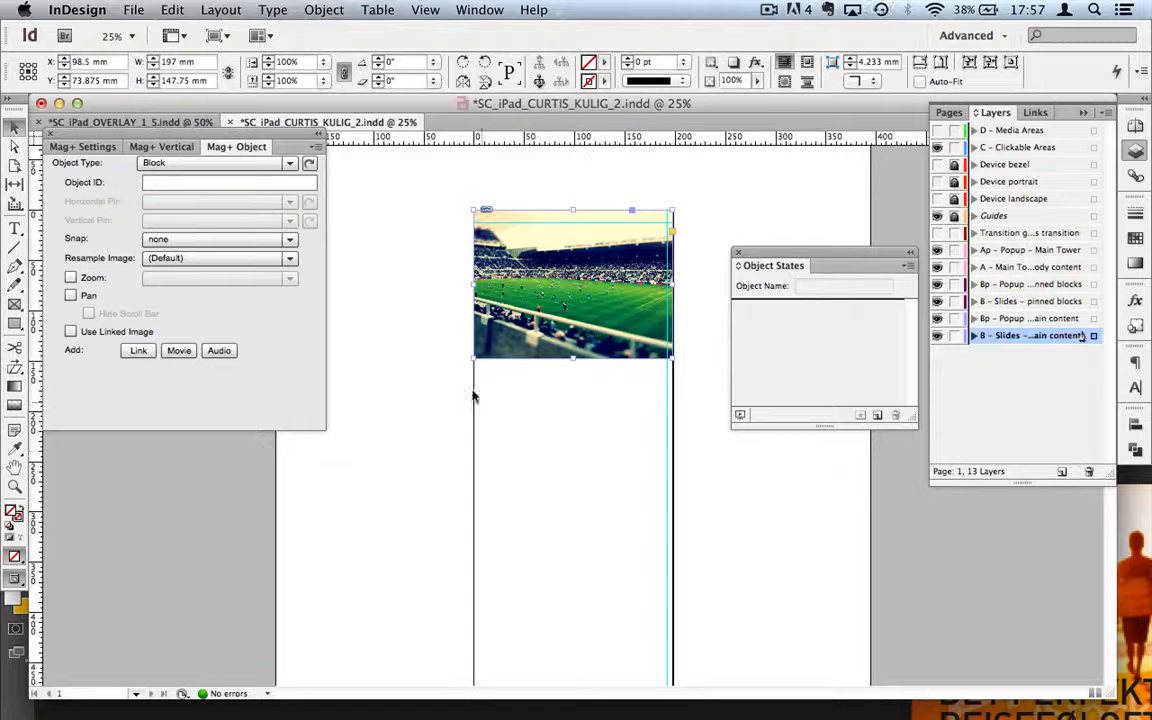
left_click(572, 286)
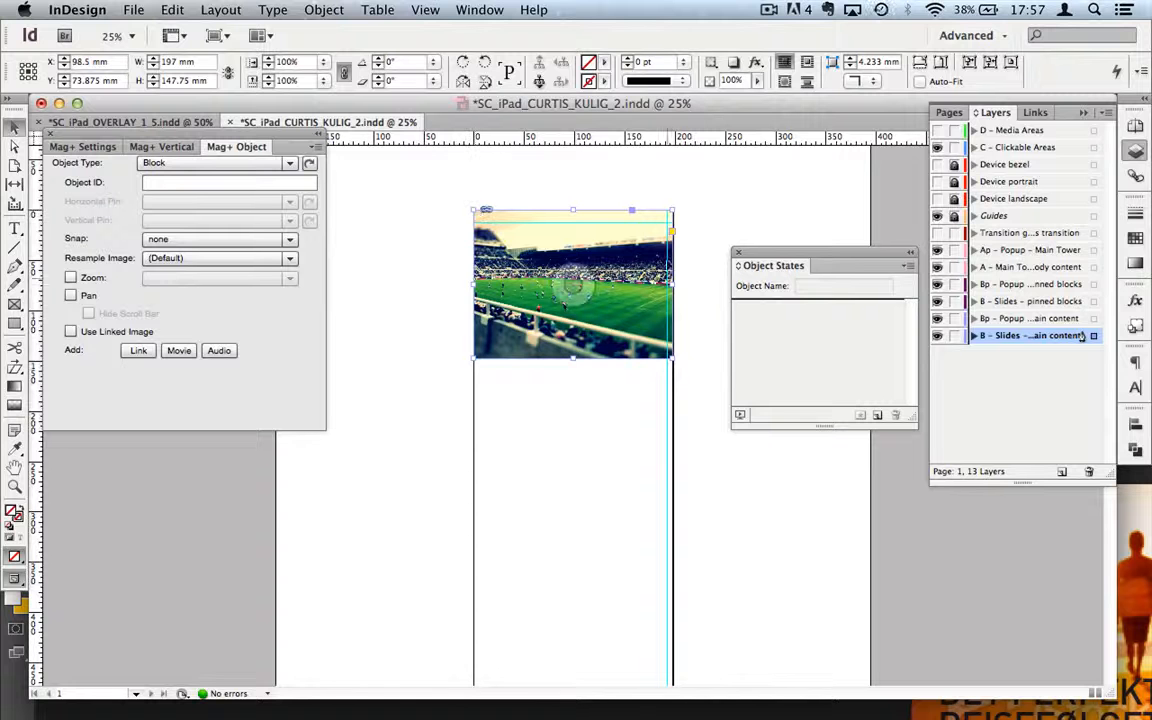
left_click(878, 416)
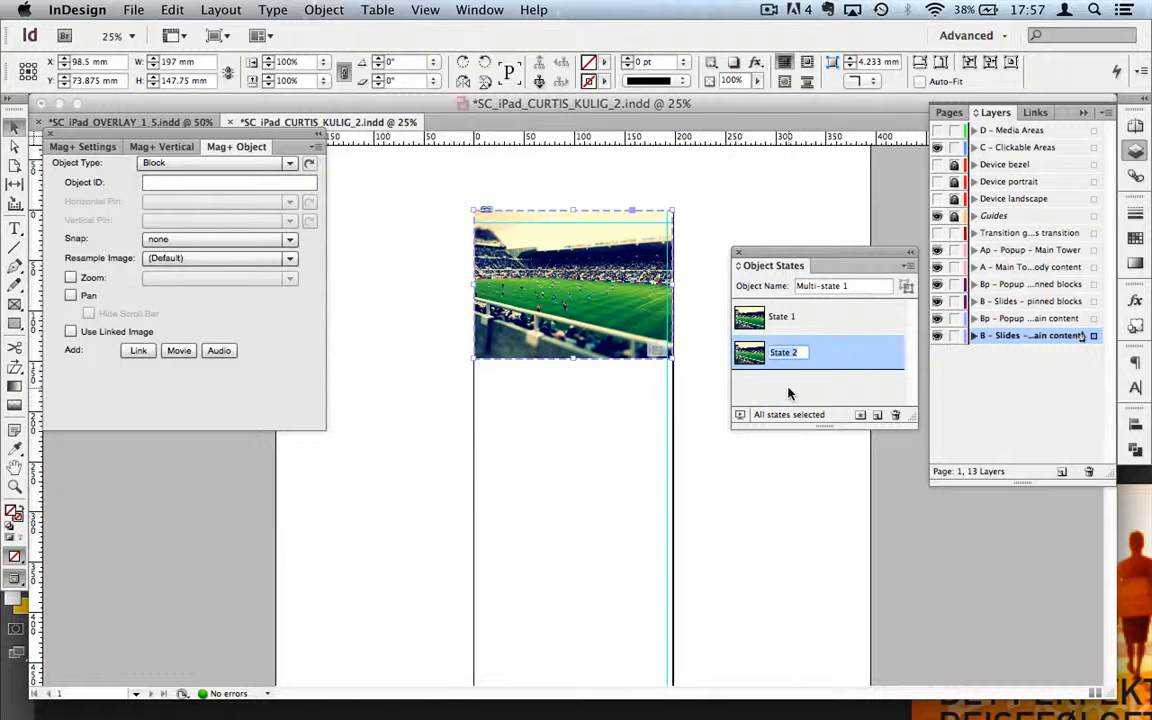
Step: Replace State 2's picture with IMG_0406.png
left_click(790, 318)
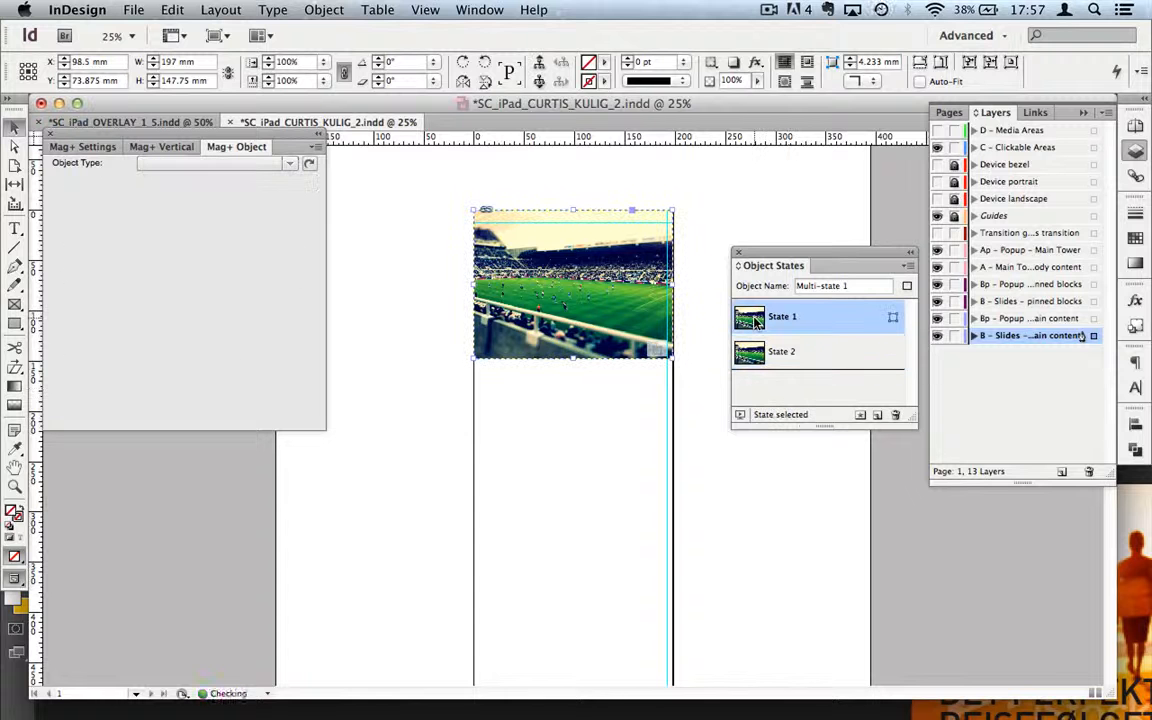
left_click(772, 358)
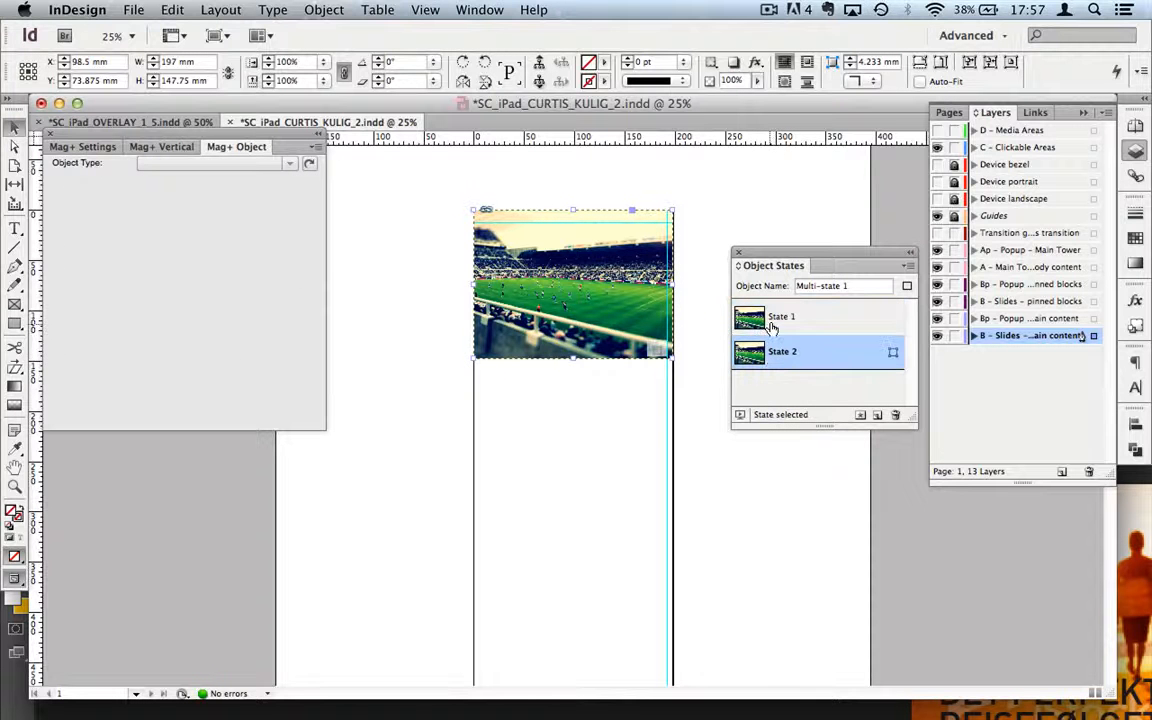
left_click(572, 288)
left_click(657, 334)
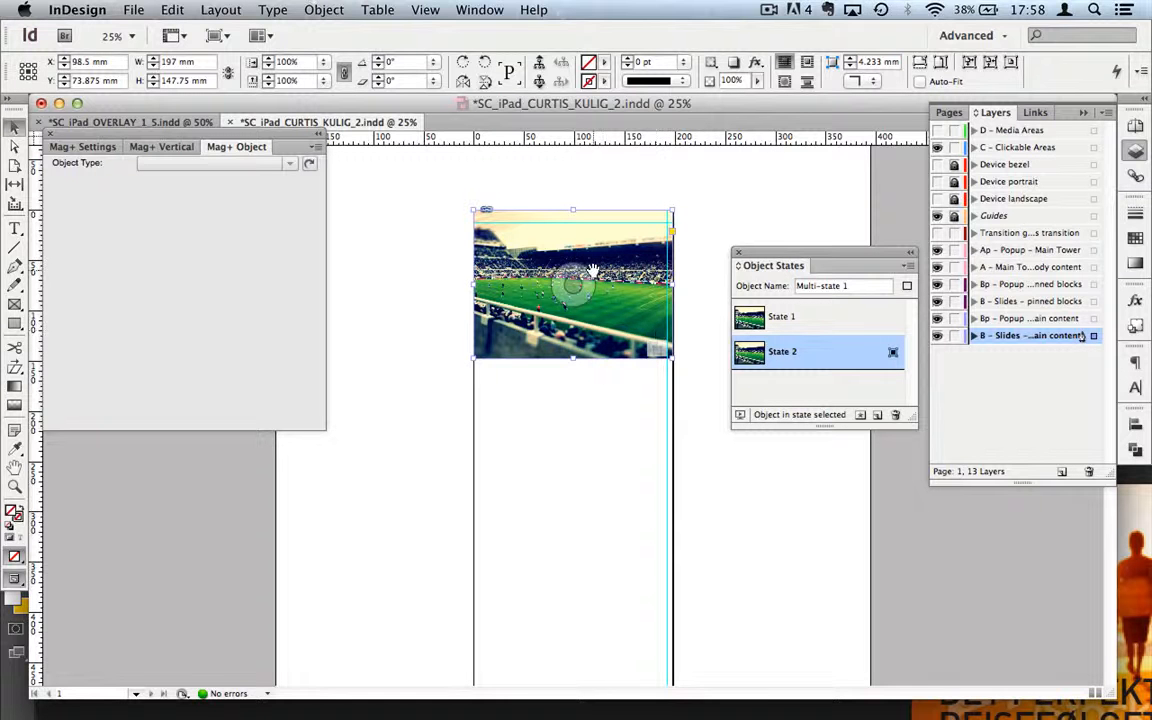
key("super+d")
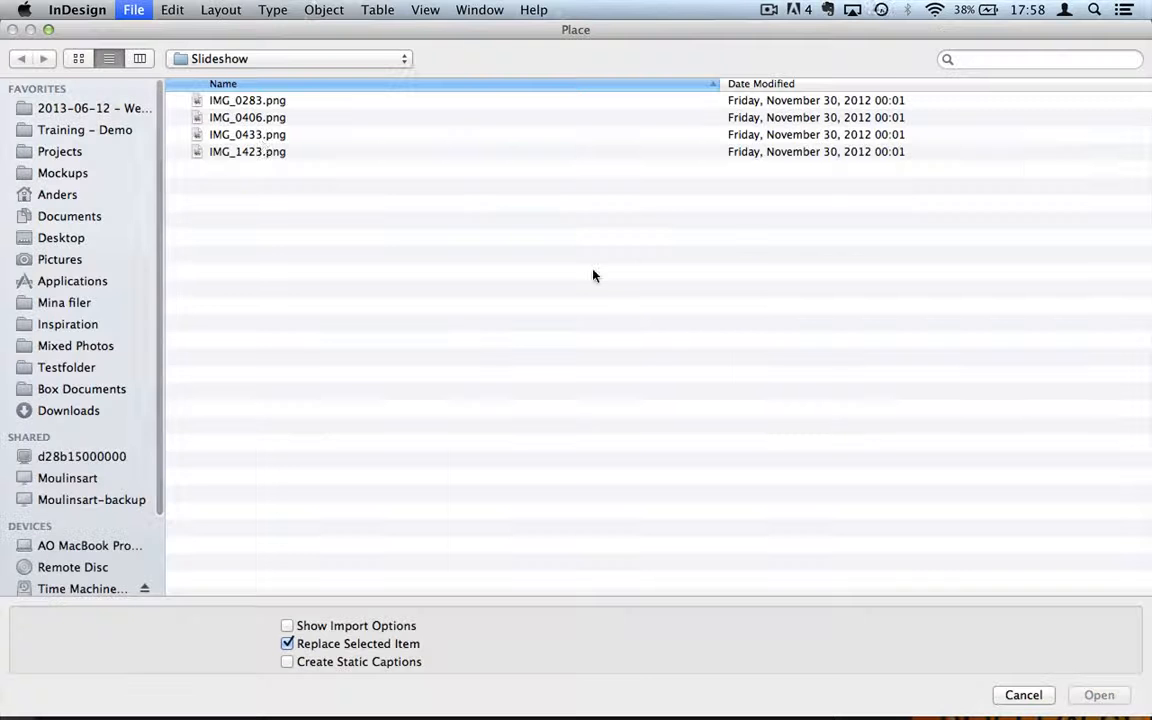
double_click(270, 121)
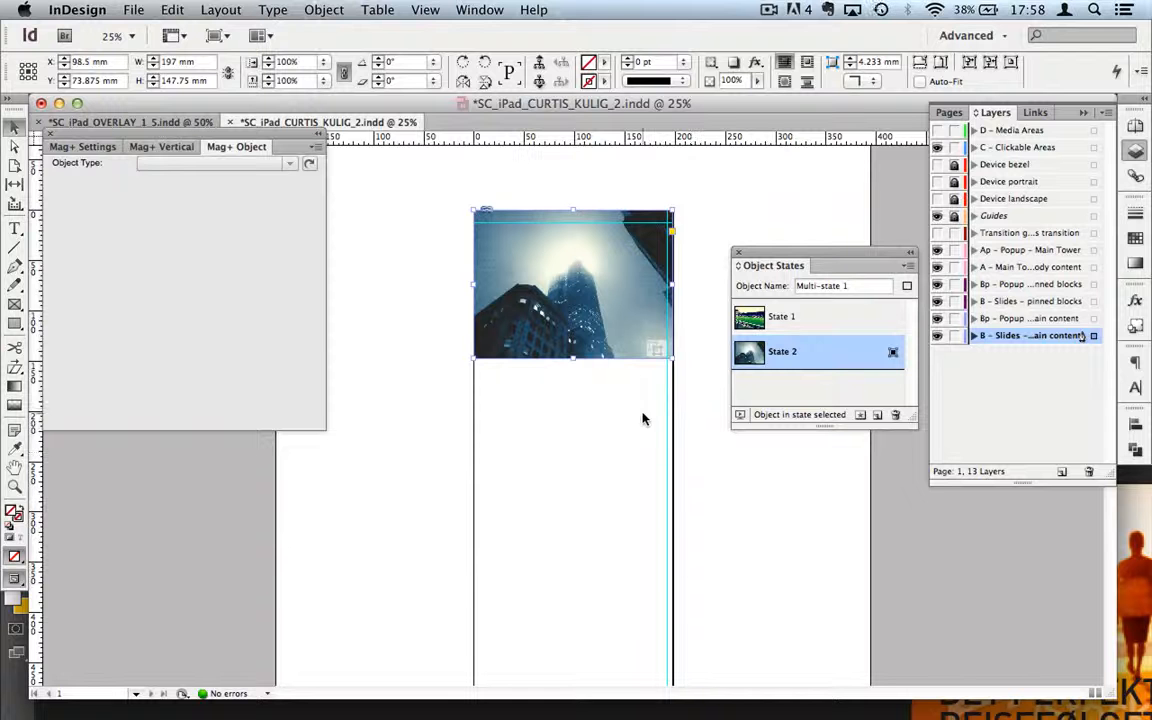
Step: Duplicate State 2 as State 3 and place a different photo into it
left_click(877, 414)
double_click(778, 388)
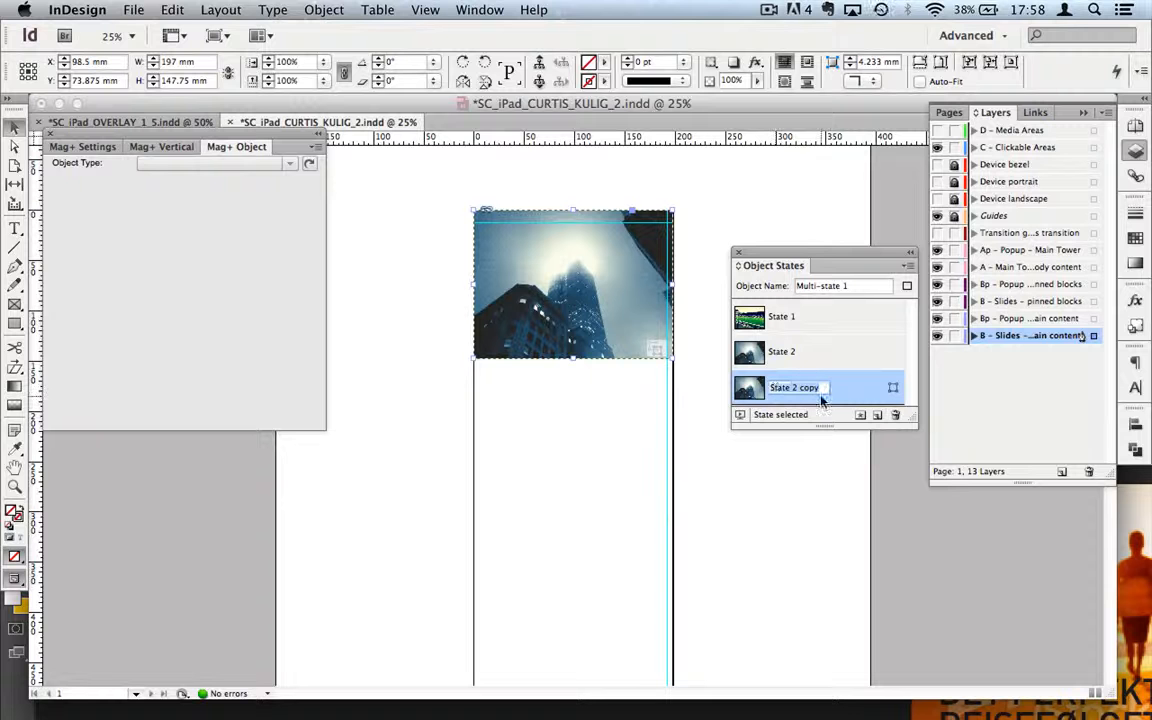
type("Sta")
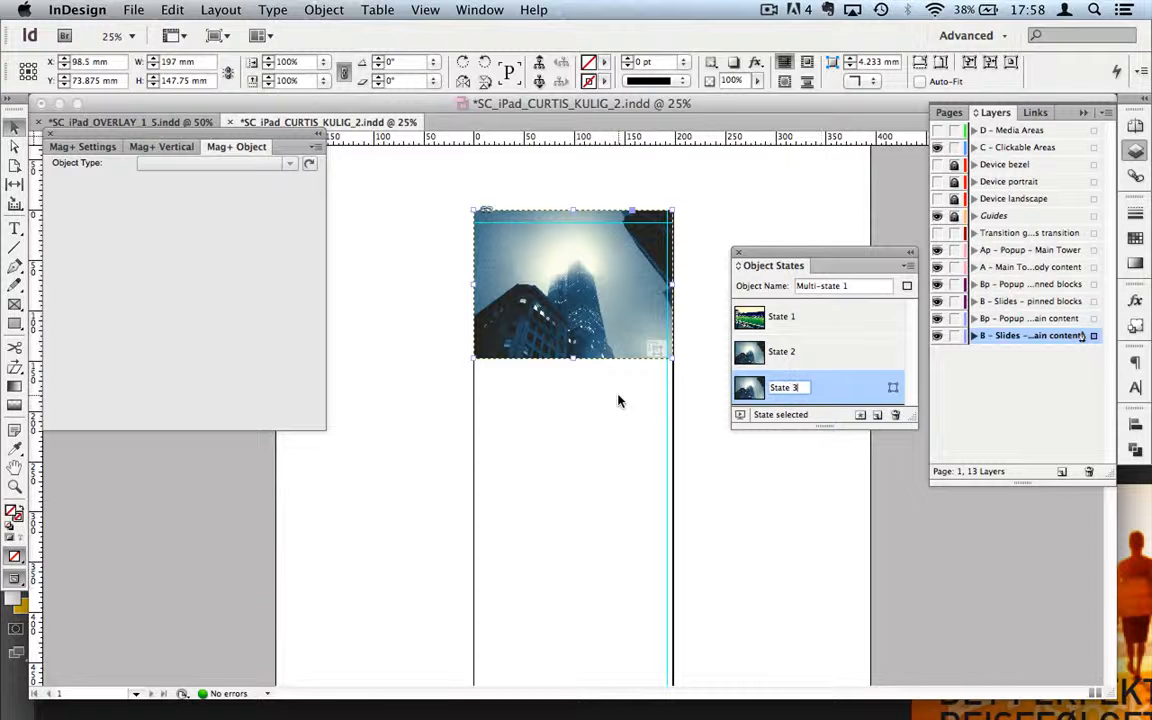
left_click(617, 332)
left_click(617, 332)
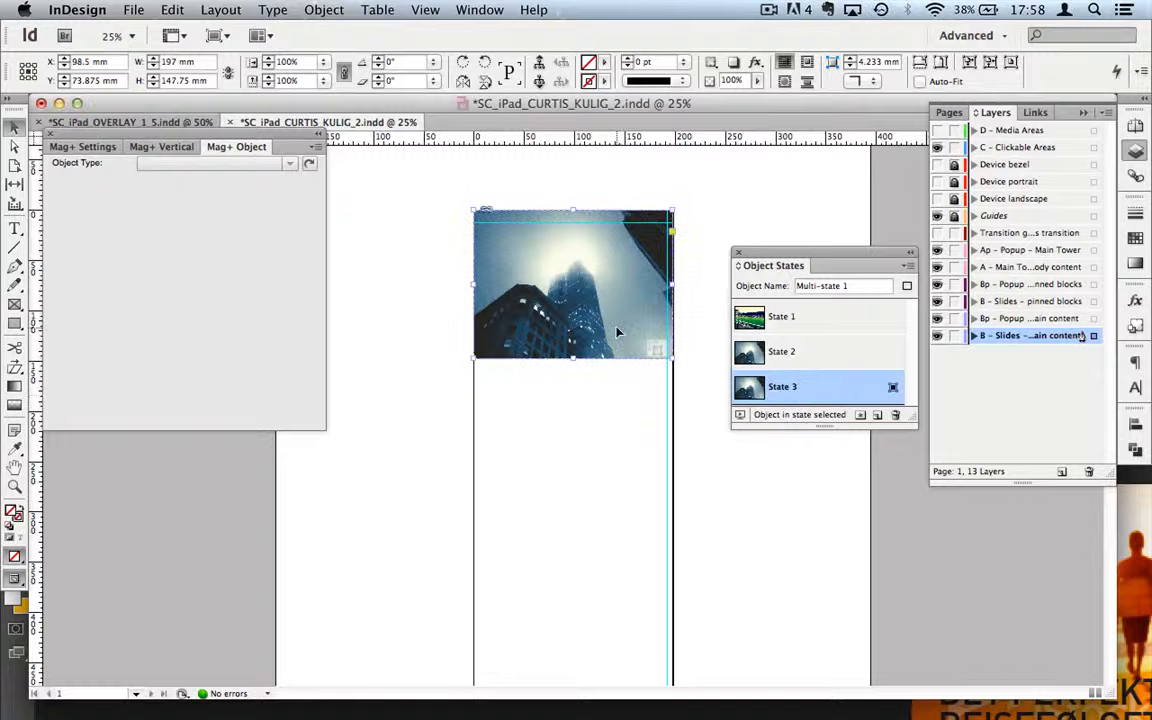
key("super+d")
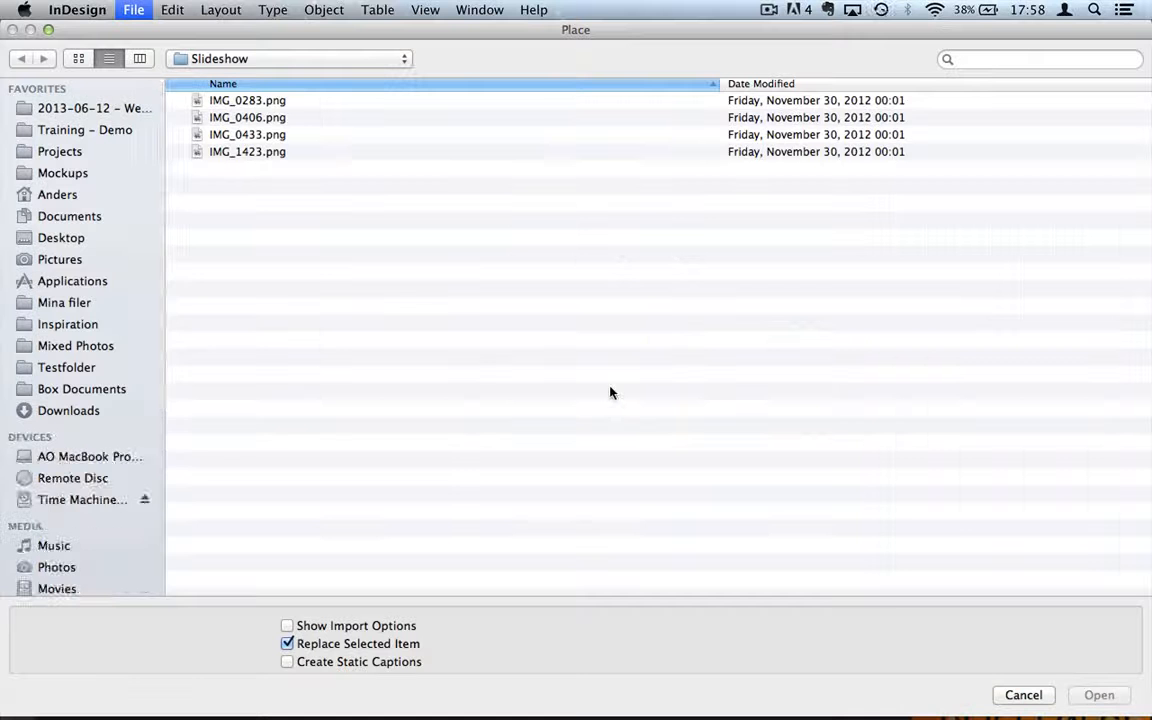
double_click(265, 146)
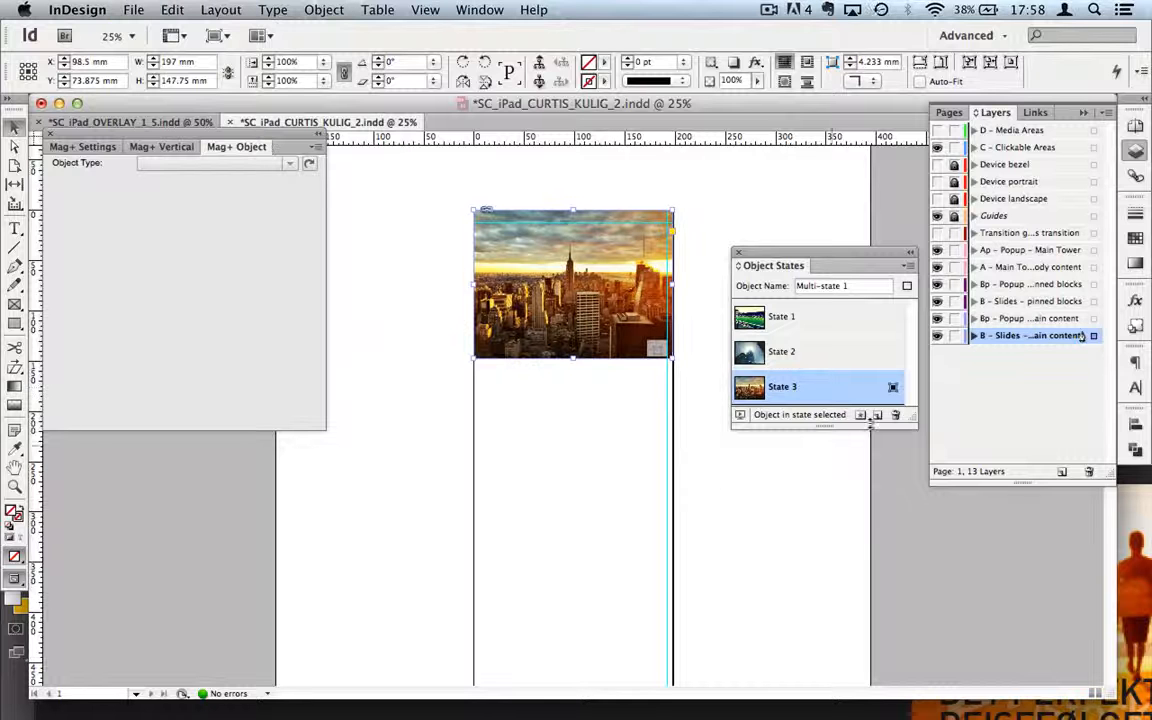
Step: Duplicate State 3, rename it State 4, and place the Harrods night photo in it
left_click(877, 415)
double_click(802, 389)
left_click(820, 390)
left_click_drag(820, 390, 791, 393)
type("4")
key("Return")
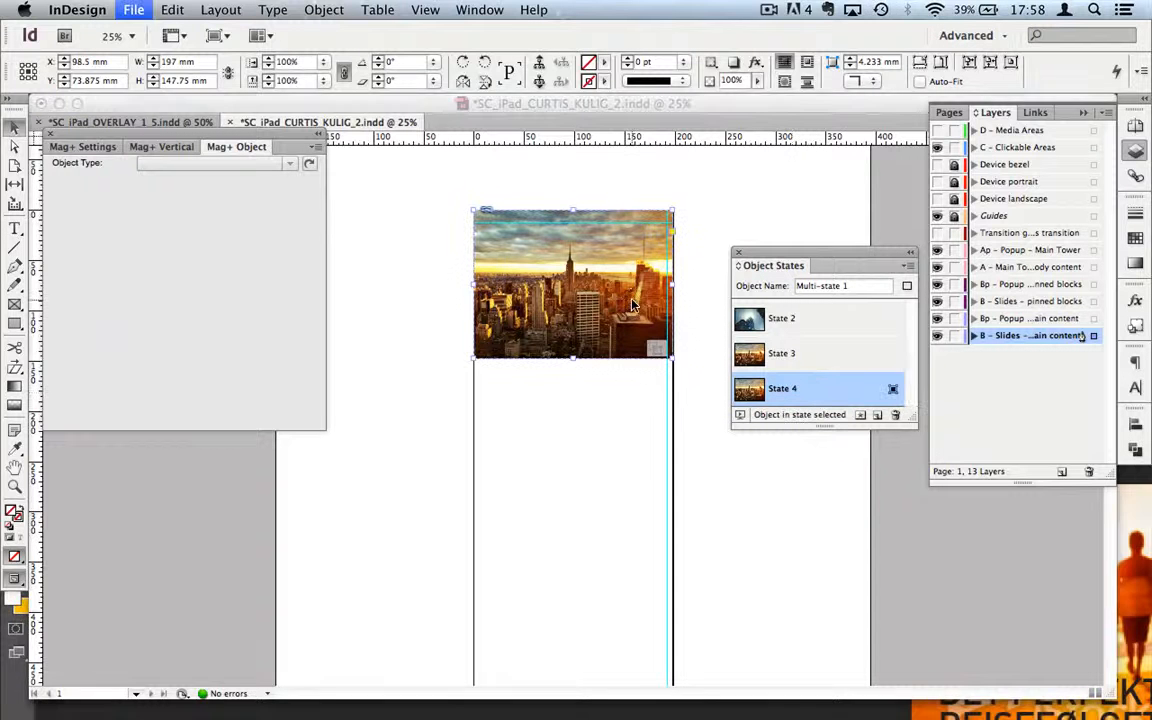
key("super+d")
double_click(254, 152)
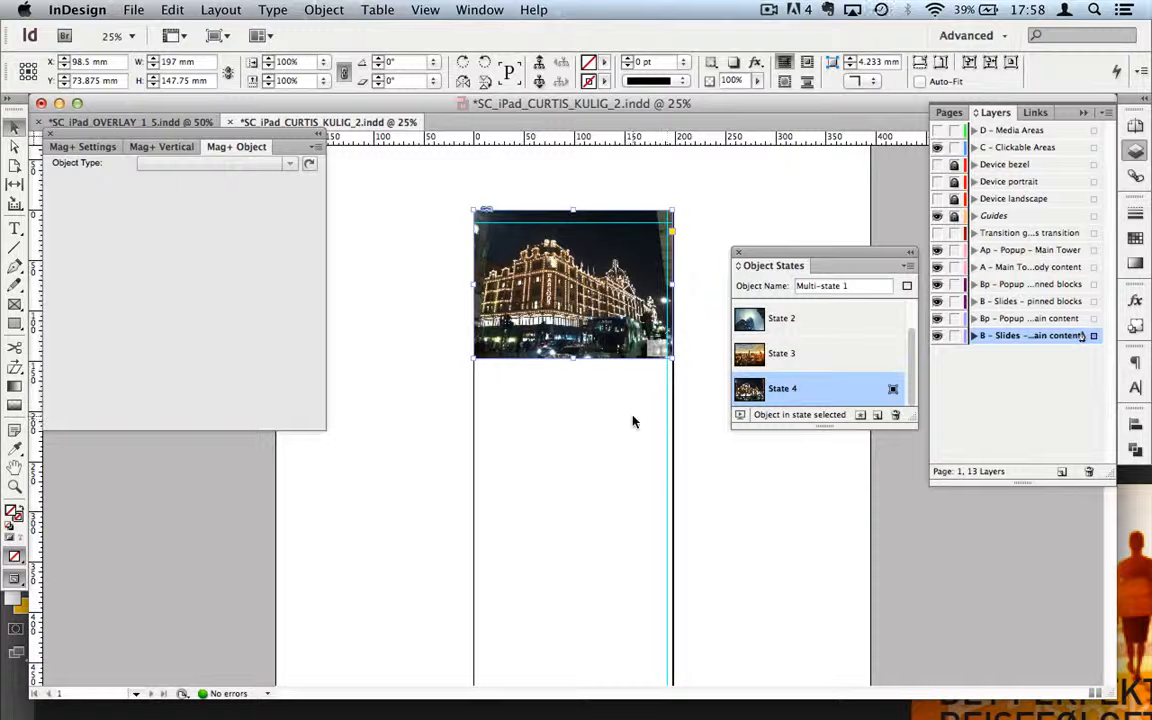
Step: Enlarge the states list and click through the states to check each photo
left_click(813, 355)
left_click(820, 318)
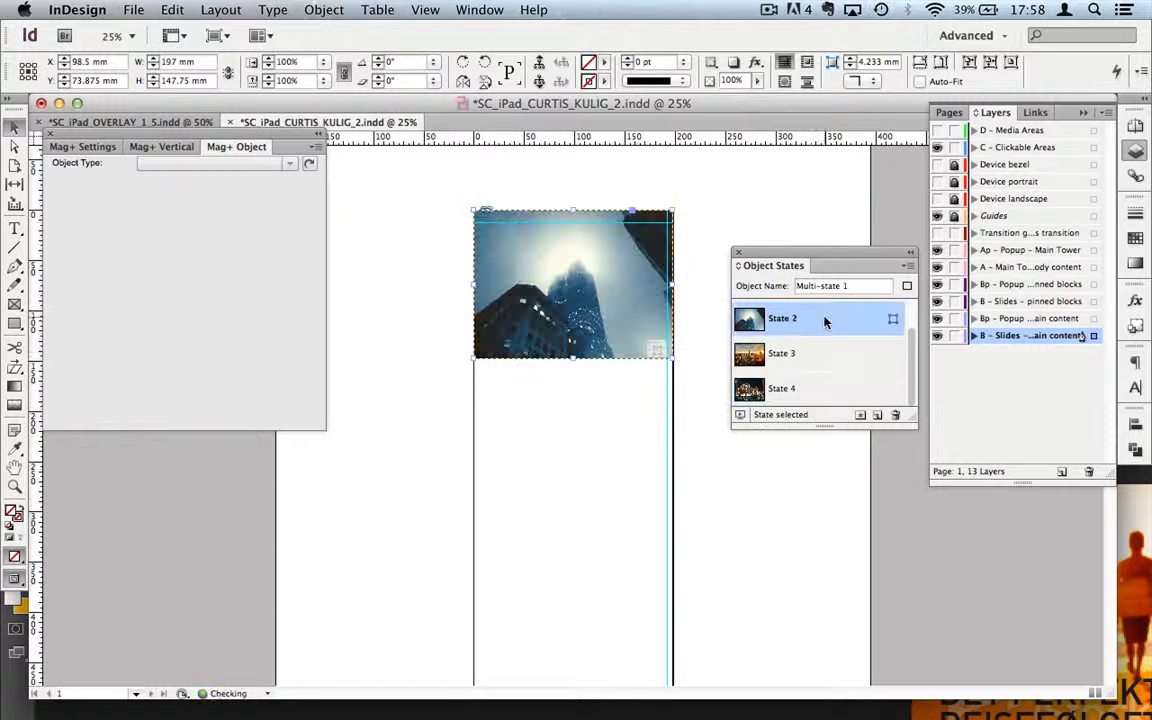
scroll(826, 320, "up", 1)
left_click_drag(822, 425, 820, 514)
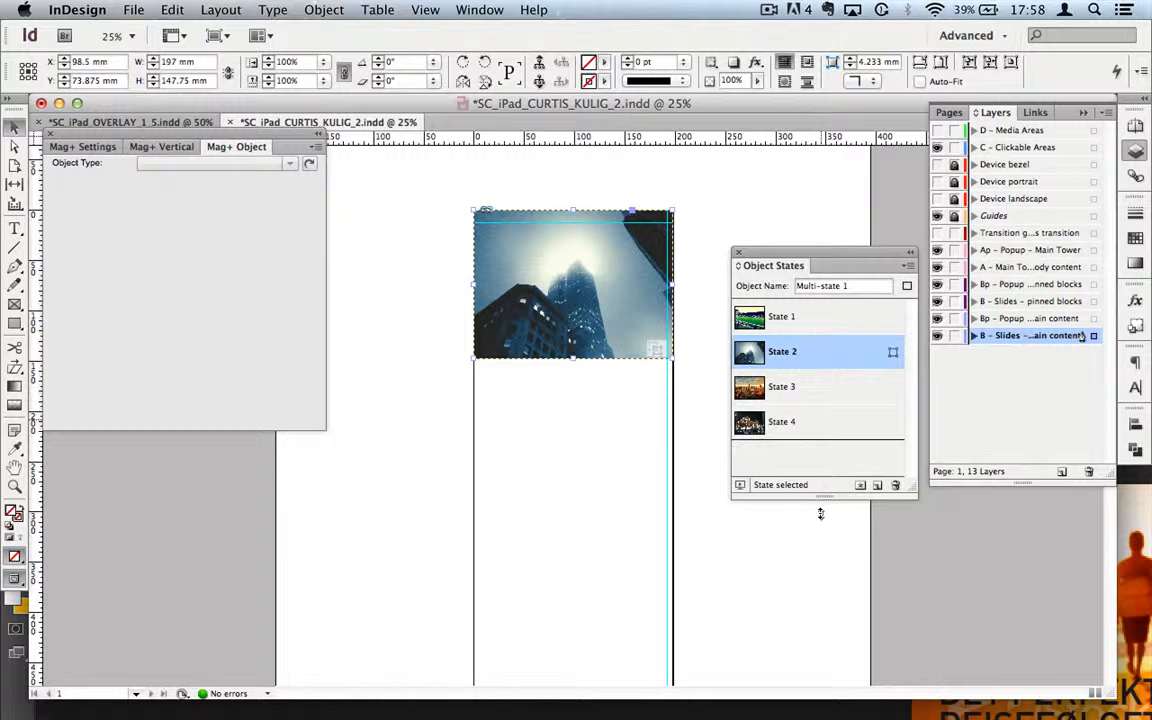
left_click(776, 317)
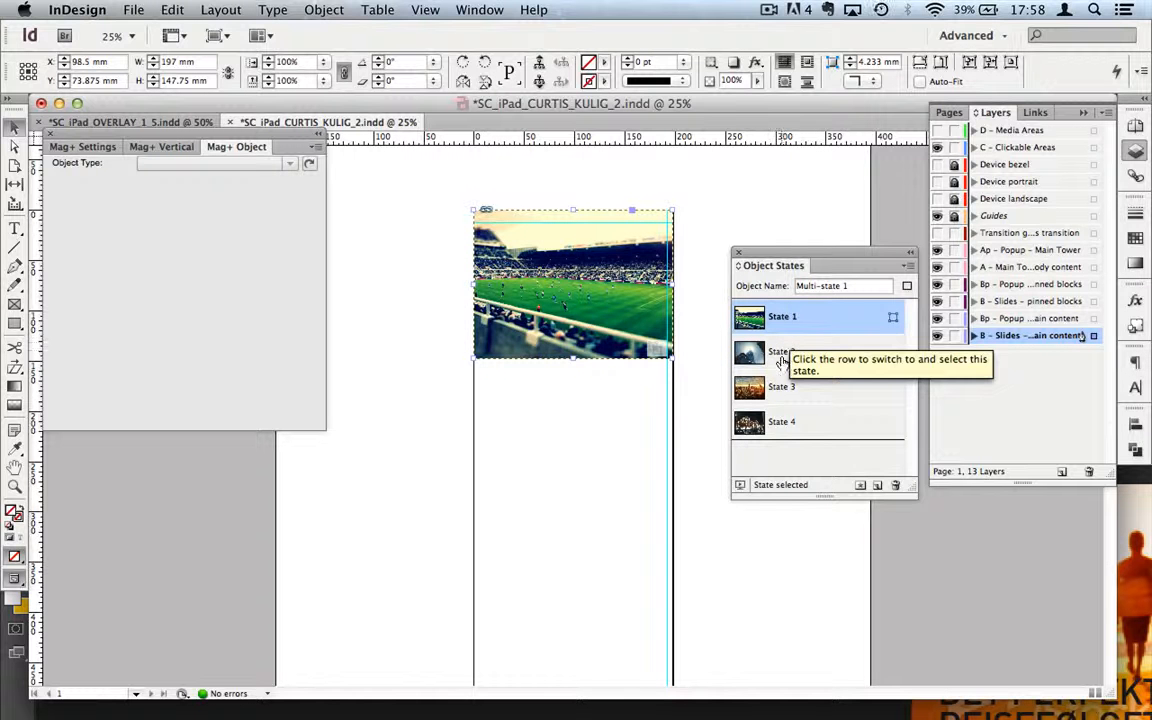
left_click(792, 352)
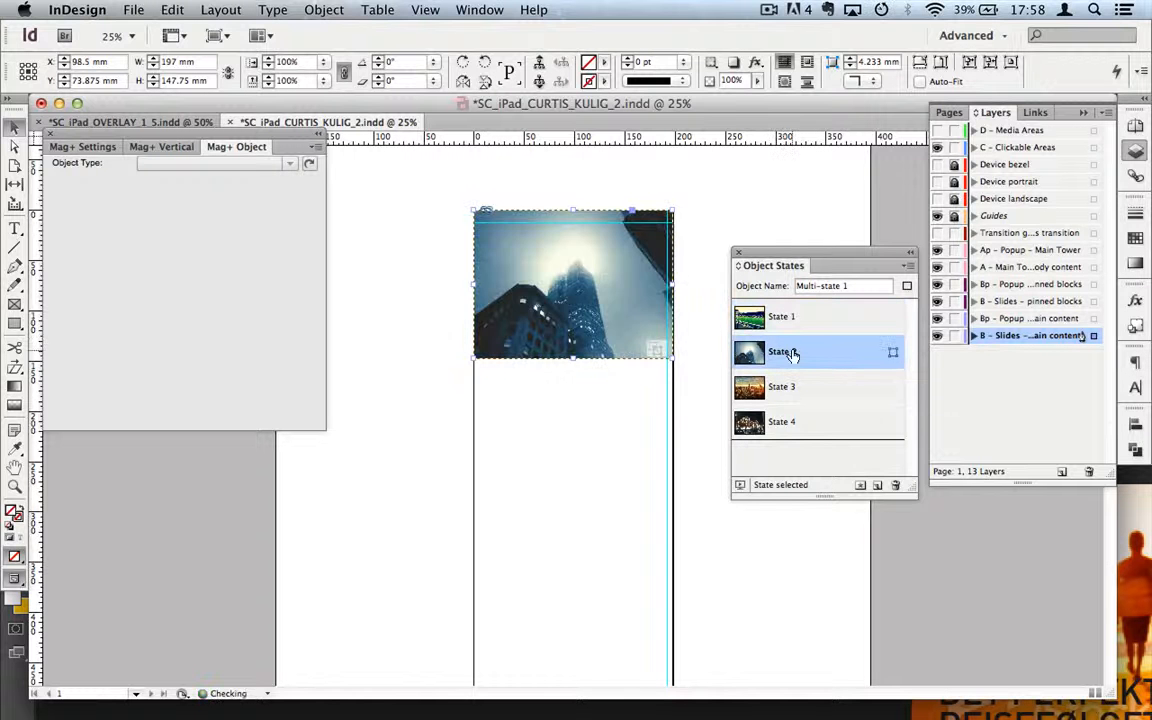
left_click(797, 401)
Step: Preview State 4's Harrods image, reset the frame to State 1, and select the whole object
left_click(792, 421)
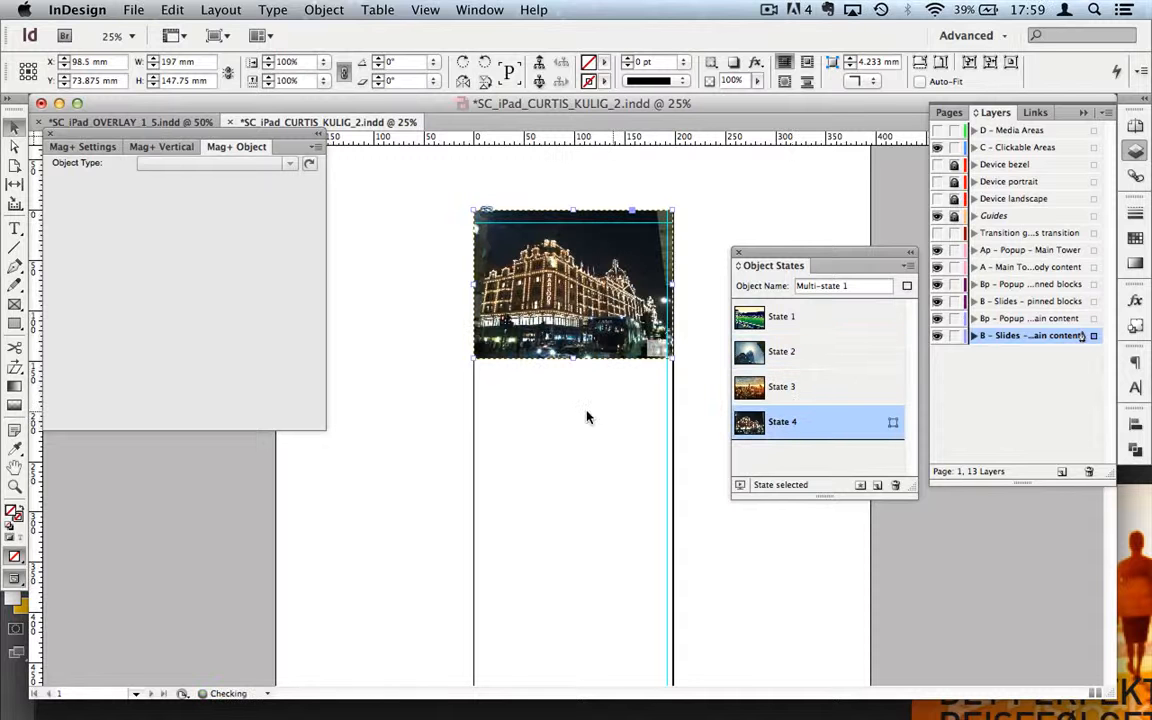
left_click(599, 476)
left_click(583, 260)
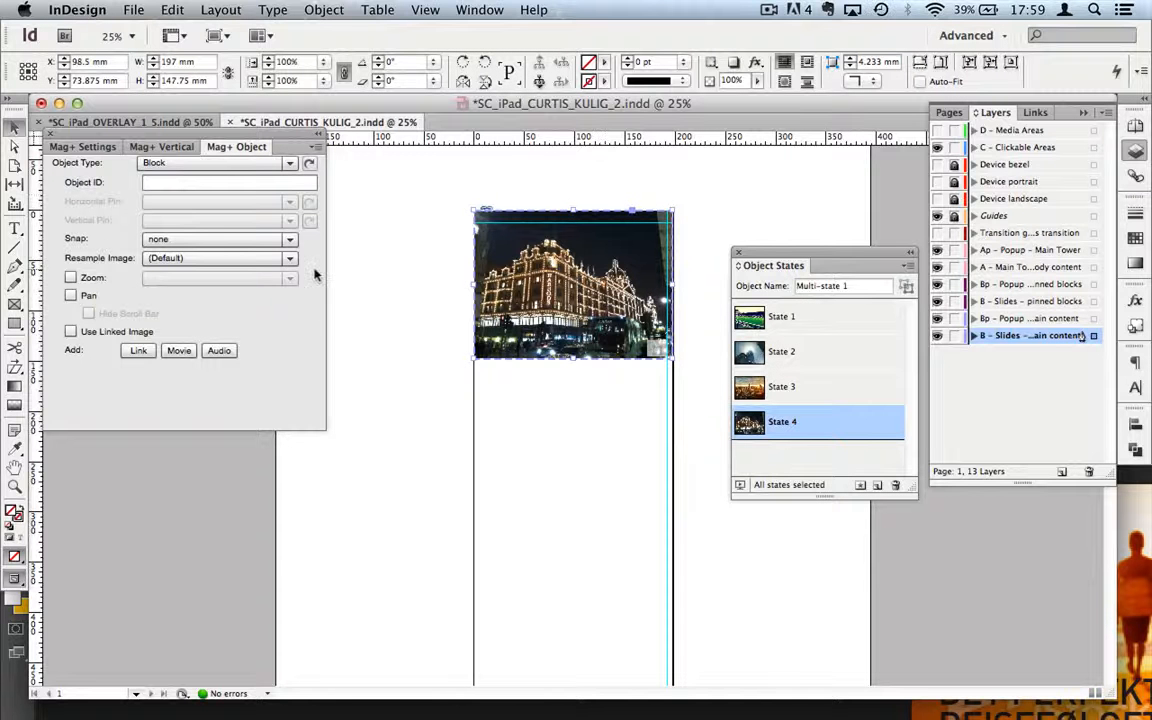
left_click(815, 318)
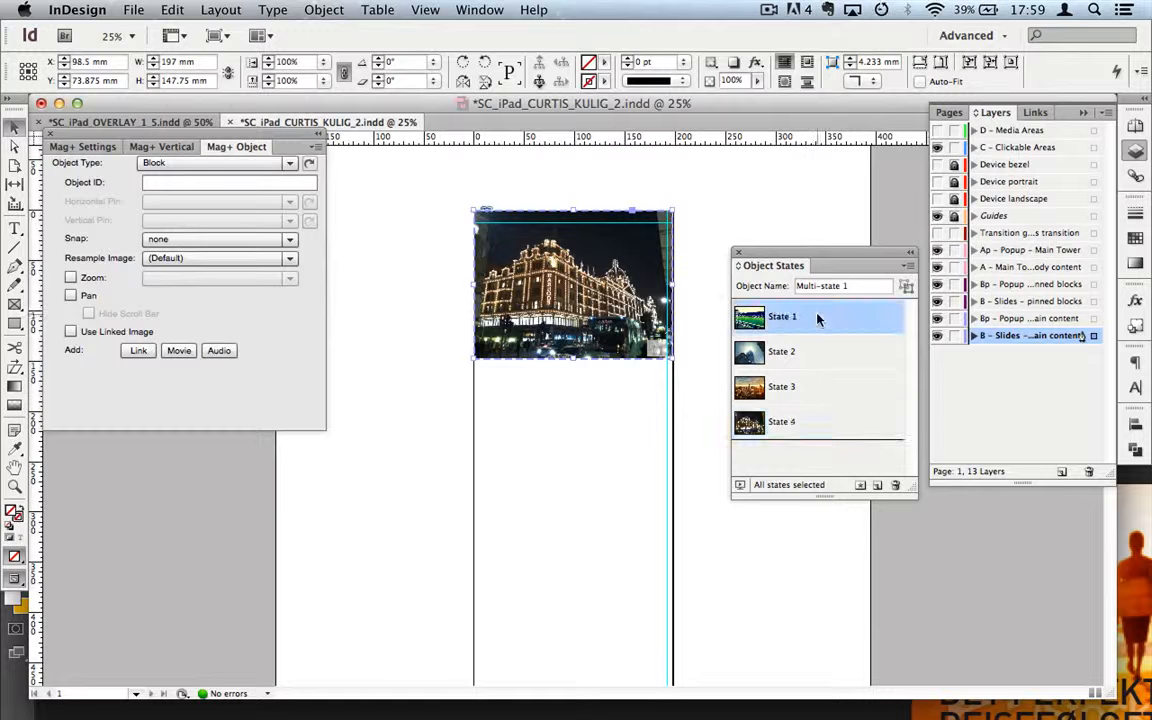
left_click(640, 440)
left_click(637, 323)
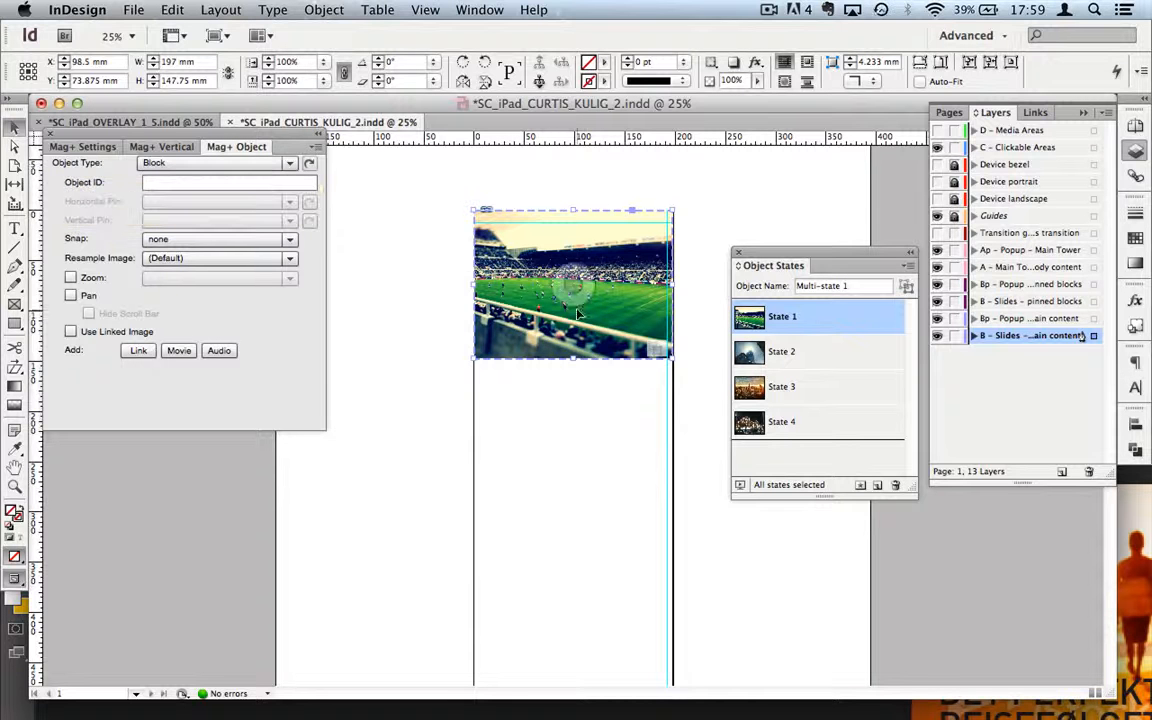
Step: Set the multi-state object's Mag+ Object Type to Slideshow
left_click(291, 165)
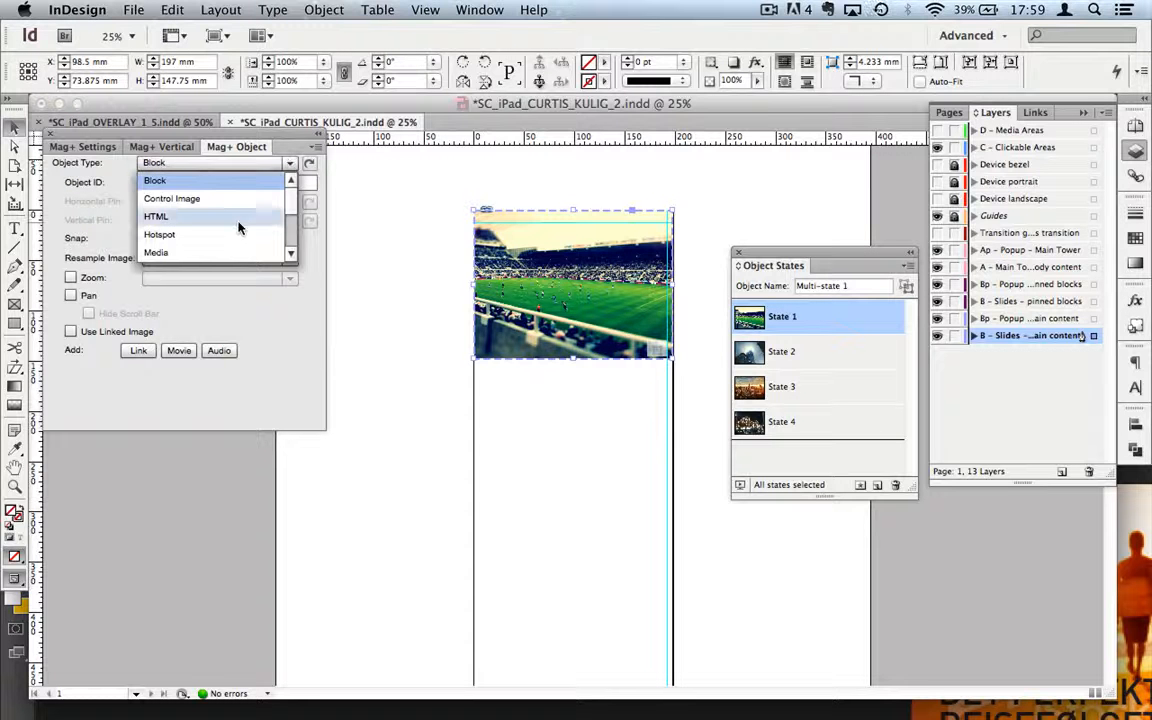
scroll(238, 227, "down", 1)
scroll(240, 227, "down", 3)
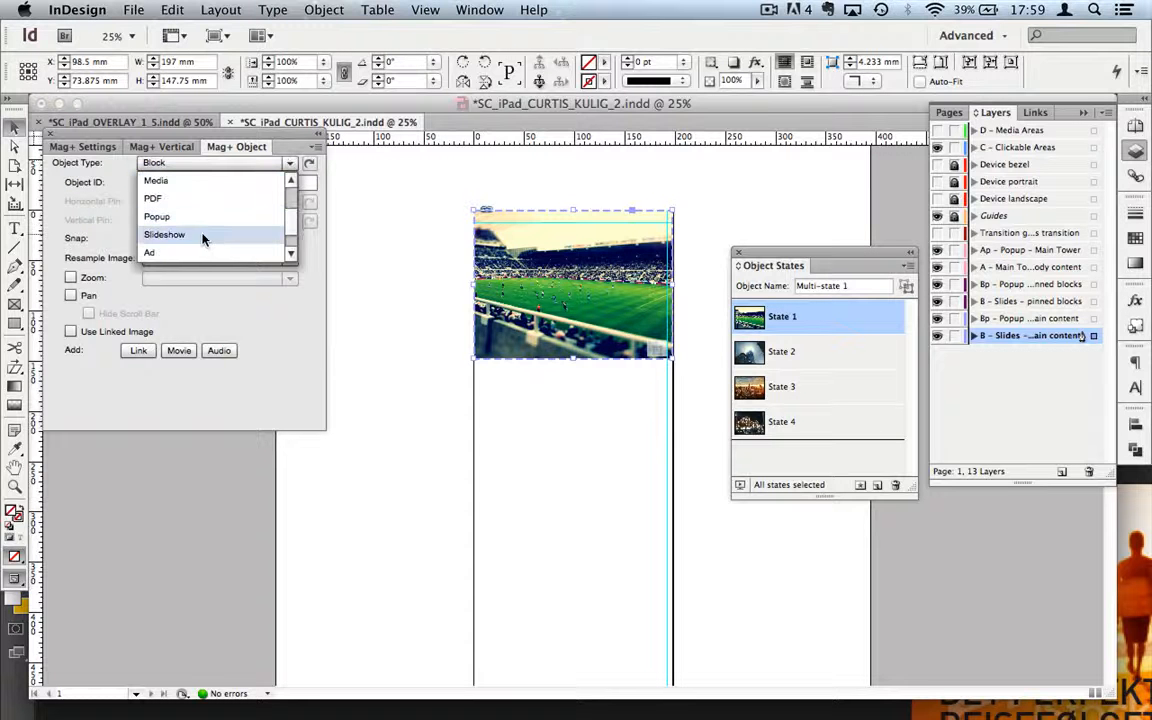
left_click(205, 237)
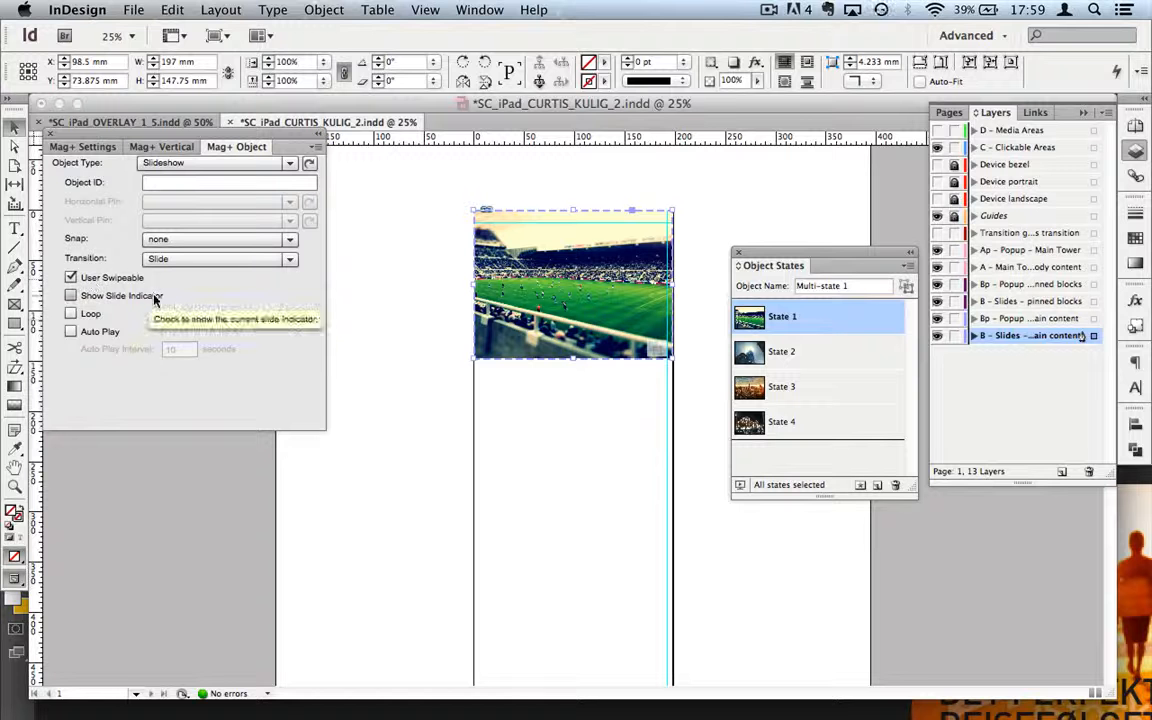
Step: Run a Fast Review and swipe from the stadium to the tower and skyline slides, then return to InDesign
left_click(160, 146)
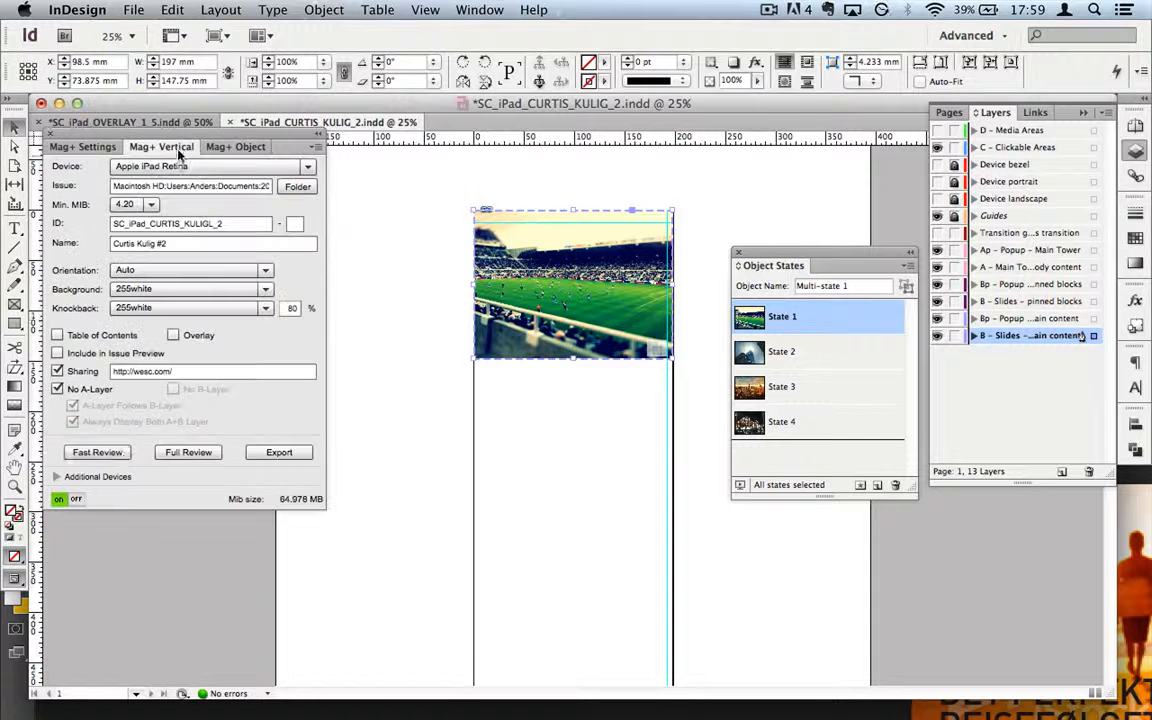
left_click(122, 455)
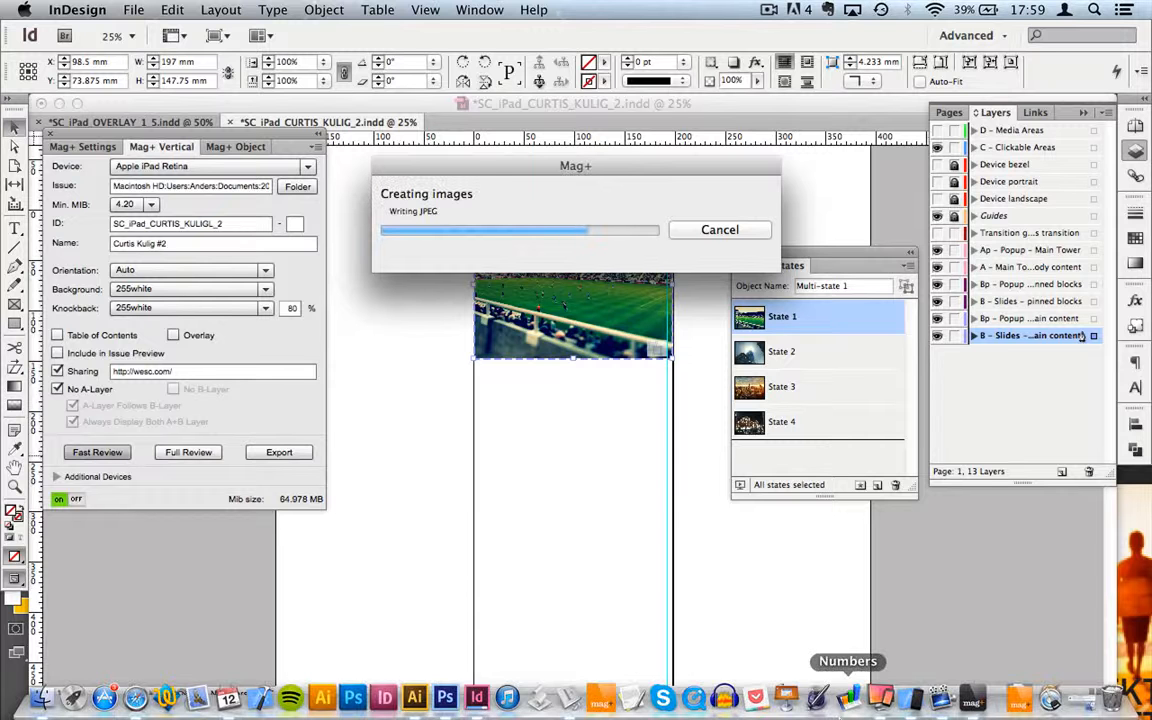
left_click(908, 697)
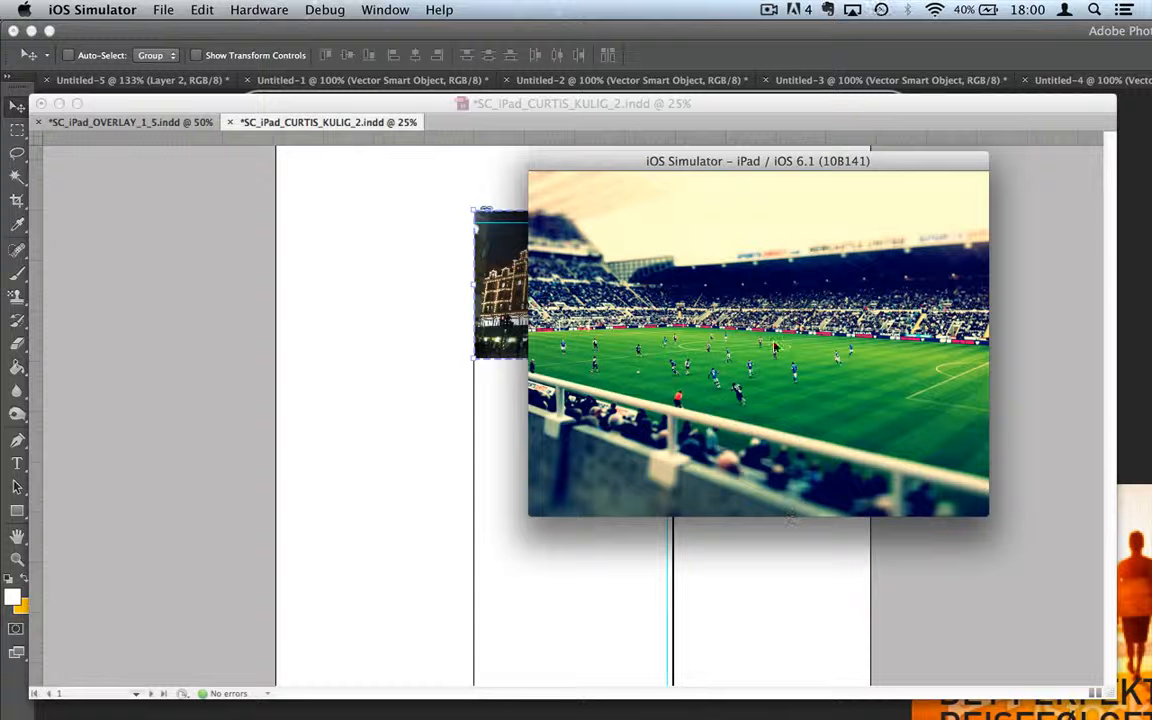
left_click_drag(902, 410, 660, 396)
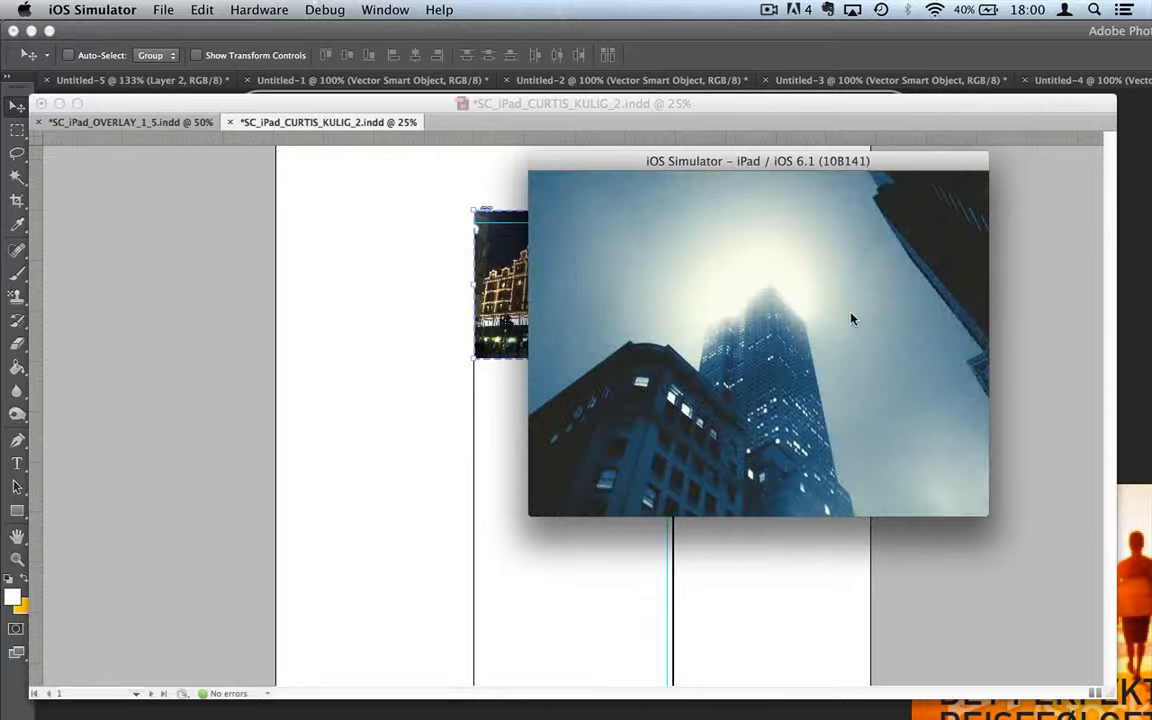
left_click_drag(836, 330, 560, 330)
left_click(507, 496)
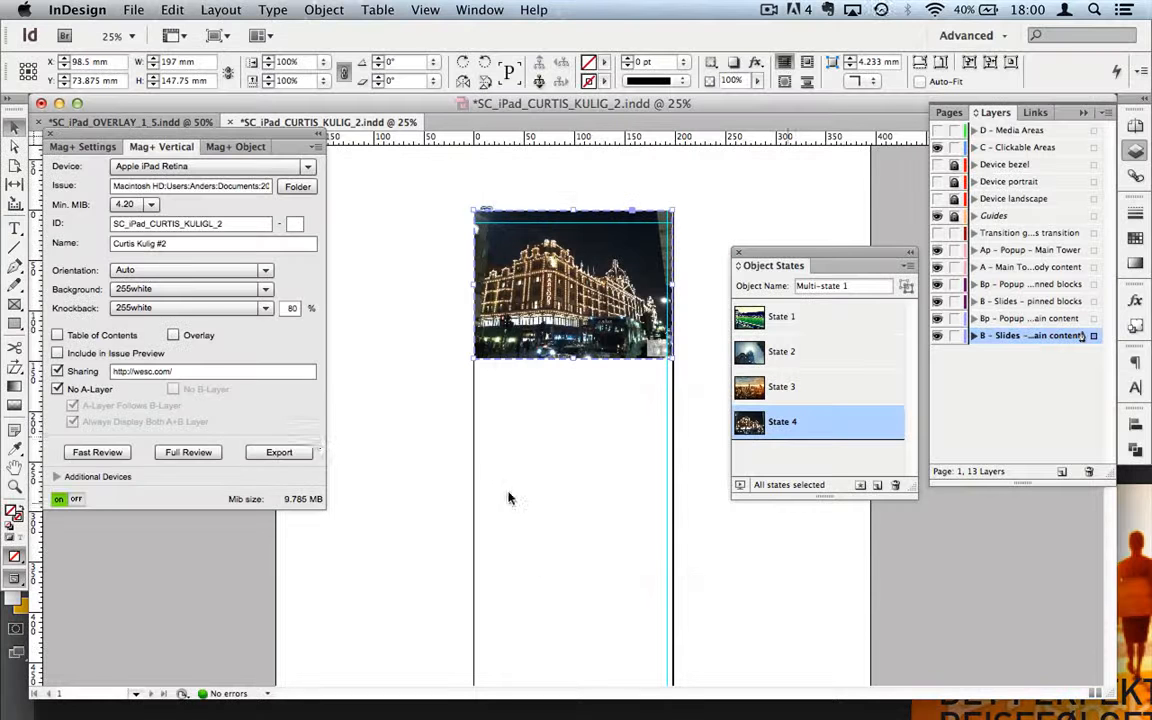
Step: Turn on Loop, Show Slide Indicator and Auto Play with a 2-second interval
left_click(233, 147)
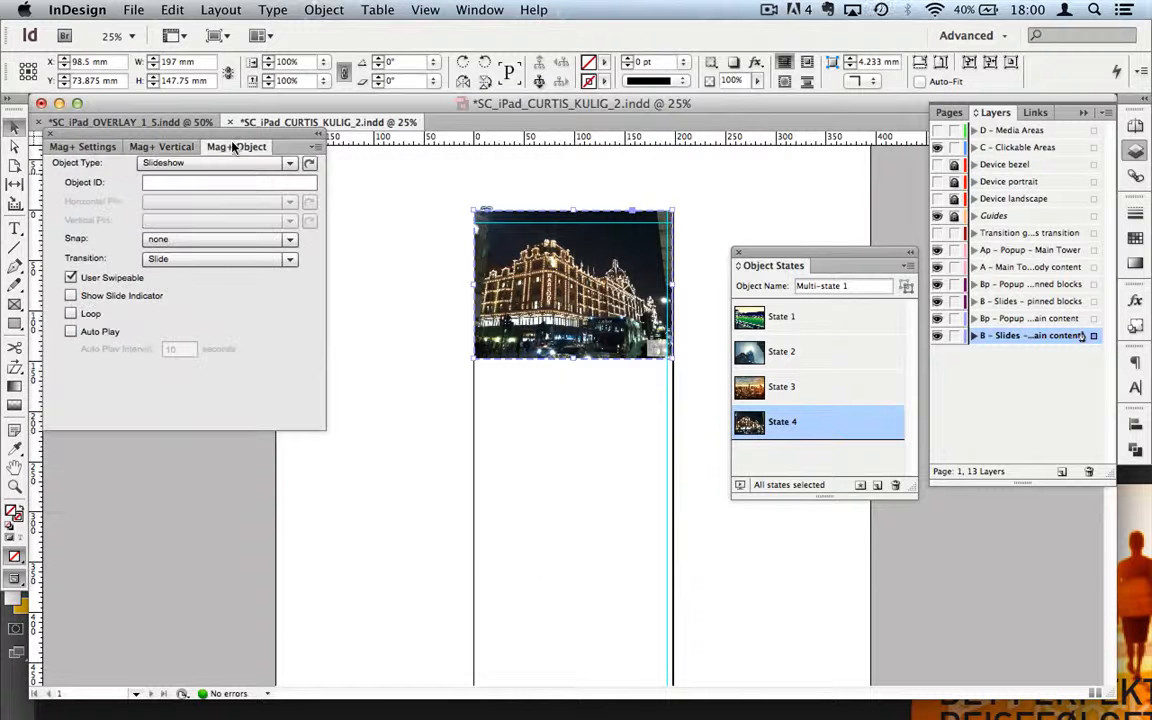
left_click(71, 313)
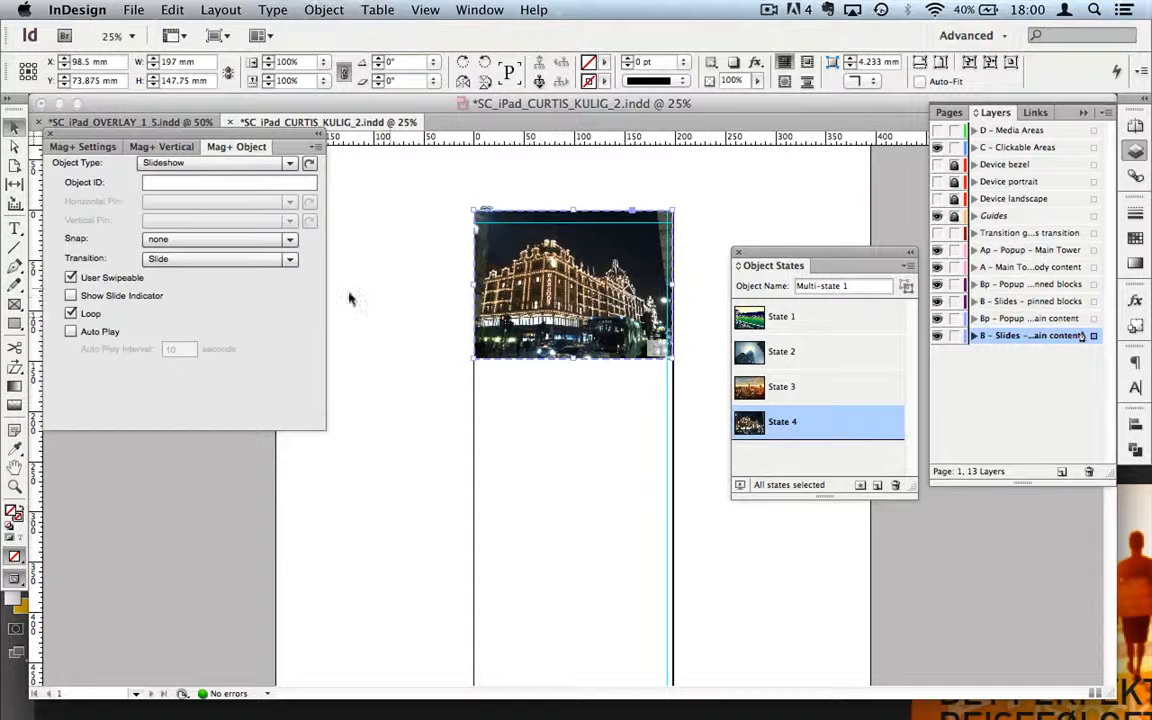
left_click(70, 296)
left_click(72, 333)
left_click_drag(174, 349, 148, 347)
type("2")
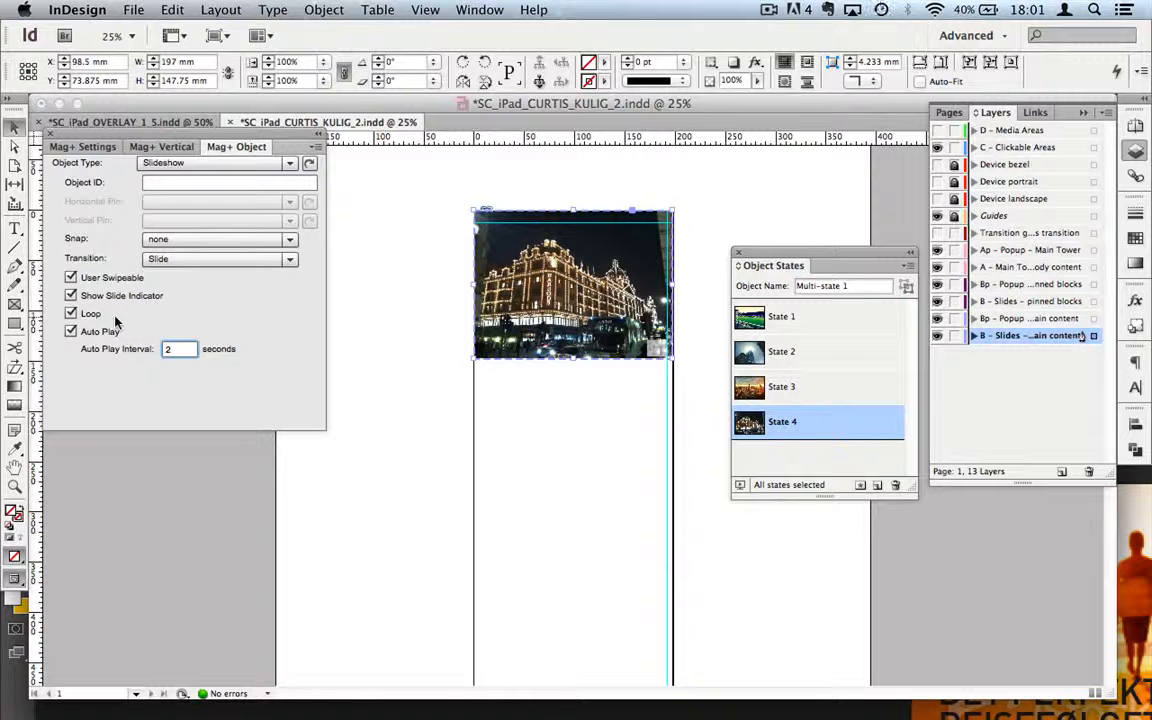
Step: Build a fresh Fast Review, view the simulator at 75% scale, and swipe past the stadium slide
left_click(172, 148)
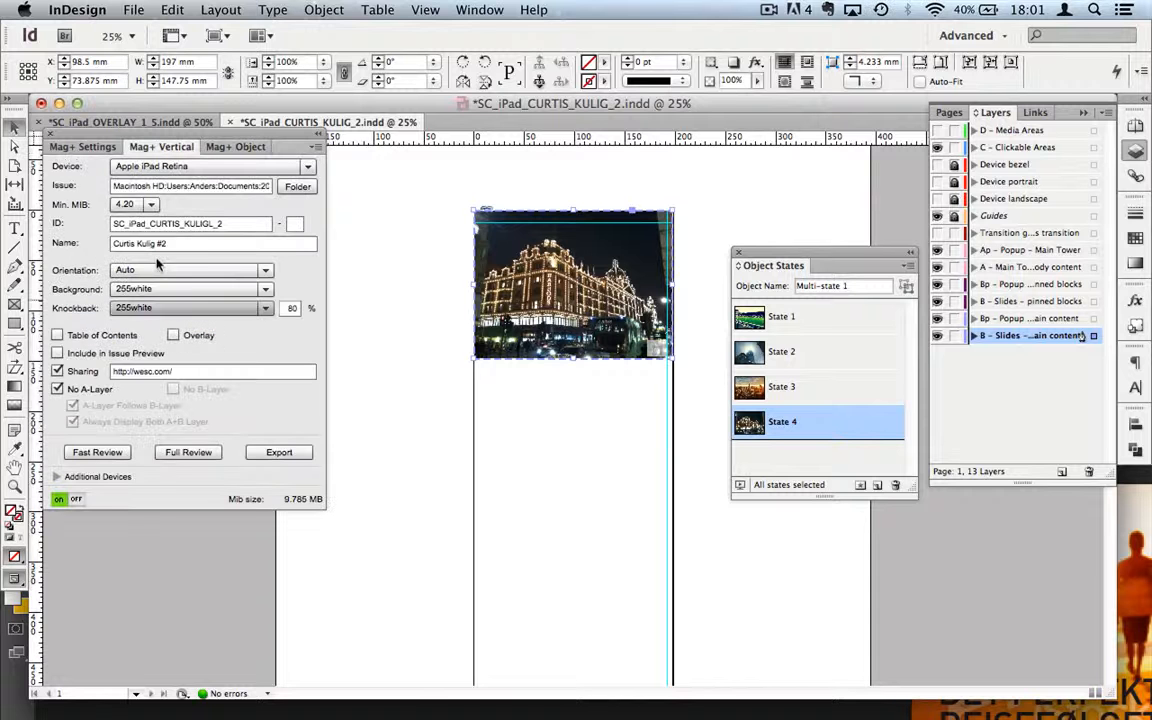
left_click(109, 449)
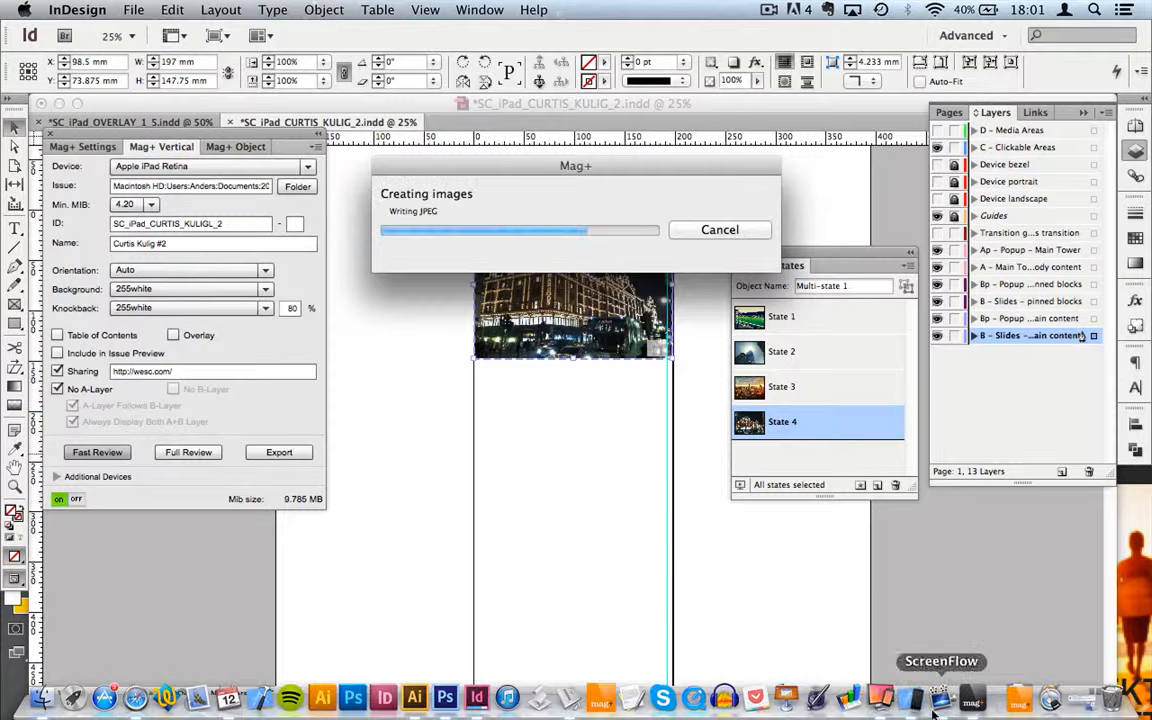
left_click(915, 704)
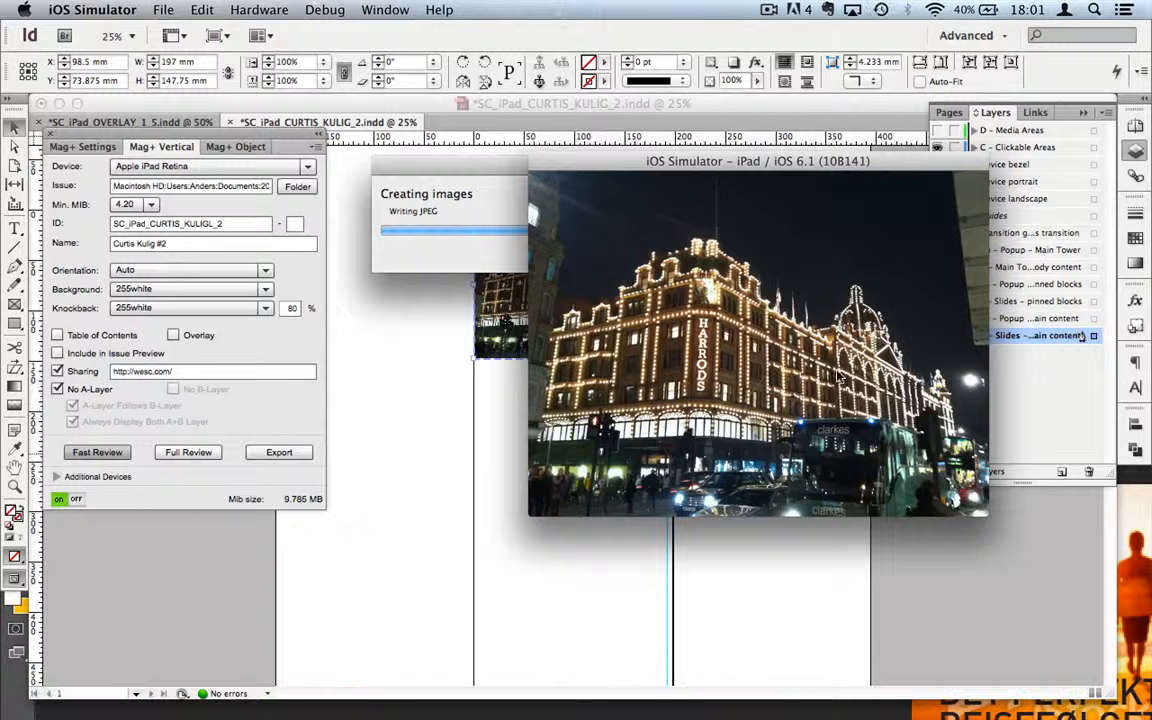
key("super+2")
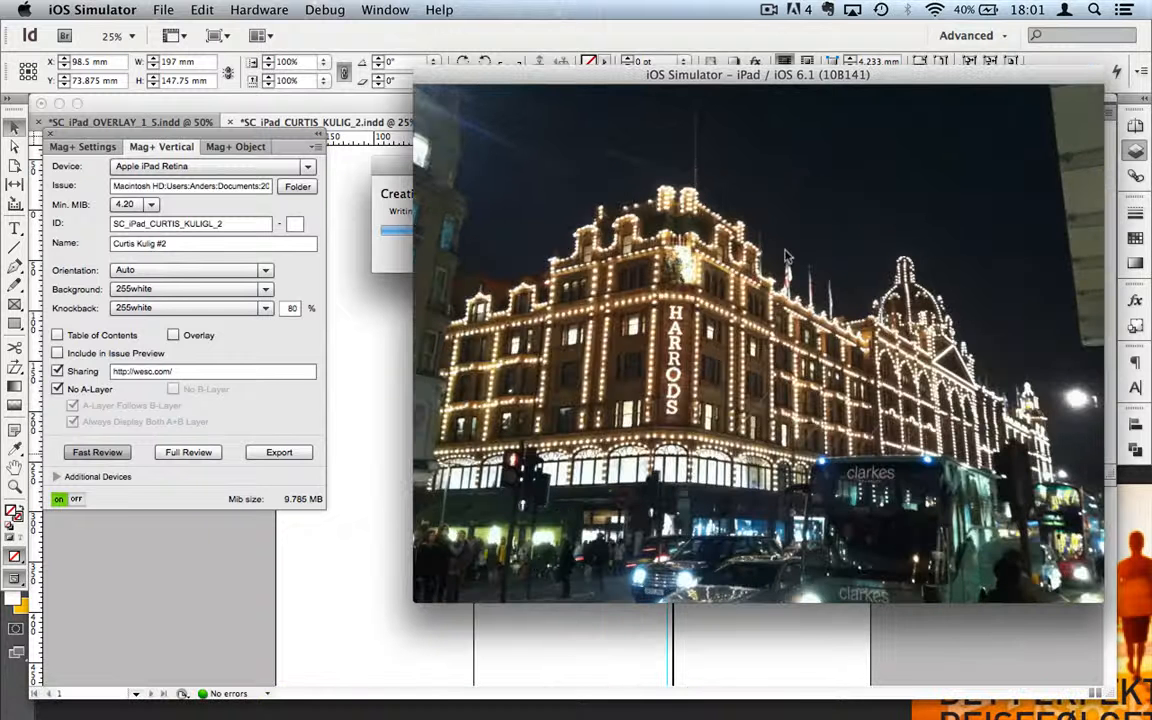
left_click_drag(823, 78, 578, 80)
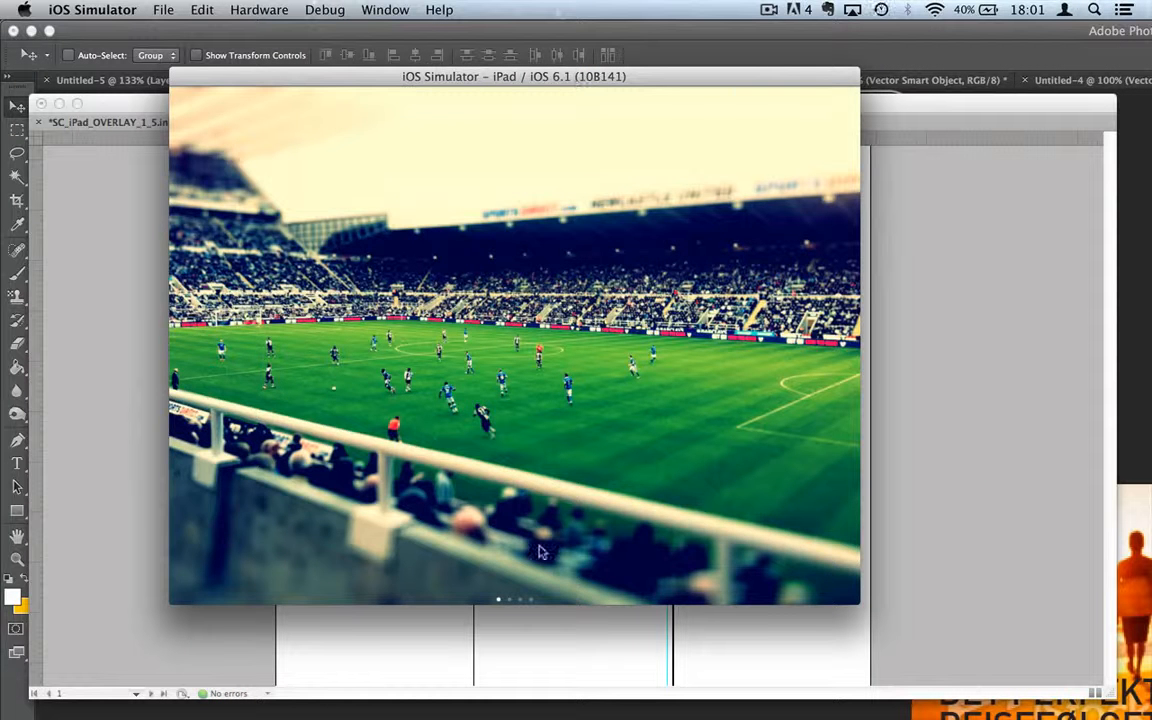
left_click_drag(755, 425, 631, 422)
key("super+1")
key("super+2")
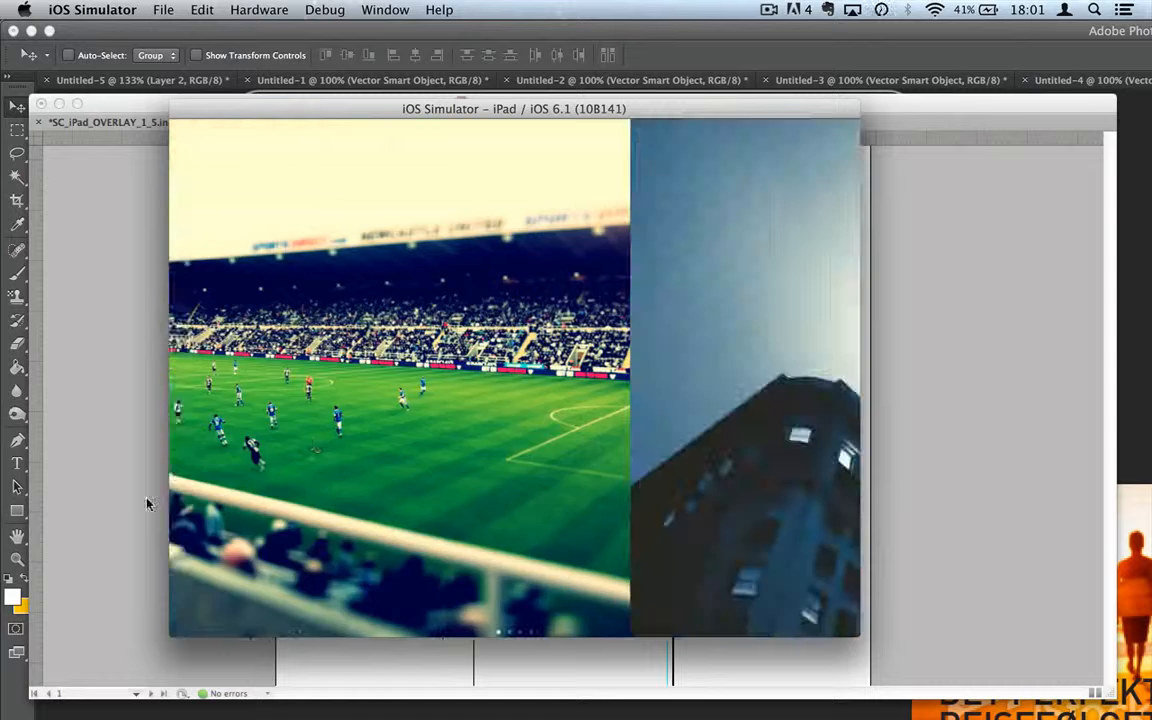
left_click(143, 499)
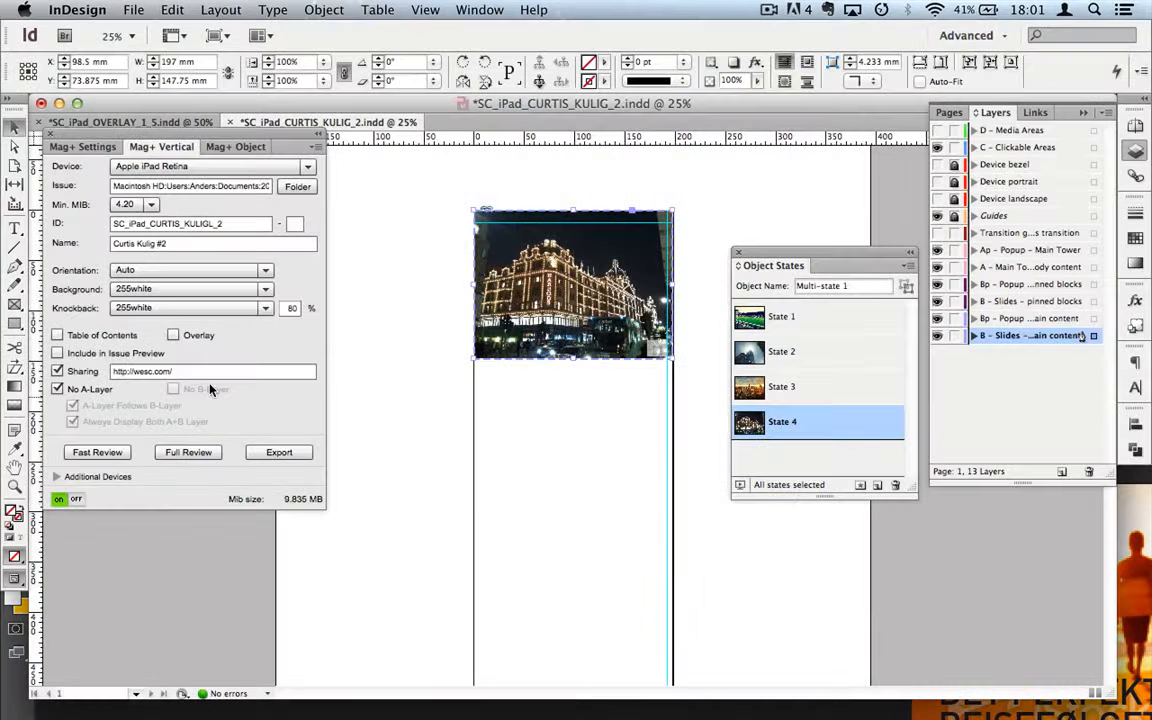
Step: Swipe back to the city skyline photo in the simulator, then return to InDesign
left_click(236, 147)
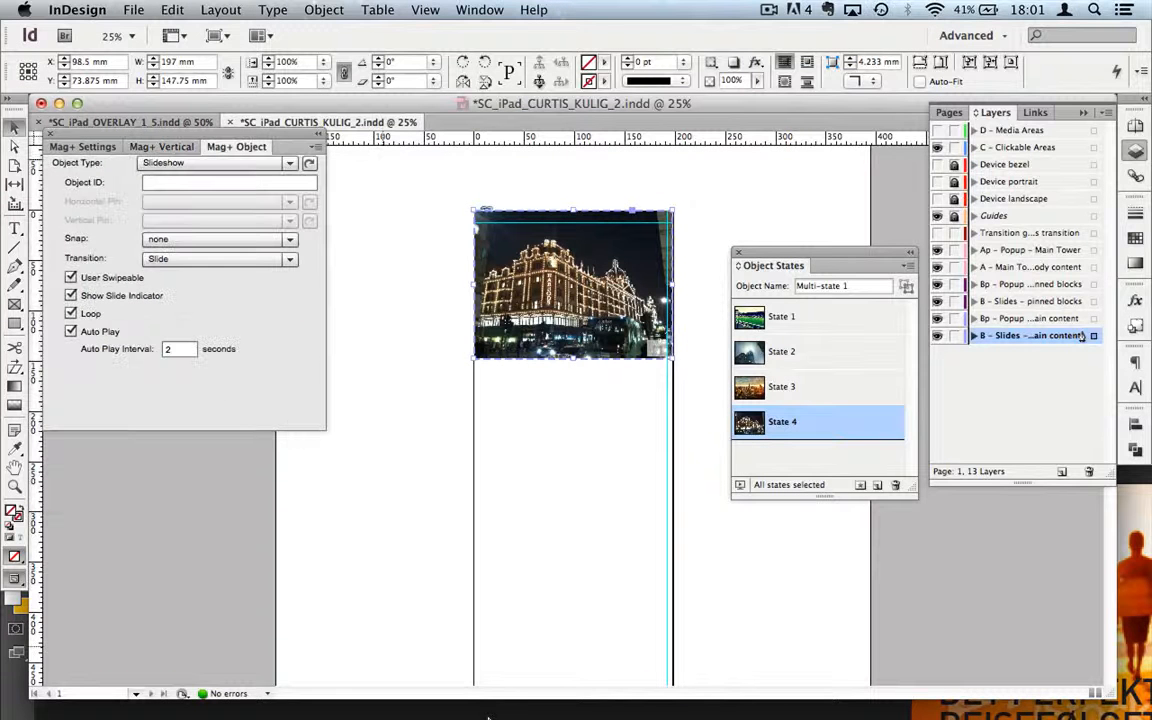
mouse_move(477, 702)
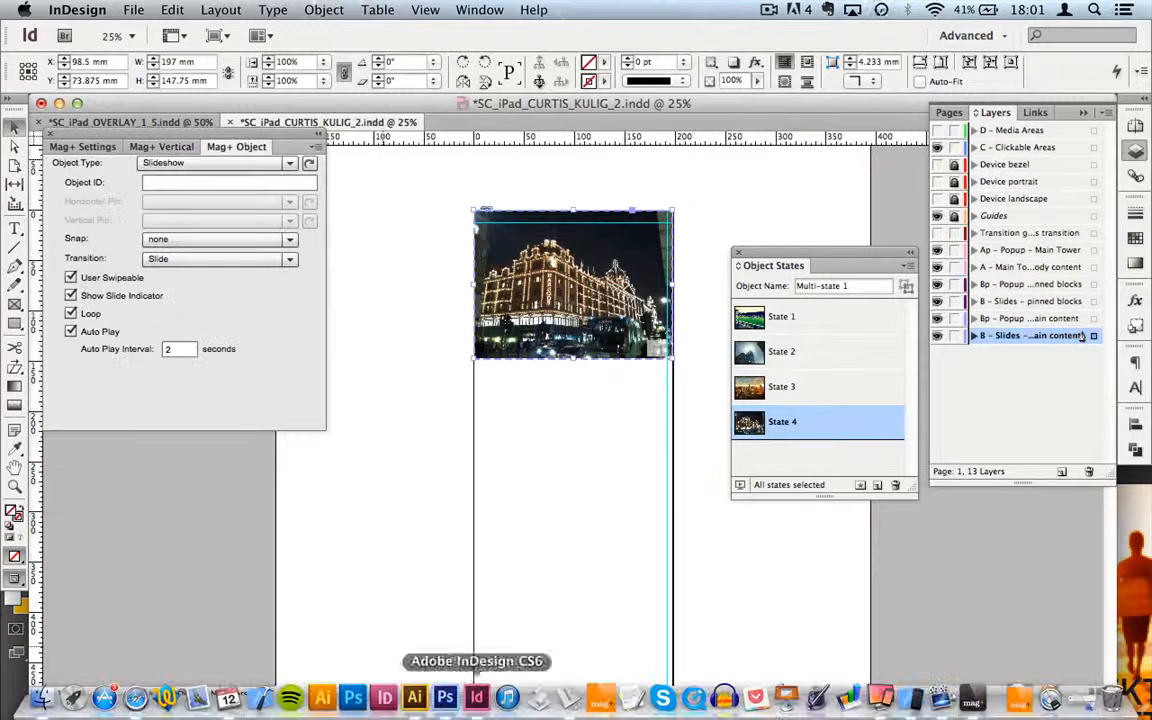
left_click(916, 704)
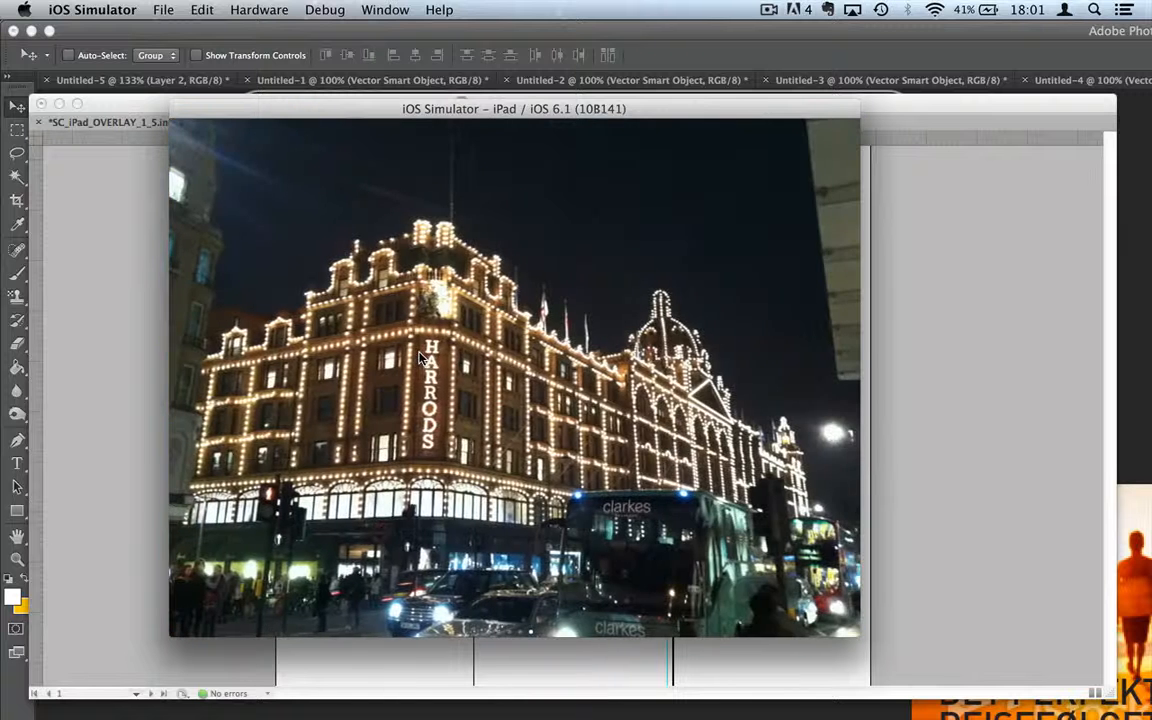
left_click_drag(420, 358, 704, 370)
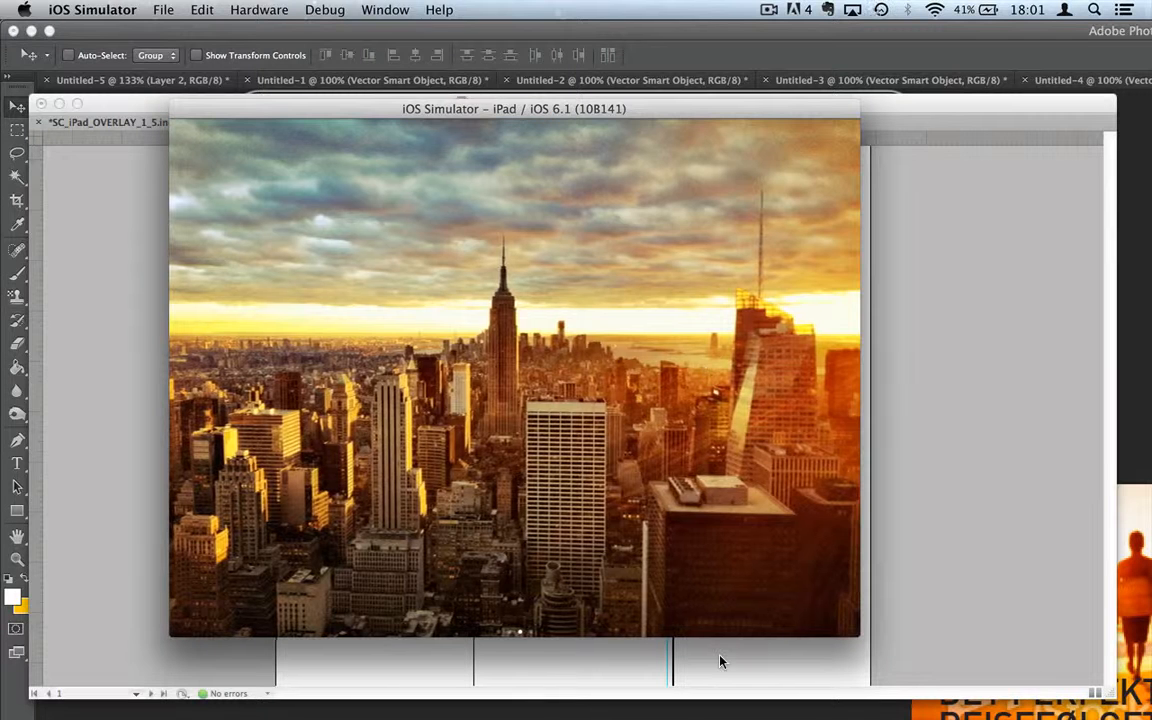
left_click(720, 660)
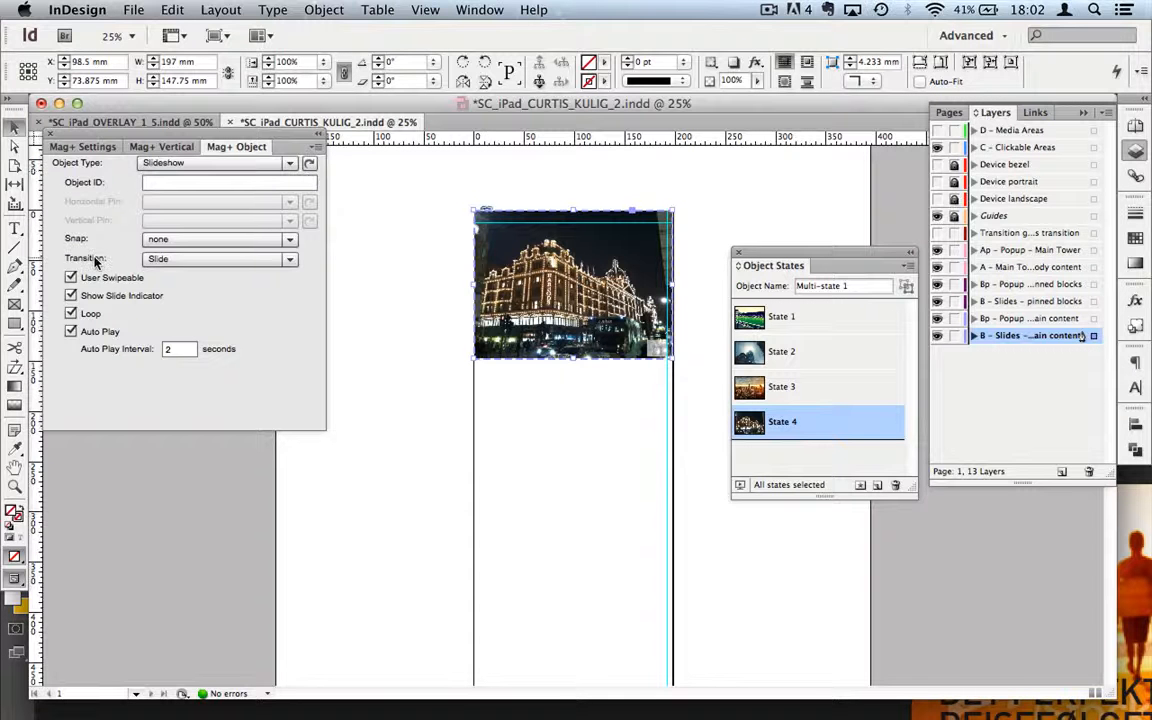
Step: Change the slideshow Transition from Slide to Fade
left_click(259, 260)
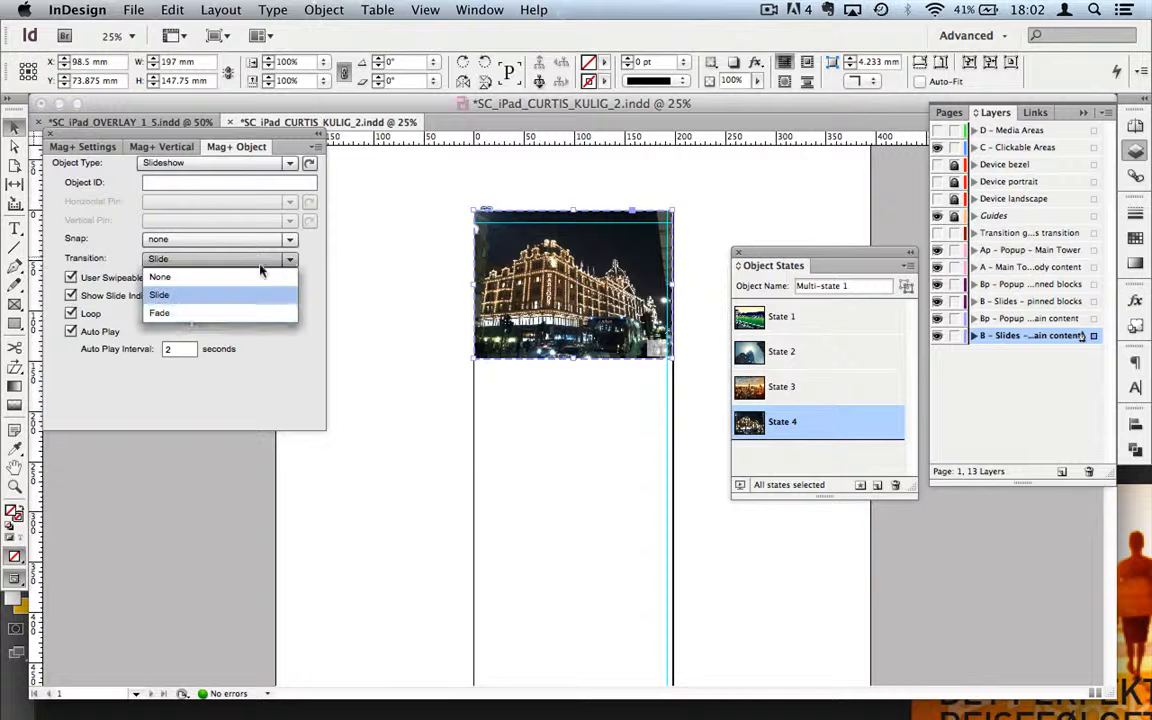
left_click(193, 314)
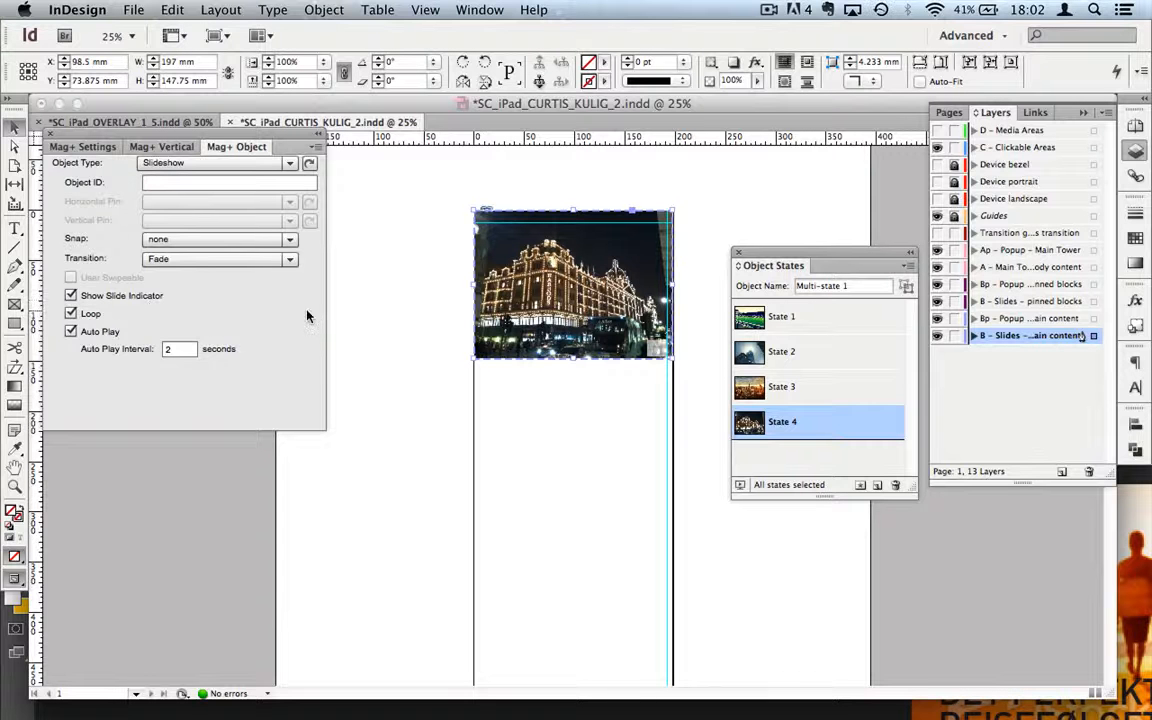
left_click(168, 148)
Step: Build a Fast Review, watch the slideshow auto-cycle all four photos, then return to InDesign
left_click(97, 452)
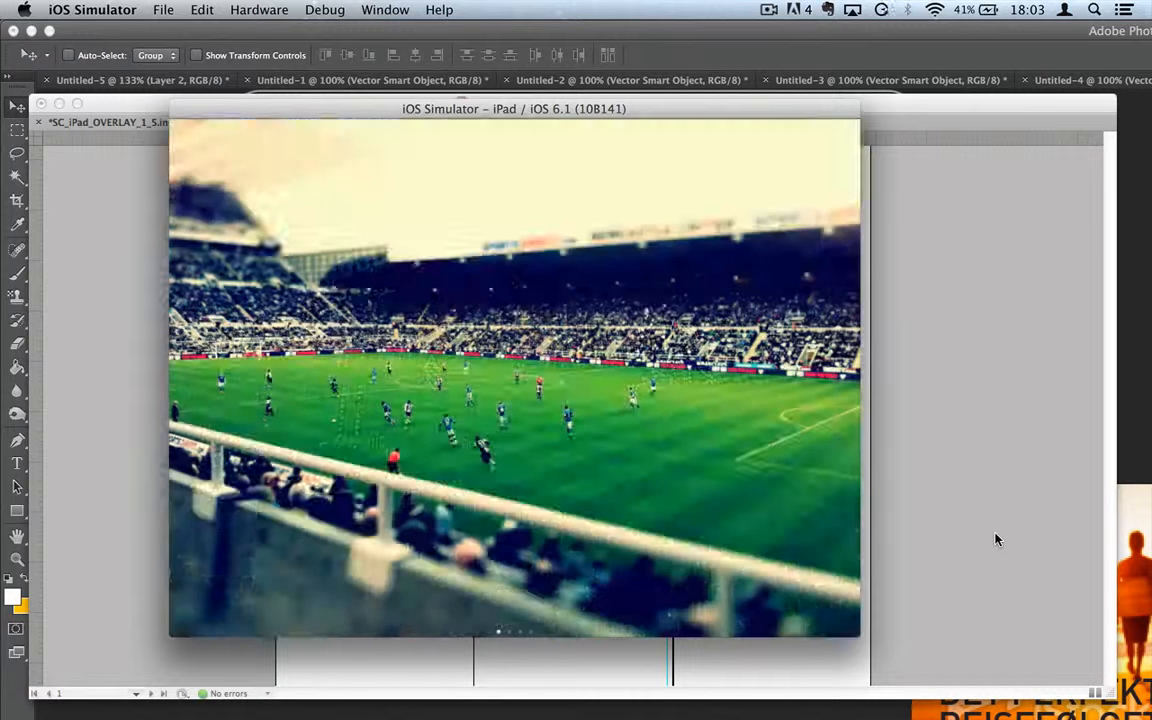
left_click(997, 540)
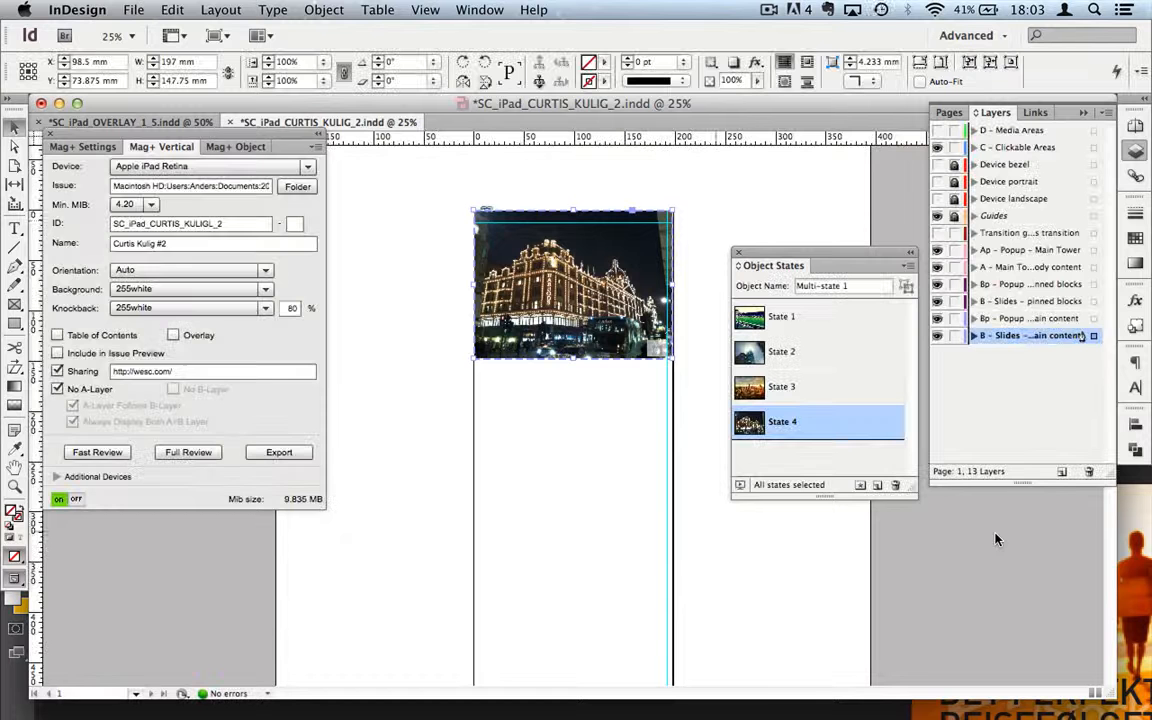
Step: Move the slideshow frame off the page onto the pasteboard and shrink it
left_click(236, 148)
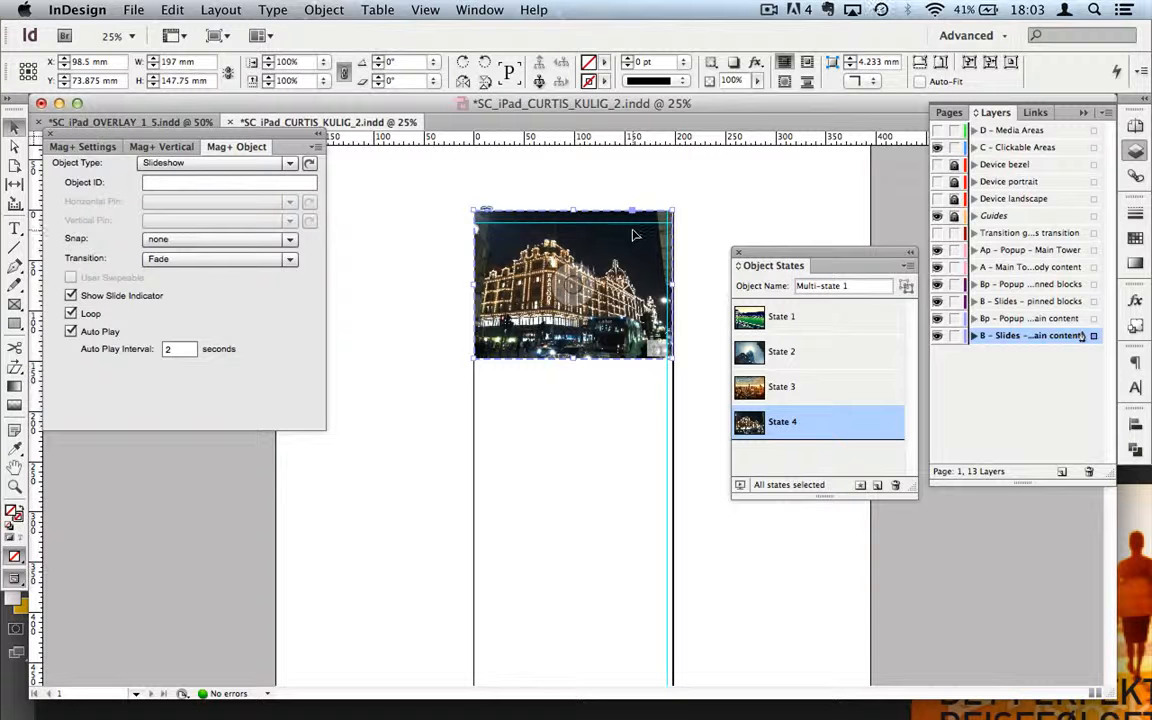
left_click_drag(632, 235, 448, 470)
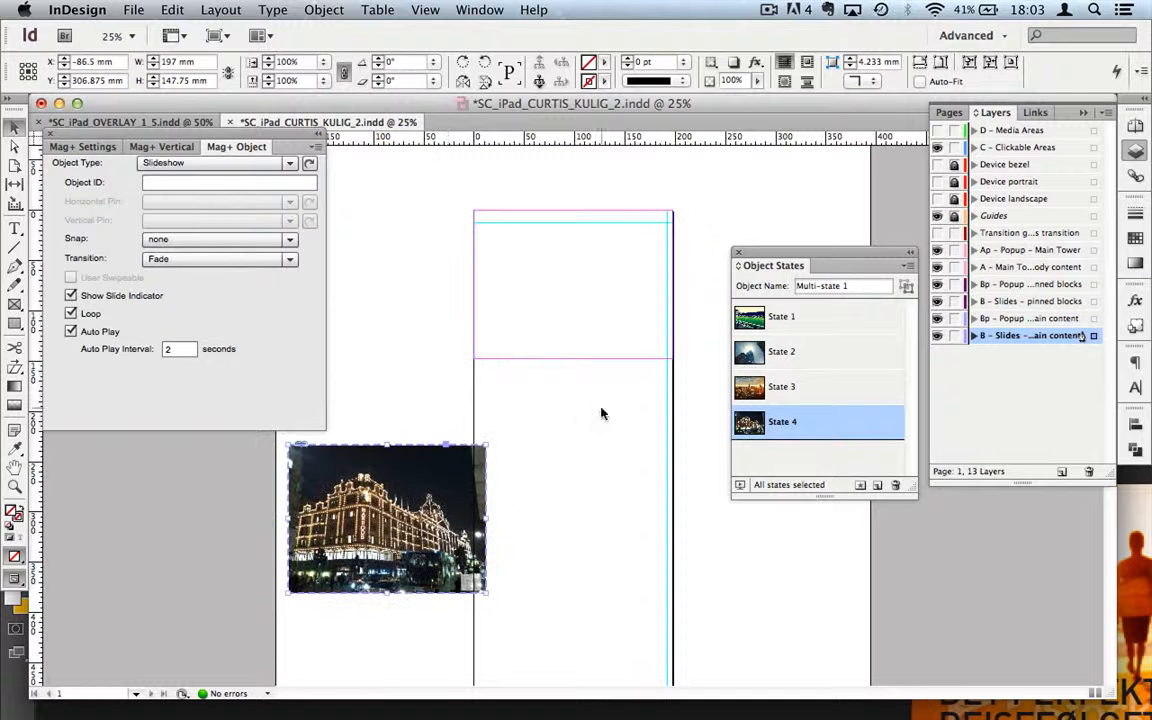
left_click_drag(487, 517, 437, 517)
left_click(432, 394)
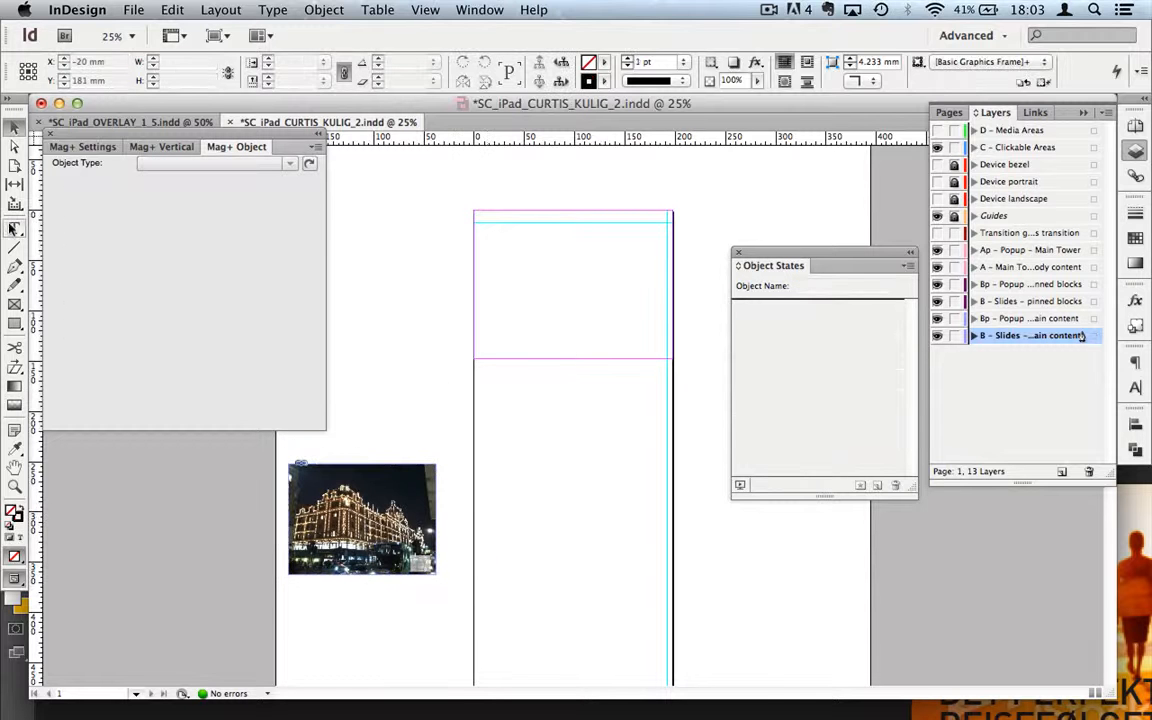
Step: Draw an empty placeholder image frame near the page top and a text frame below it
left_click(15, 304)
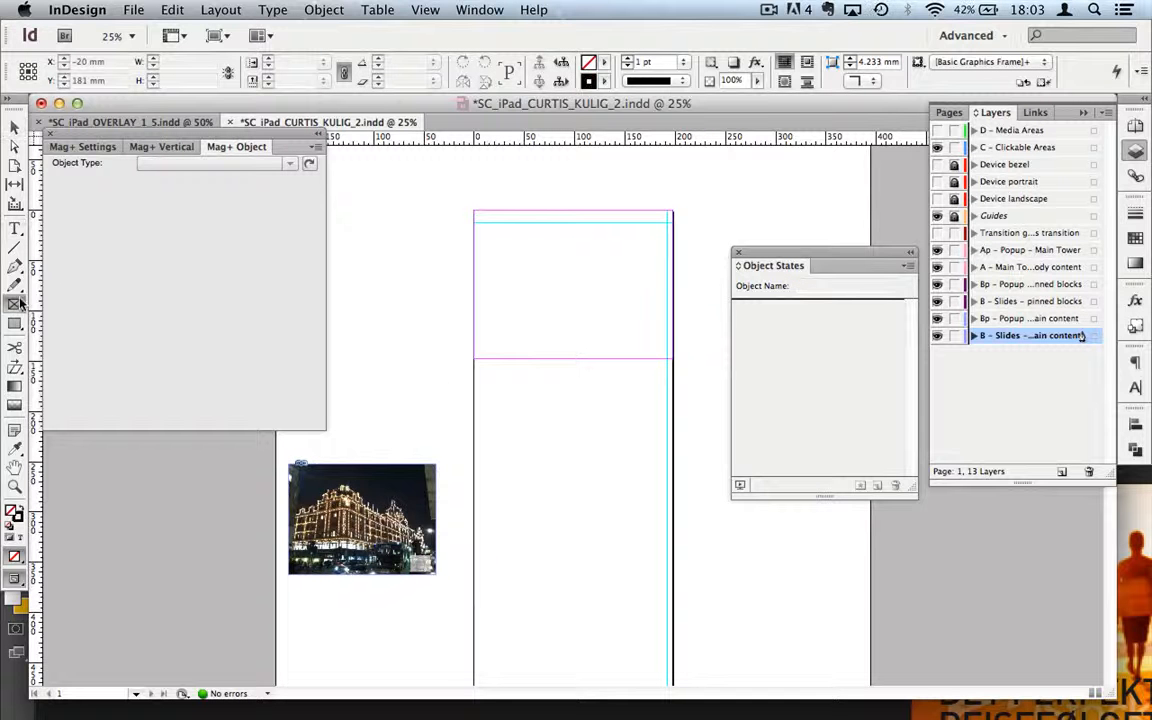
left_click_drag(492, 231, 632, 307)
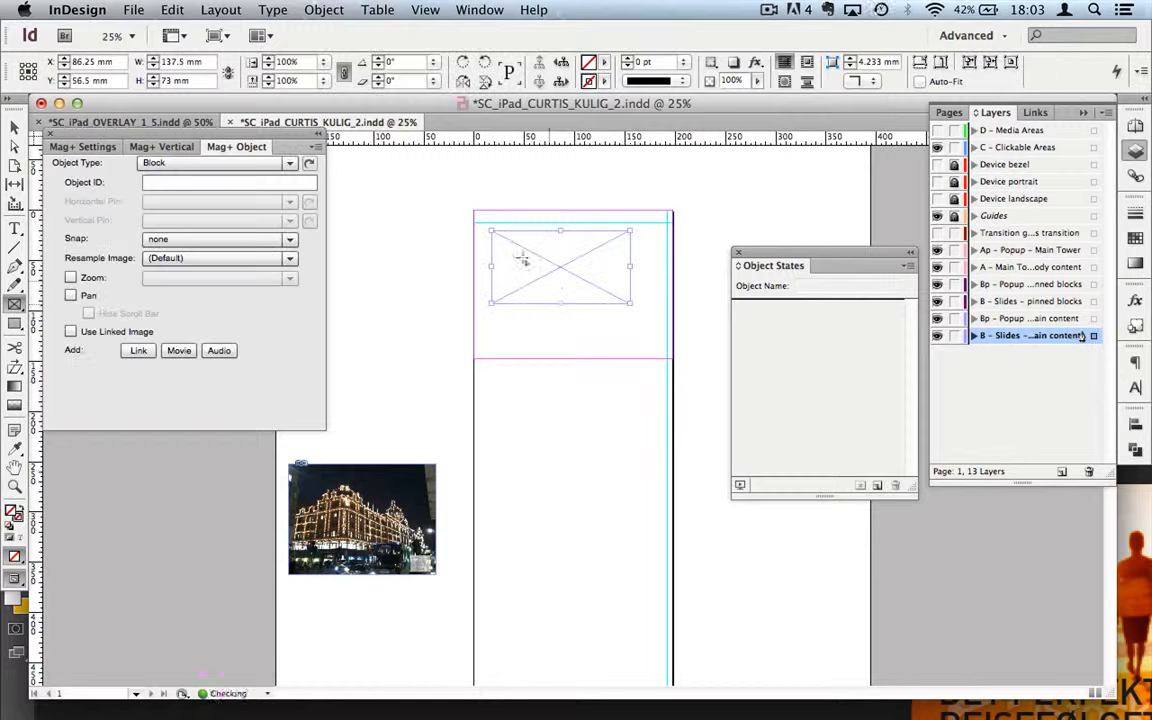
left_click(15, 228)
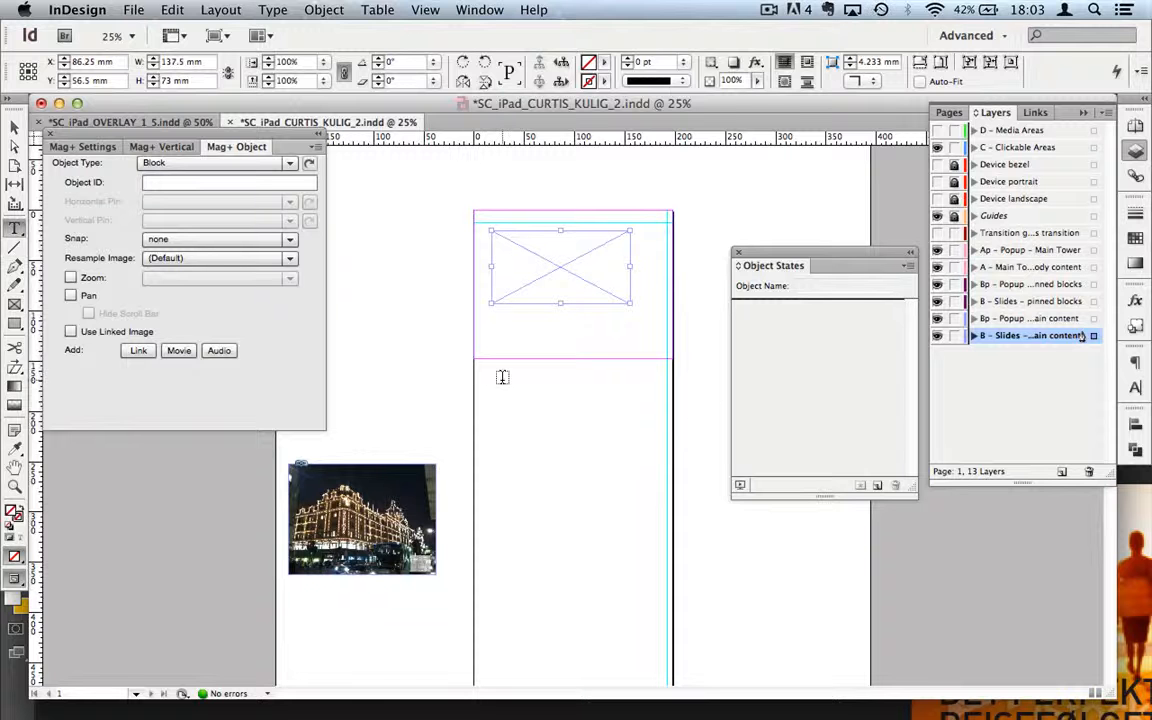
left_click_drag(500, 381, 627, 435)
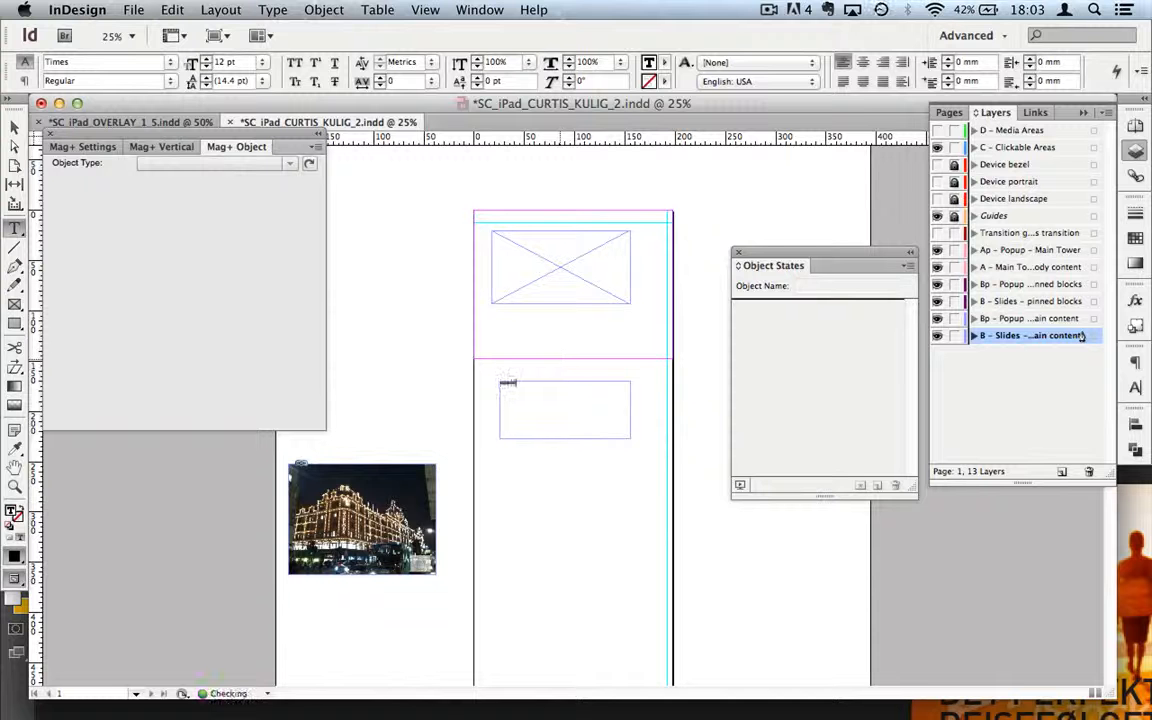
Step: Type HEADING in the text frame and make it 50 pt Bold
left_click(15, 127)
type("HEADIN")
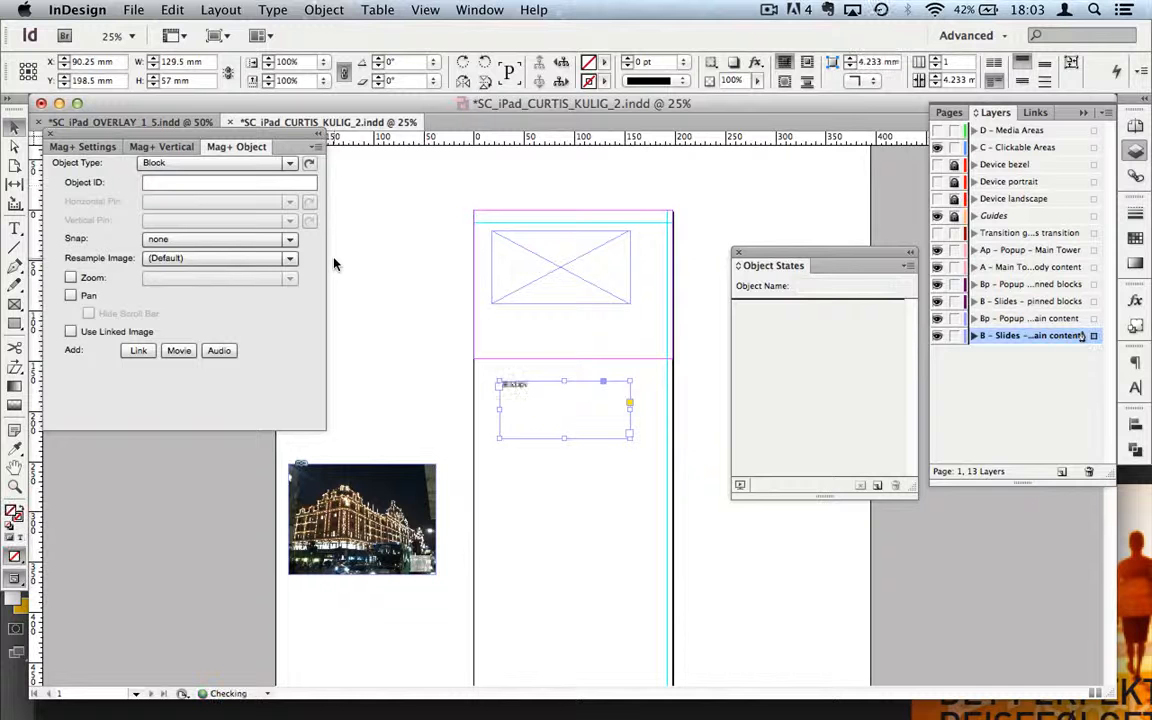
key("super+shift+period")
key("super+shift+period")
key("super+shift+period")
key("super+shift+period")
key("super+shift+period")
key("super+shift+period")
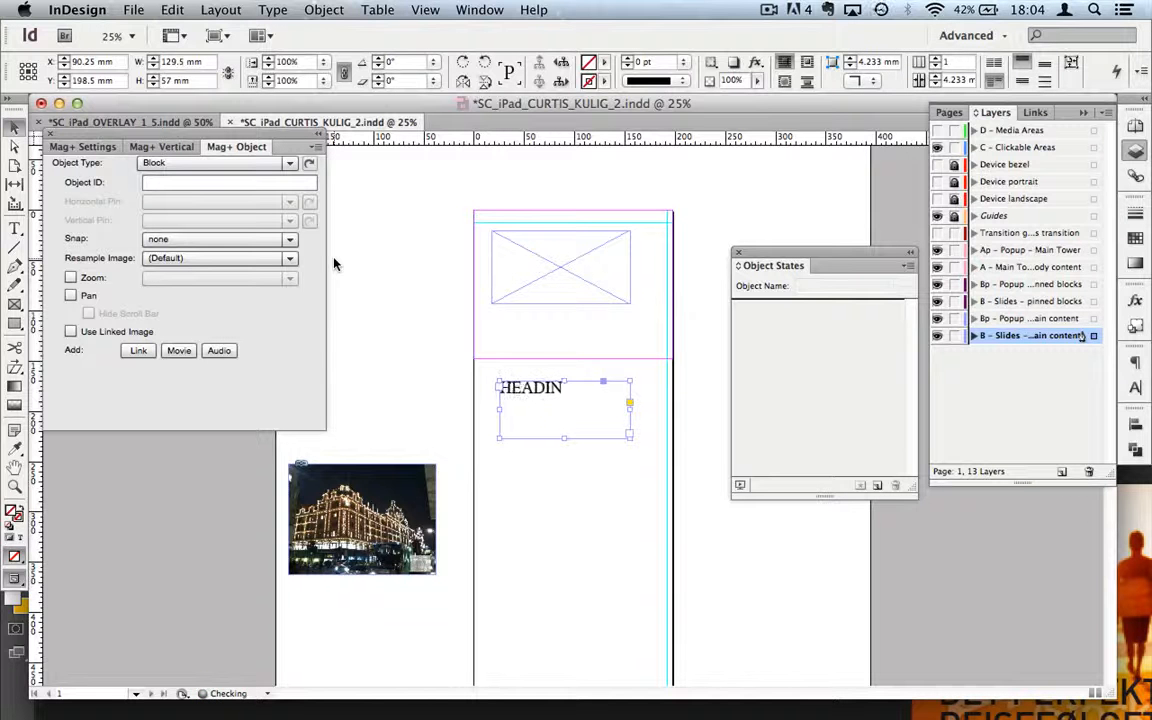
double_click(588, 396)
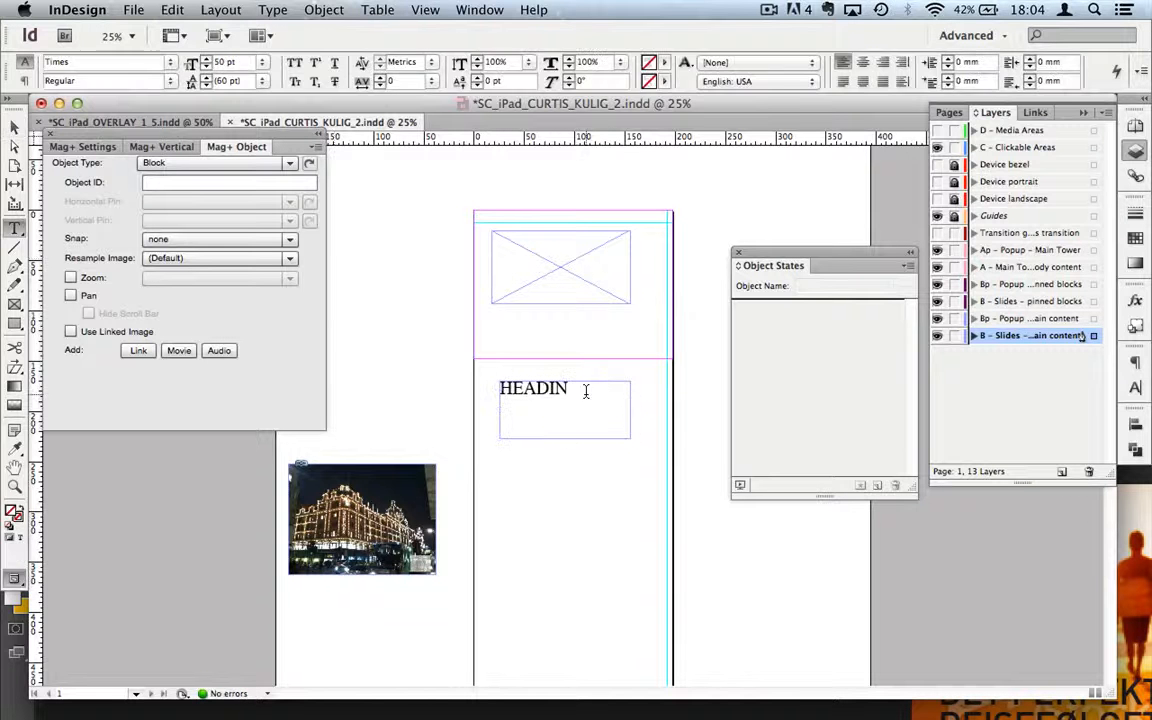
type("G")
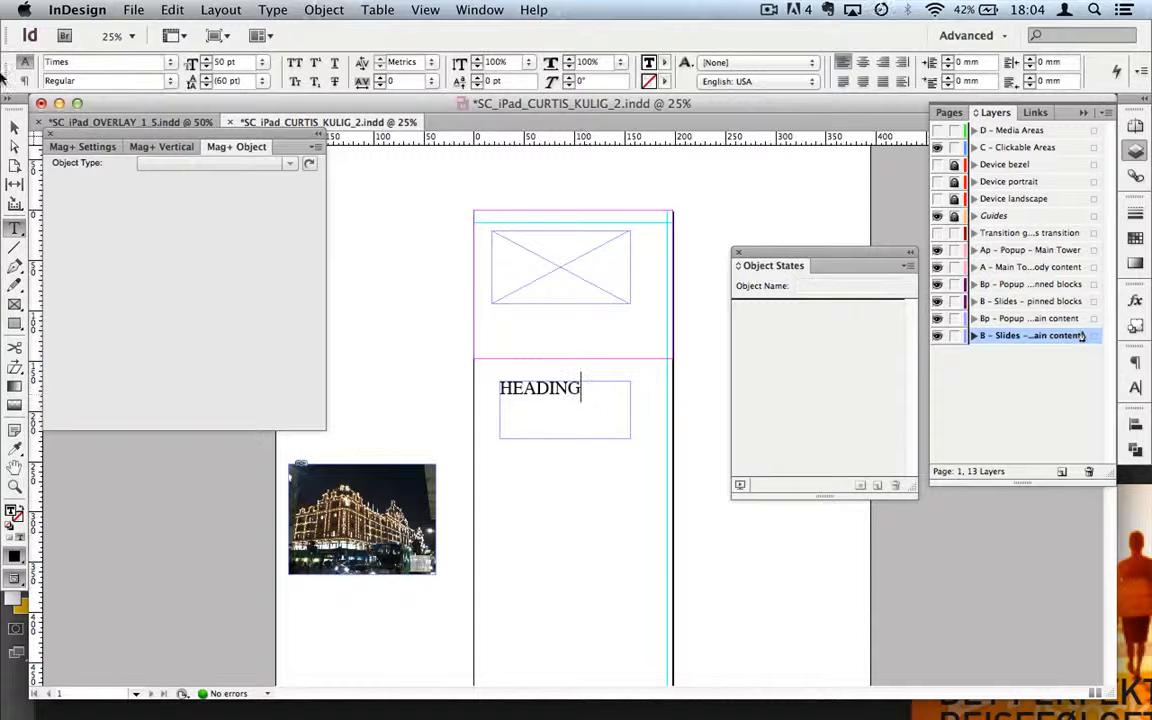
left_click(15, 125)
left_click(1135, 387)
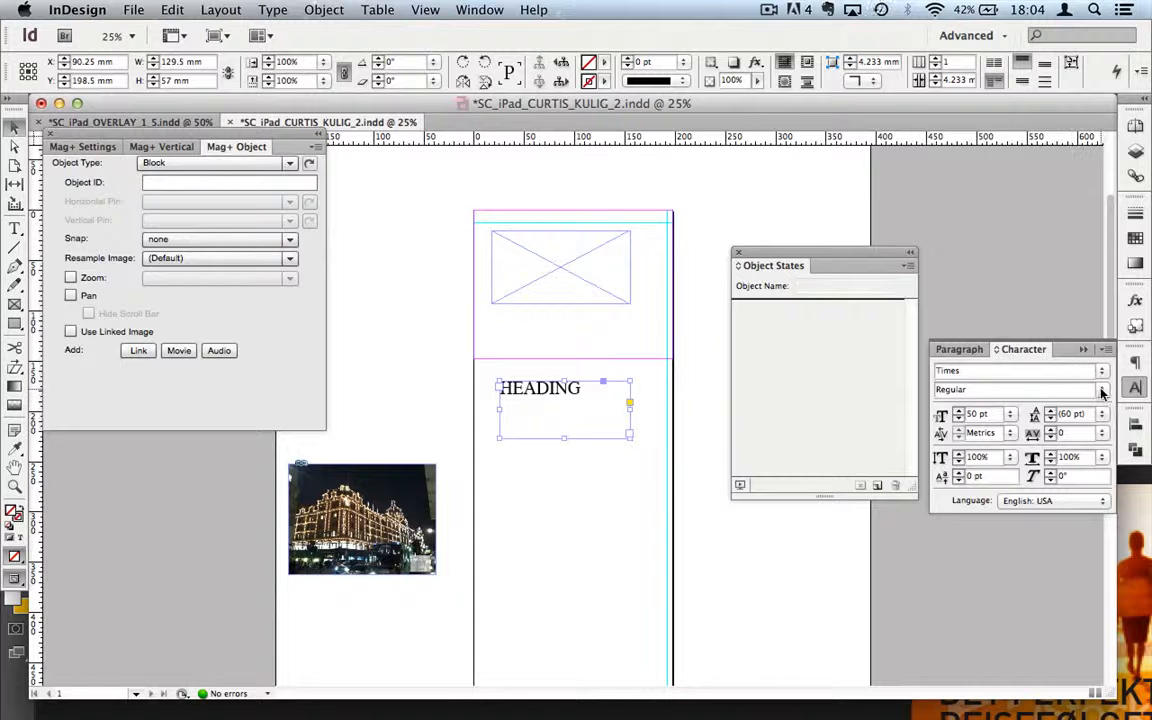
left_click(995, 389)
left_click(1015, 430)
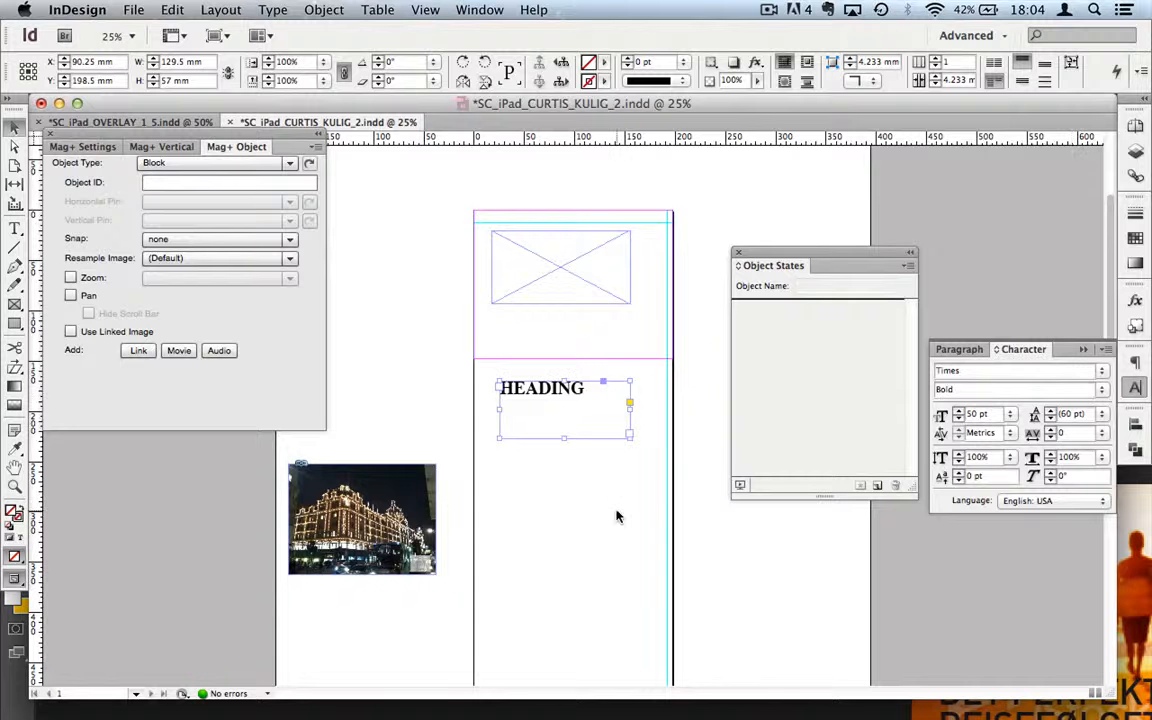
left_click(617, 514)
Step: Fit the heading frame to its text, resize the image frame to 160 × 98 mm, and centre HEADING below it
left_click(555, 397)
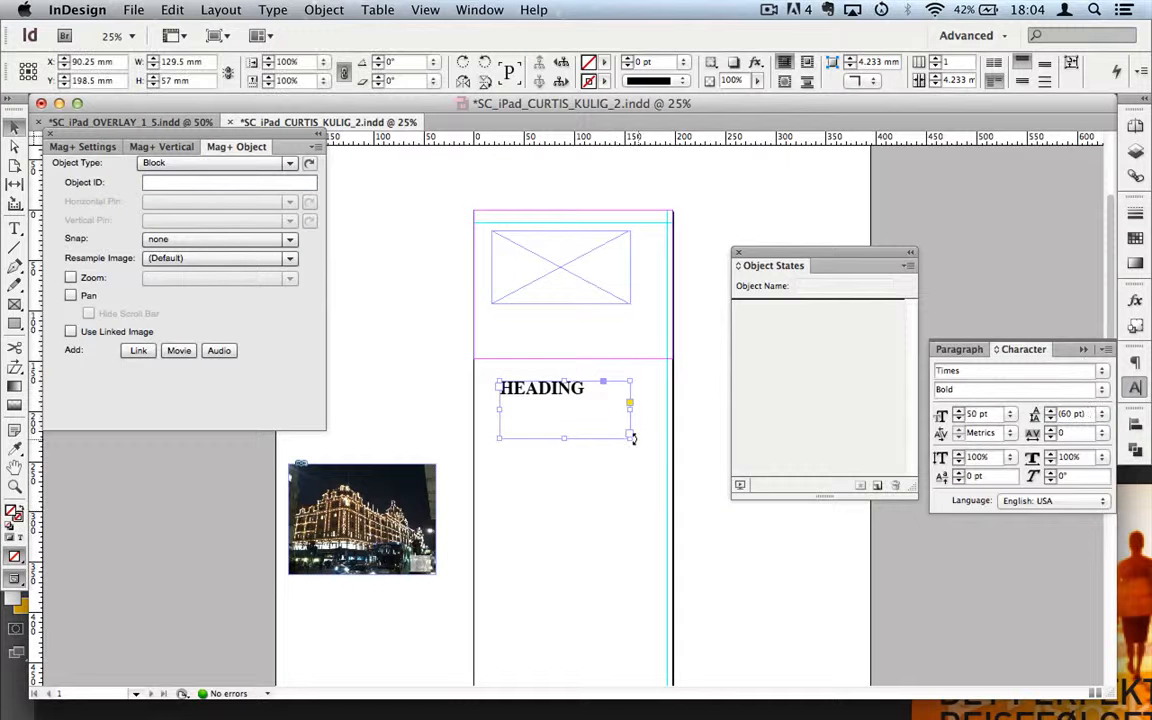
left_click(630, 435)
key("Escape")
left_click_drag(628, 437, 594, 406)
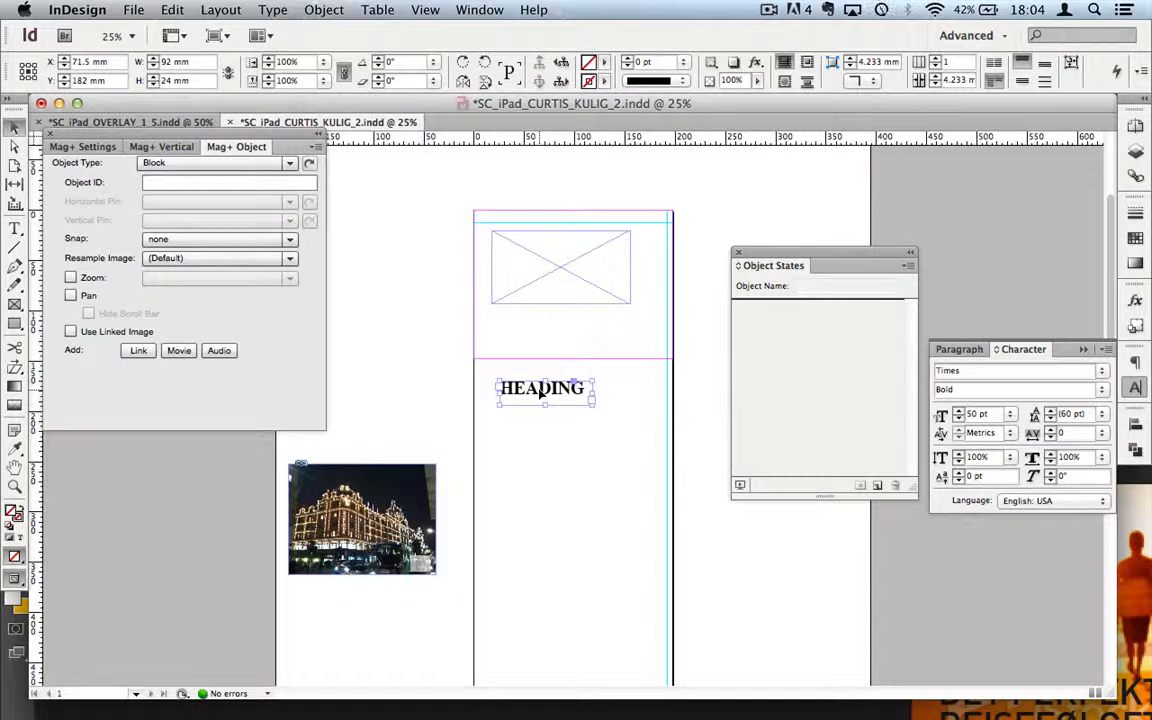
left_click(561, 258)
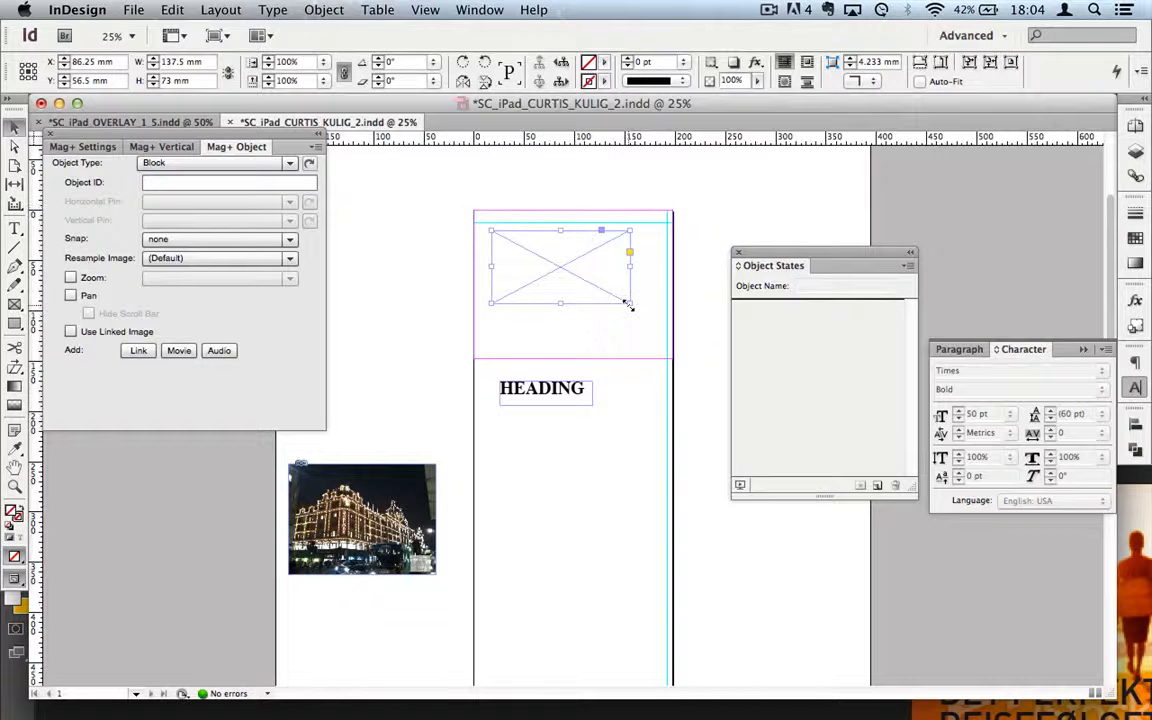
left_click_drag(628, 304, 654, 328)
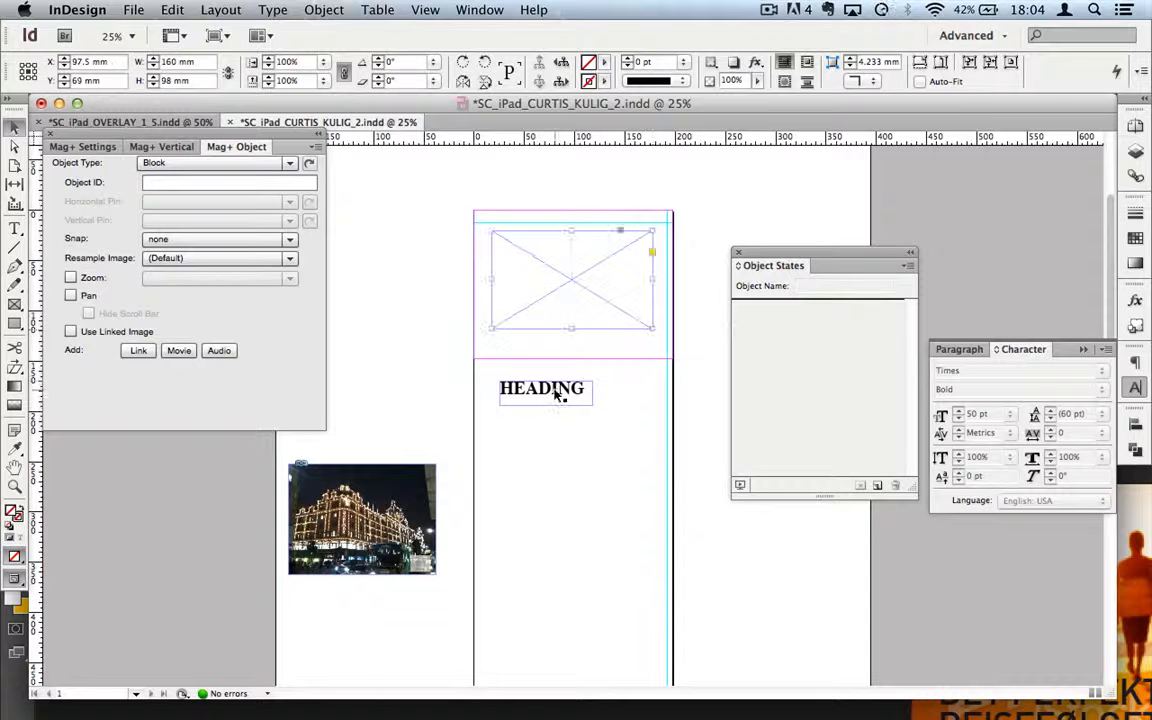
left_click_drag(589, 393, 612, 393)
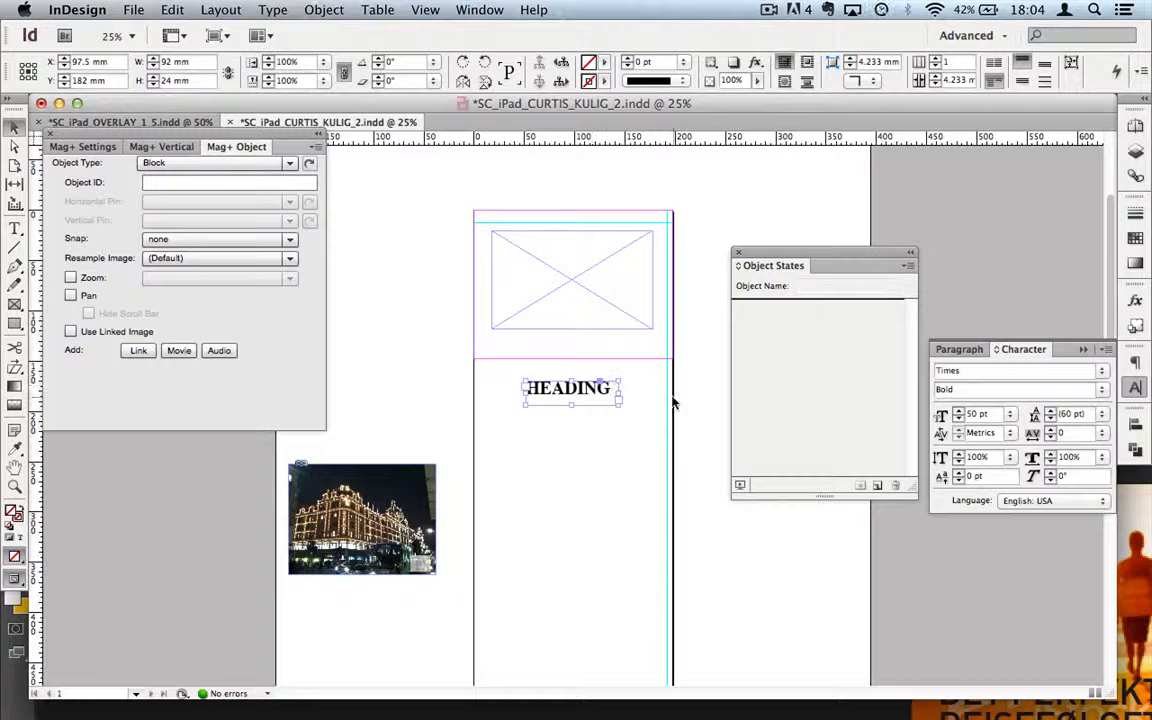
left_click(620, 317)
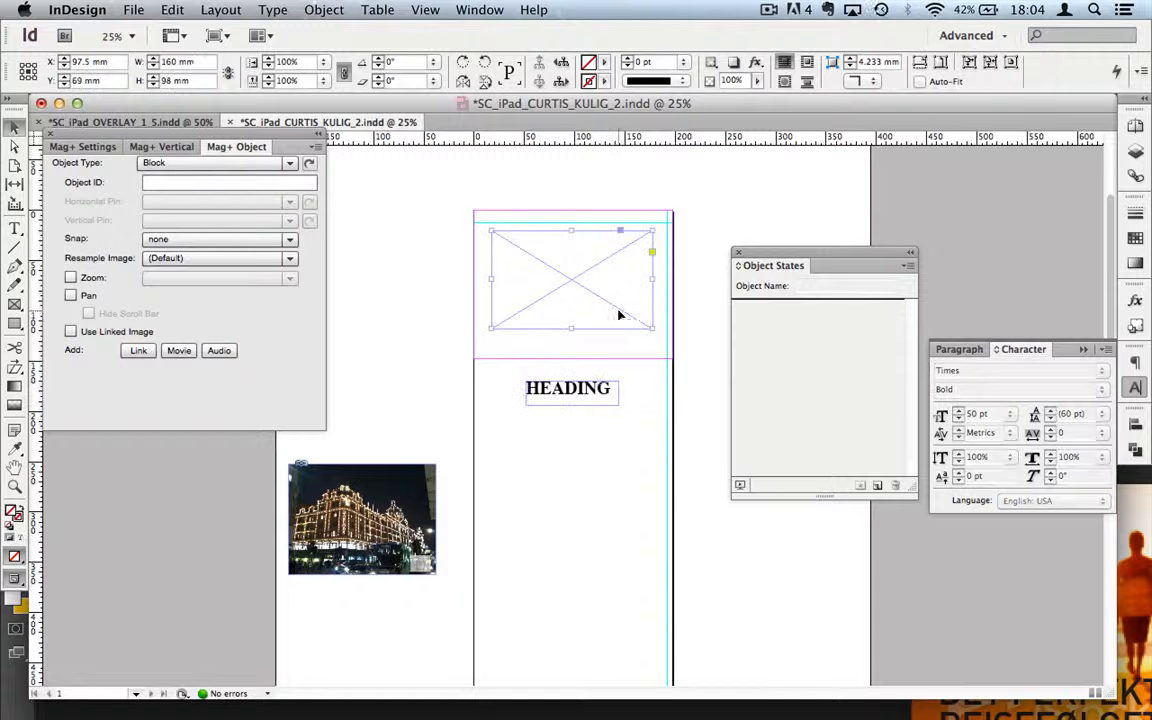
Step: Convert the placeholder frame into a two-state multi-state object
left_click(877, 487)
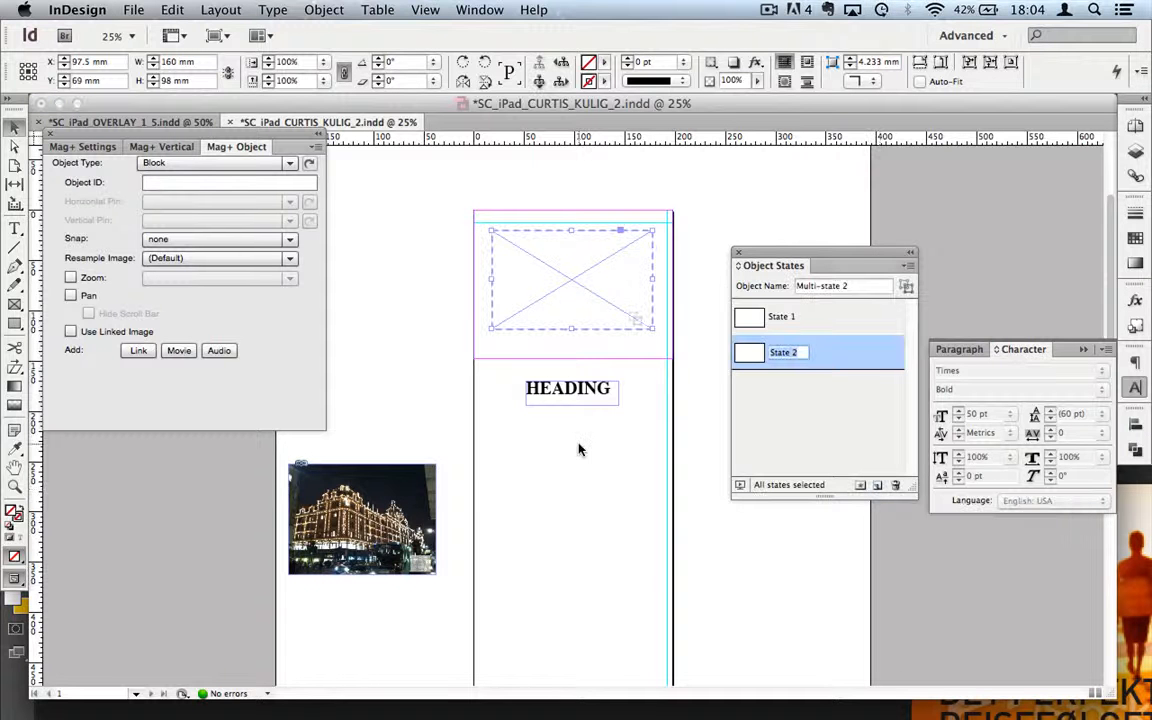
left_click(778, 318)
left_click(807, 354)
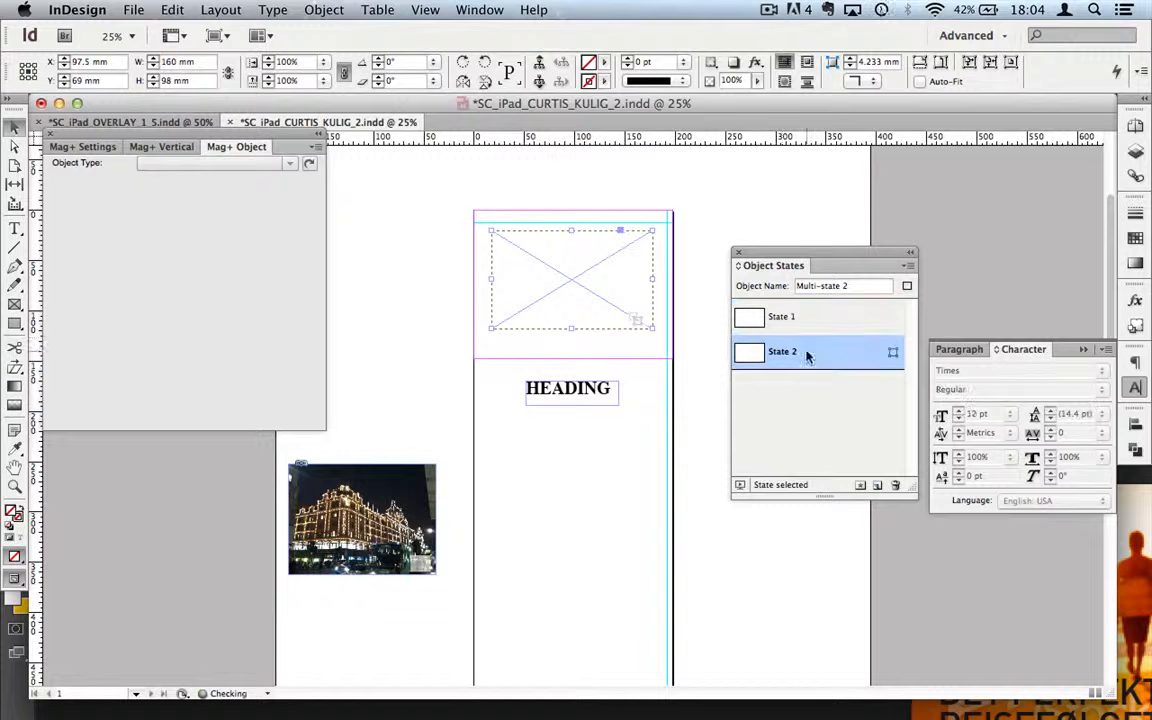
Step: Paste the HEADING text into State 2's frame
left_click(599, 399)
left_click(550, 288)
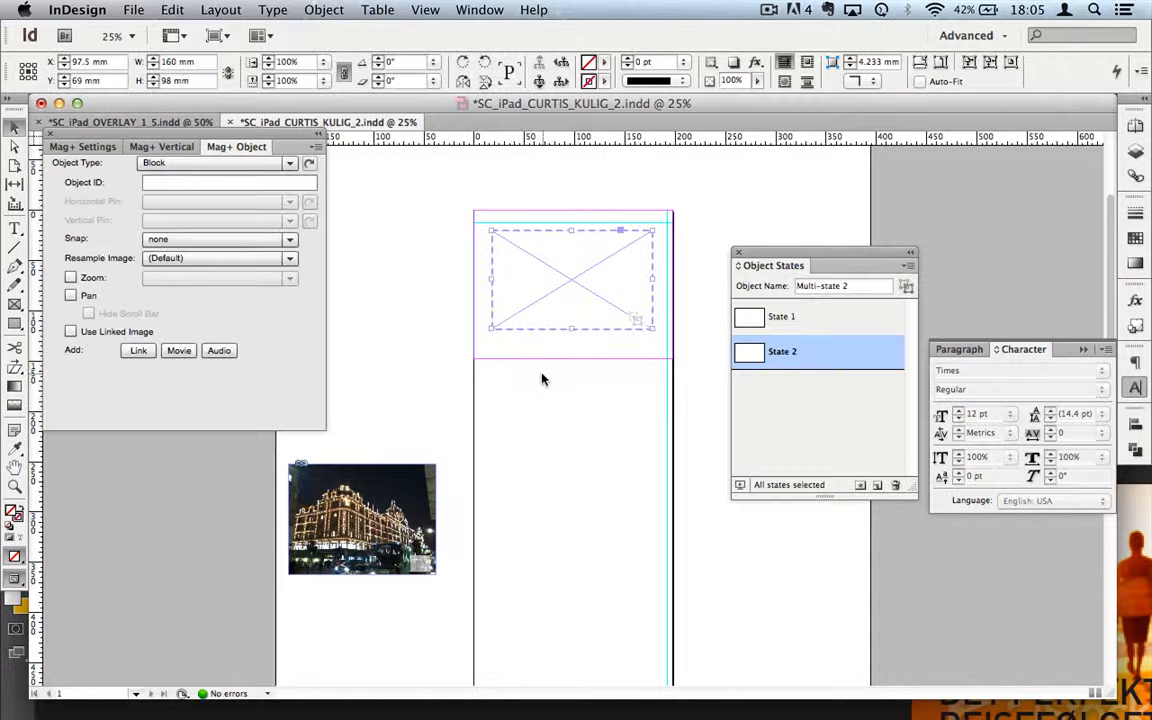
left_click(592, 293)
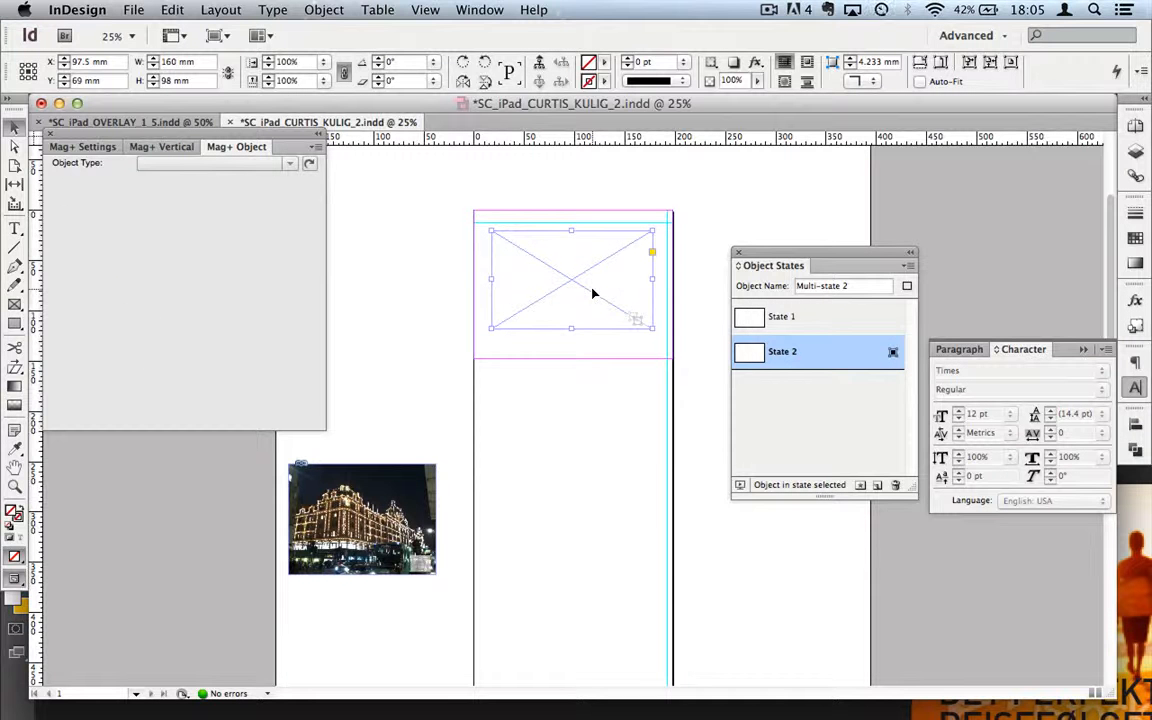
right_click(592, 293)
left_click(640, 348)
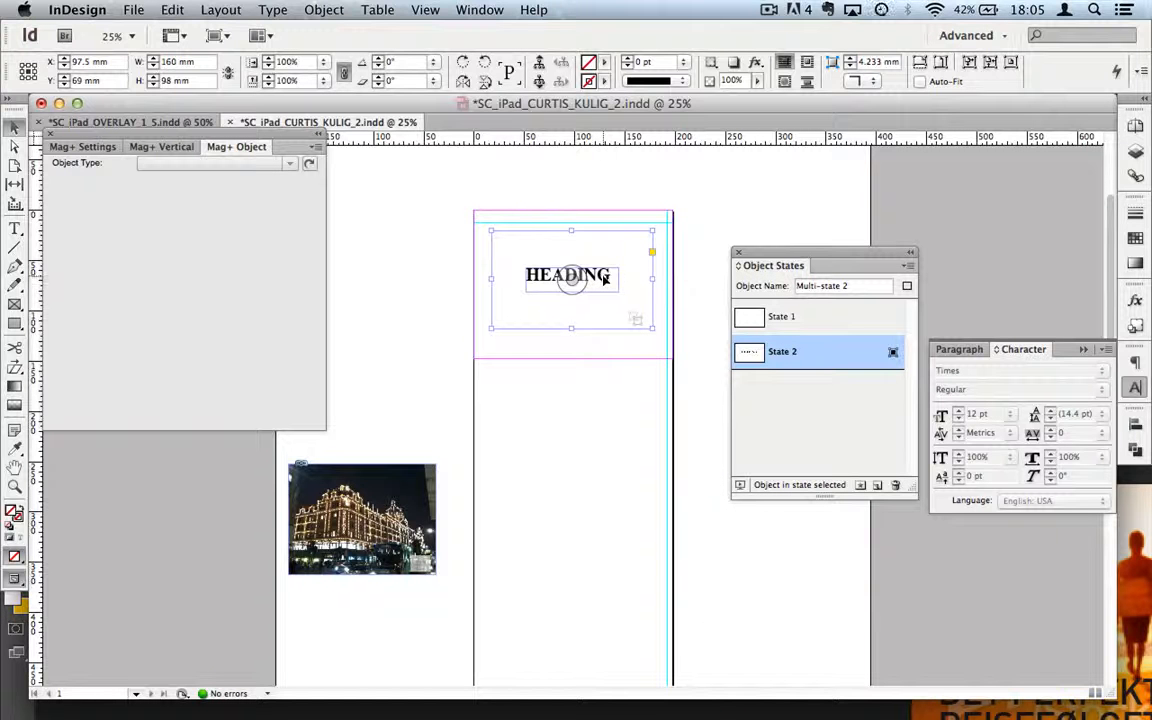
left_click(560, 501)
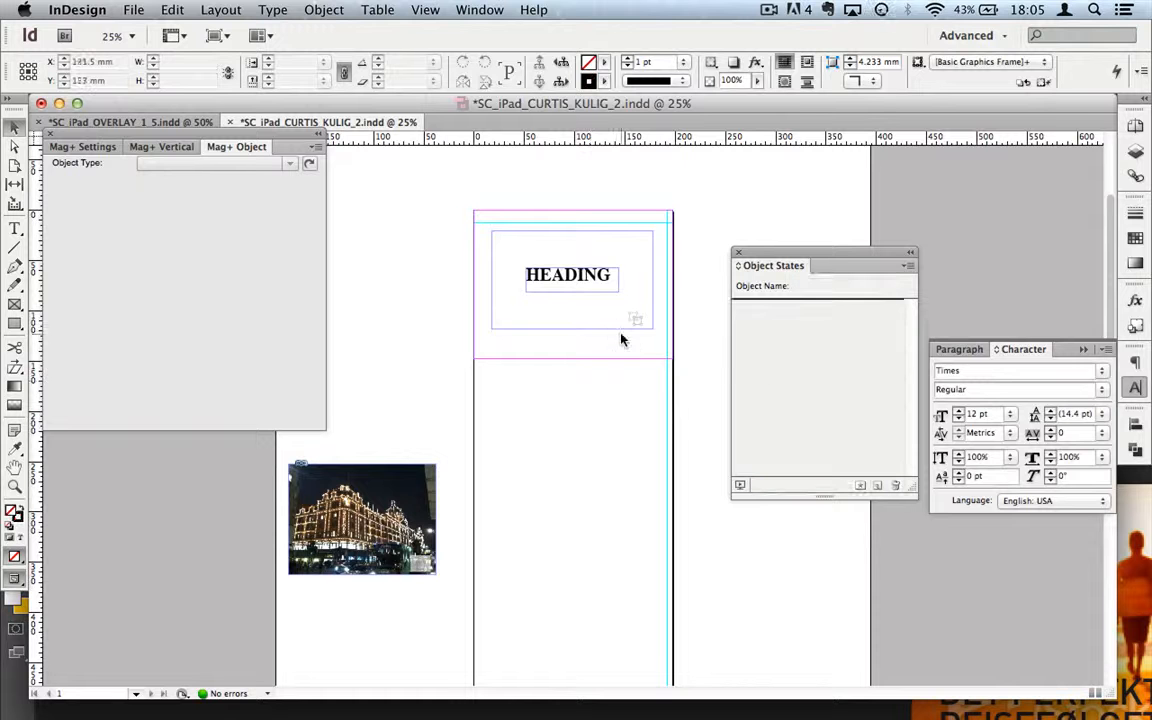
Step: Make the HEADING multi-state a Slideshow with Fade transition and Auto Play every 3 seconds
left_click(577, 311)
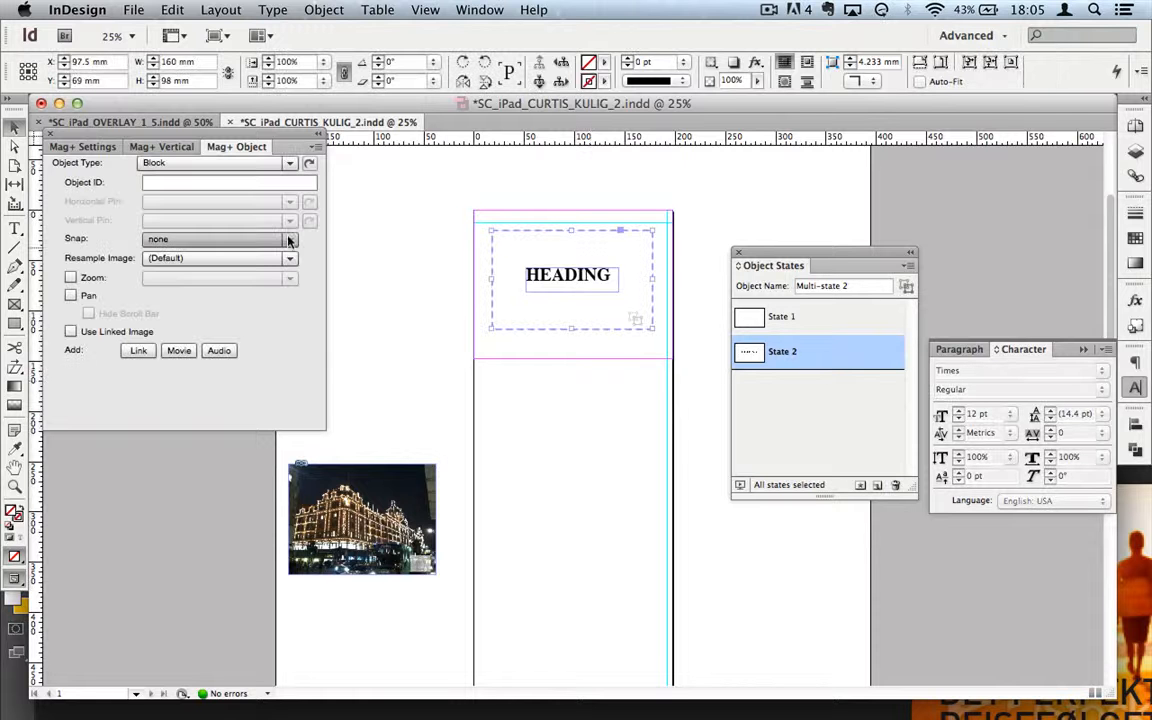
left_click(300, 164)
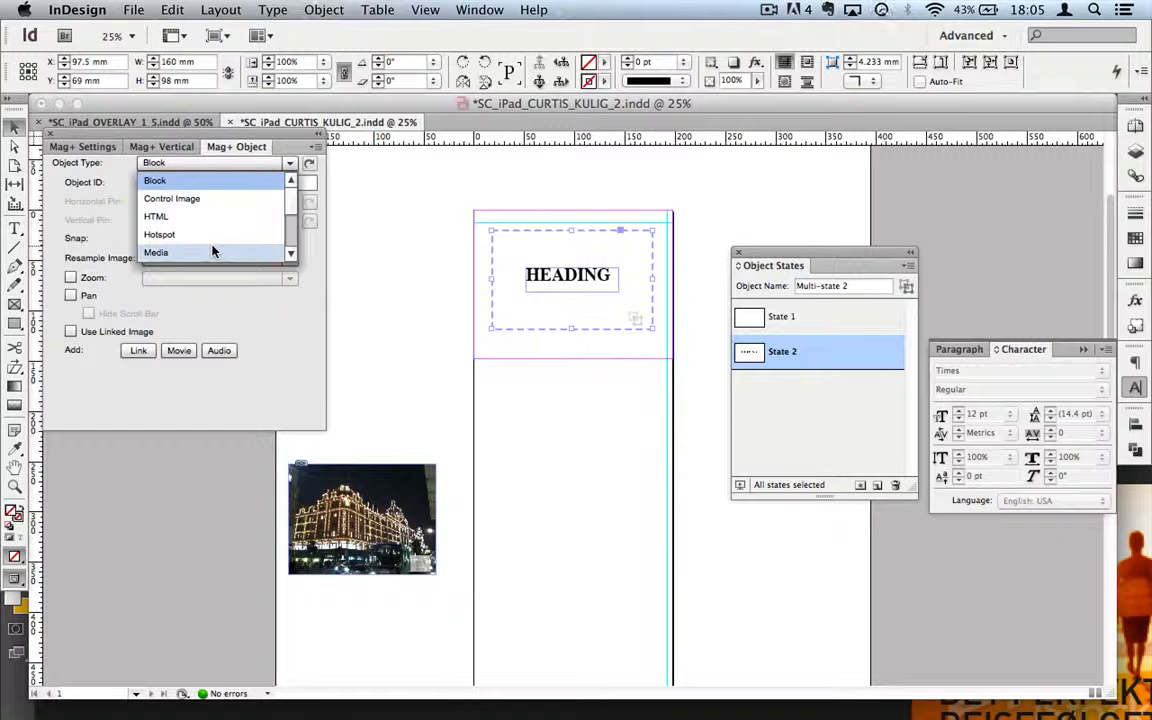
scroll(212, 252, "down", 2)
scroll(212, 252, "down", 4)
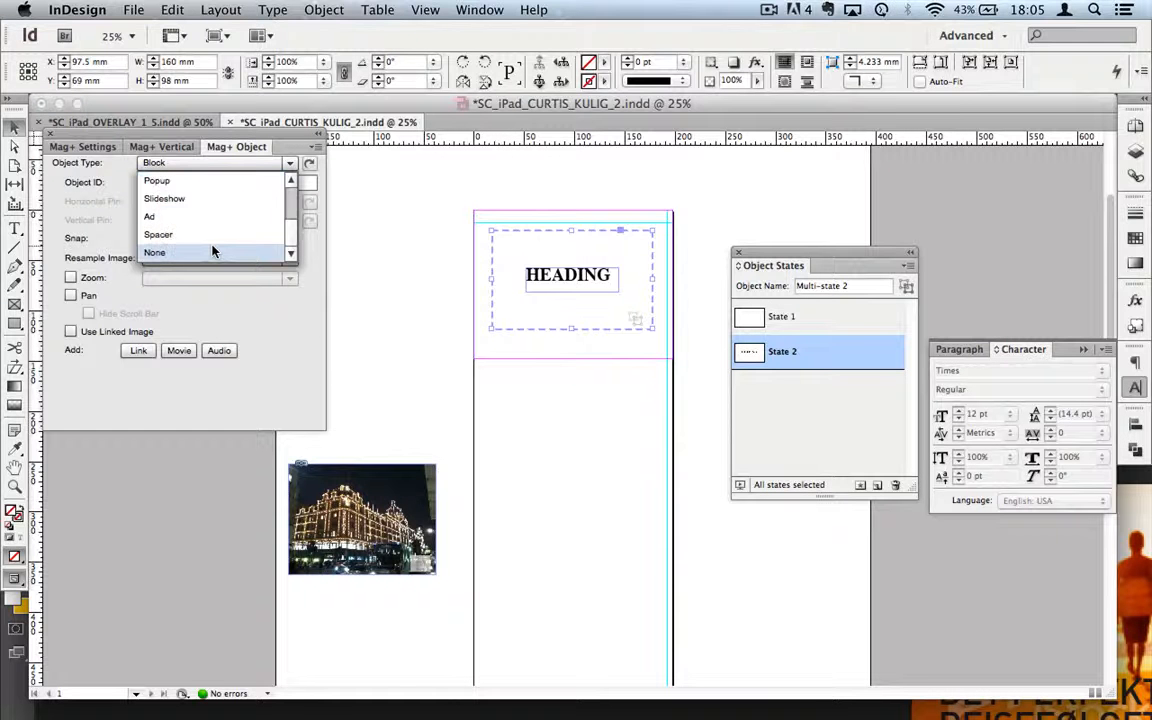
left_click(172, 199)
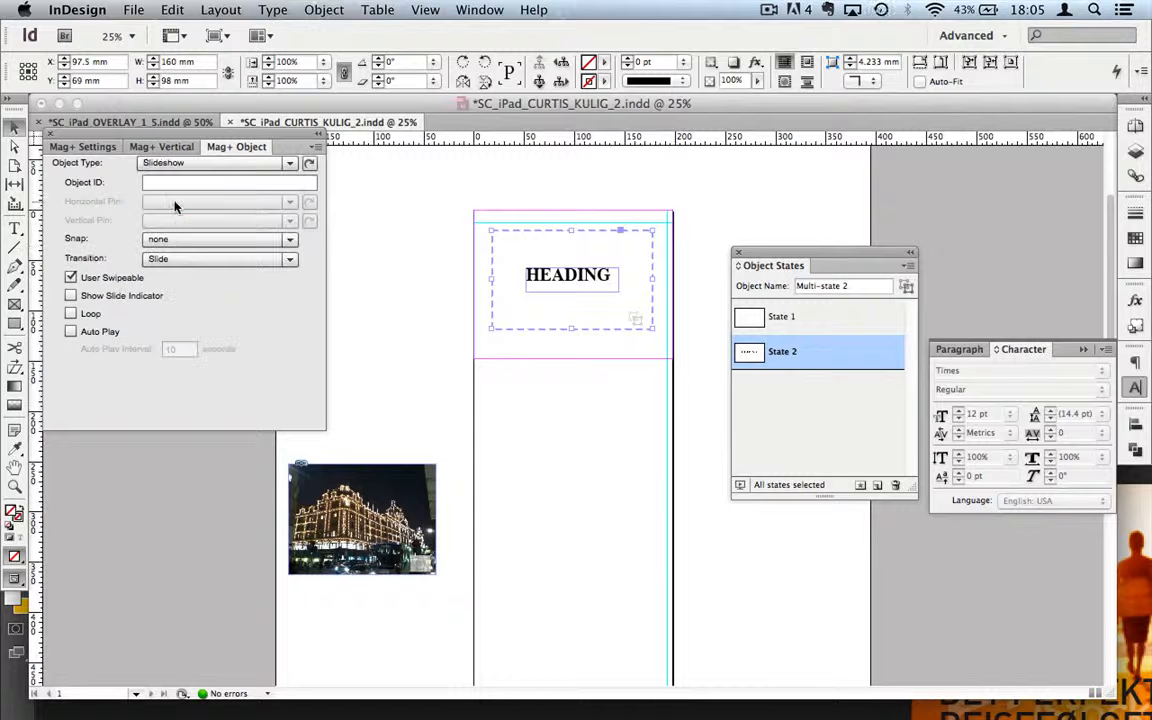
left_click(291, 264)
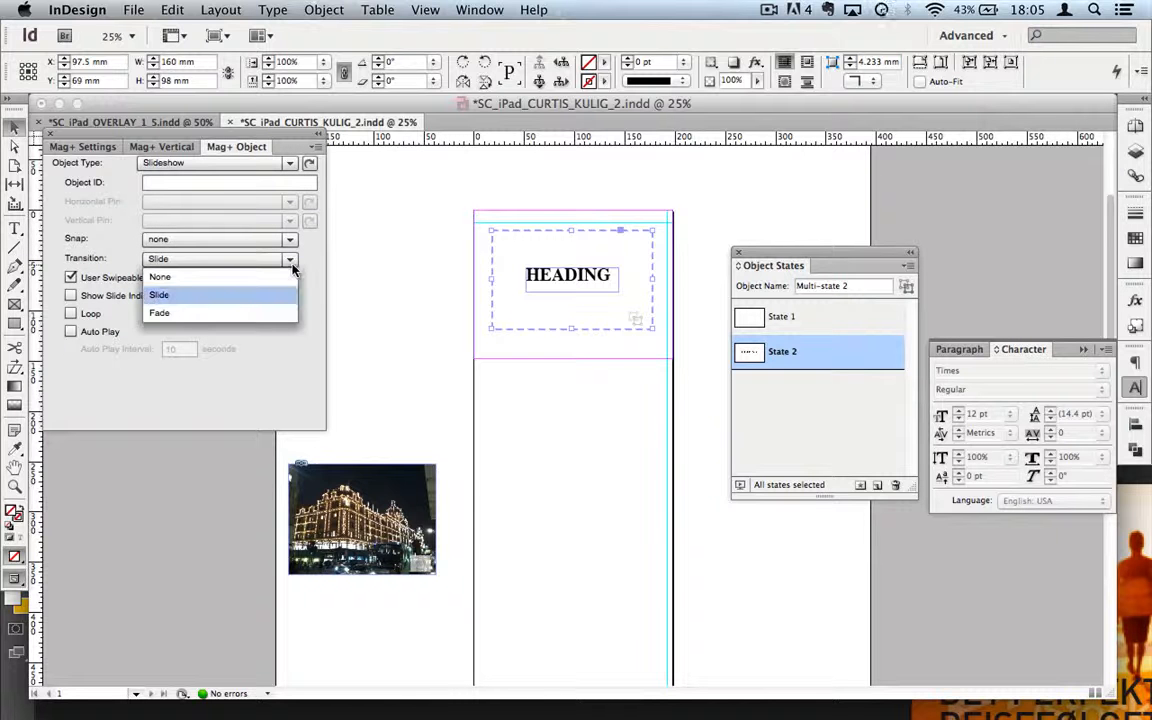
left_click(203, 315)
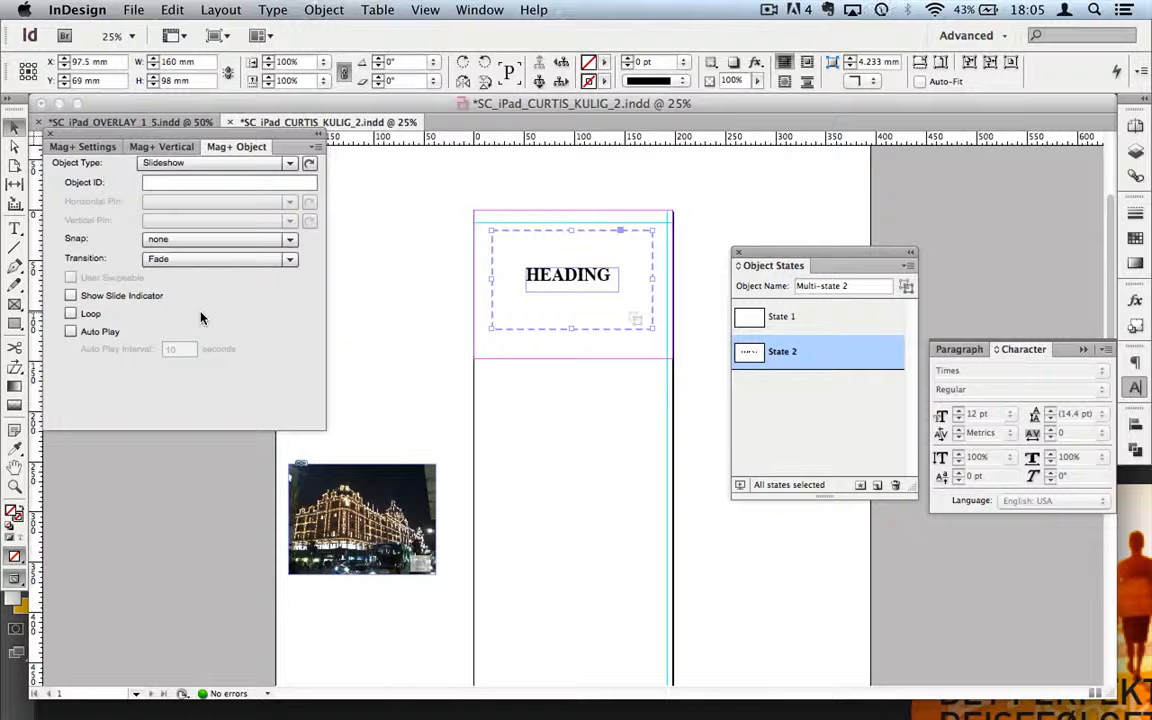
left_click(71, 331)
left_click_drag(184, 351, 160, 352)
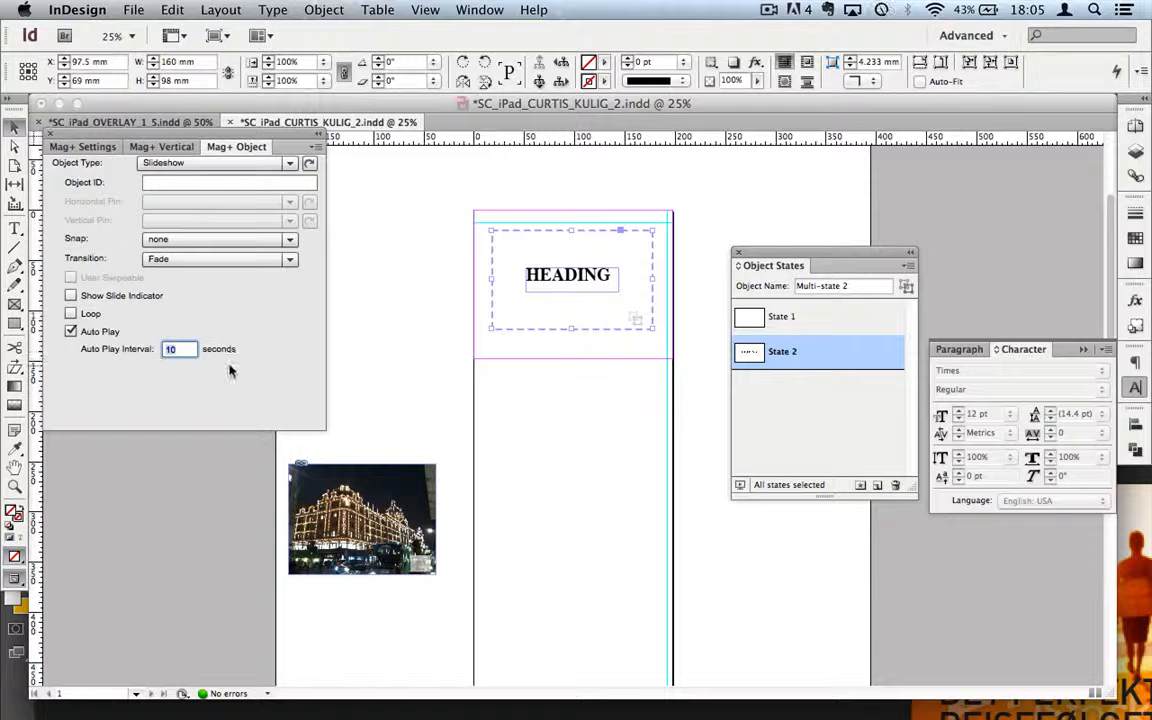
type("3")
Step: Reselect the object and flip between its placeholder and HEADING states
left_click(599, 465)
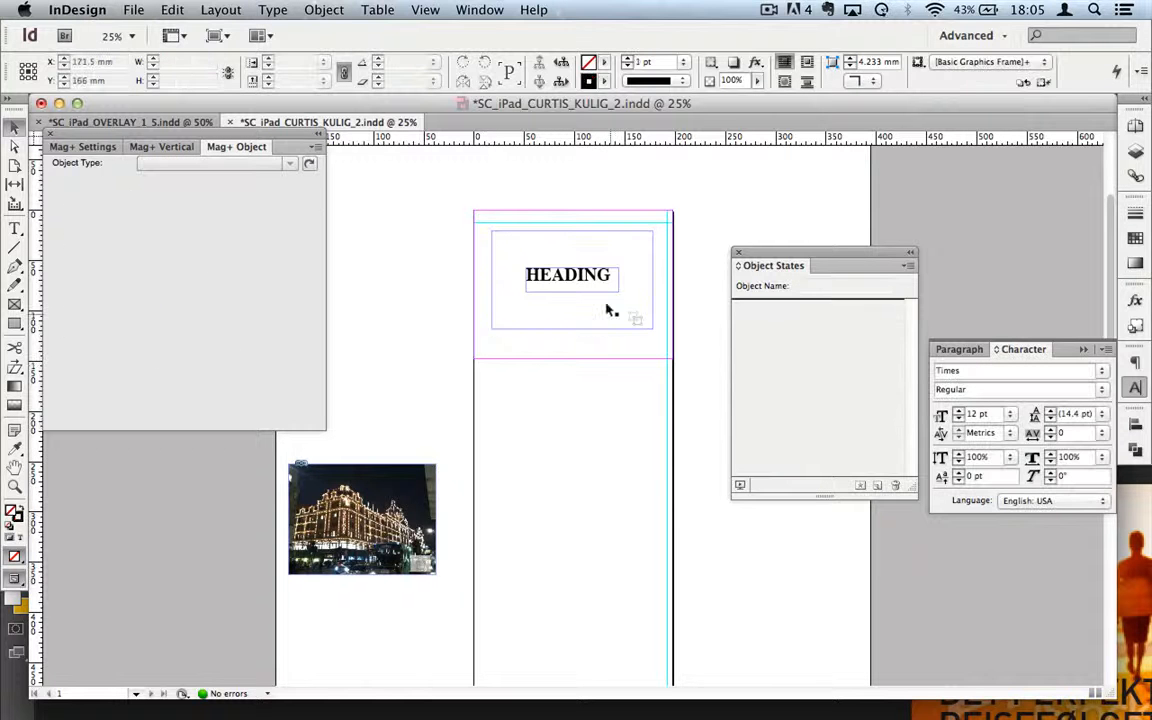
left_click(609, 307)
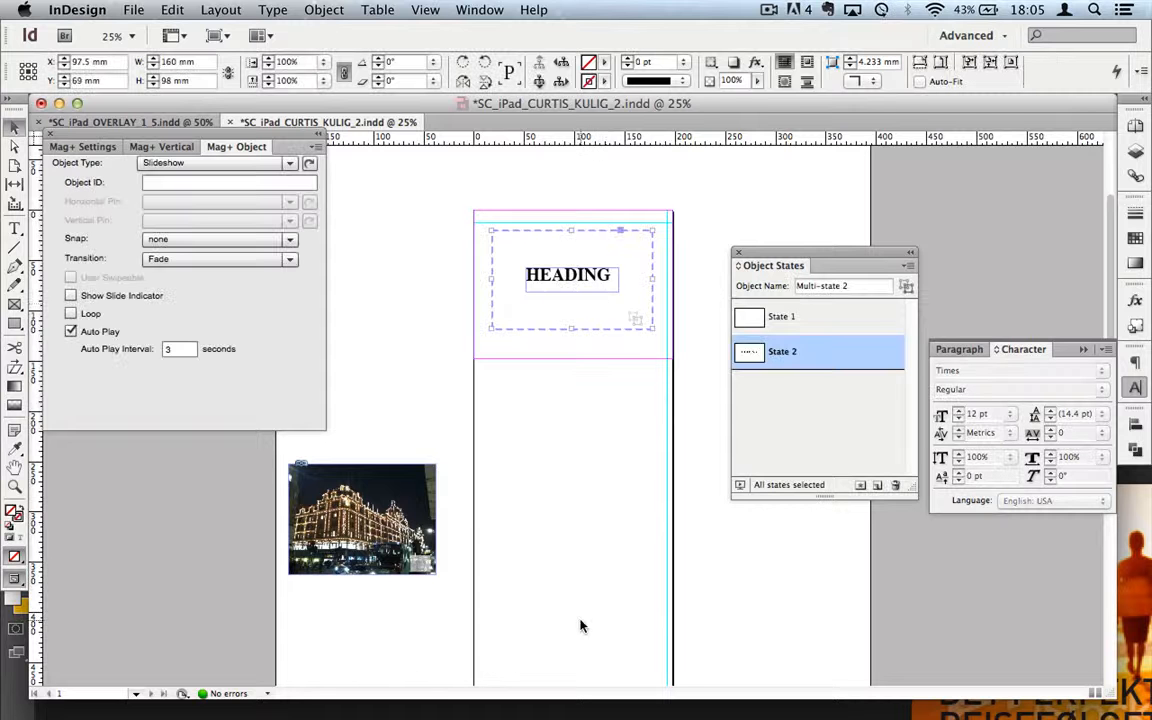
left_click(786, 317)
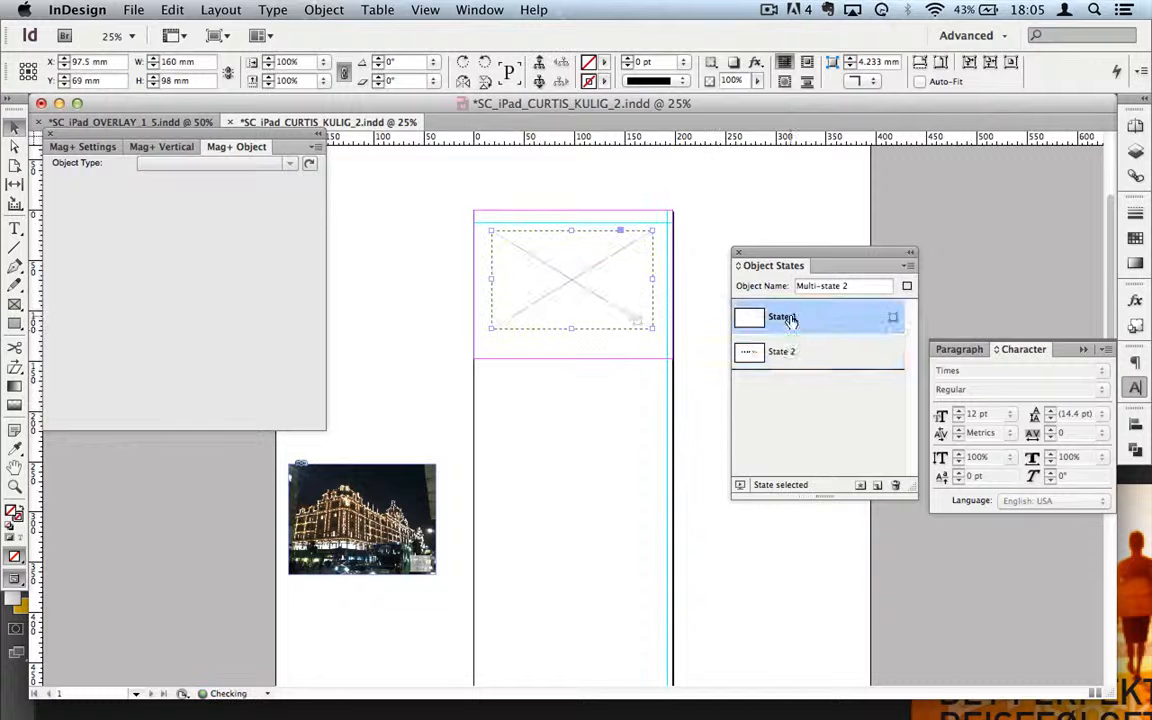
left_click(779, 358)
left_click(787, 318)
left_click(170, 148)
Step: Fast Review the page on the iPad Simulator to check the HEADING slideshow, then return to InDesign
left_click(95, 451)
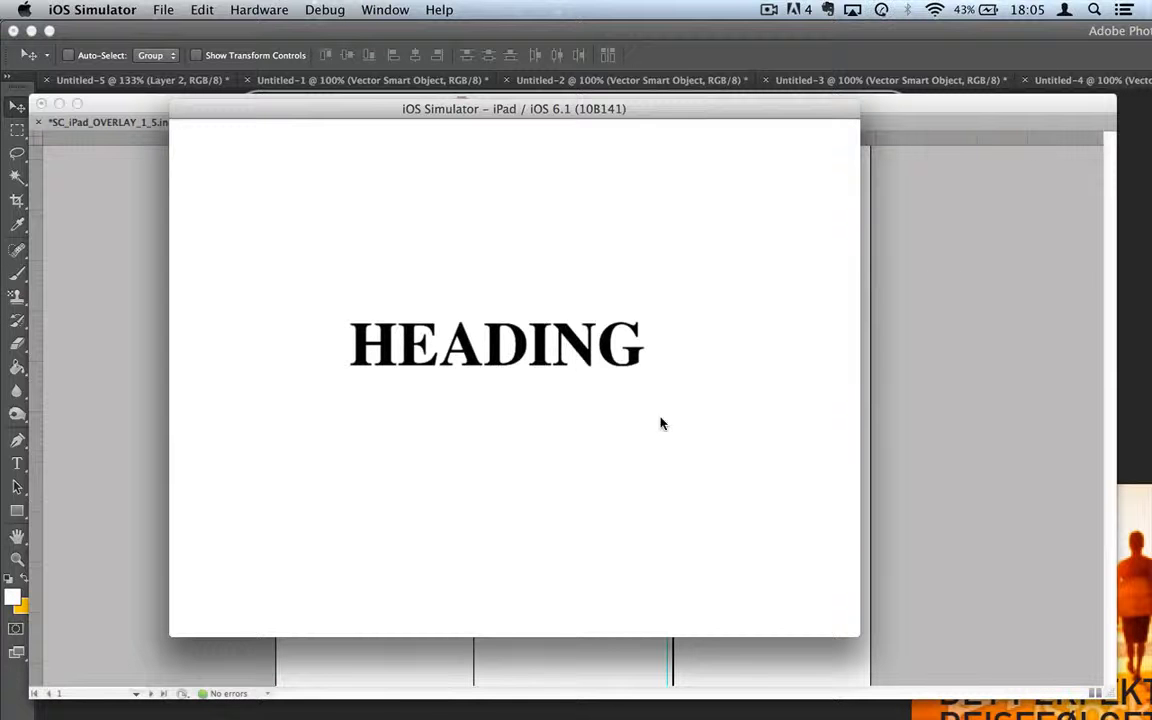
left_click(944, 323)
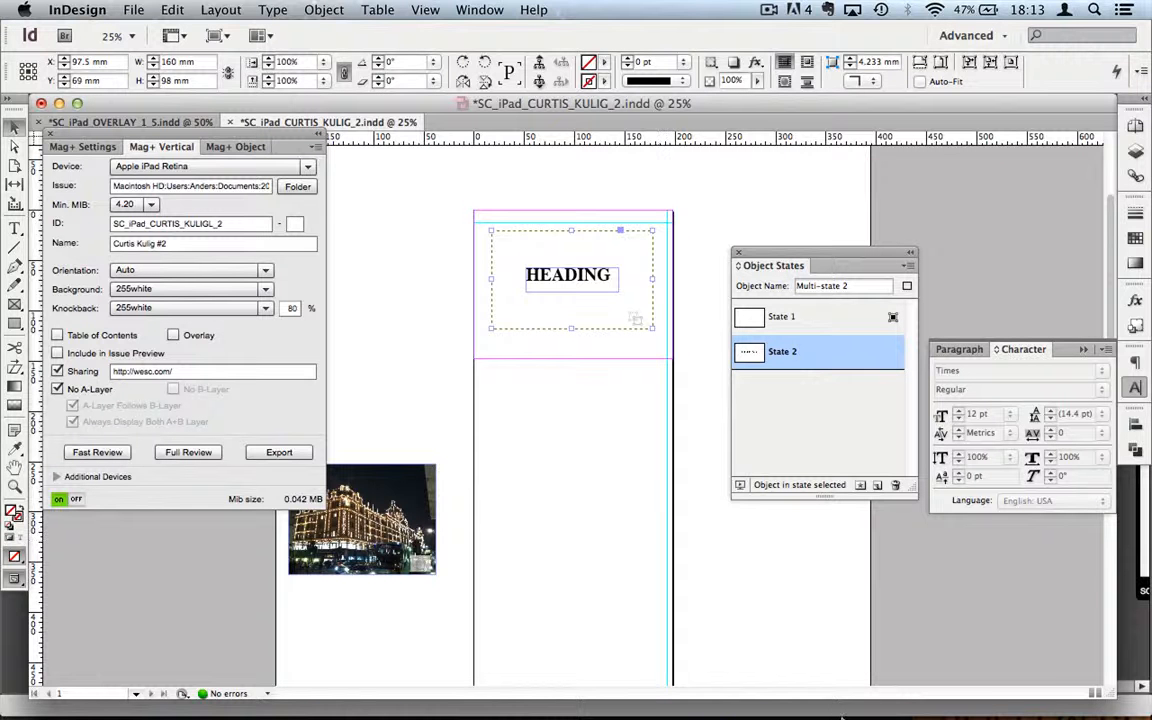
Step: Switch from InDesign to Mag+ Production from the Dock
mouse_move(839, 712)
left_click(998, 697)
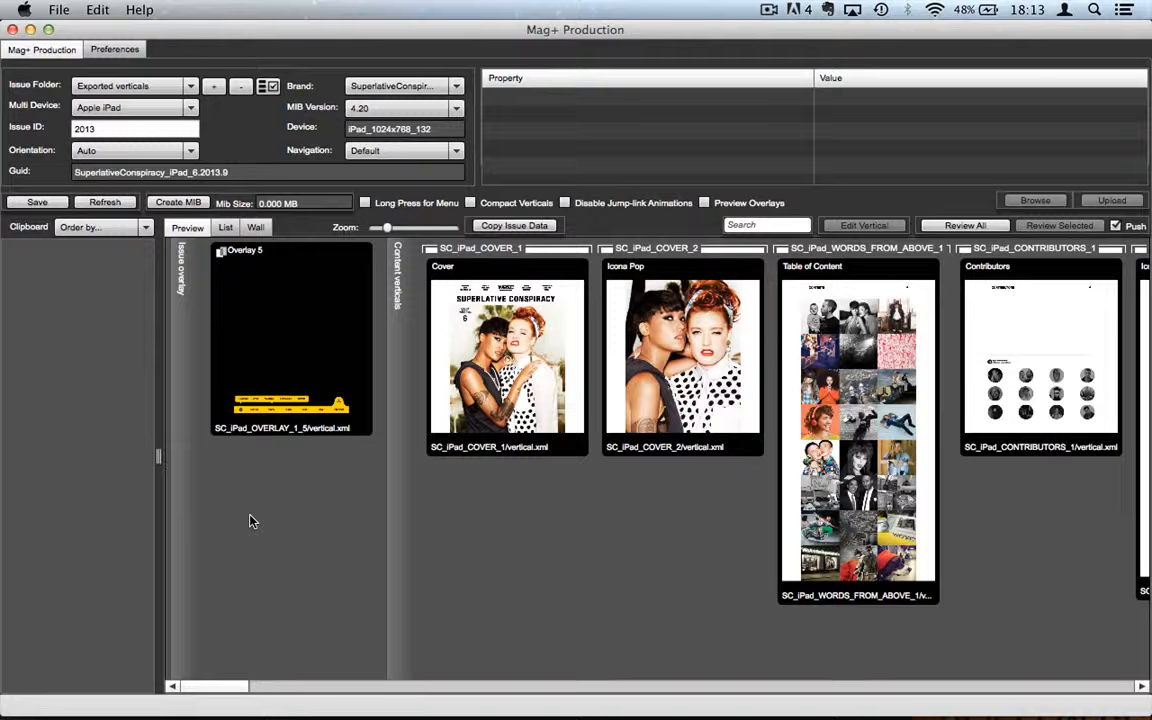
Step: Add a new issue and browse to Superlative Conspiracy #6 > Exported verticals > Apple iPad
left_click(215, 92)
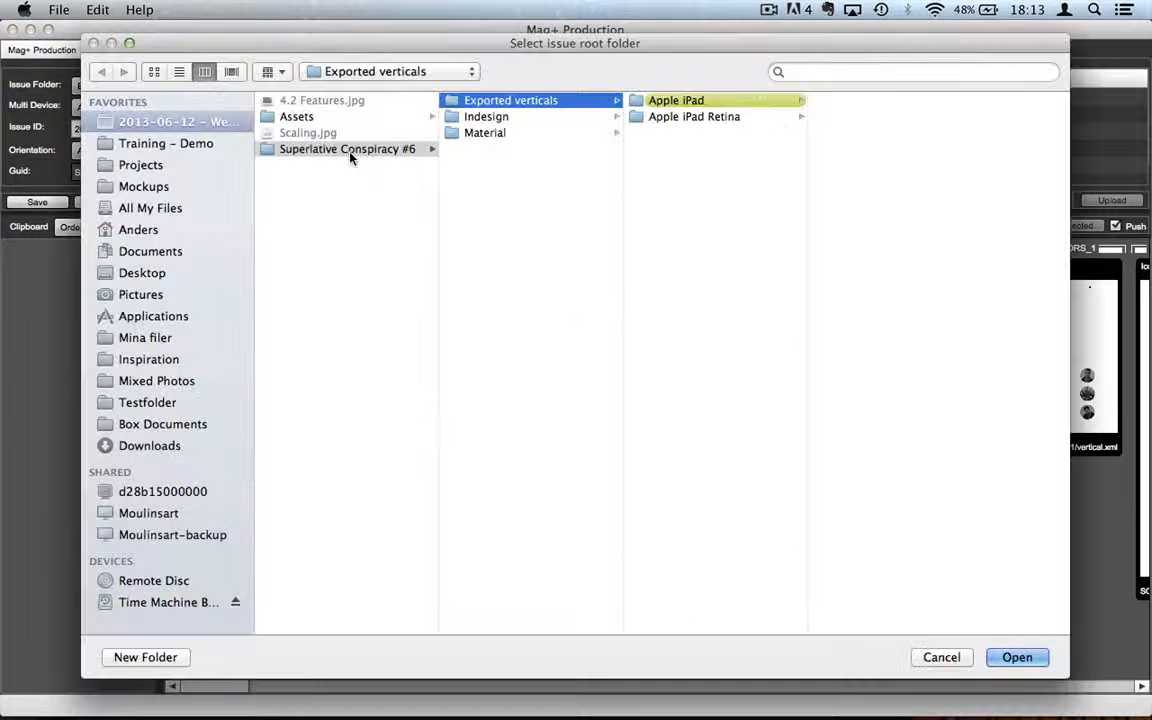
key("Left")
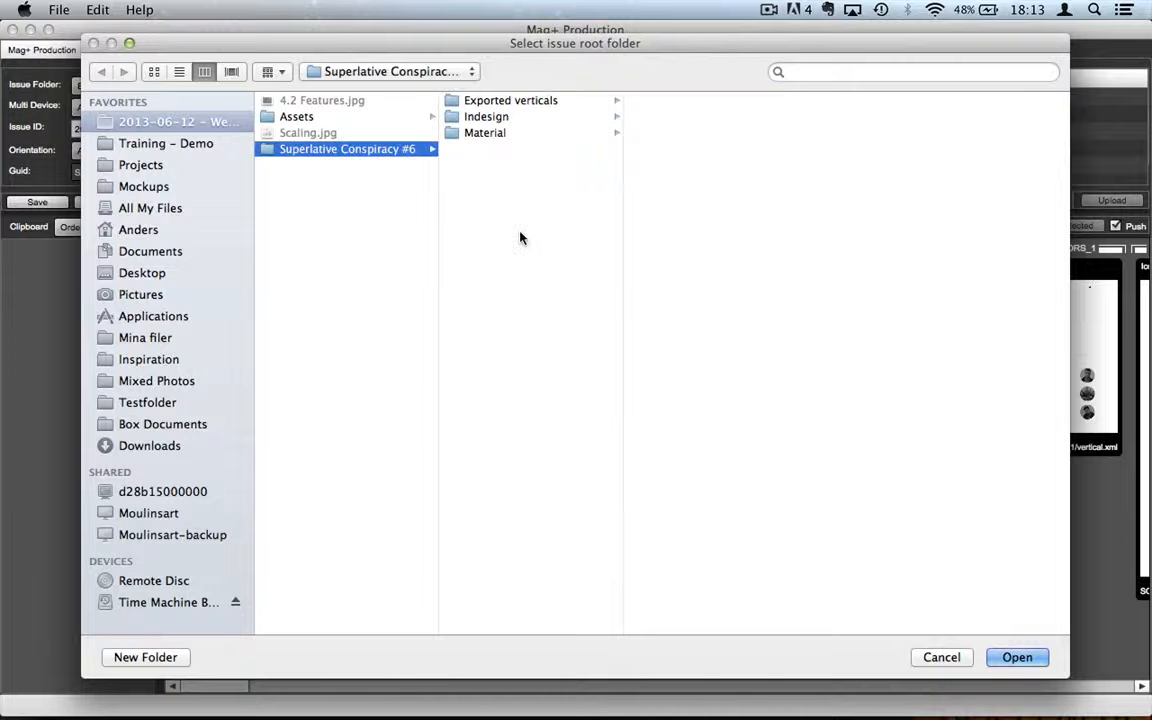
left_click(482, 117)
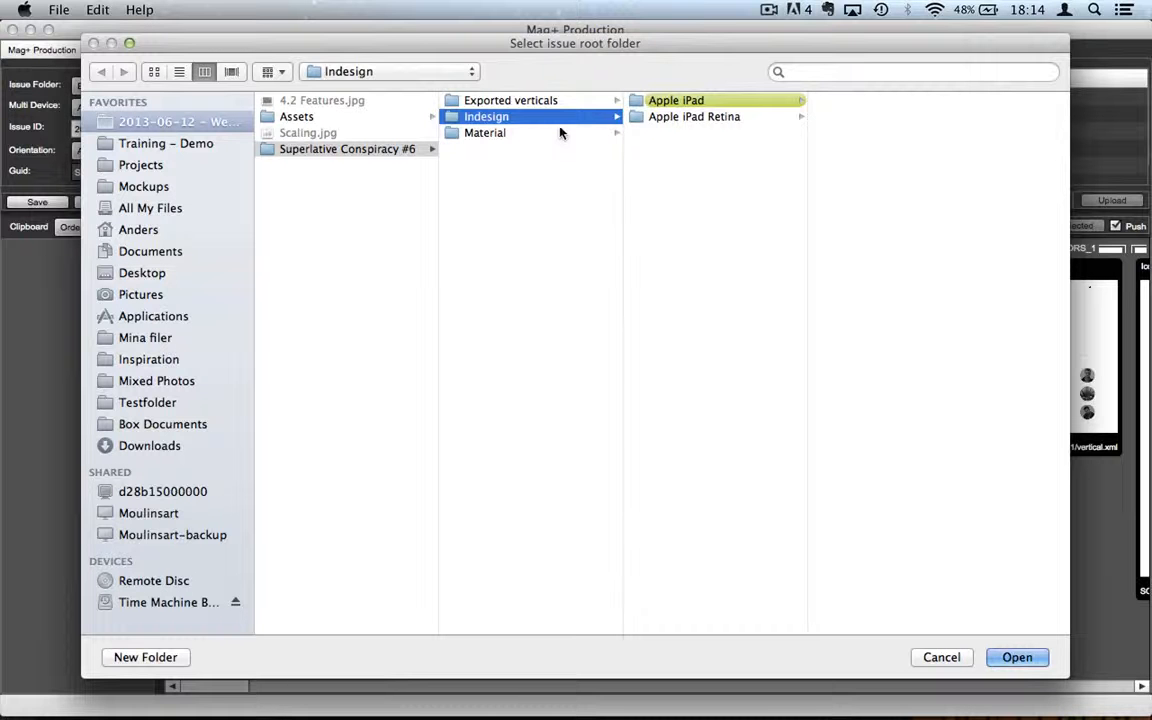
left_click(684, 102)
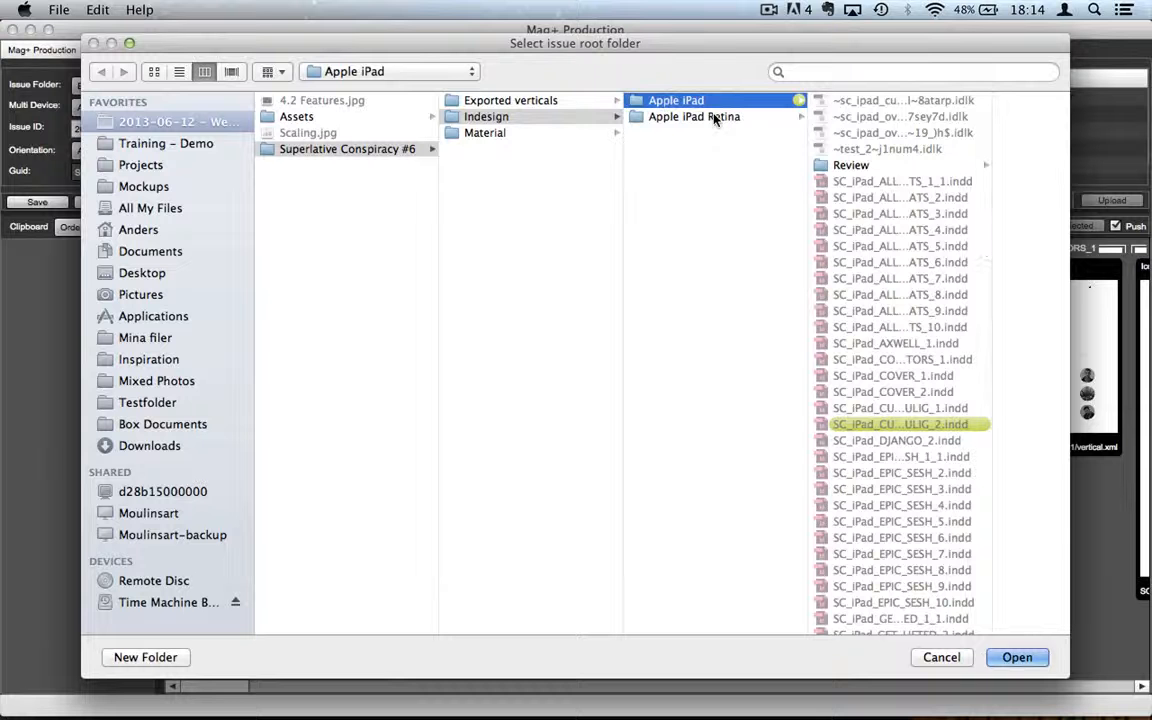
left_click(715, 118)
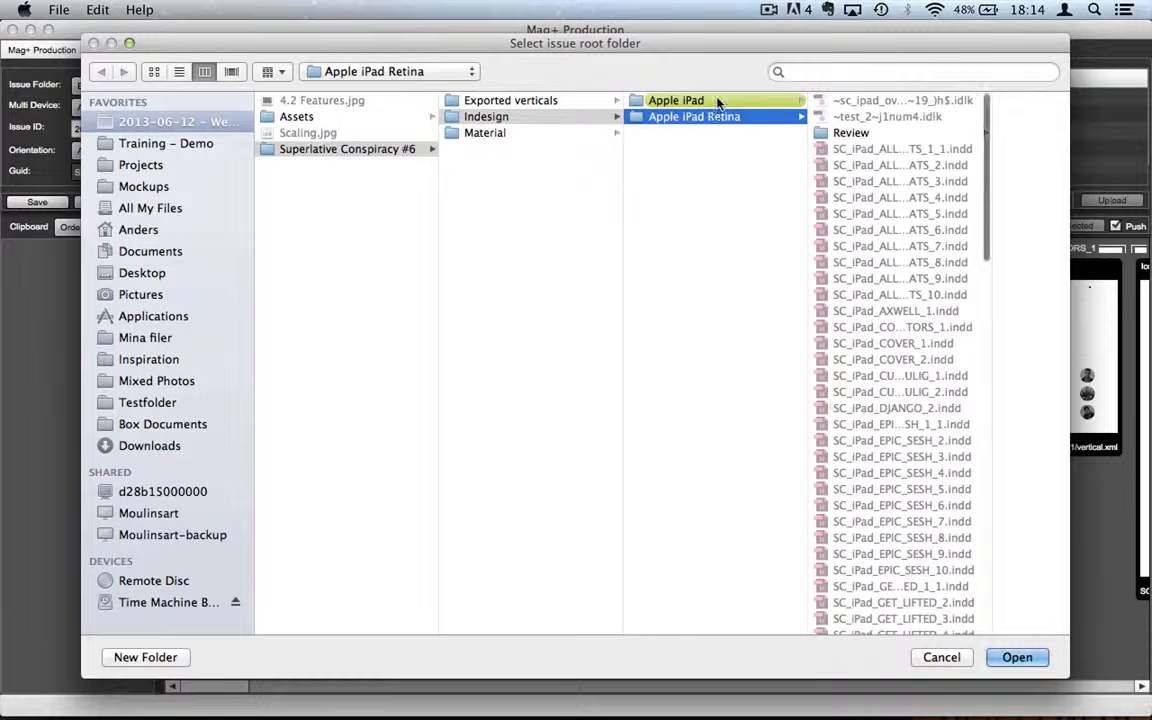
left_click(716, 102)
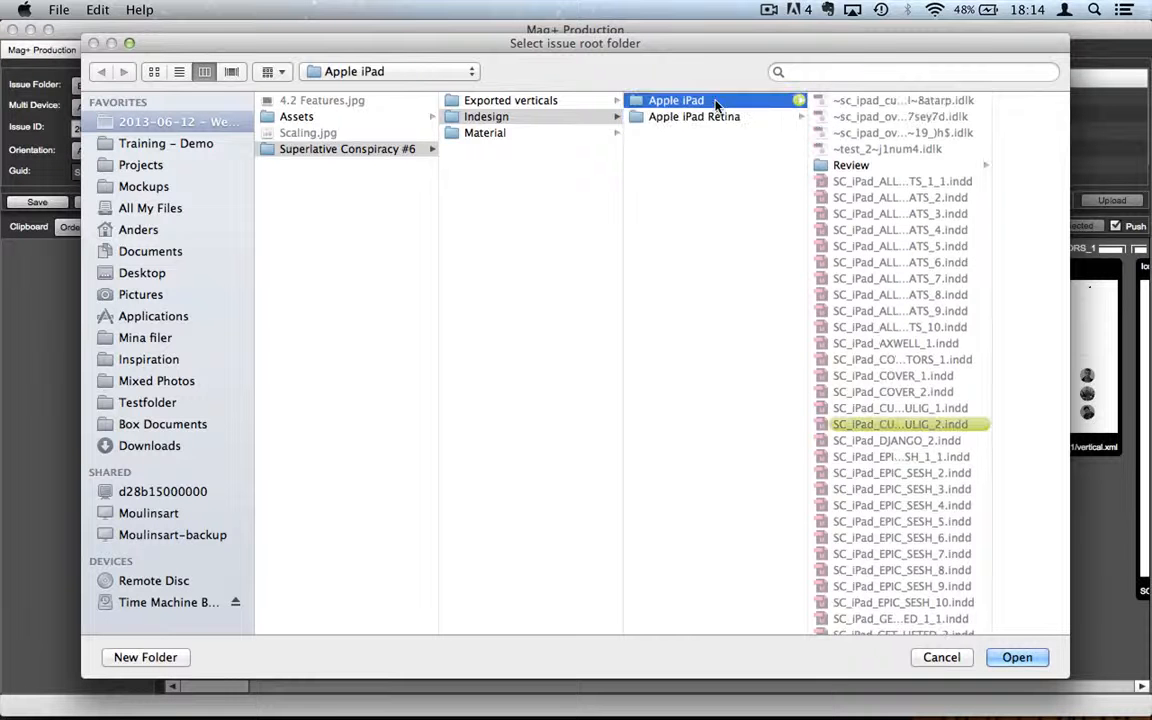
left_click(540, 104)
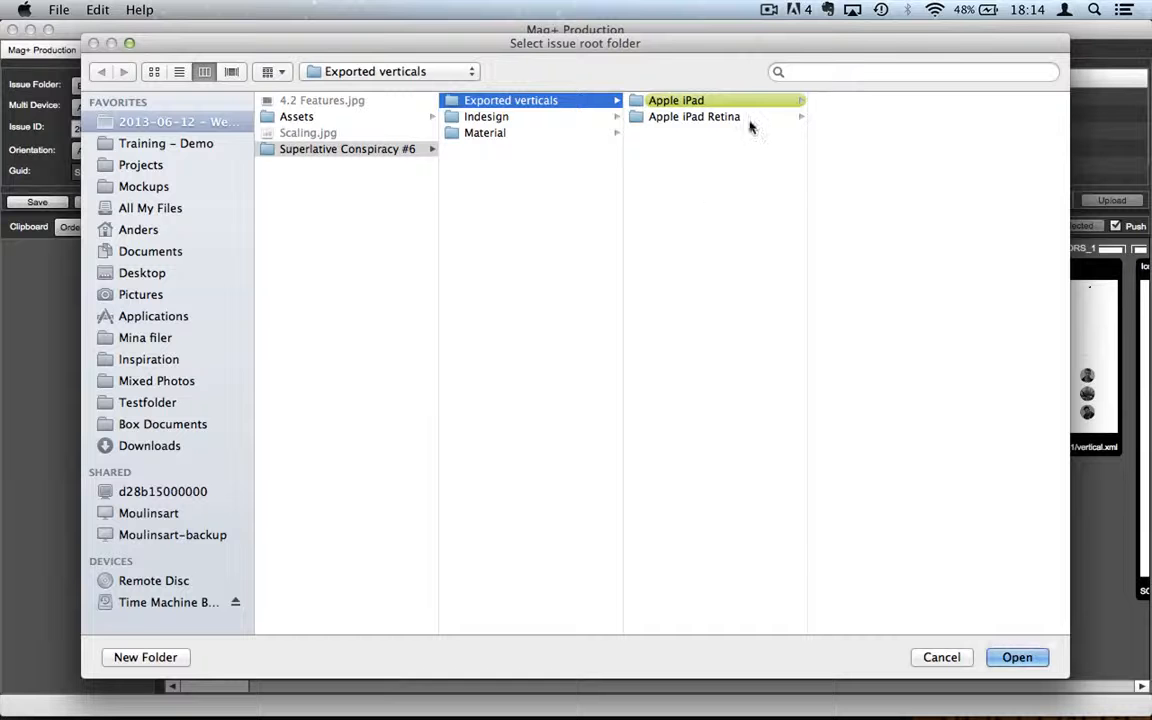
left_click(690, 104)
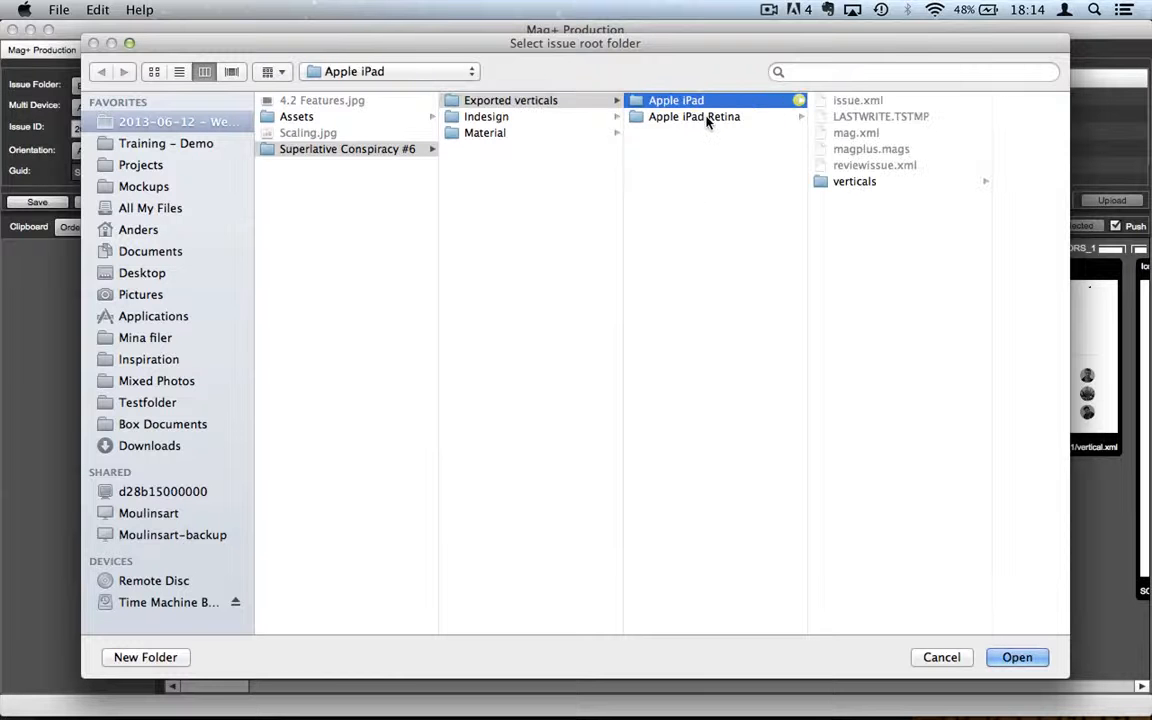
Step: Choose the Exported verticals folder as the issue root folder and open it
left_click(706, 117)
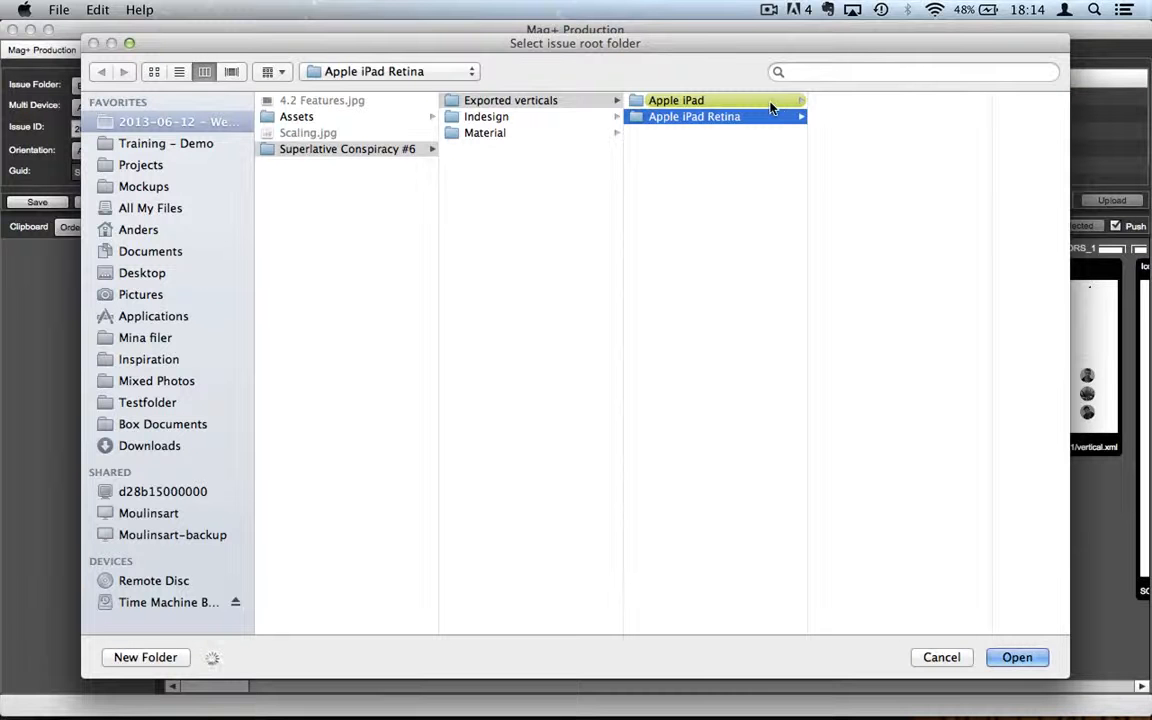
left_click(716, 102)
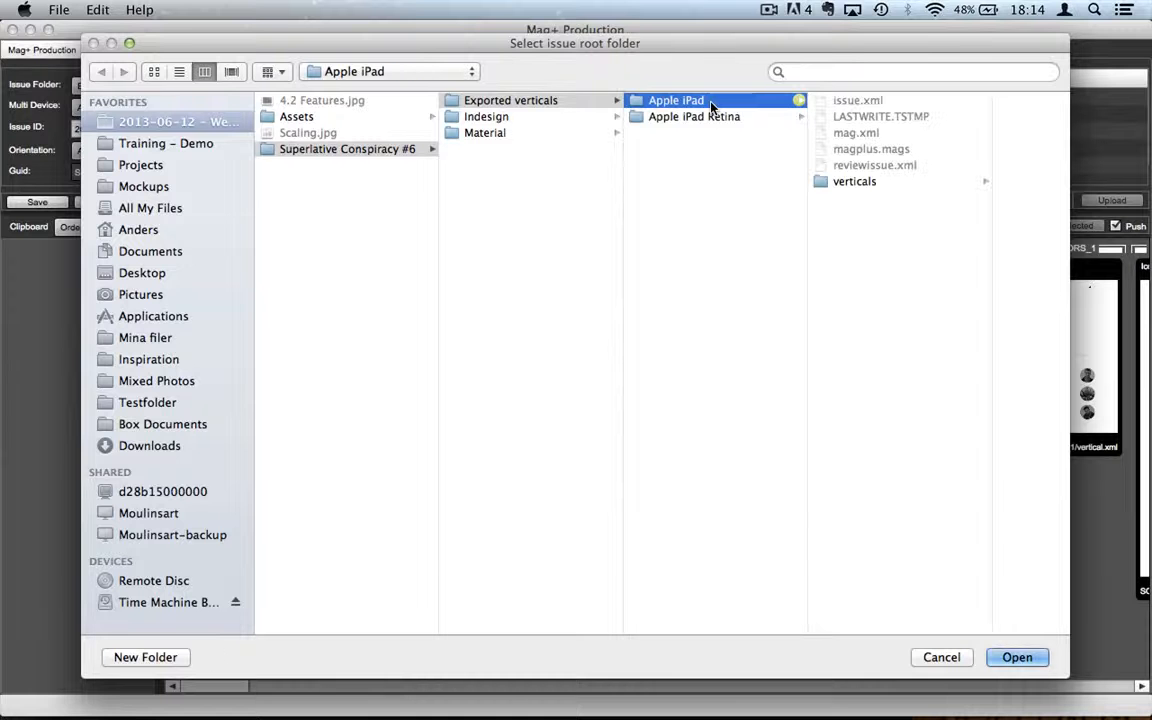
left_click(709, 118)
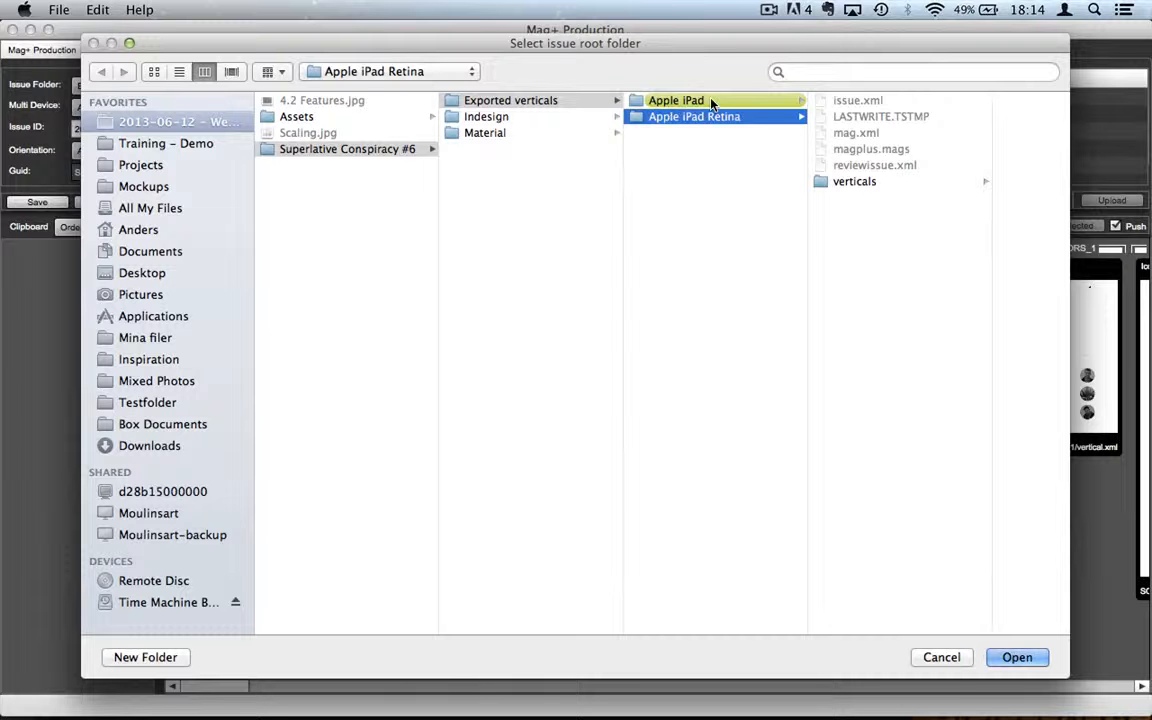
key("Left")
key("Right")
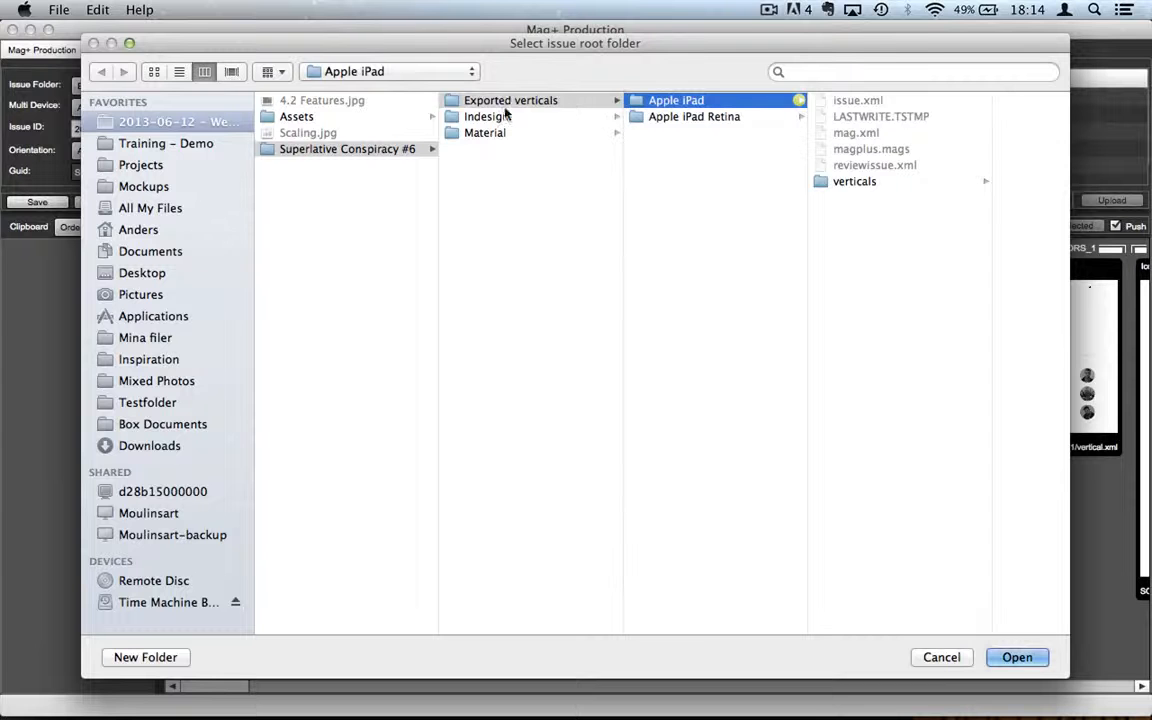
left_click(465, 100)
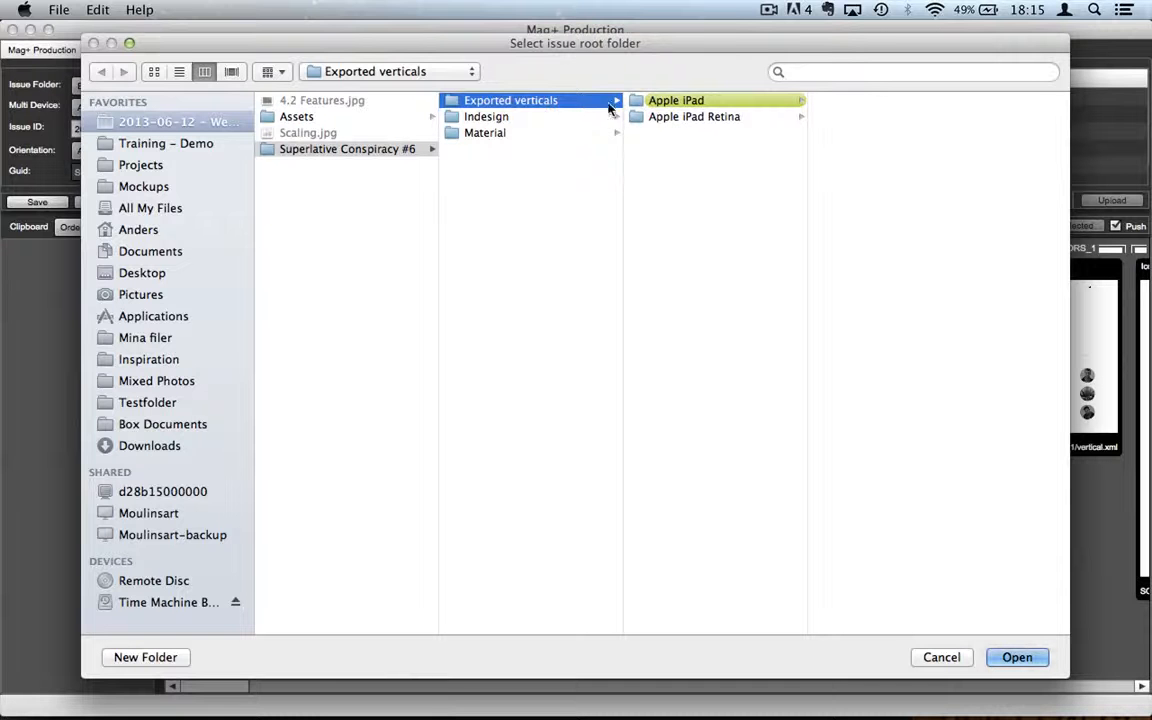
left_click(1016, 658)
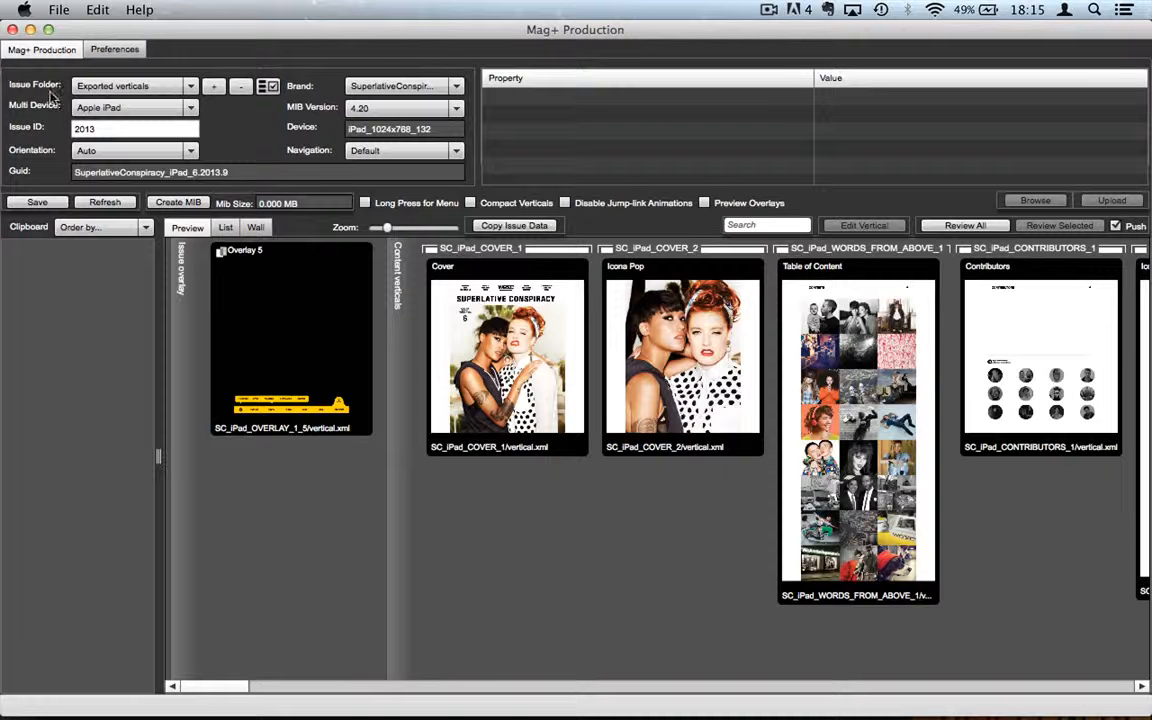
Step: Load the issue for Apple iPad Retina, then switch Multi Device back to Apple iPad
left_click(191, 108)
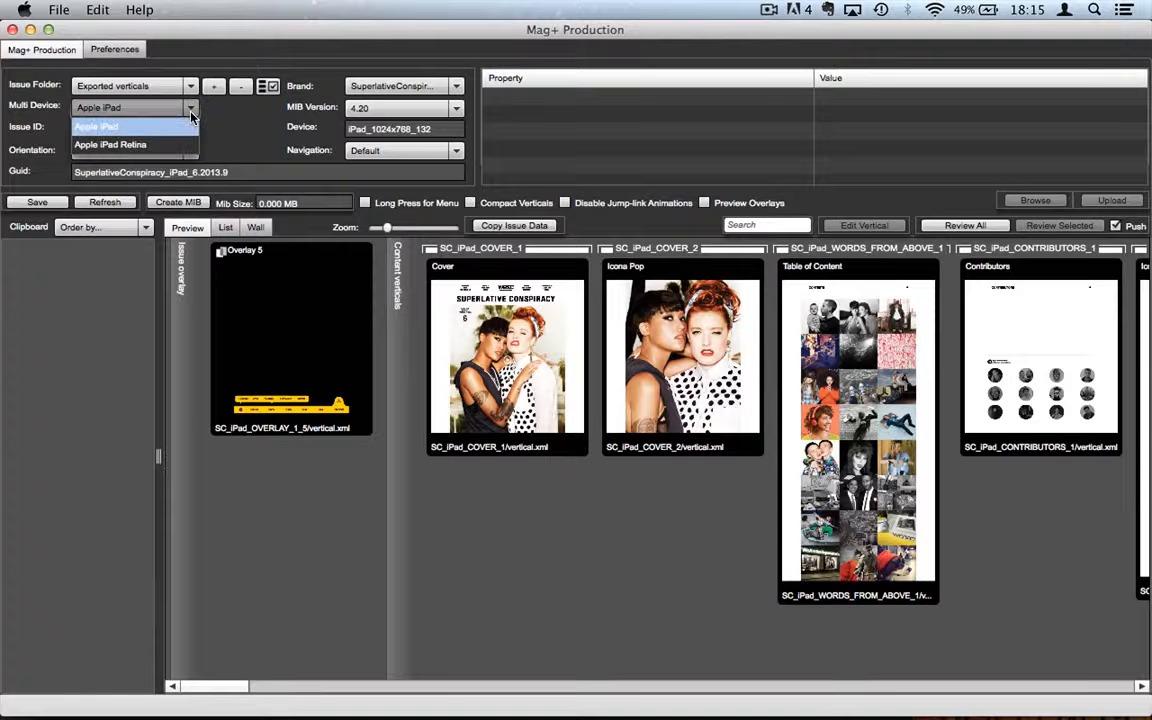
left_click(125, 147)
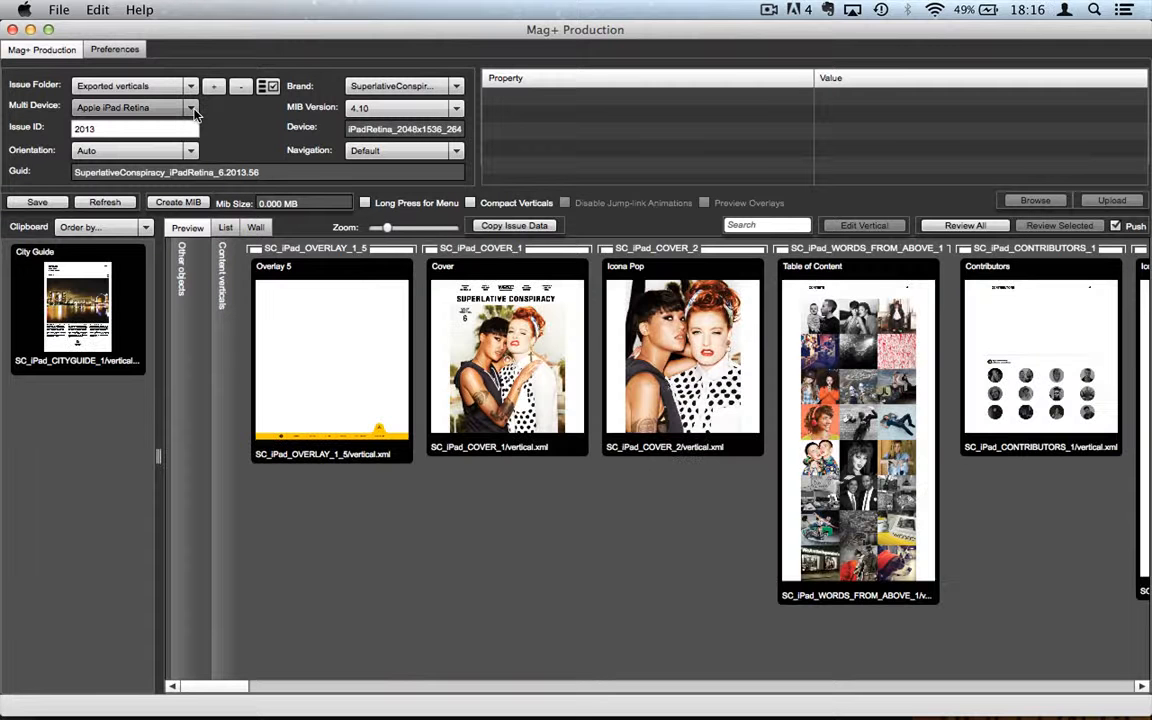
left_click(191, 108)
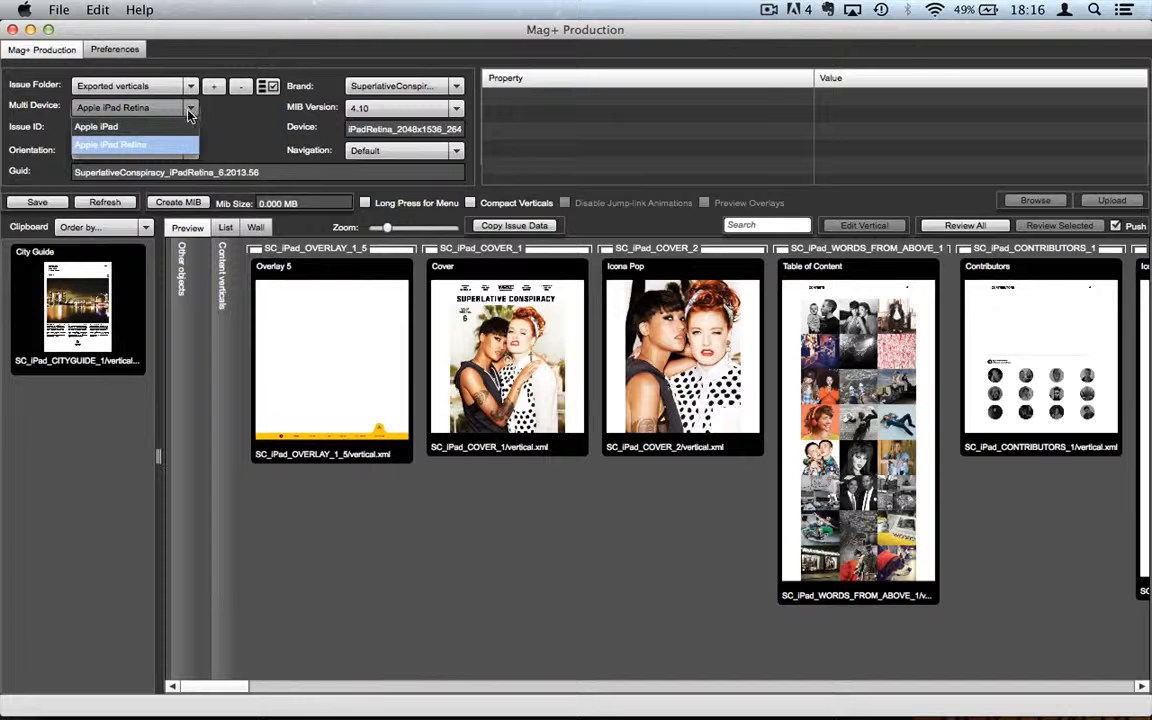
left_click(157, 128)
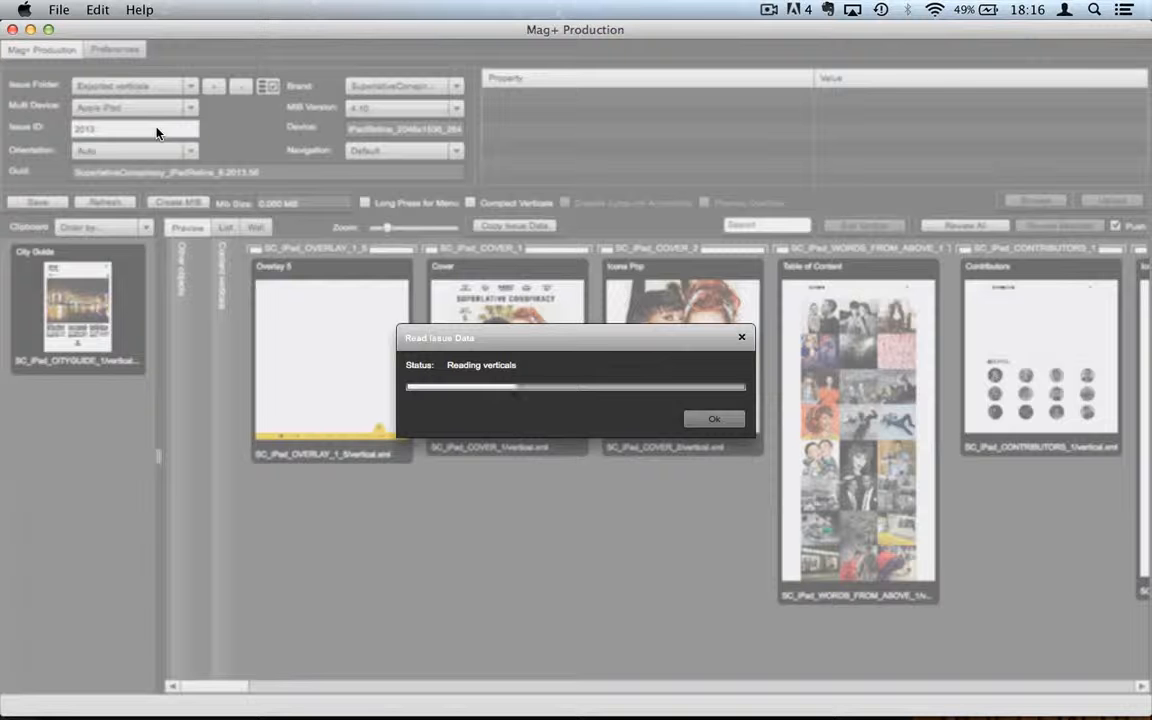
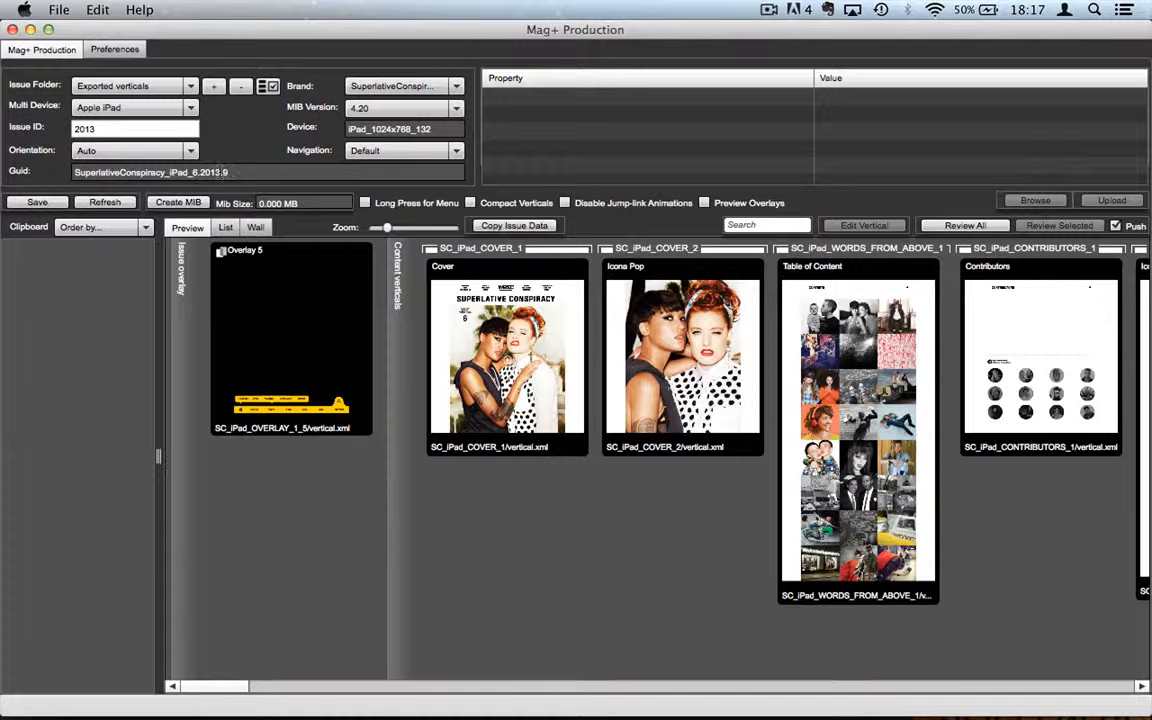
Step: Change the issue Guid ending from 2013.9 to 2013.12 and save the issue
left_click(219, 172)
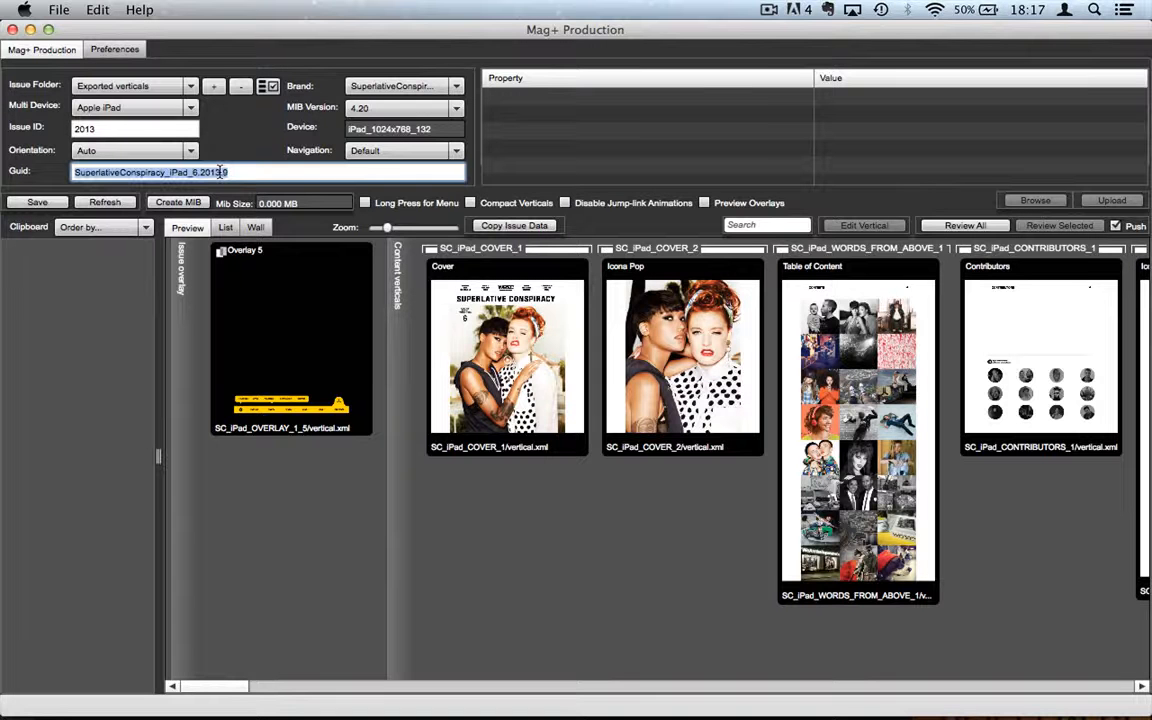
left_click(229, 172)
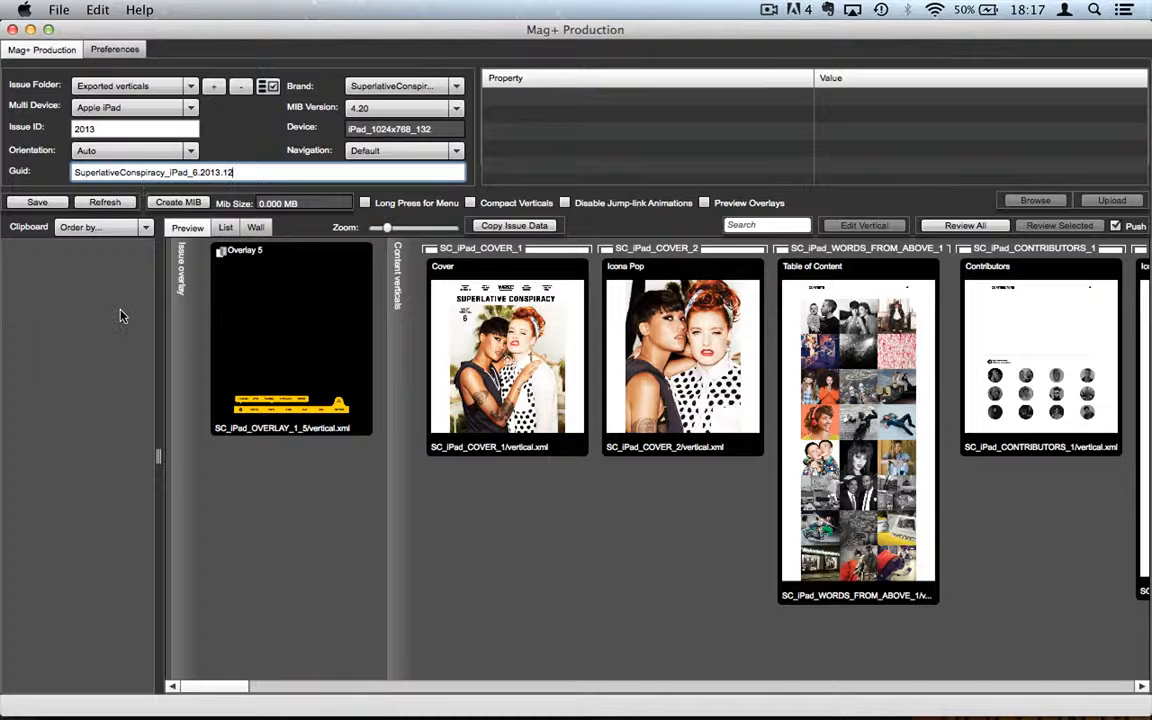
left_click(38, 204)
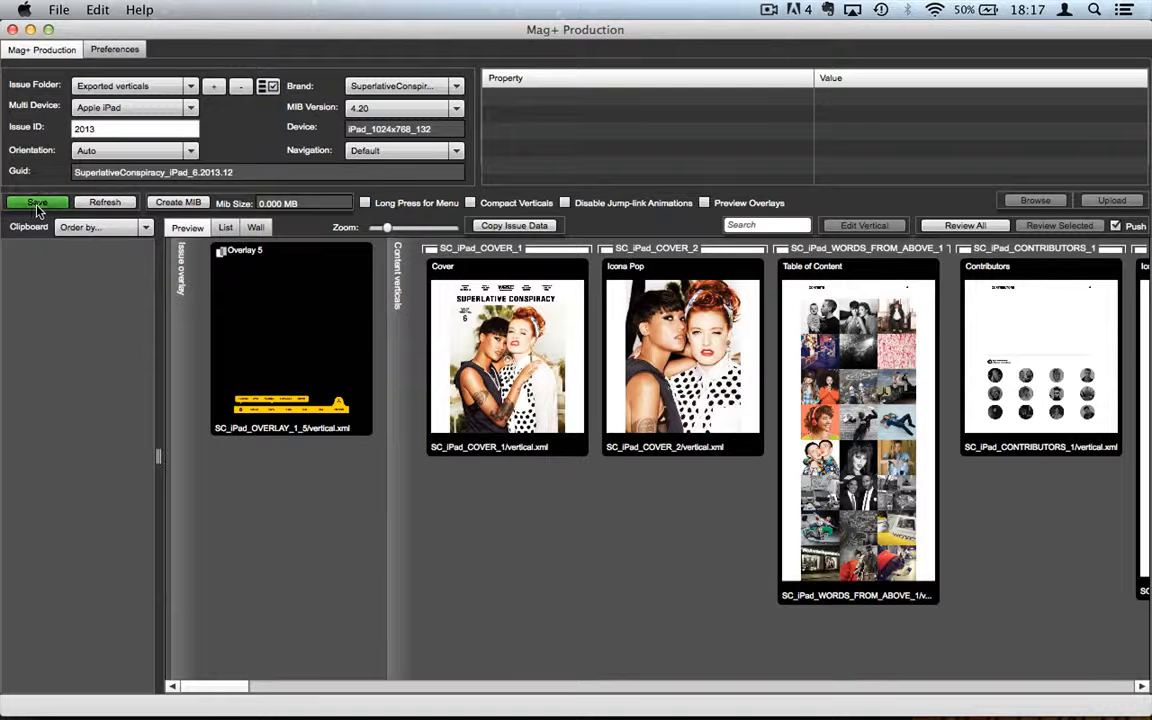
left_click(37, 203)
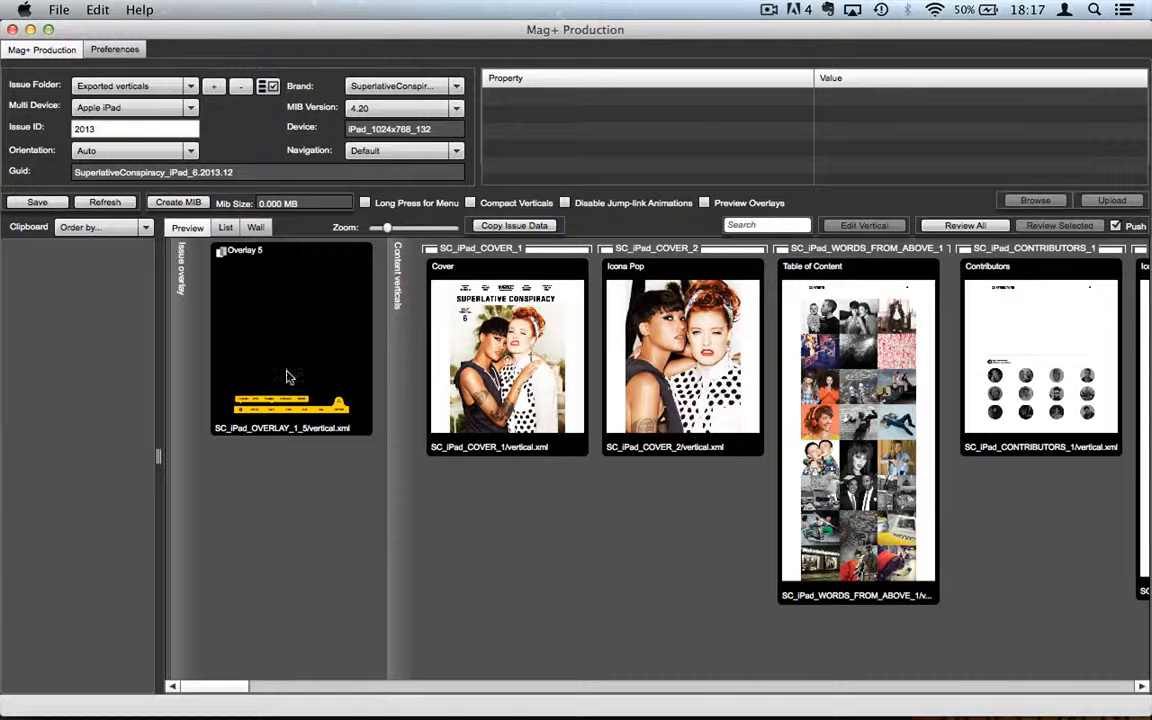
Step: Move Overlay 5 to the clipboard and select the verticals from Cover through Table of Content
left_click(313, 343)
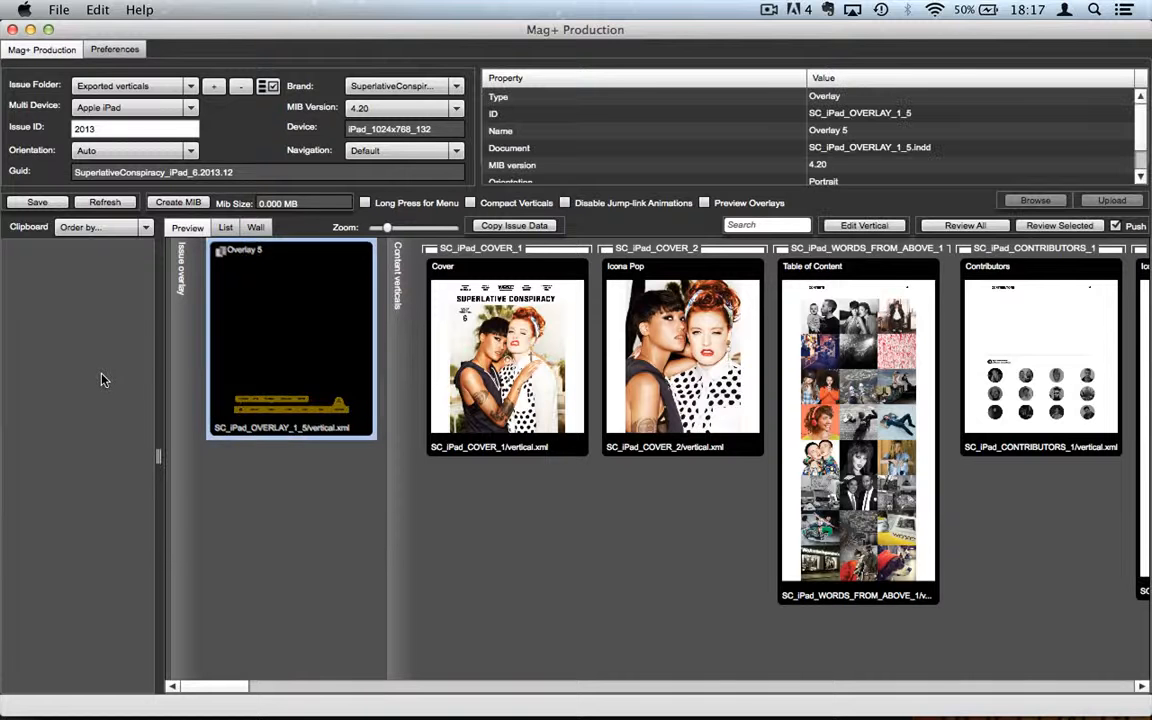
left_click_drag(303, 318, 23, 292)
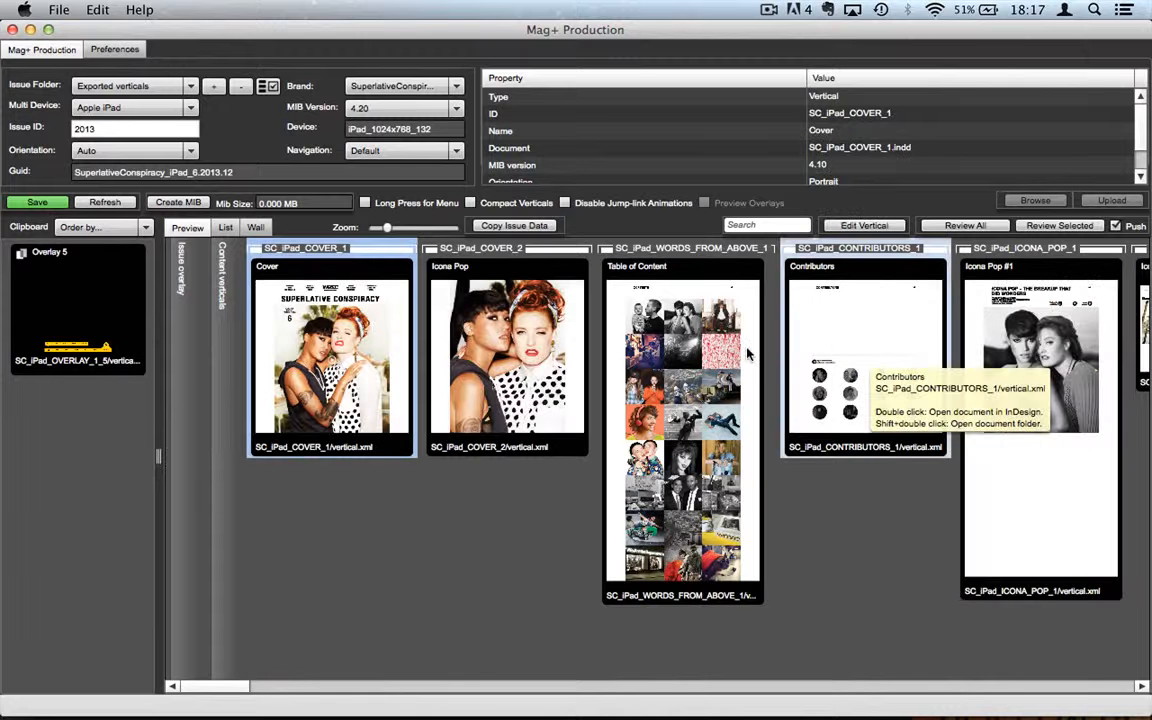
left_click(617, 350, "shift")
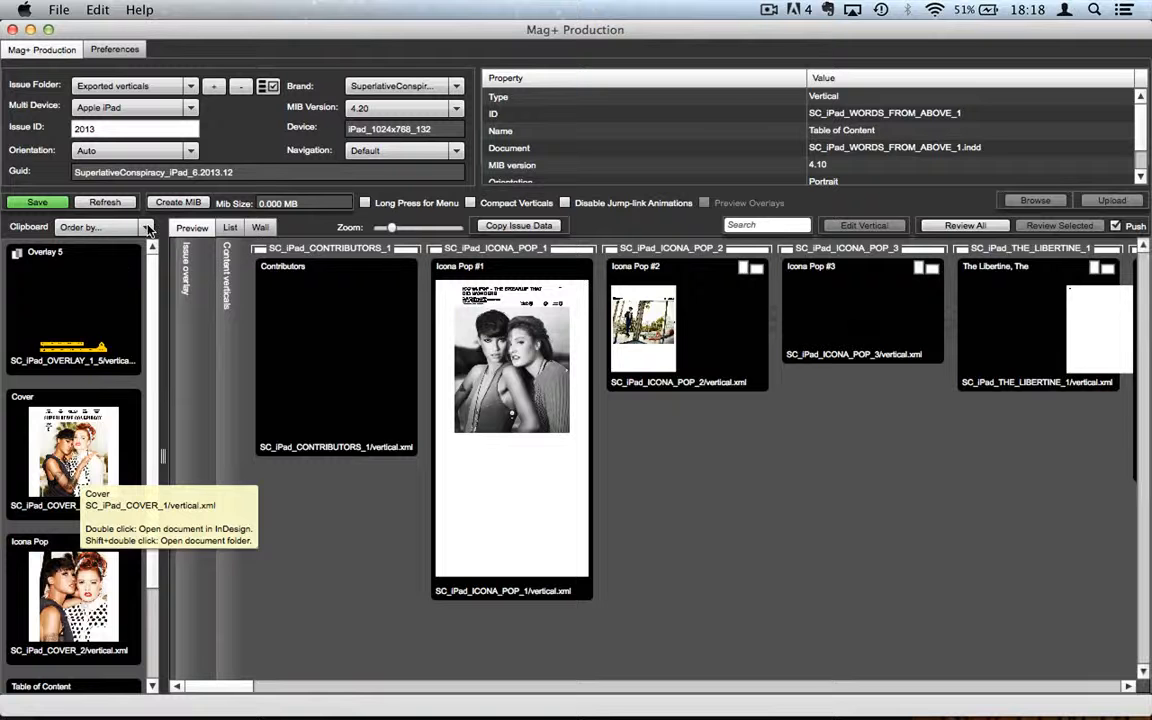
Step: Sort the clipboard items by Name, then by ID
left_click(50, 205)
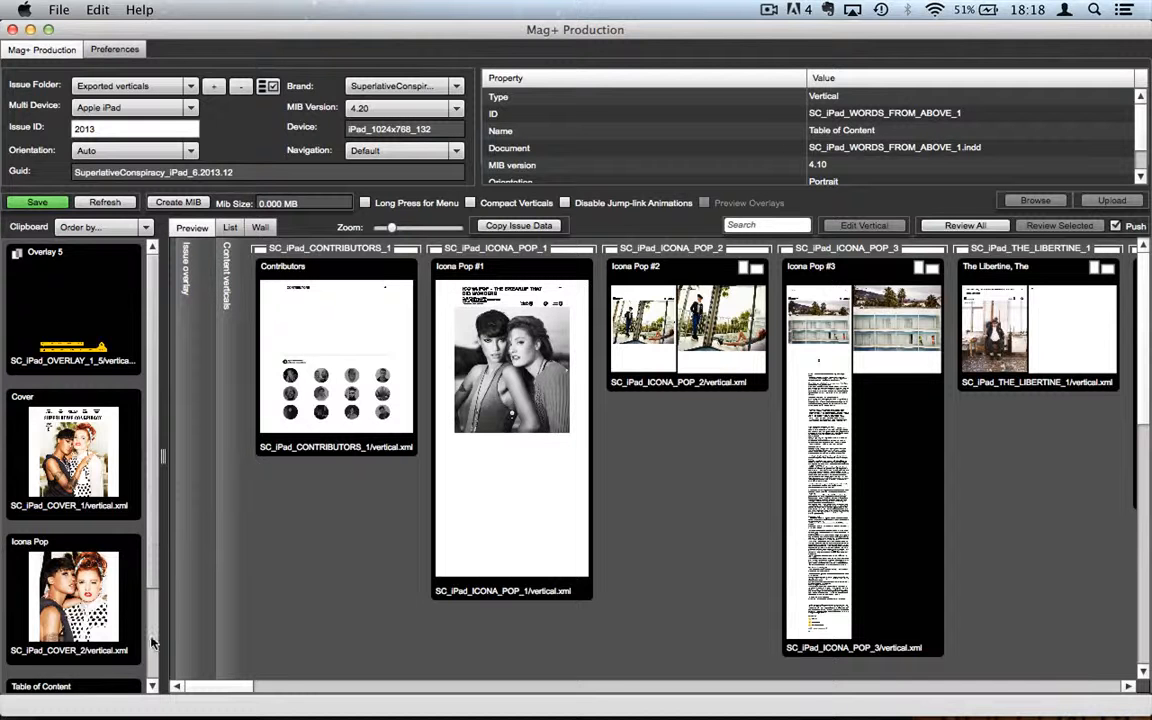
scroll(152, 621, "down", 3)
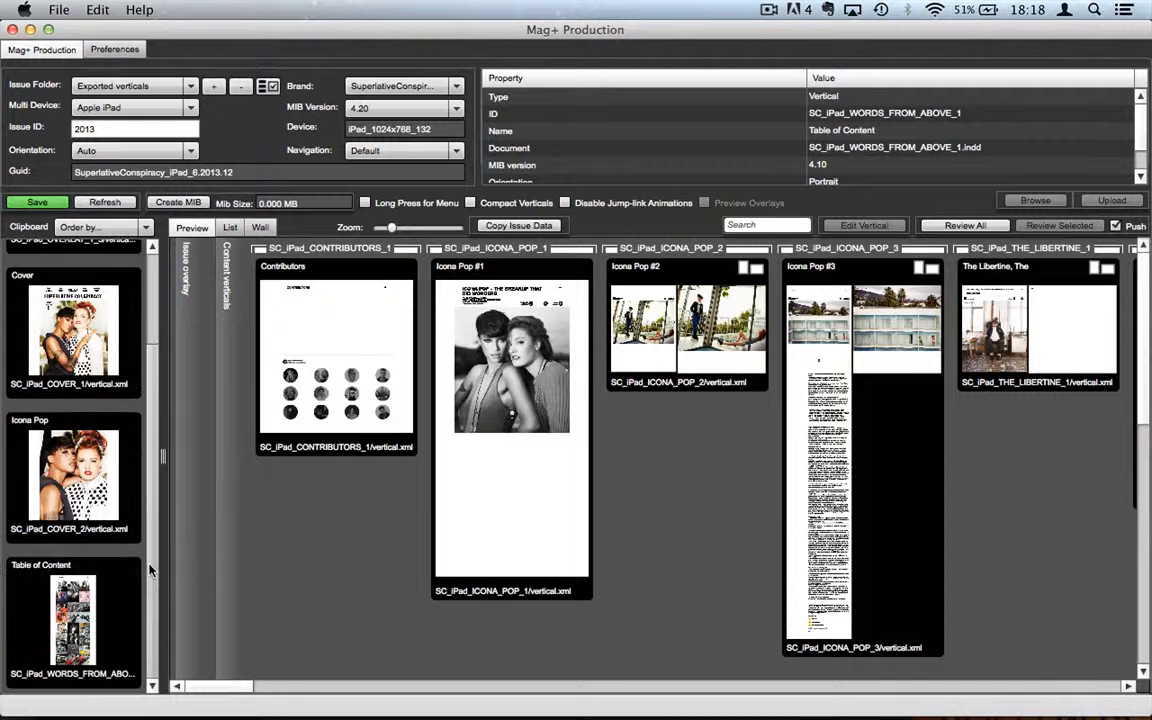
scroll(137, 376, "up", 3)
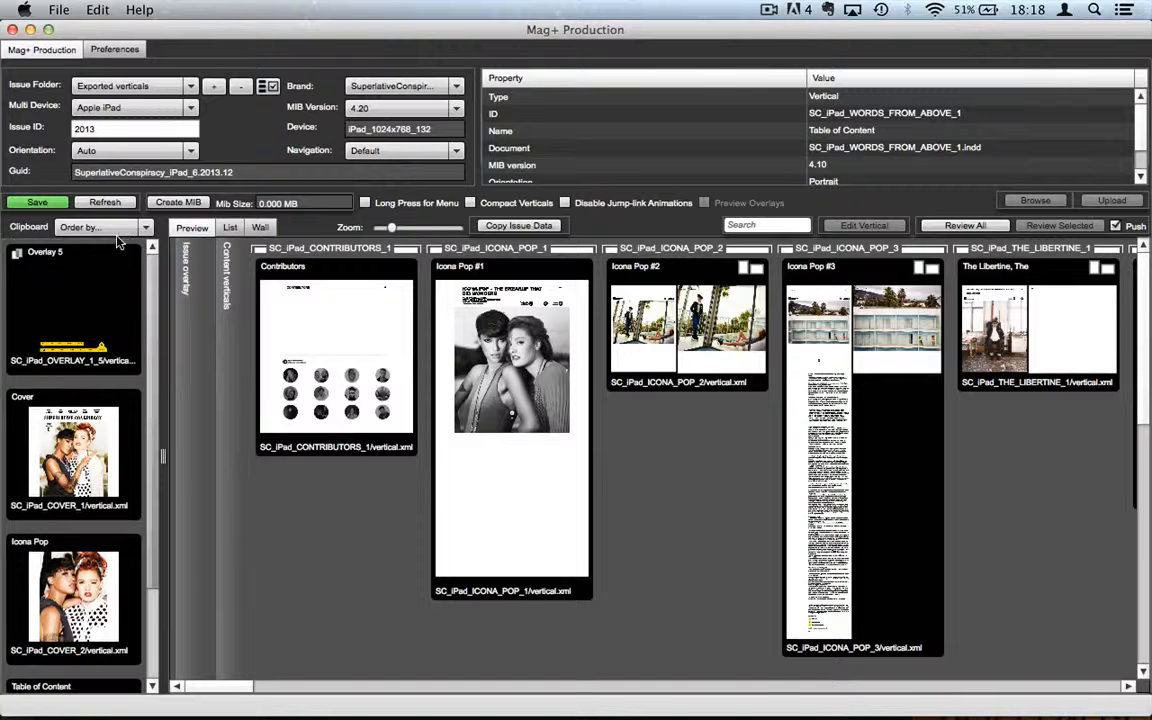
left_click(143, 229)
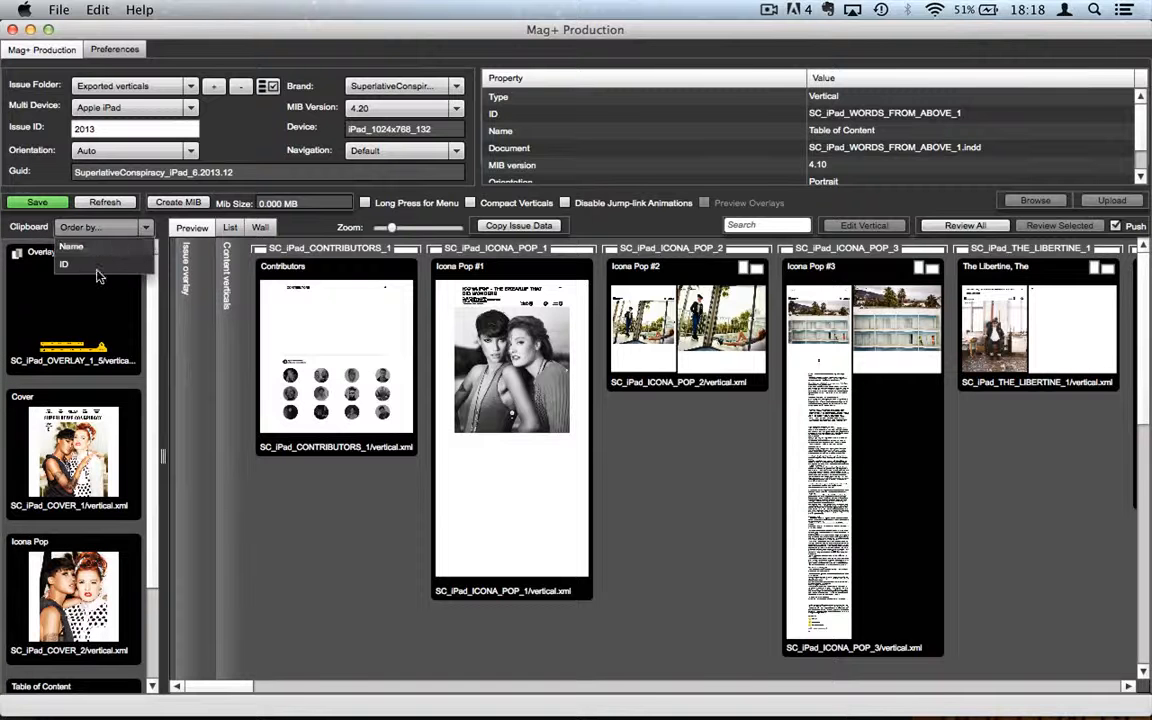
left_click(95, 252)
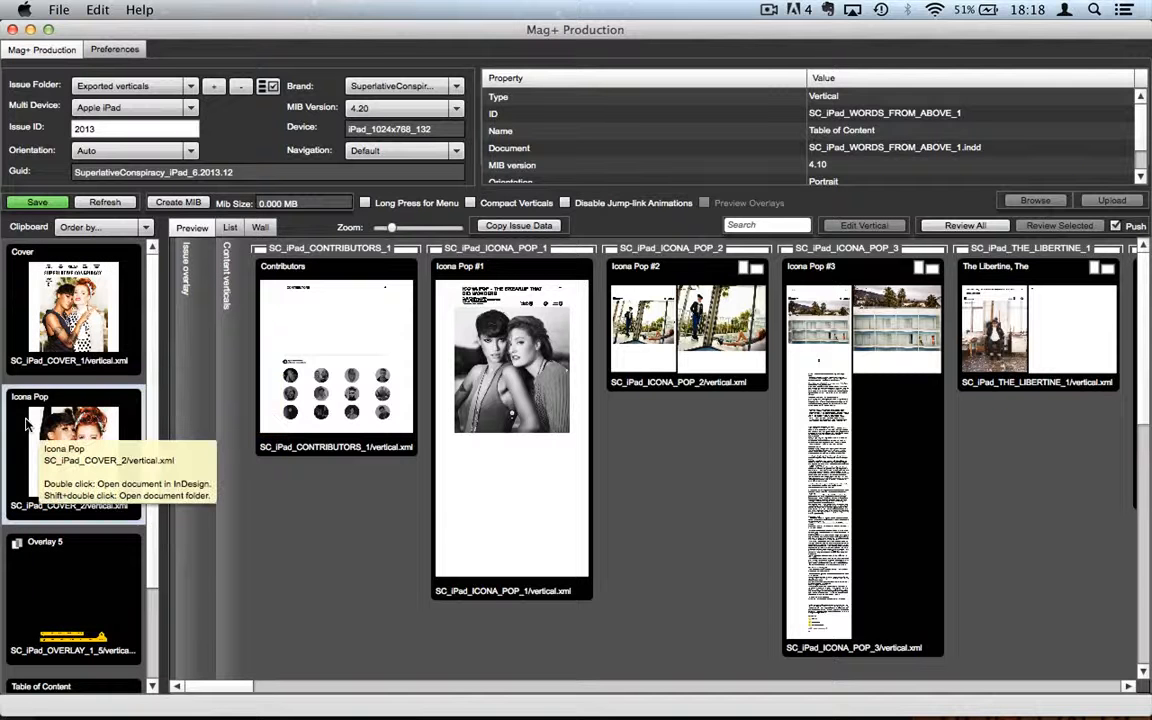
left_click(145, 229)
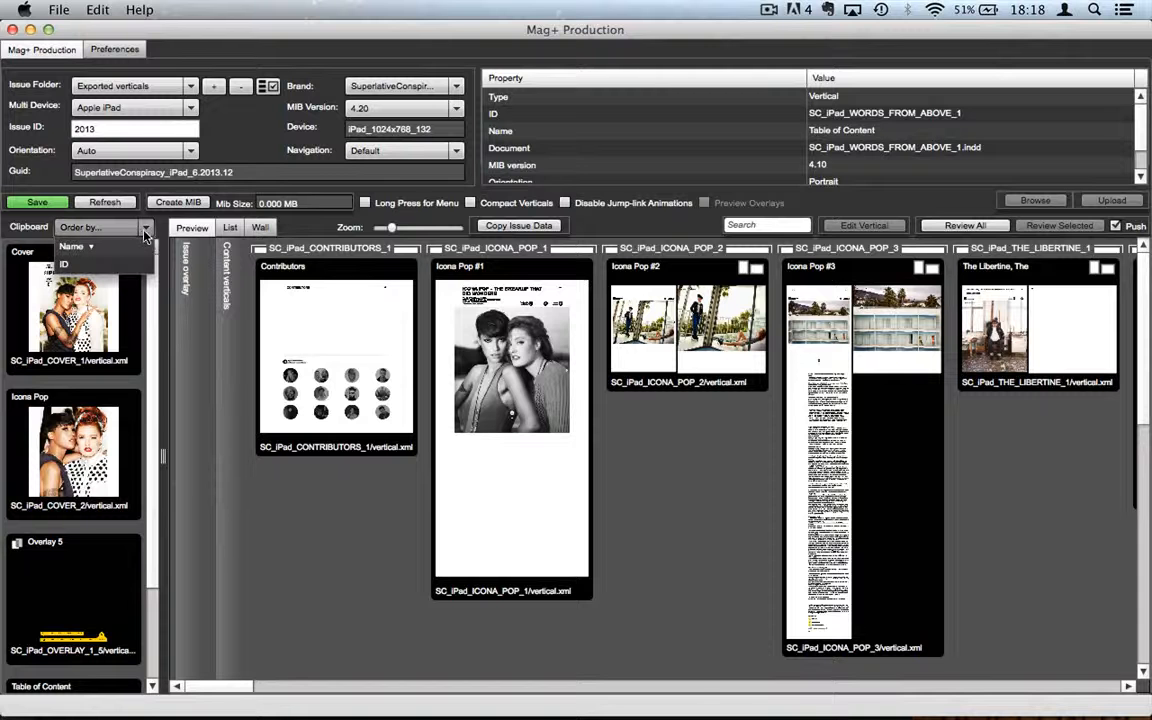
left_click(93, 266)
Step: Keep the clipboard sorted by ID and move Table of Content back into the content verticals
mouse_move(171, 698)
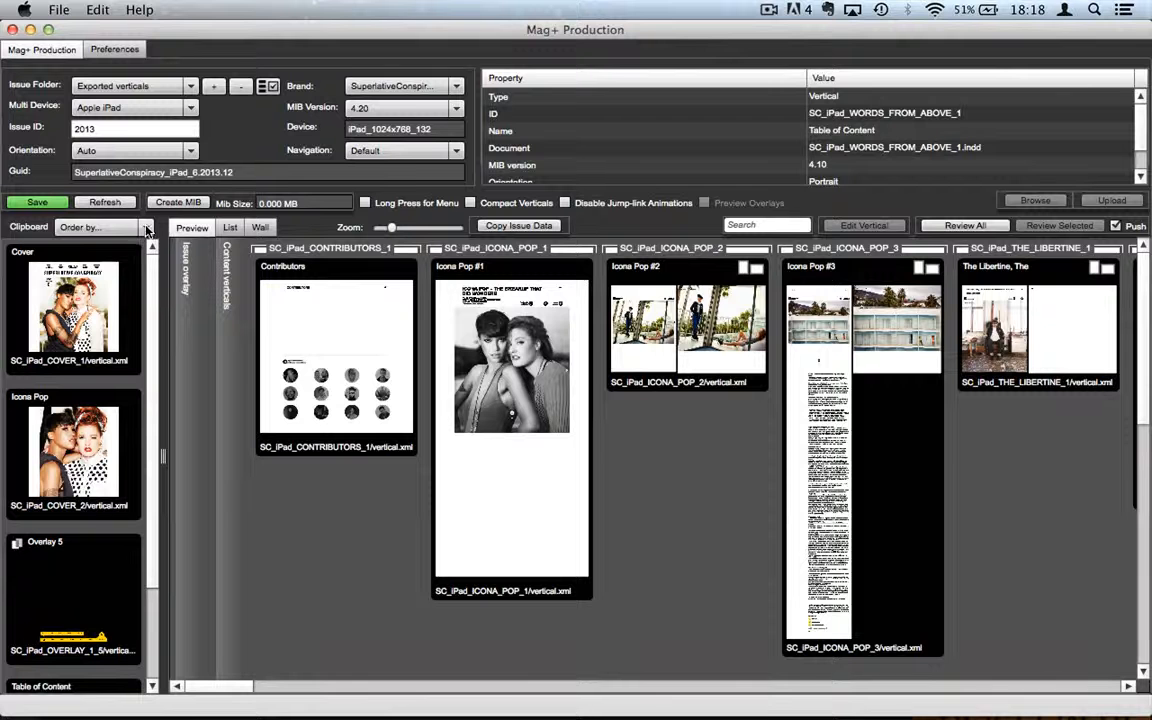
left_click(146, 229)
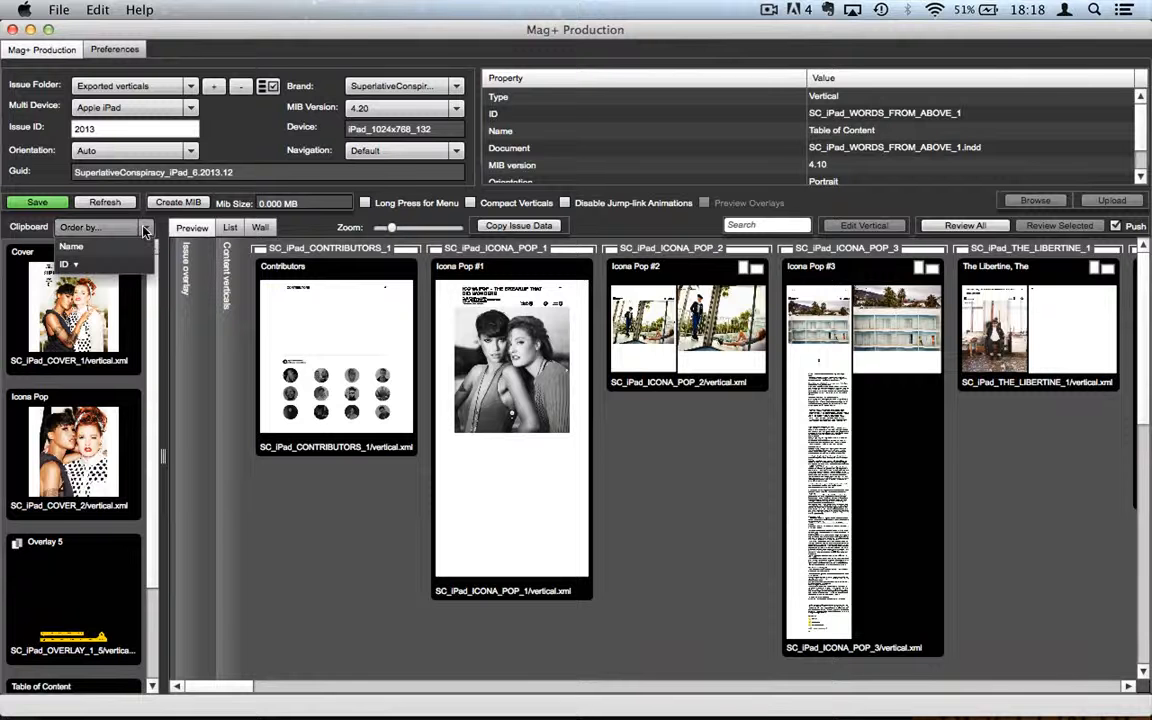
left_click(70, 266)
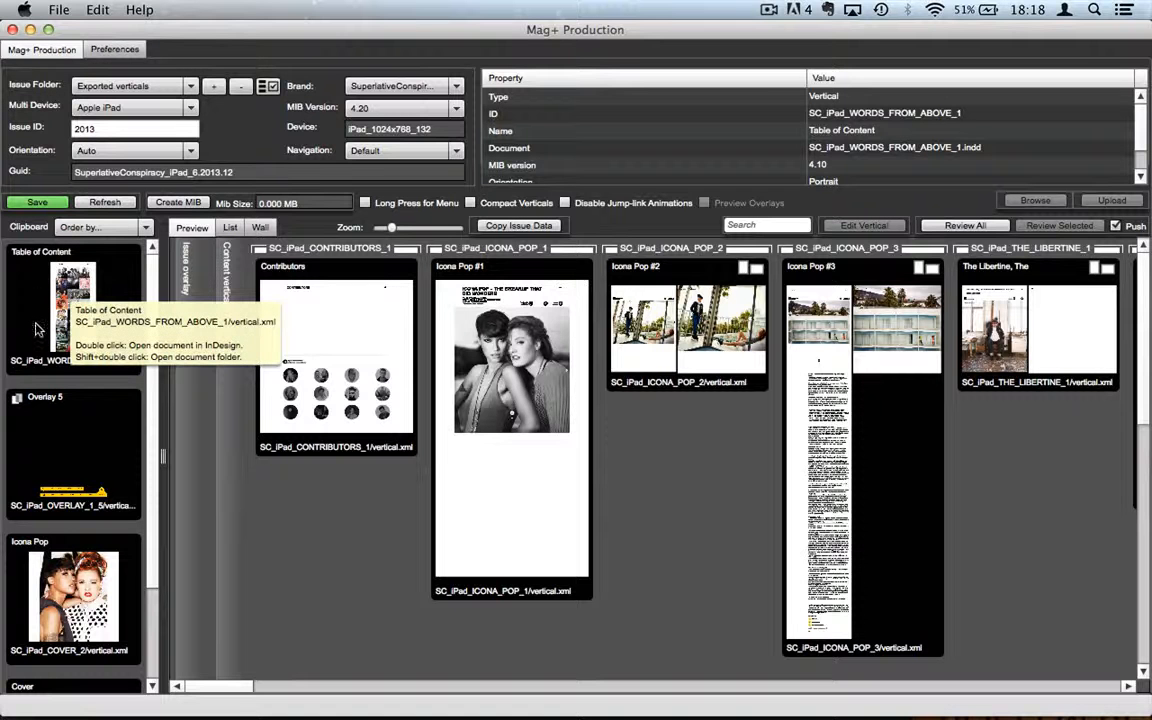
left_click(86, 298)
left_click_drag(272, 370, 238, 356)
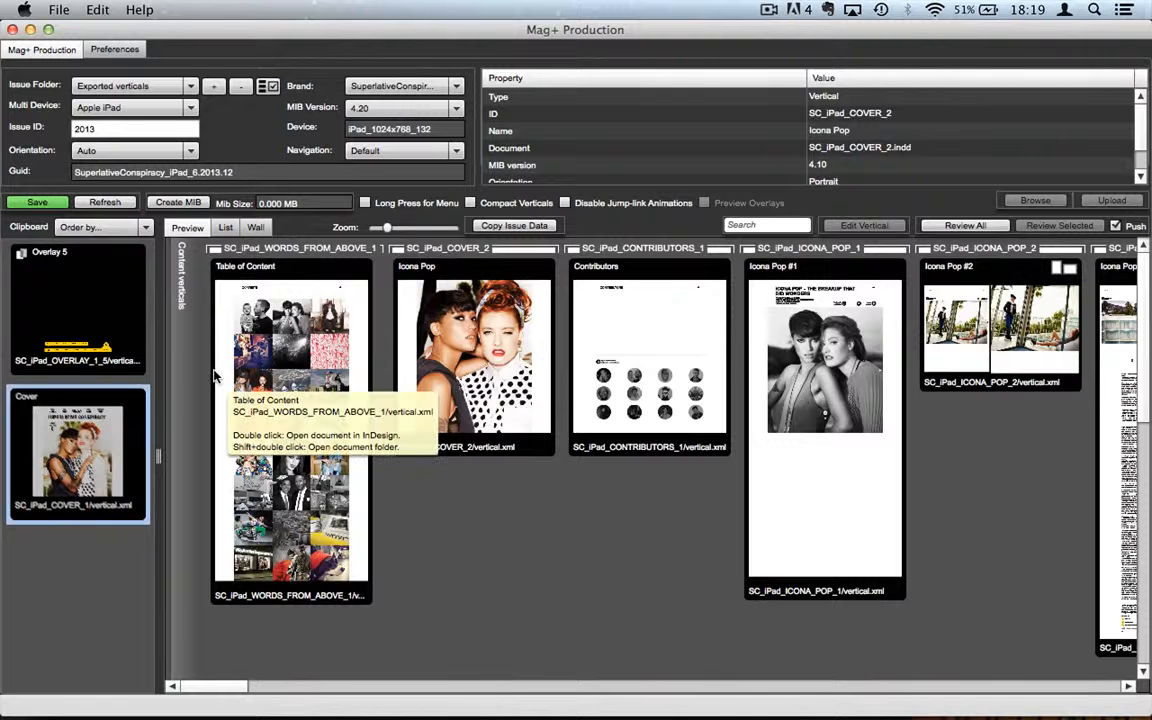
Step: Drag Cover from the clipboard to the front of the content verticals, ahead of Table of Content
left_click_drag(78, 450, 209, 378)
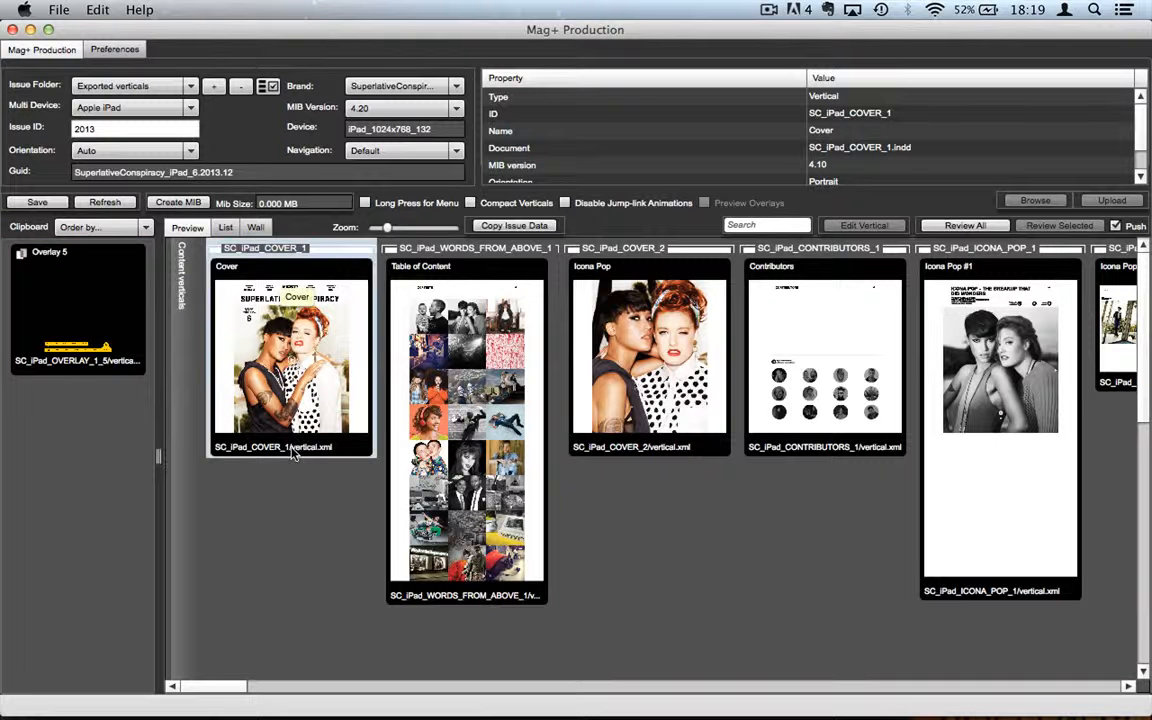
Step: Show the verticals as a List table and browse rows such as Jimi's House #4, 70 and 88
left_click(227, 229)
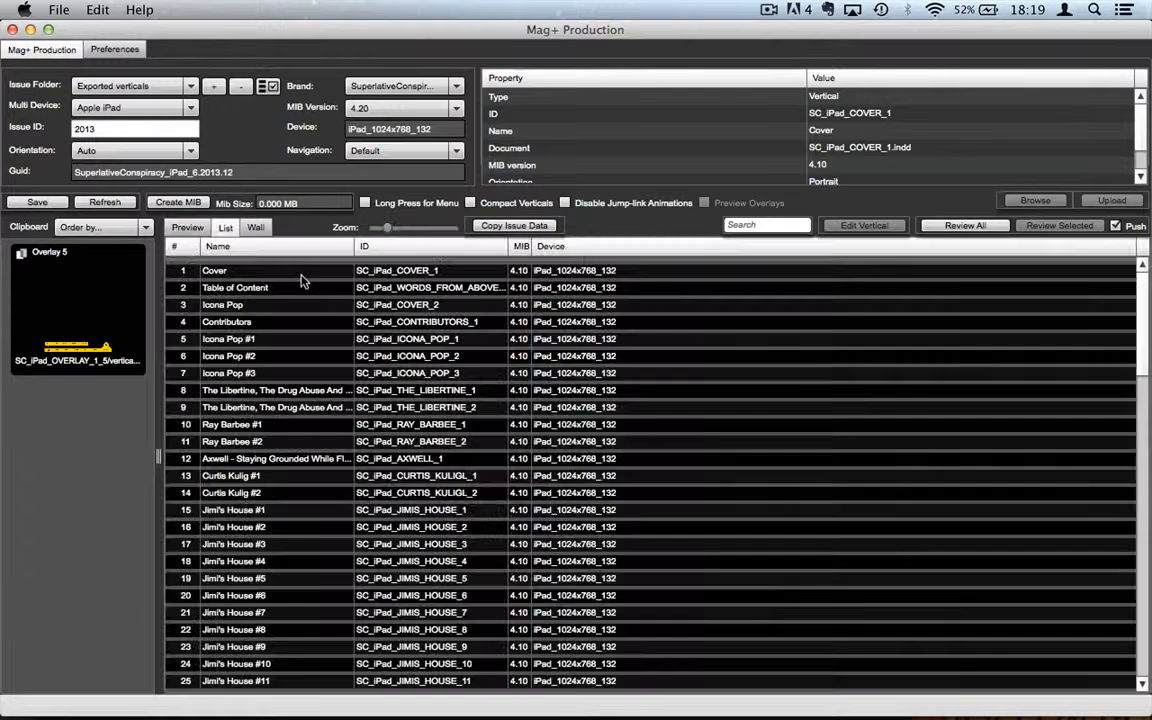
left_click(262, 562)
scroll(262, 566, "down", 8)
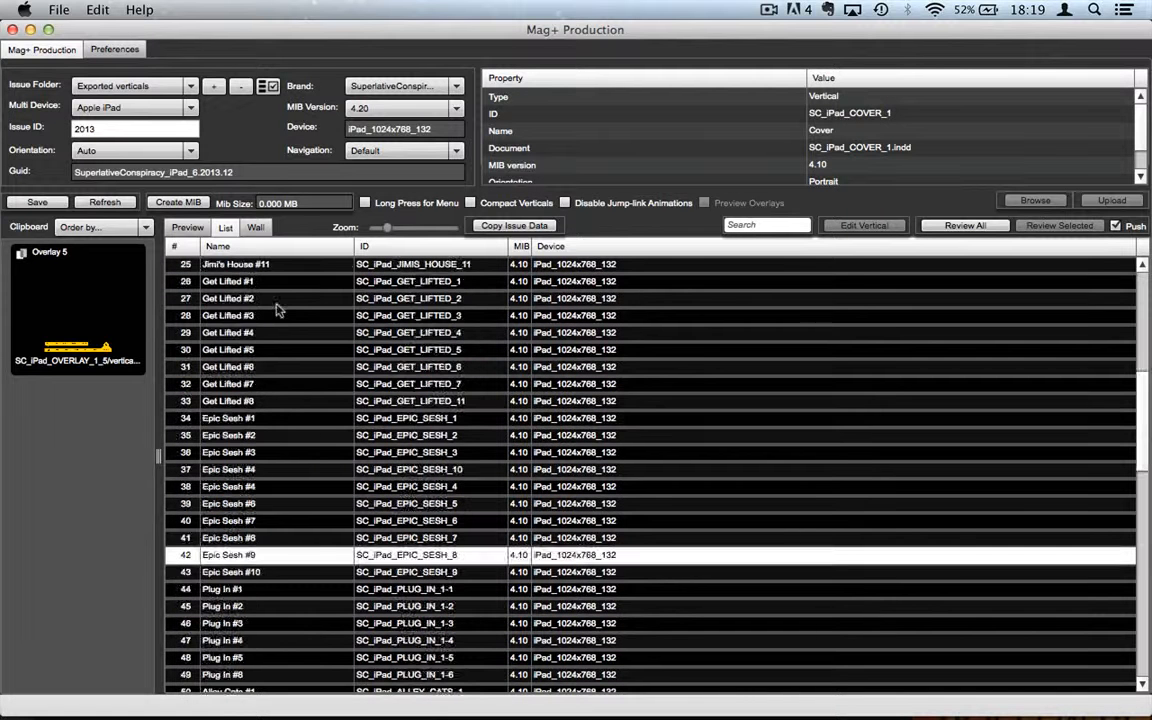
scroll(262, 262, "down", 11)
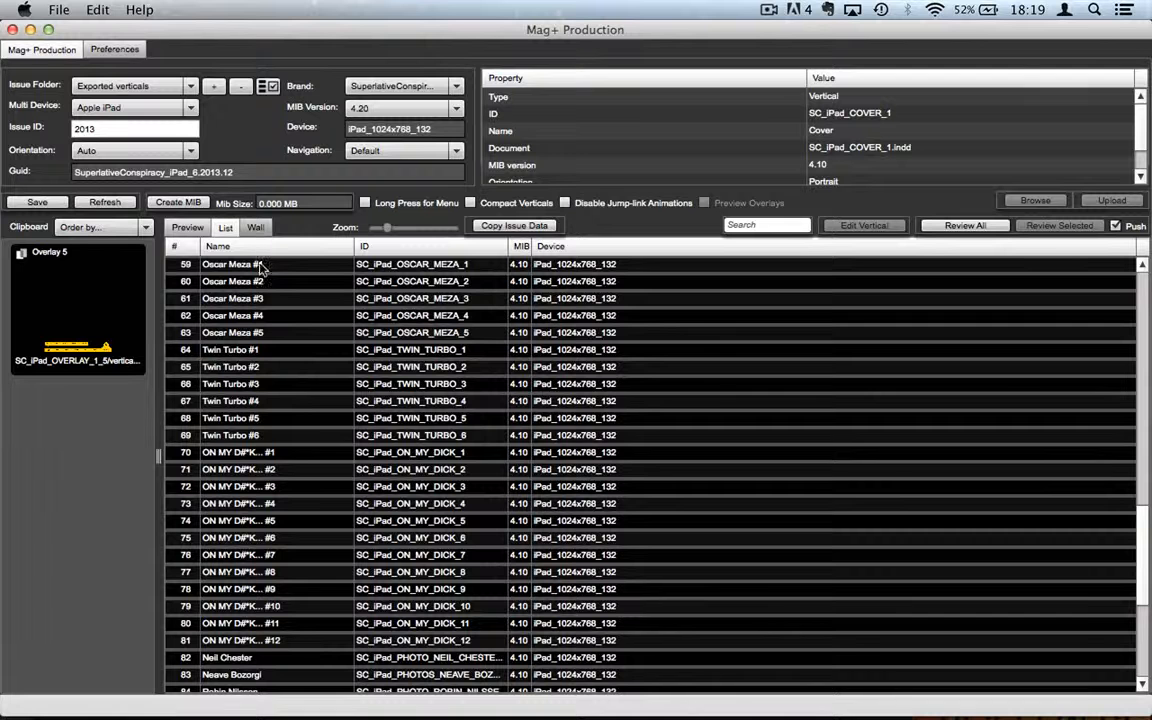
left_click(278, 455)
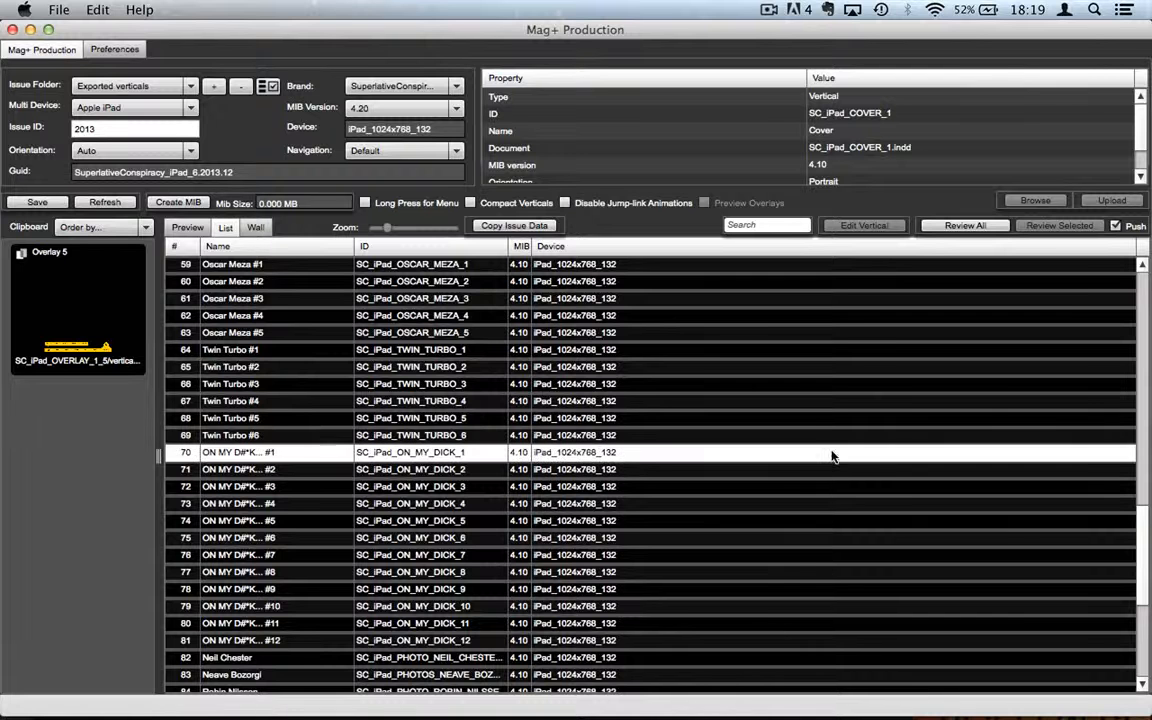
scroll(700, 540, "down", 6)
left_click(278, 456)
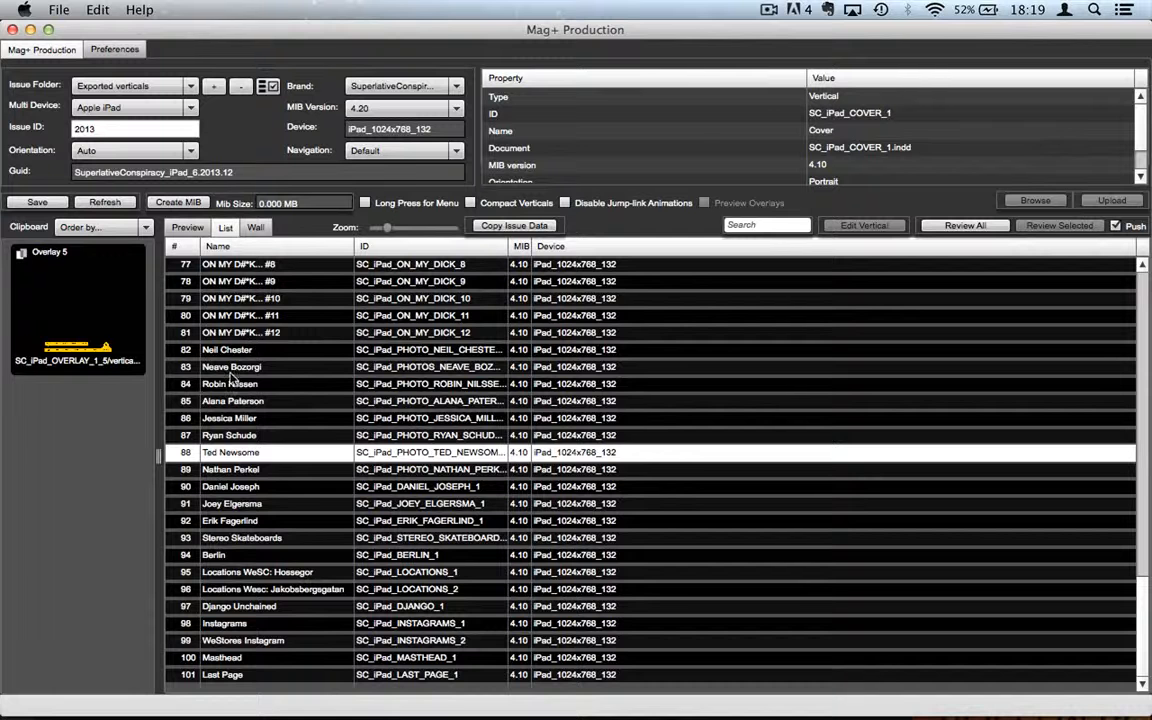
scroll(245, 307, "up", 10)
scroll(258, 229, "up", 12)
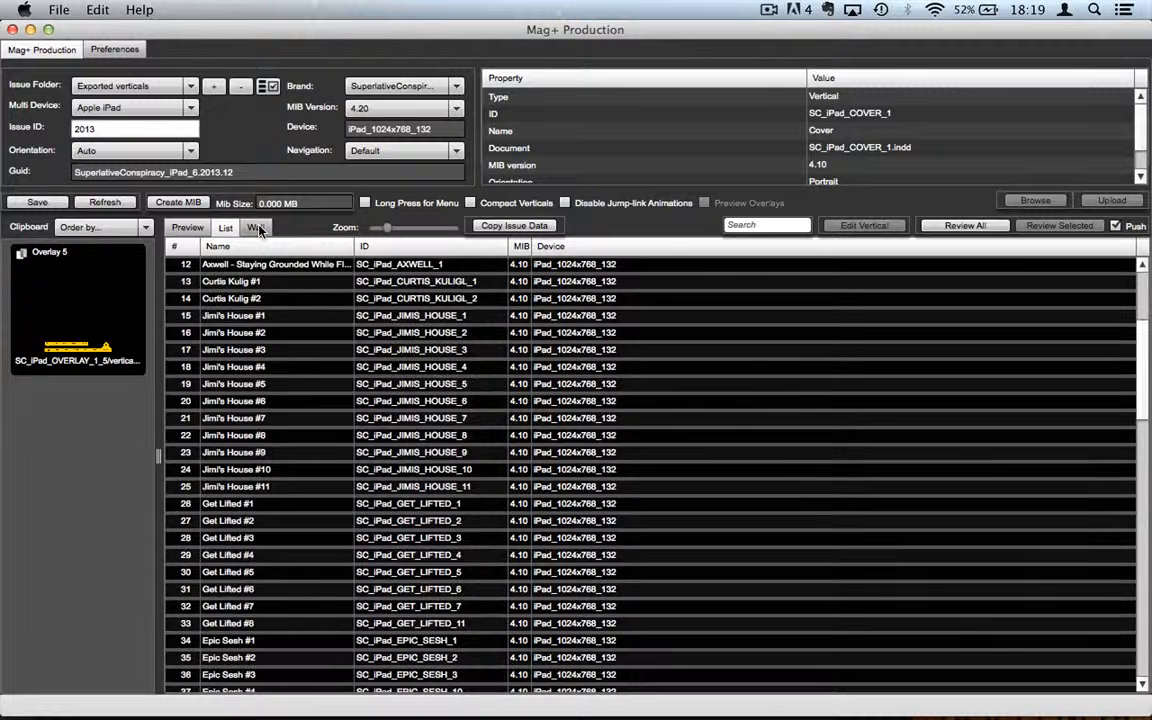
Step: Switch to the Wall thumbnail grid, select Icona Pop, and scroll through the thumbnails
left_click(256, 228)
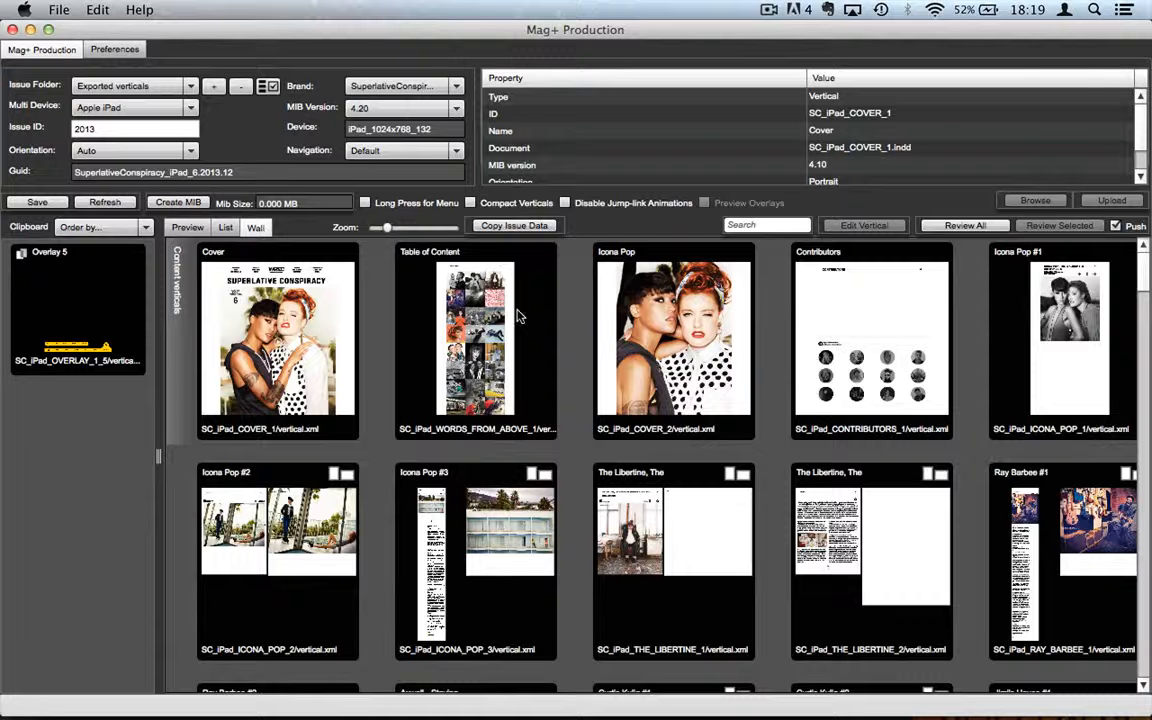
left_click(635, 352)
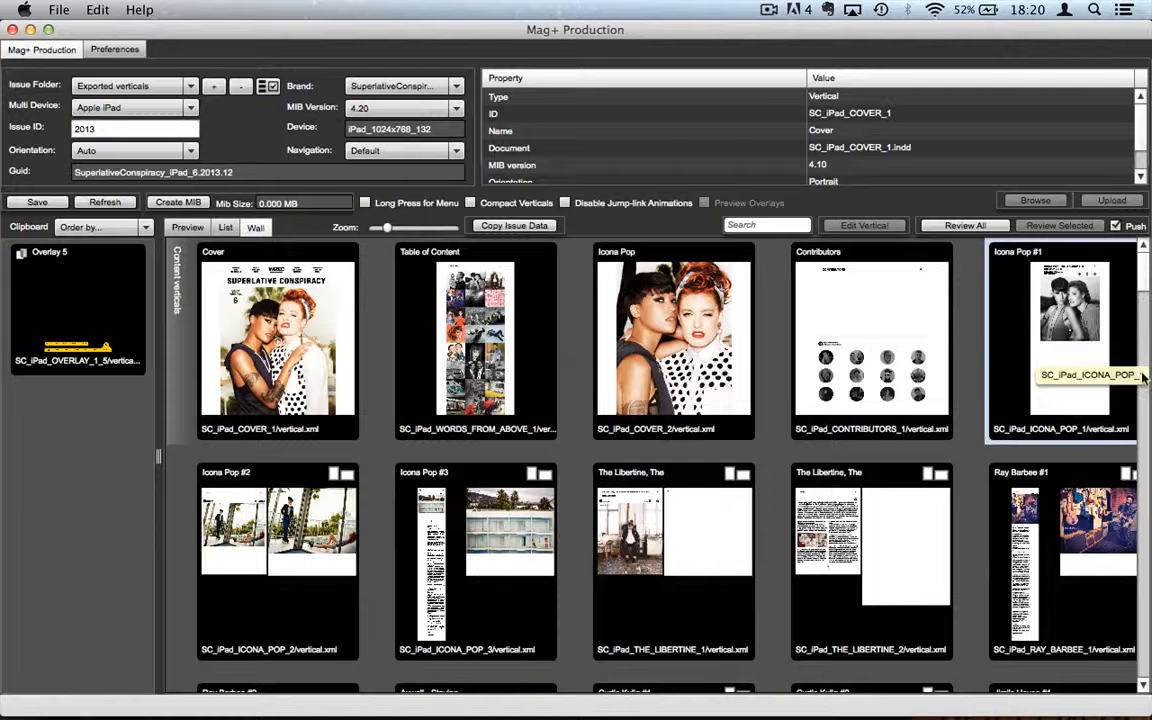
scroll(868, 477, "down", 10)
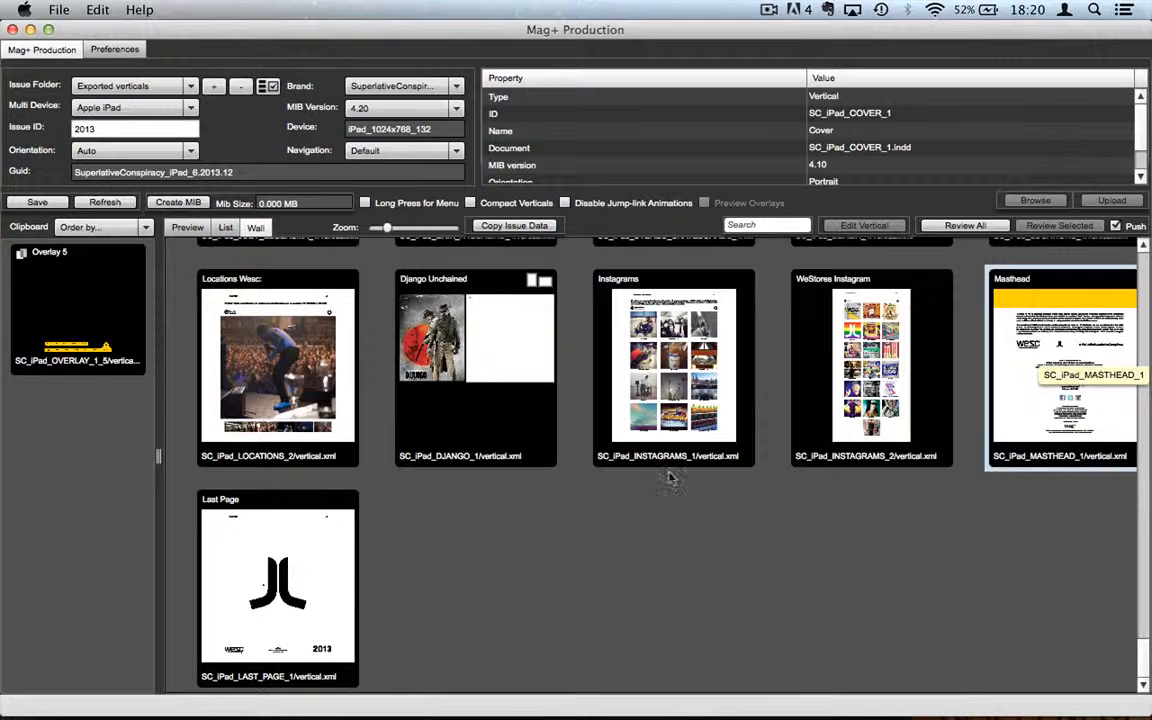
left_click(193, 229)
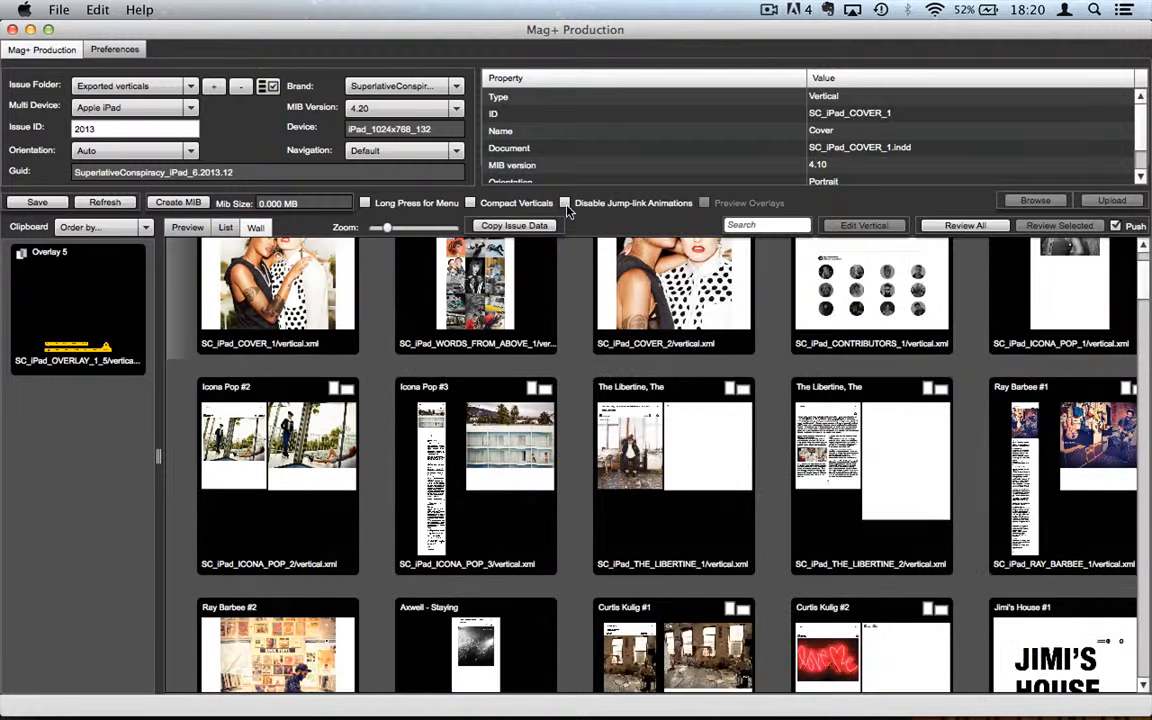
Step: Back in the Preview row, tick Disable Jump-link Animations and bring up the Navigation choices
left_click(190, 227)
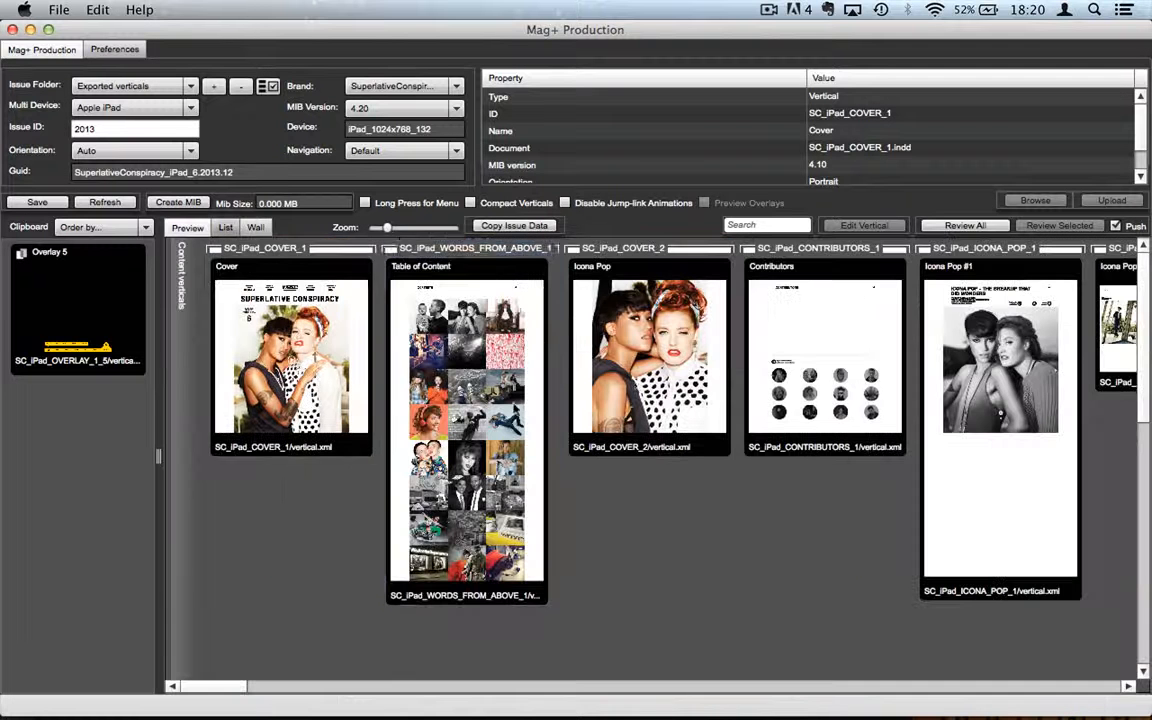
left_click(565, 203)
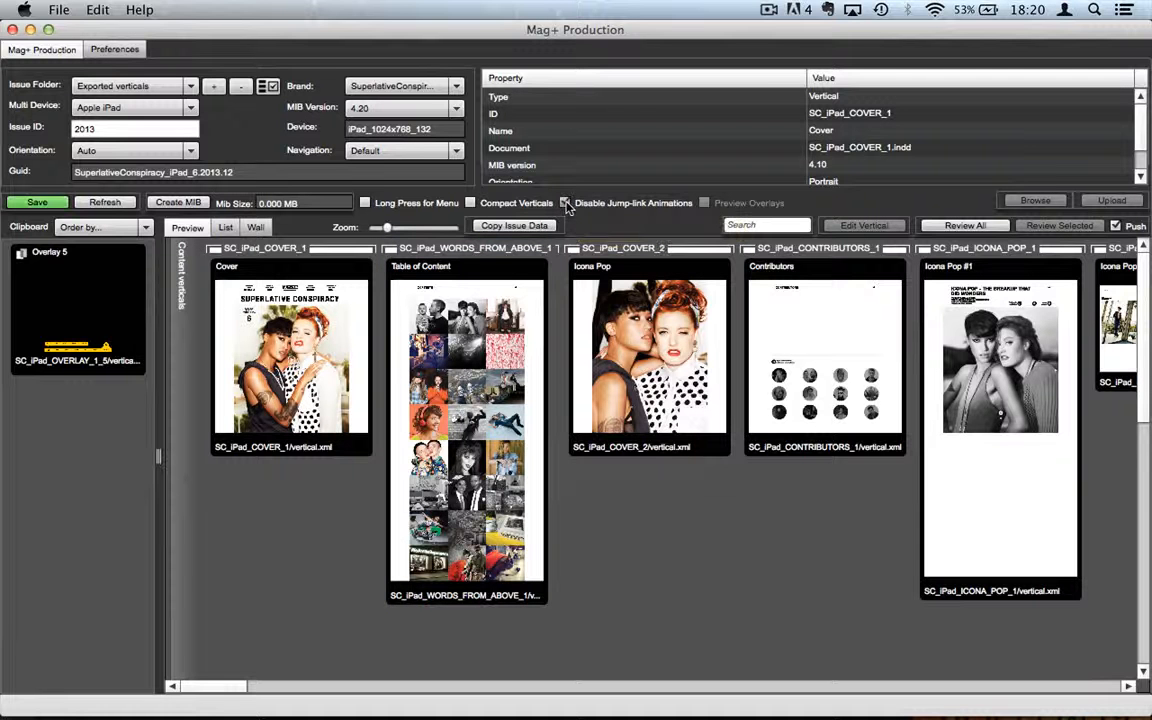
left_click(745, 397)
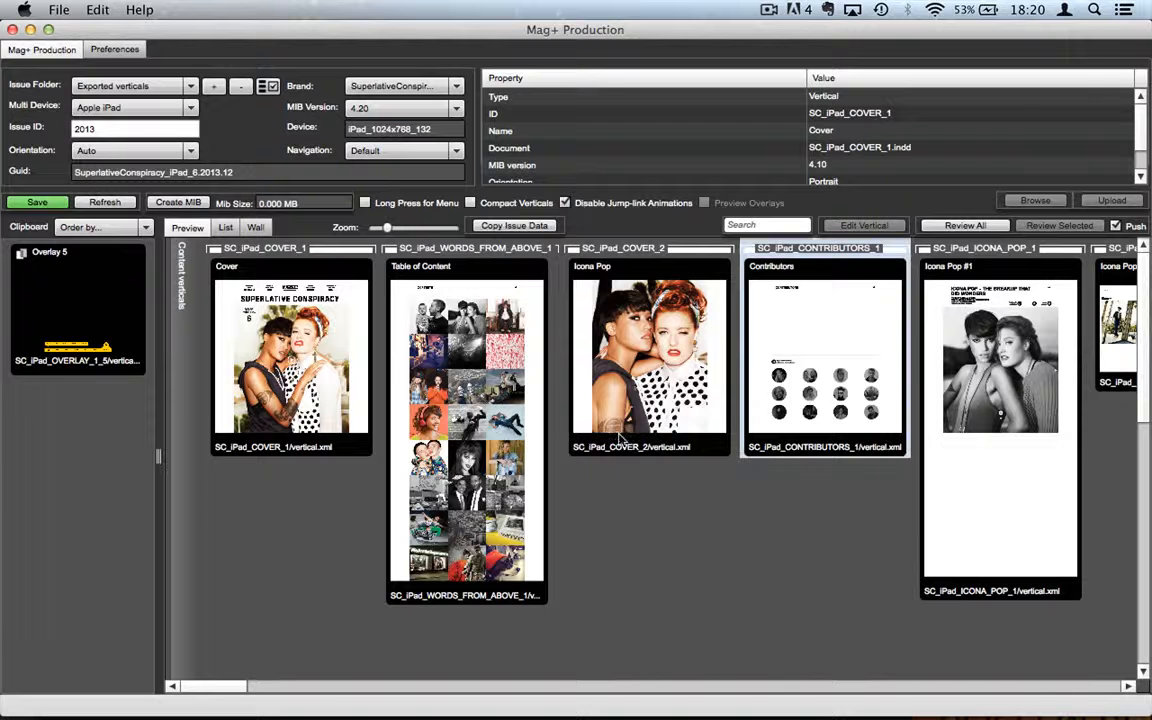
left_click(553, 428)
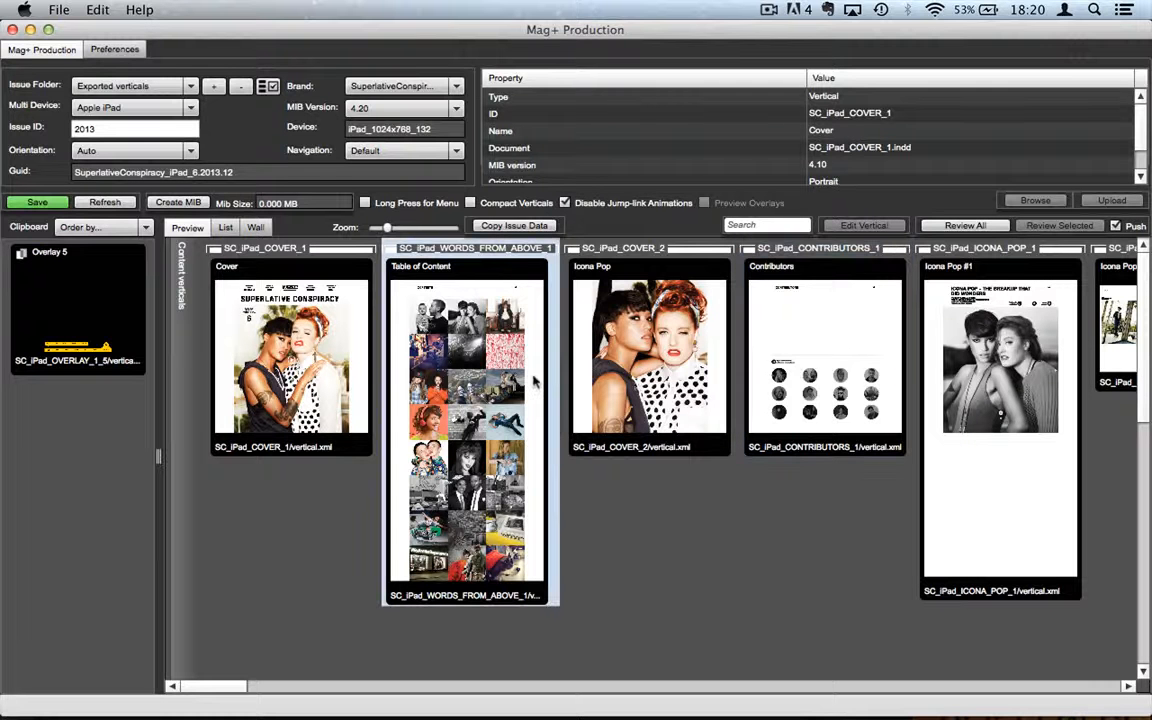
left_click(455, 151)
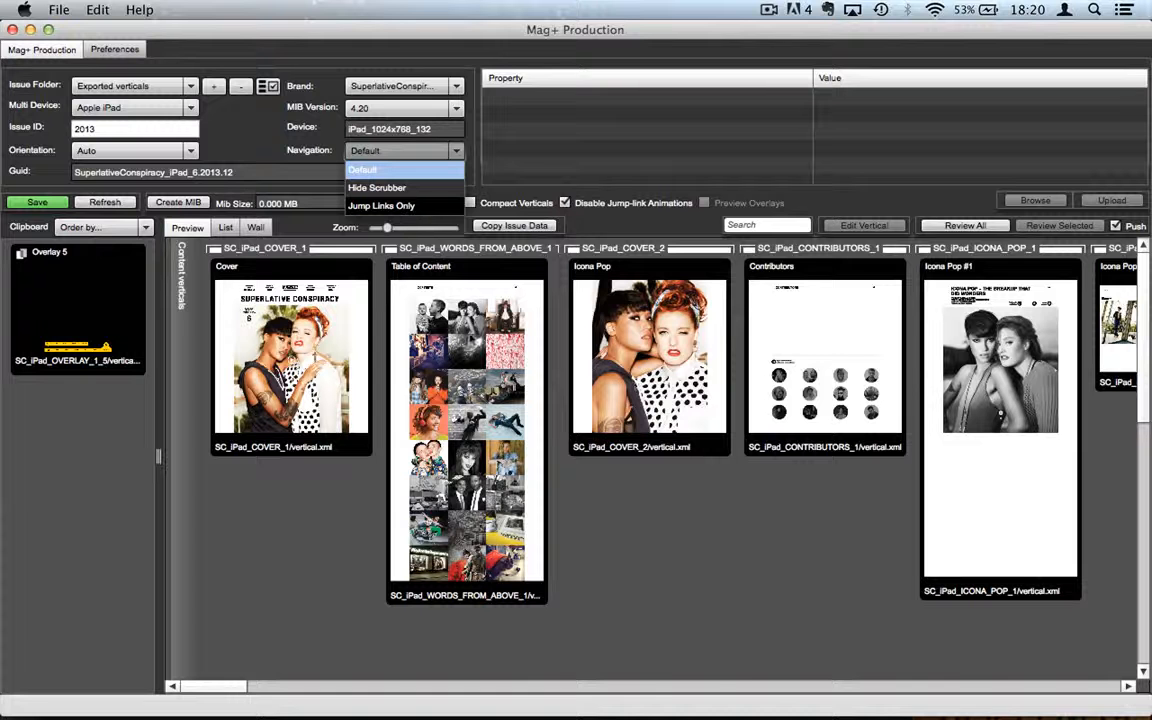
Step: Close the Navigation list with Default still selected
mouse_move(690, 712)
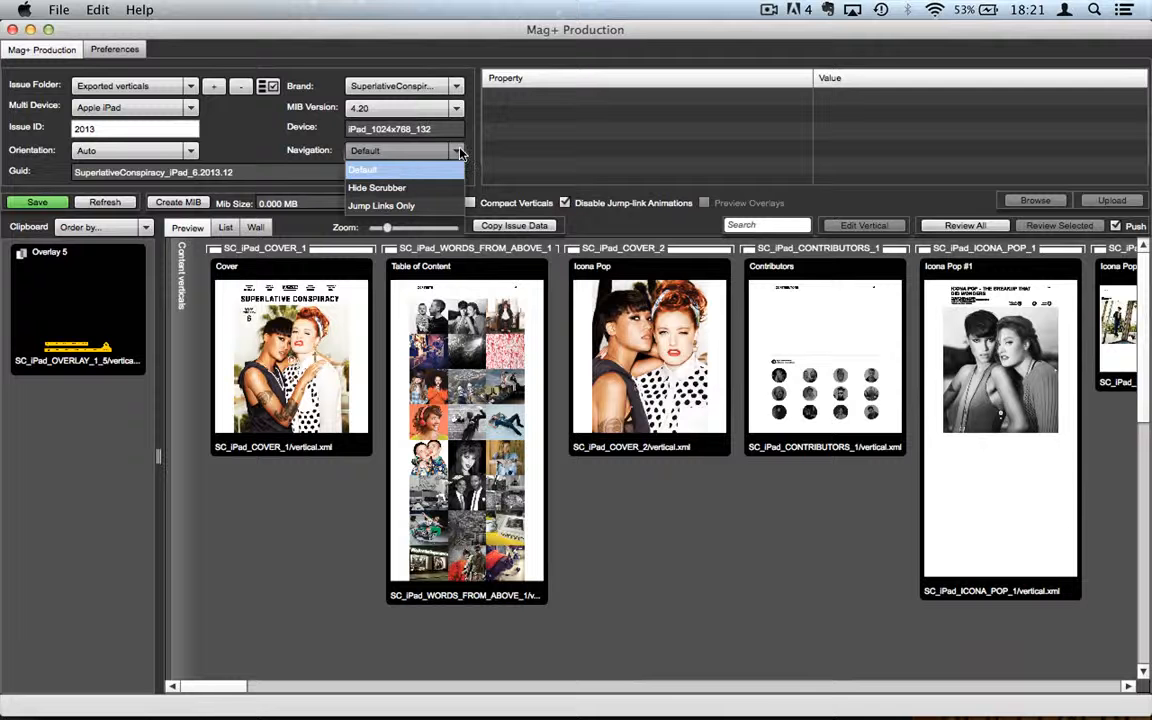
left_click(638, 233)
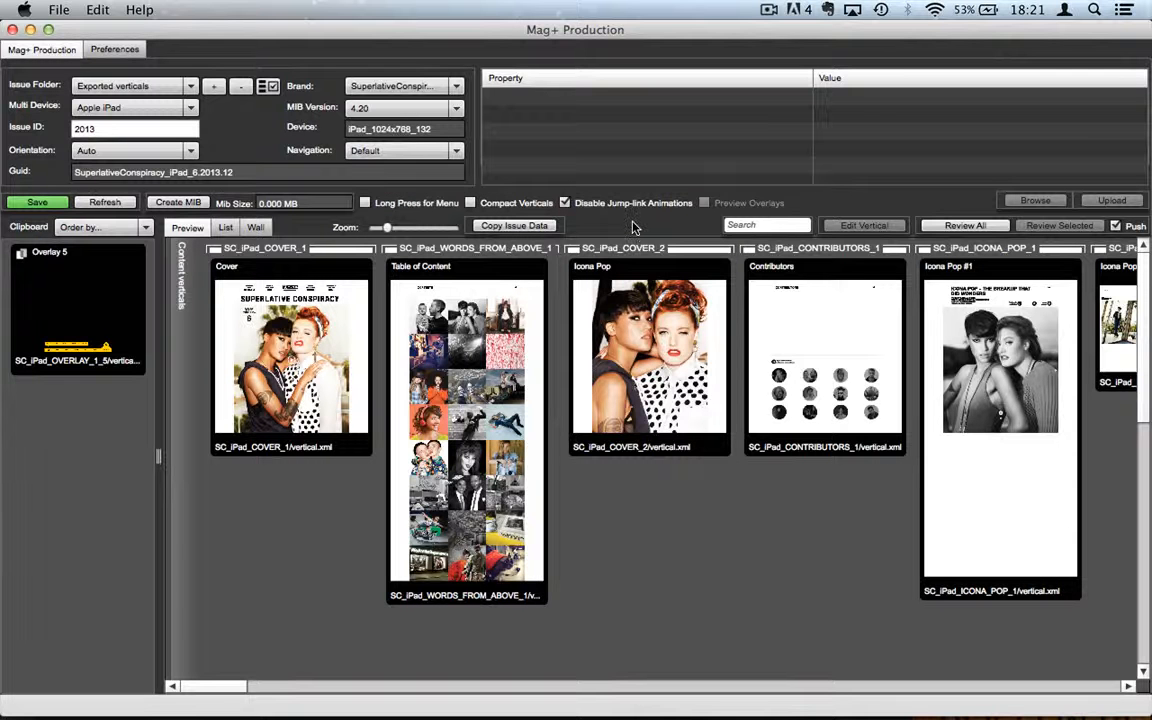
Step: Re-enable jump-link animations, select Icona Pop #1, Contributors, Icona Pop and Table of Content, and build a review
left_click(564, 203)
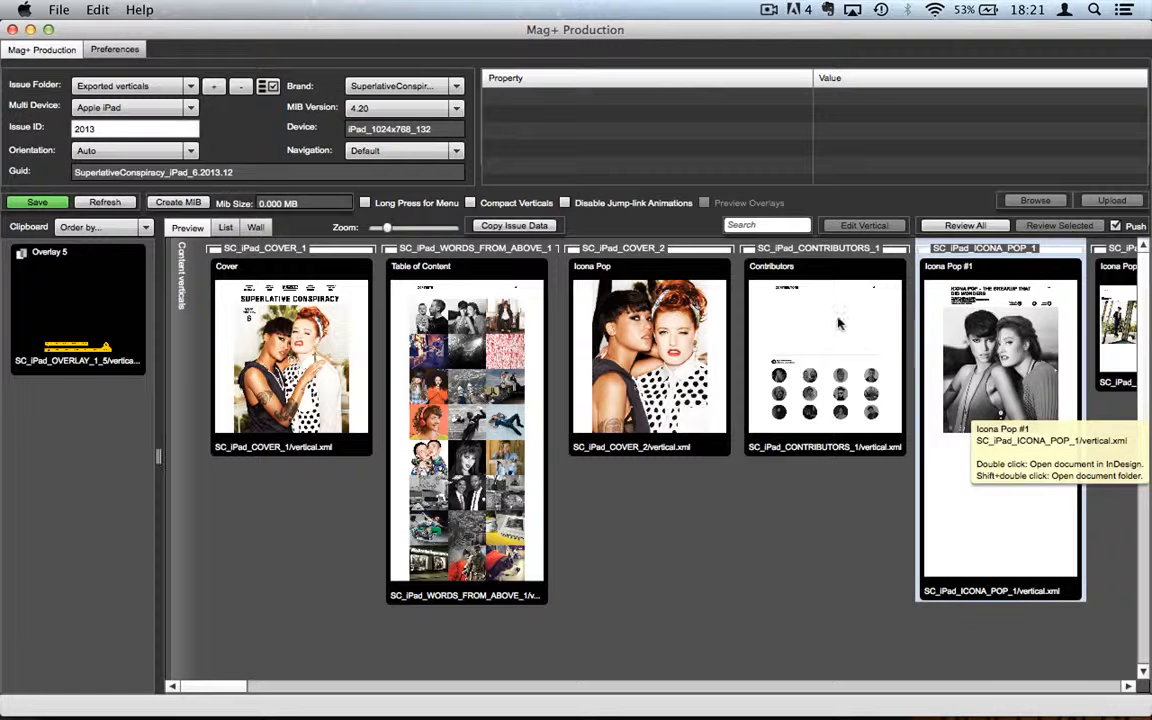
left_click(1022, 400)
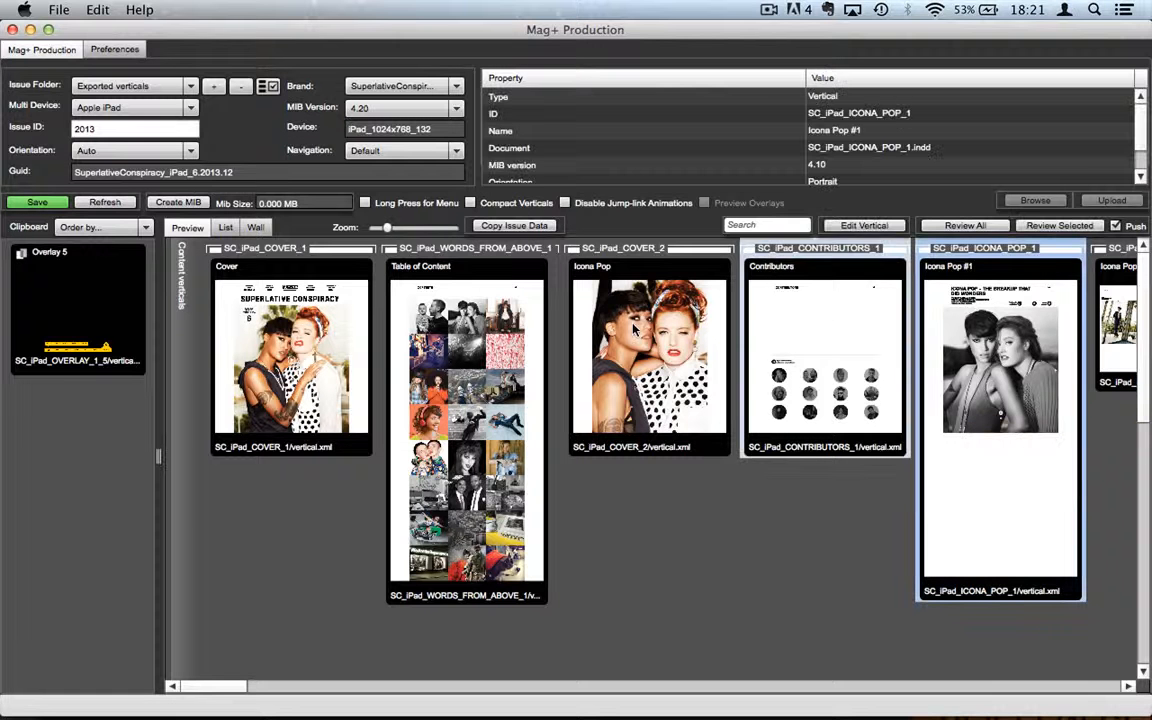
left_click(765, 300)
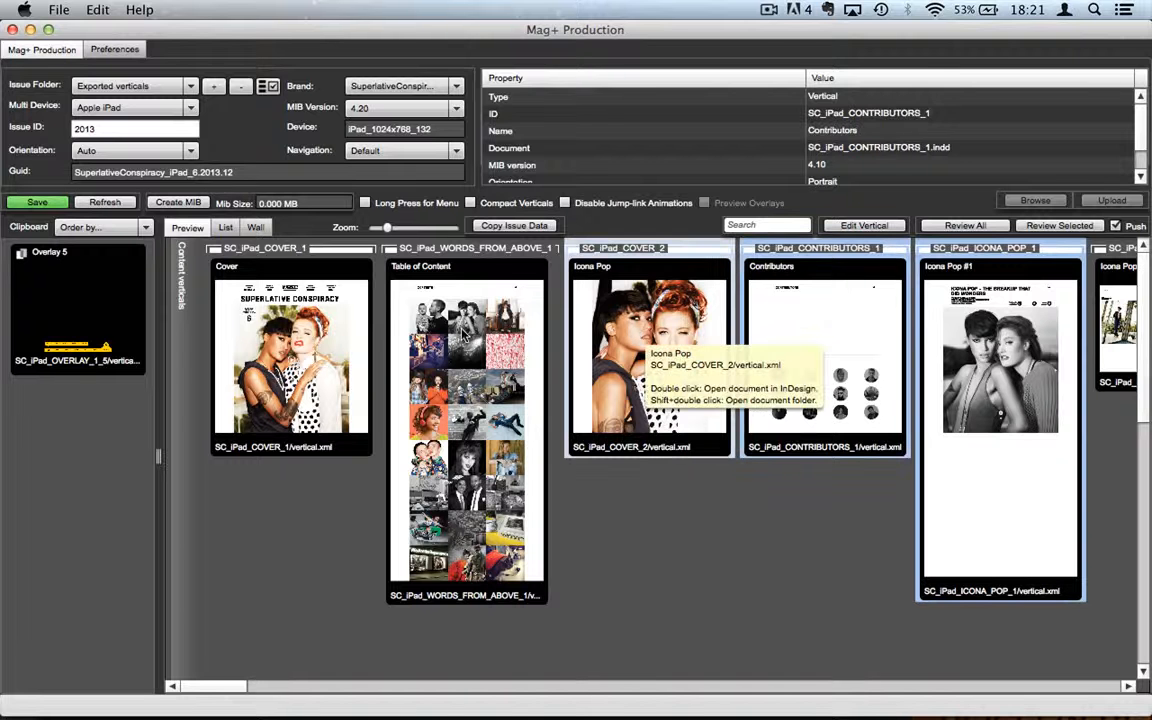
left_click(720, 400)
left_click(550, 407)
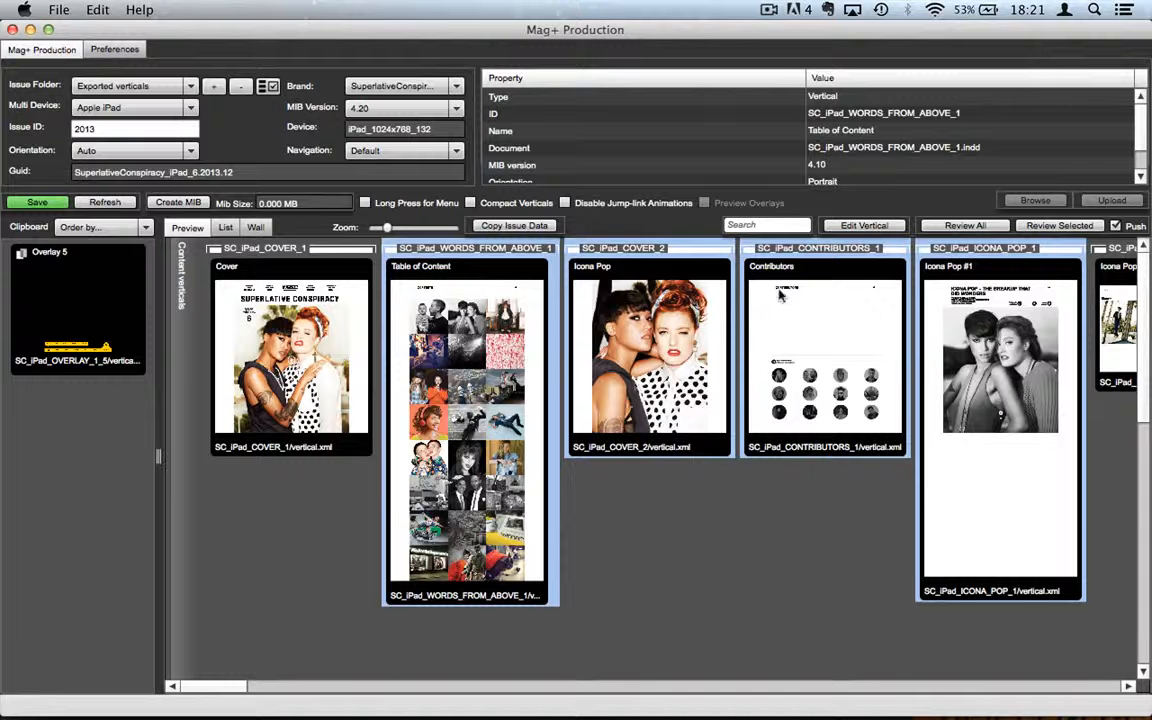
left_click(1058, 231)
mouse_move(880, 717)
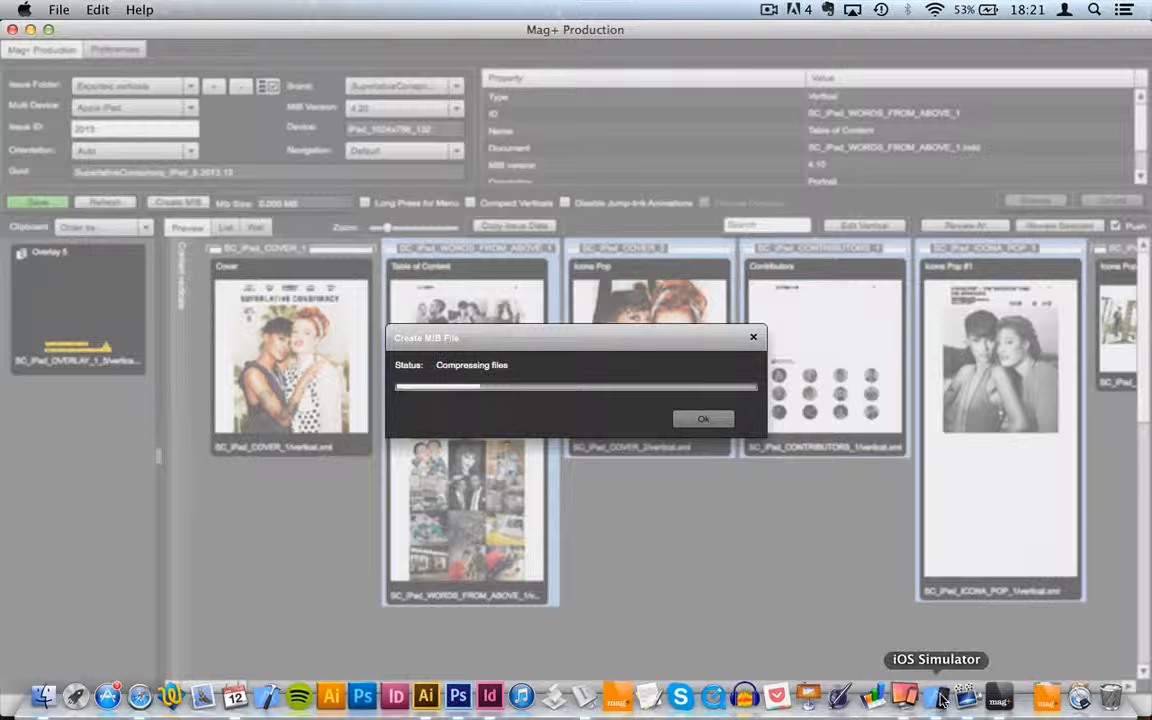
Step: Rotate the simulated iPad to portrait and page between the contents page and the Icona Pop cover
left_click(938, 700)
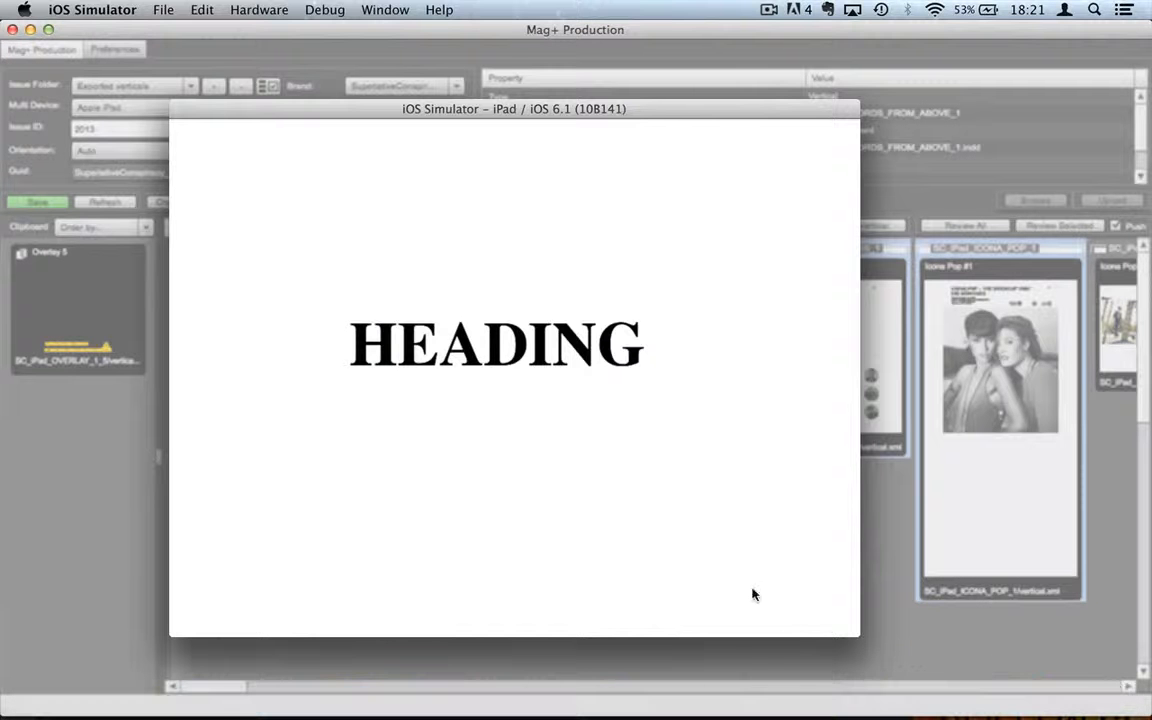
key("super+Right")
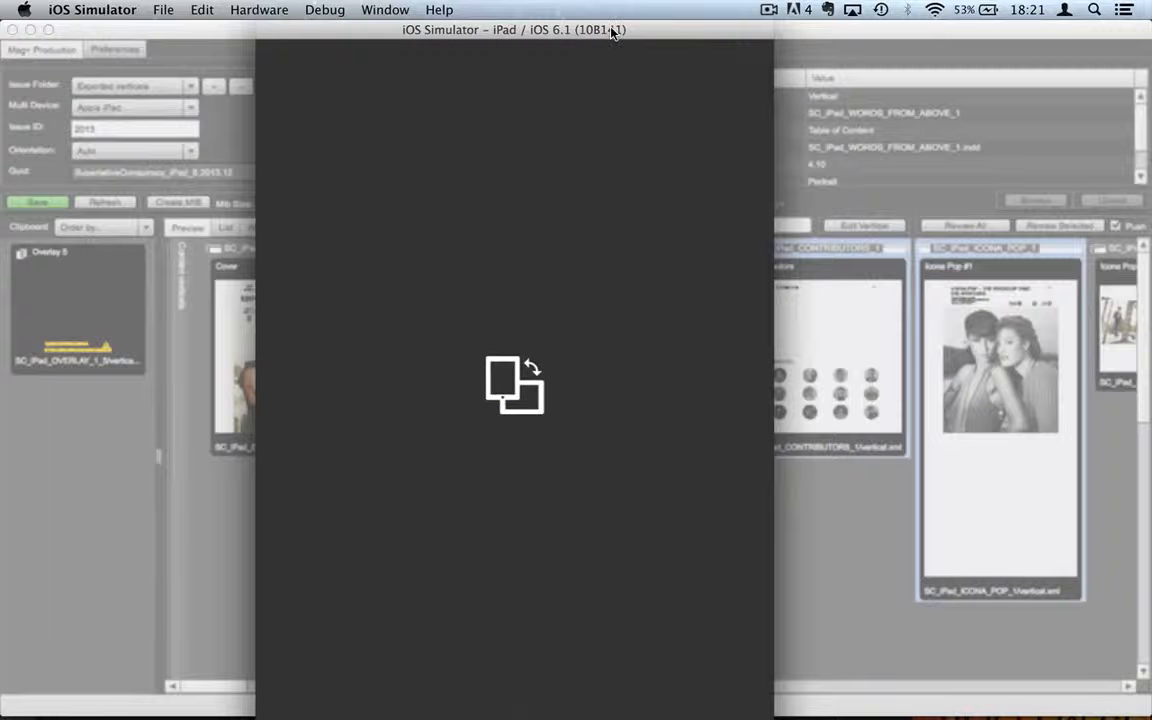
left_click_drag(613, 31, 720, 17)
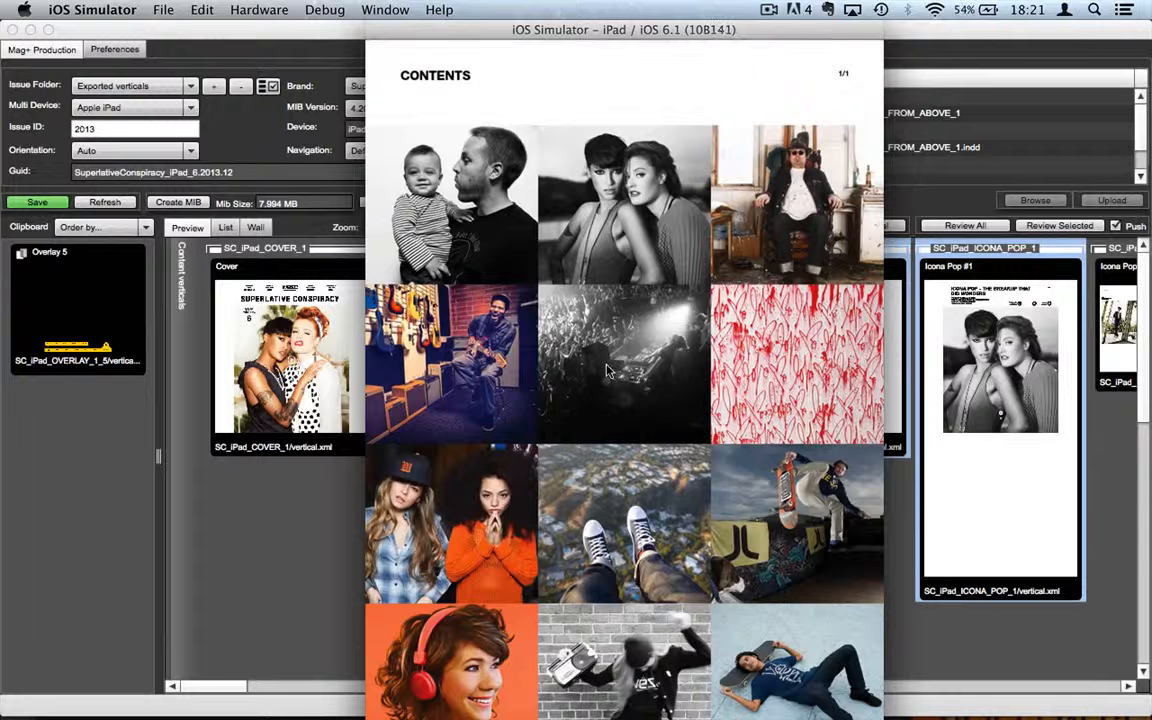
left_click_drag(787, 95, 535, 86)
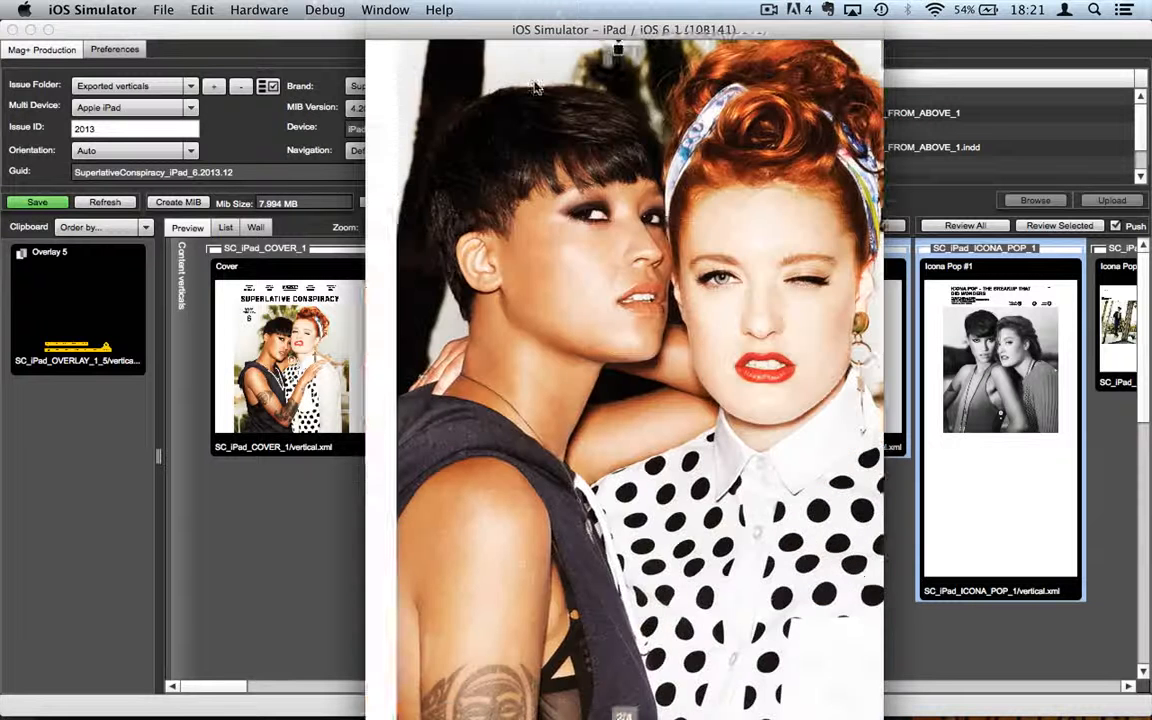
left_click_drag(513, 234, 716, 236)
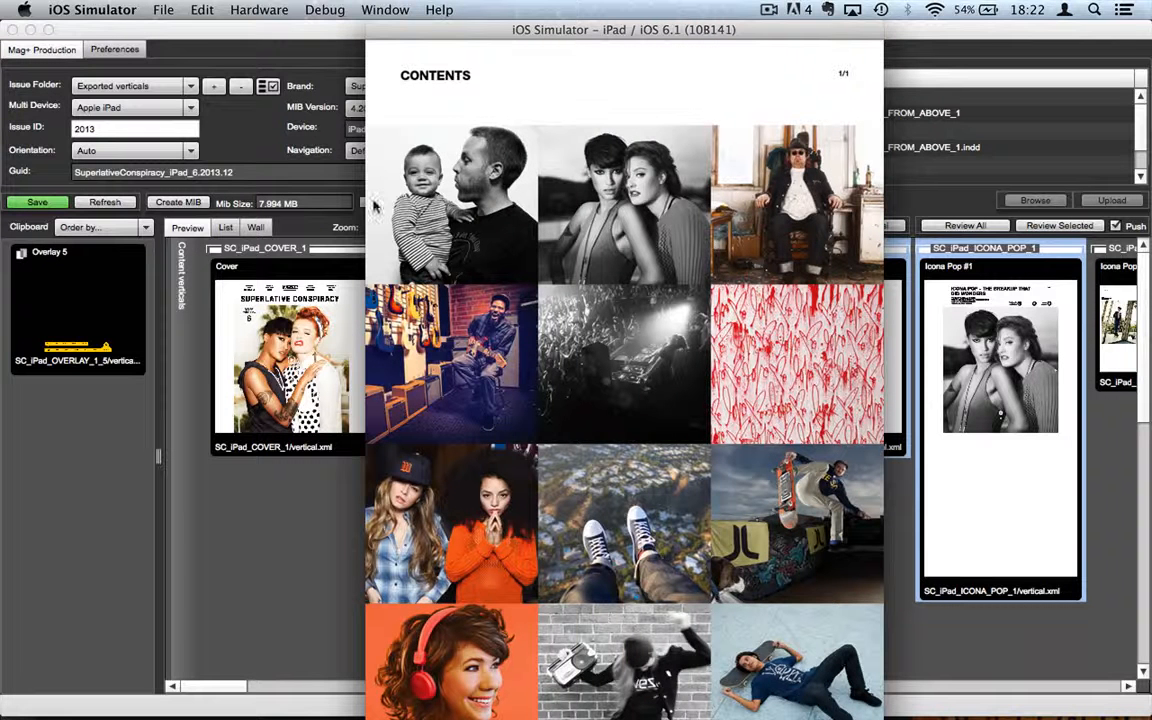
Step: Follow the Icona Pop jump link from the contents tile twice, then return to Mag+ Production
left_click(637, 230)
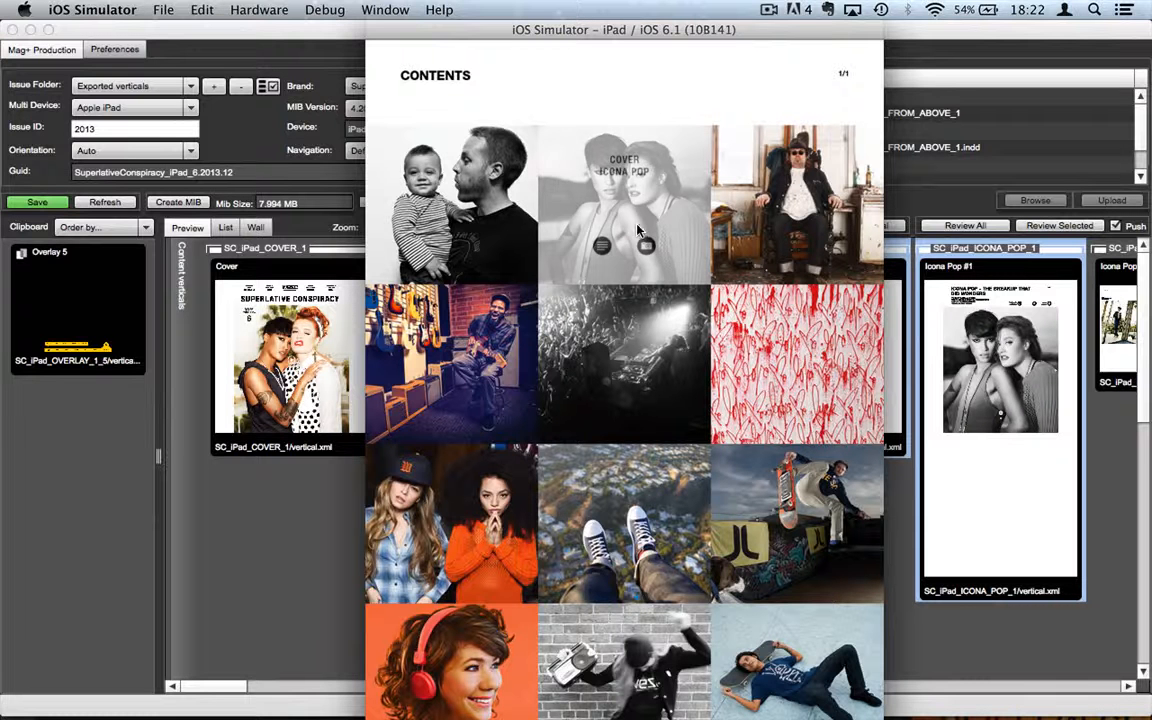
left_click(601, 248)
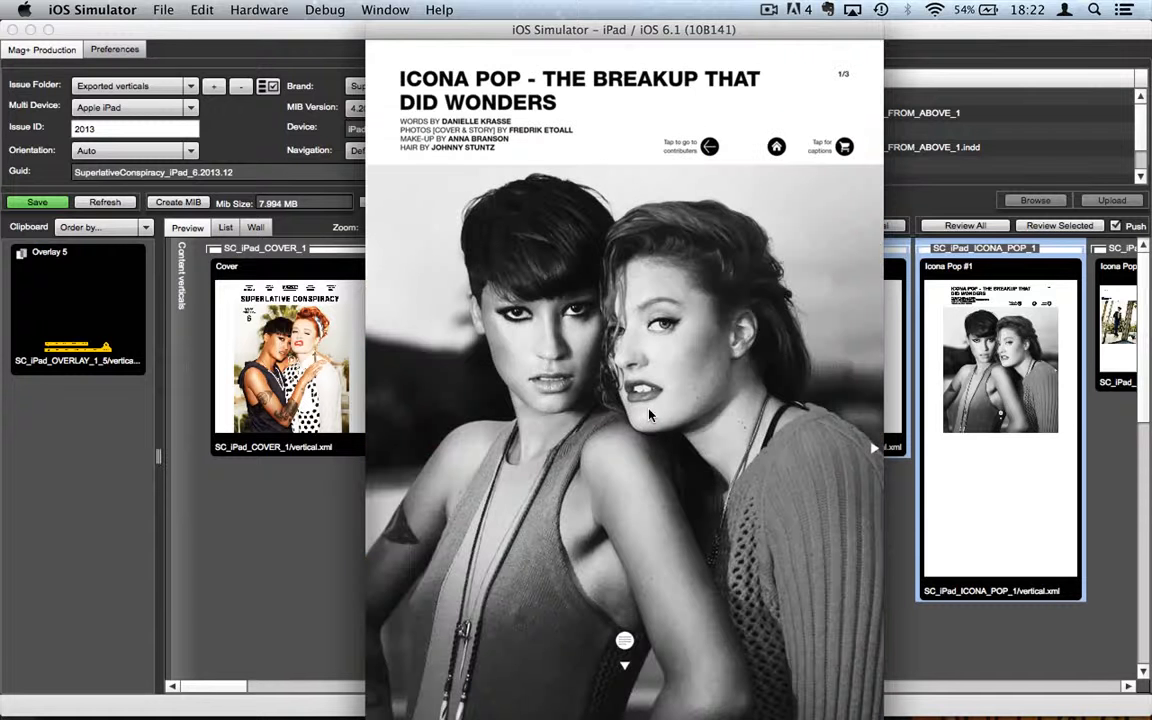
left_click_drag(560, 375, 736, 399)
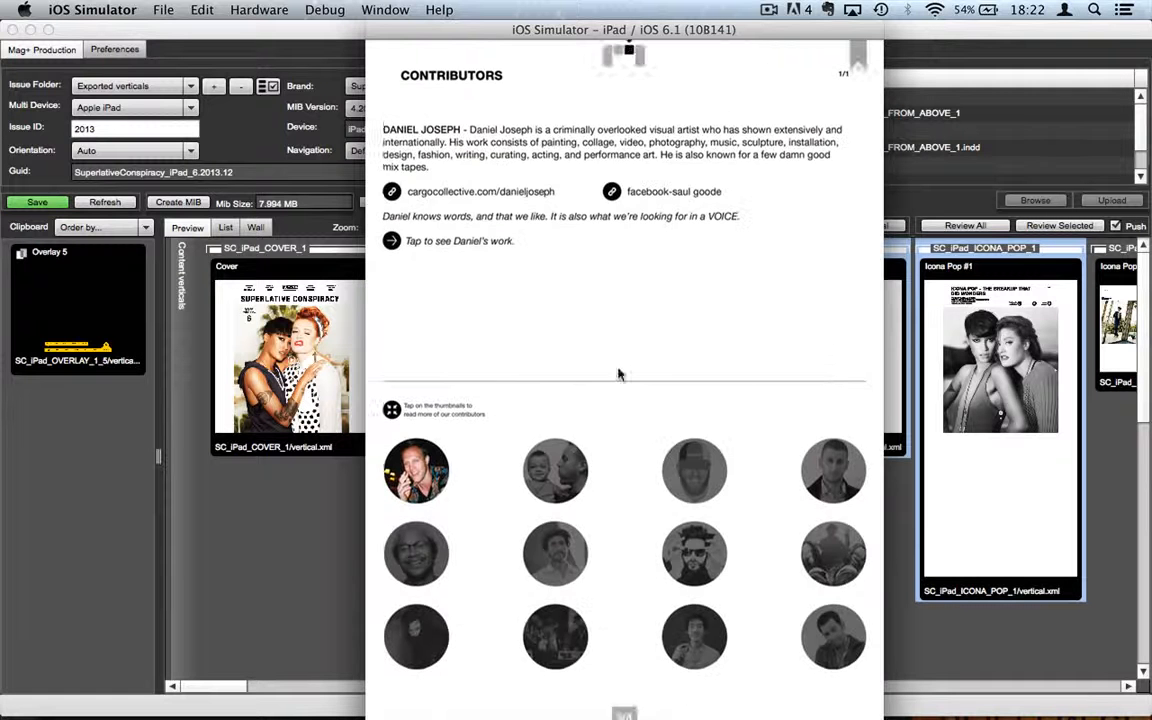
left_click_drag(555, 321, 791, 318)
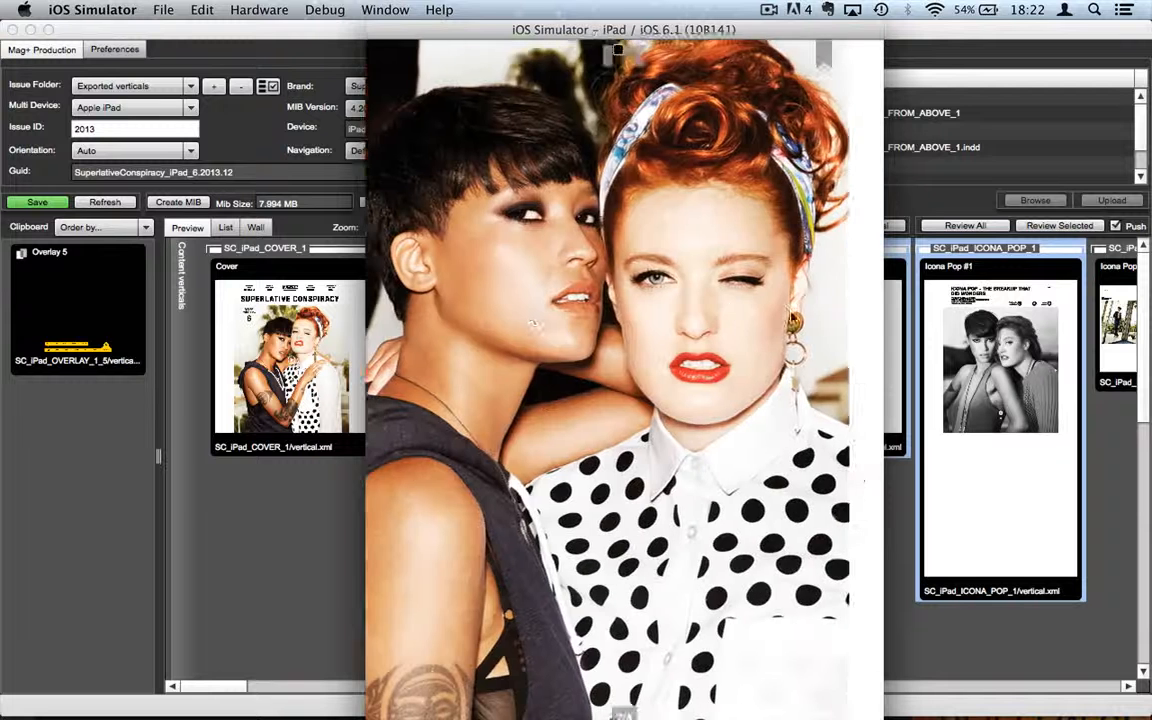
left_click_drag(556, 315, 770, 310)
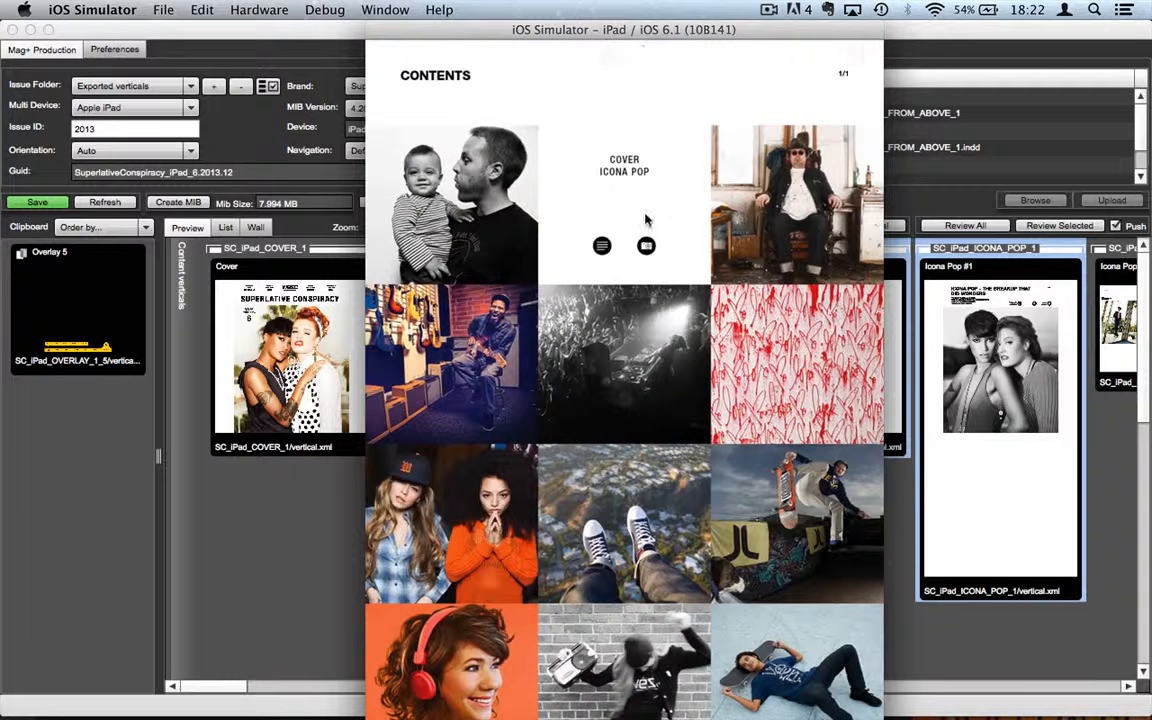
left_click(601, 248)
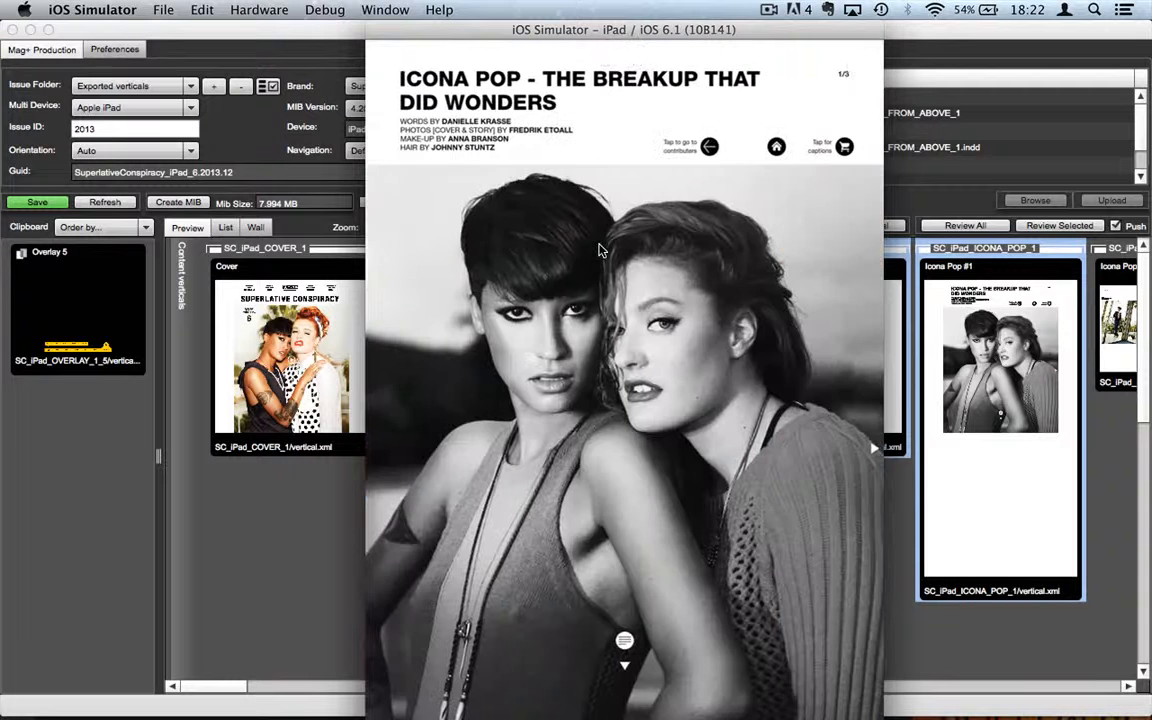
left_click(206, 436)
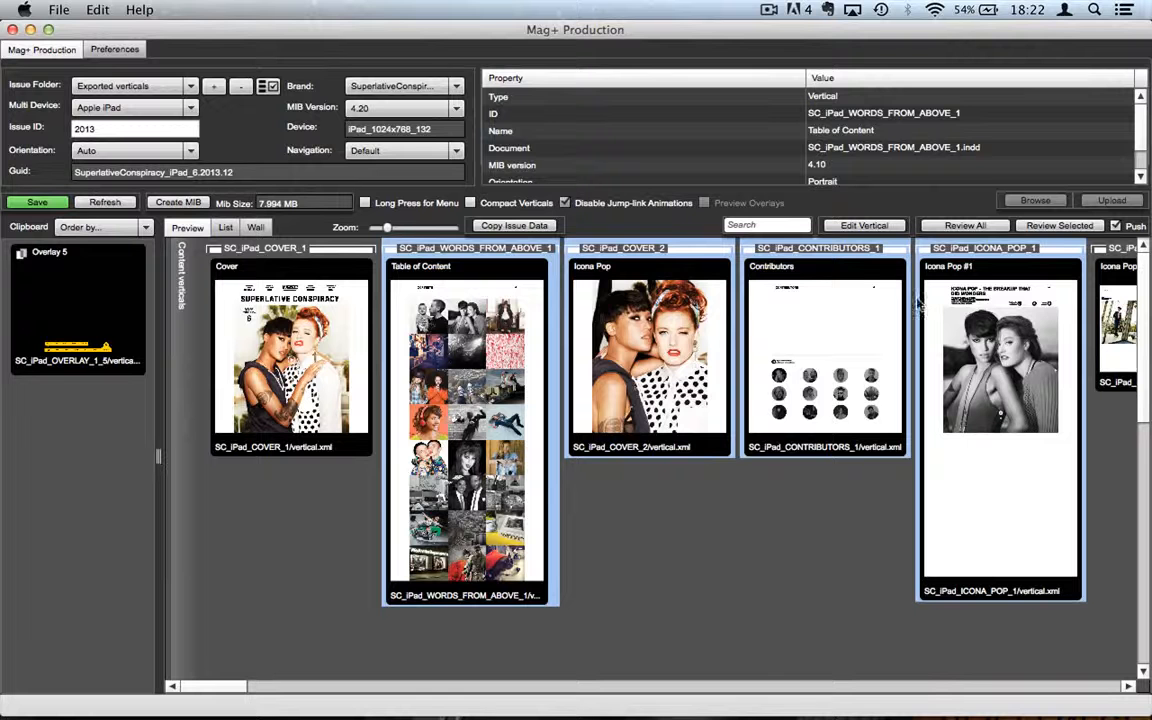
Step: Rebuild the review of the selected verticals with jump-link animations disabled
left_click(1052, 226)
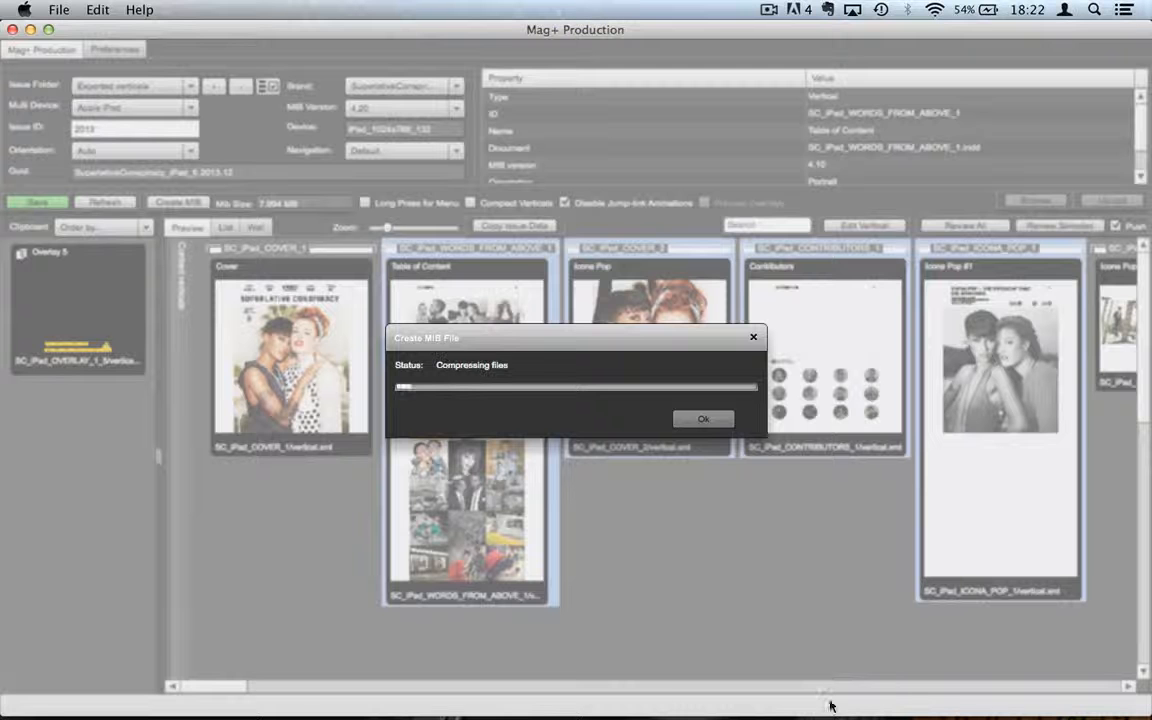
mouse_move(777, 697)
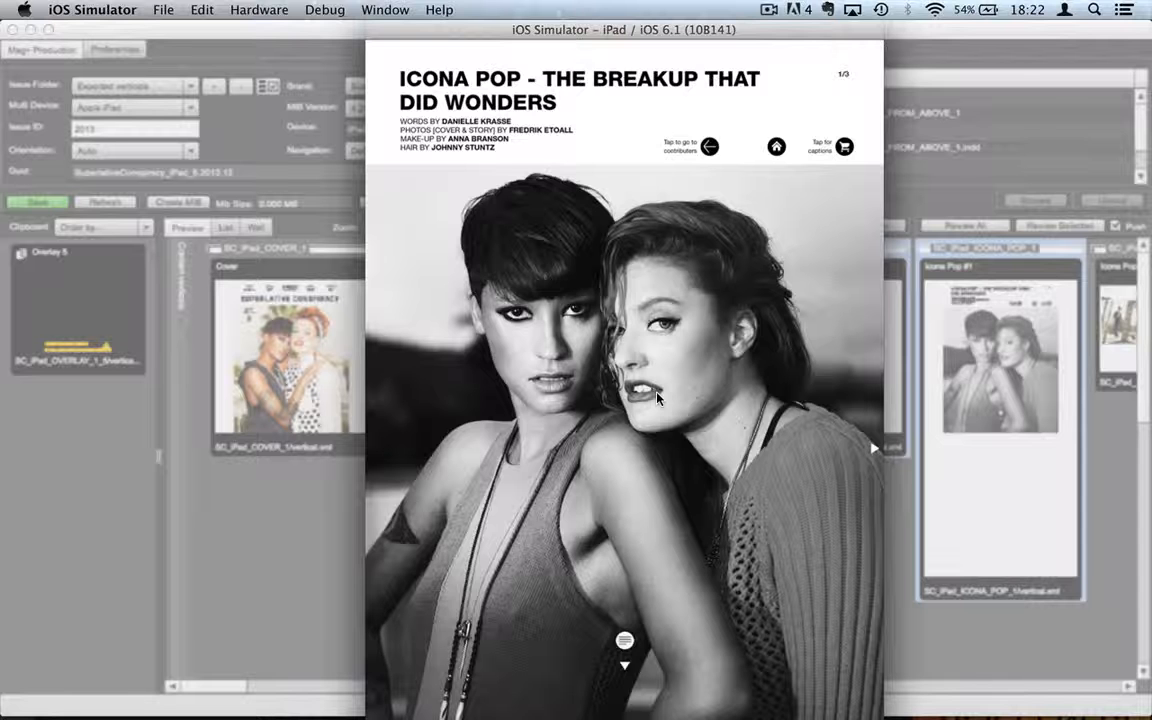
left_click_drag(741, 32, 797, 10)
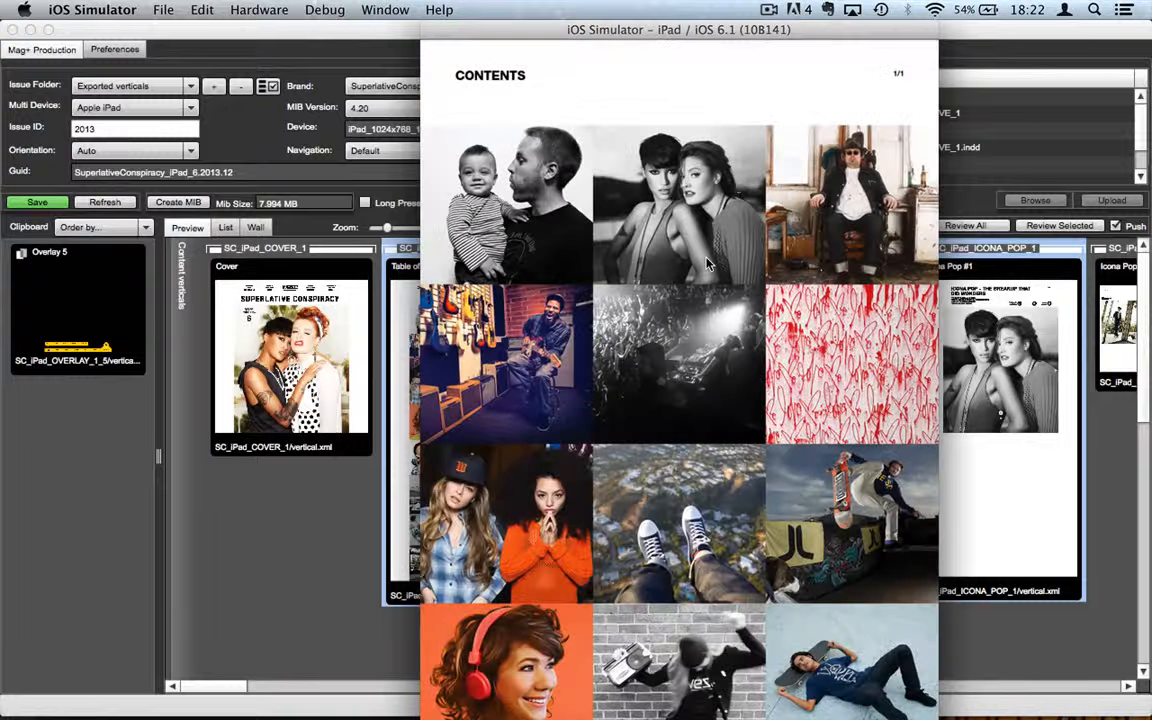
Step: Retest the Icona Pop jump link from the contents tile, then save the issue in Mag+ Production
left_click(707, 263)
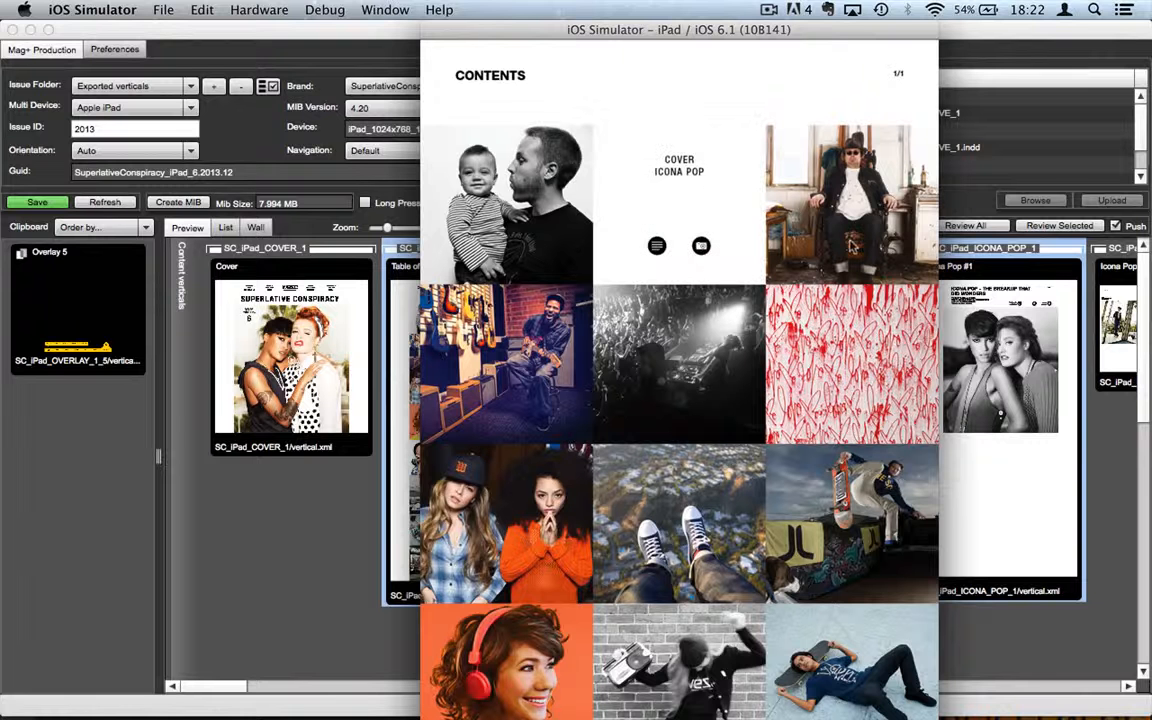
left_click(657, 247)
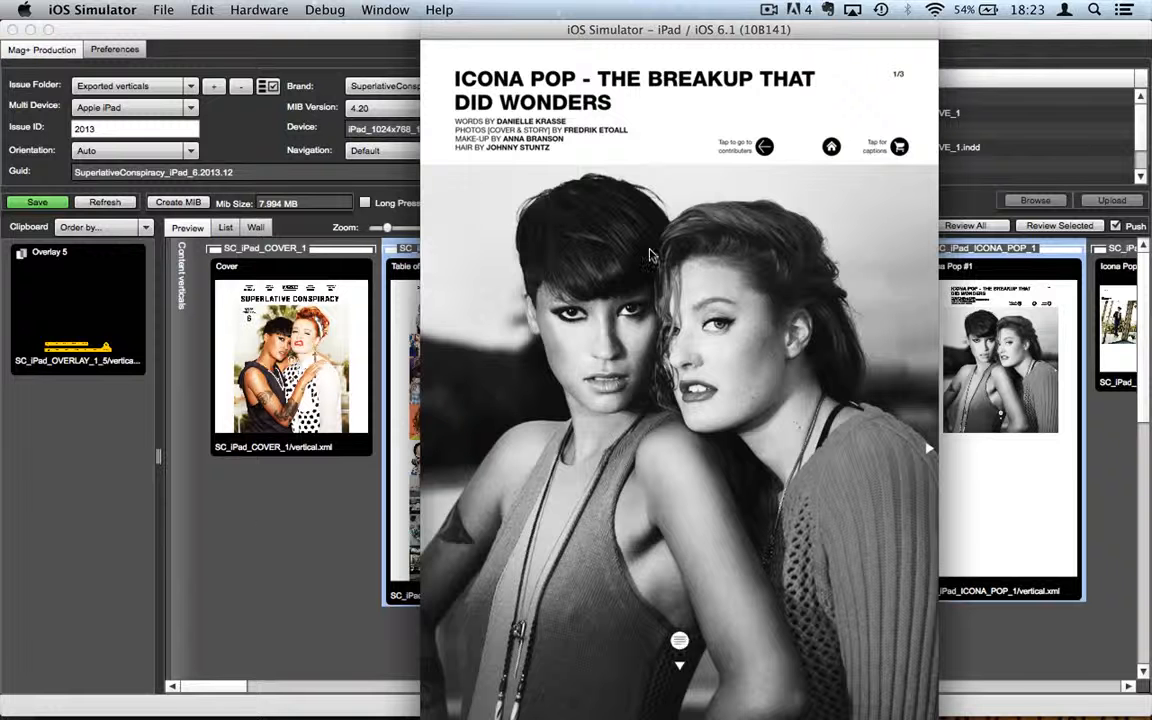
left_click(242, 463)
left_click(36, 202)
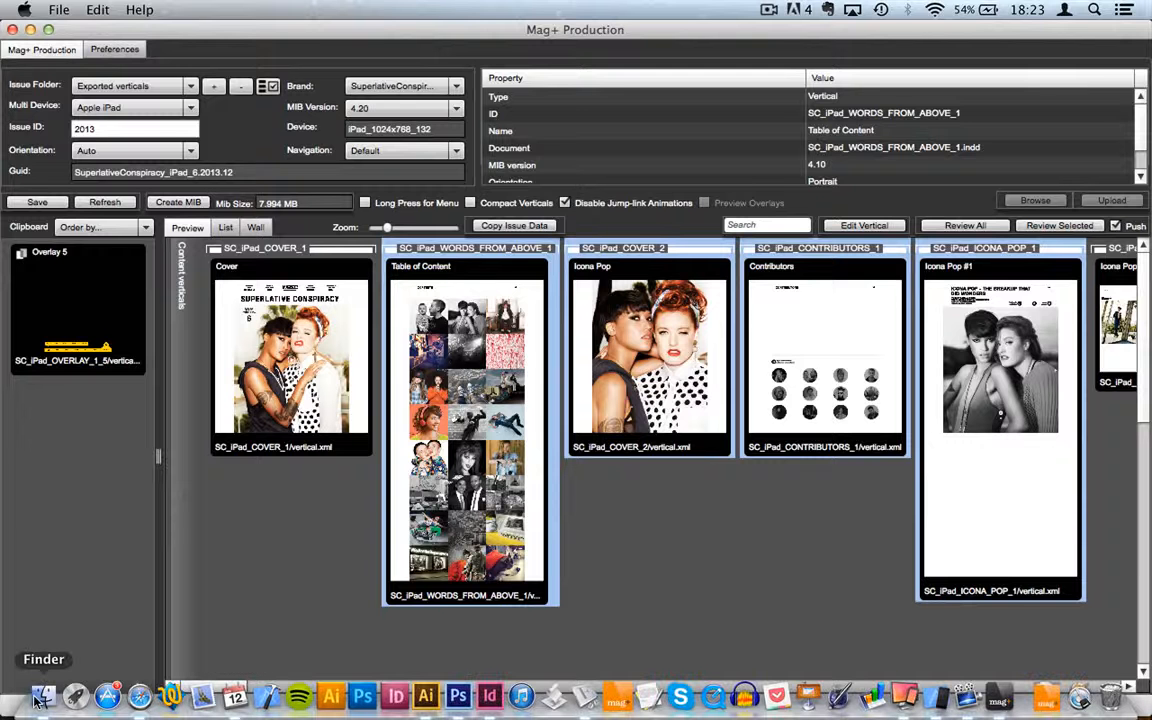
Step: In Finder's 2013-06-12 – Webinar 4.2 update folder, show Scaling.jpg full screen in Quick Look
left_click(40, 697)
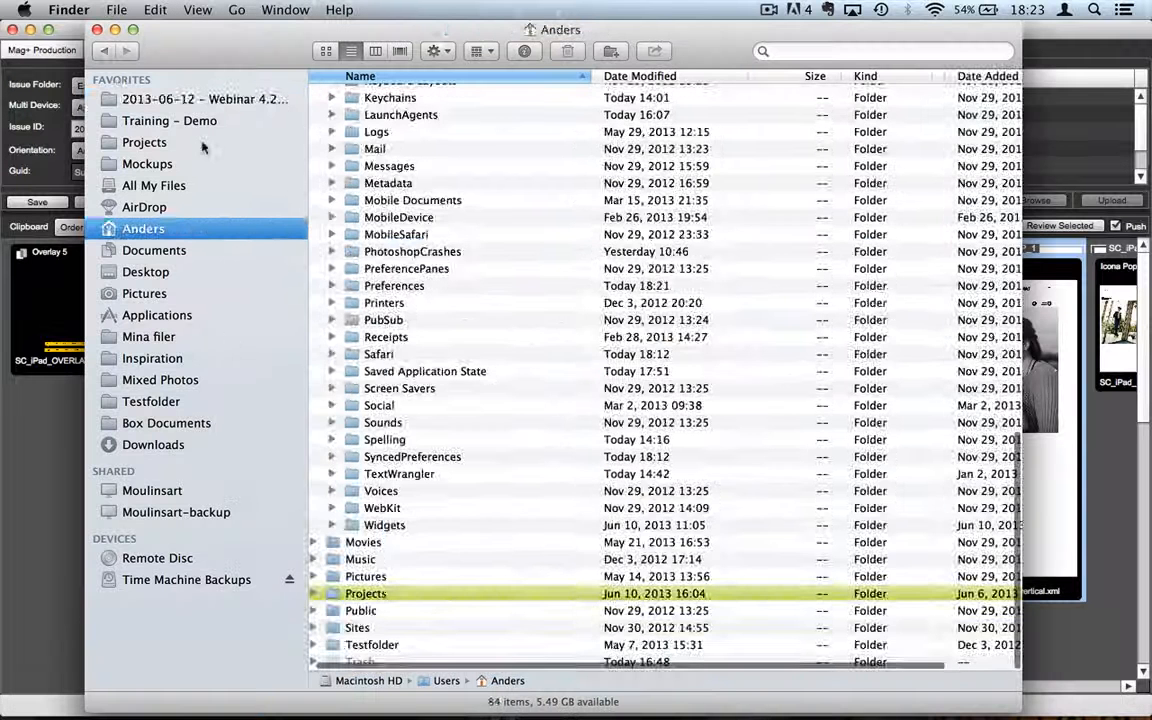
left_click(222, 101)
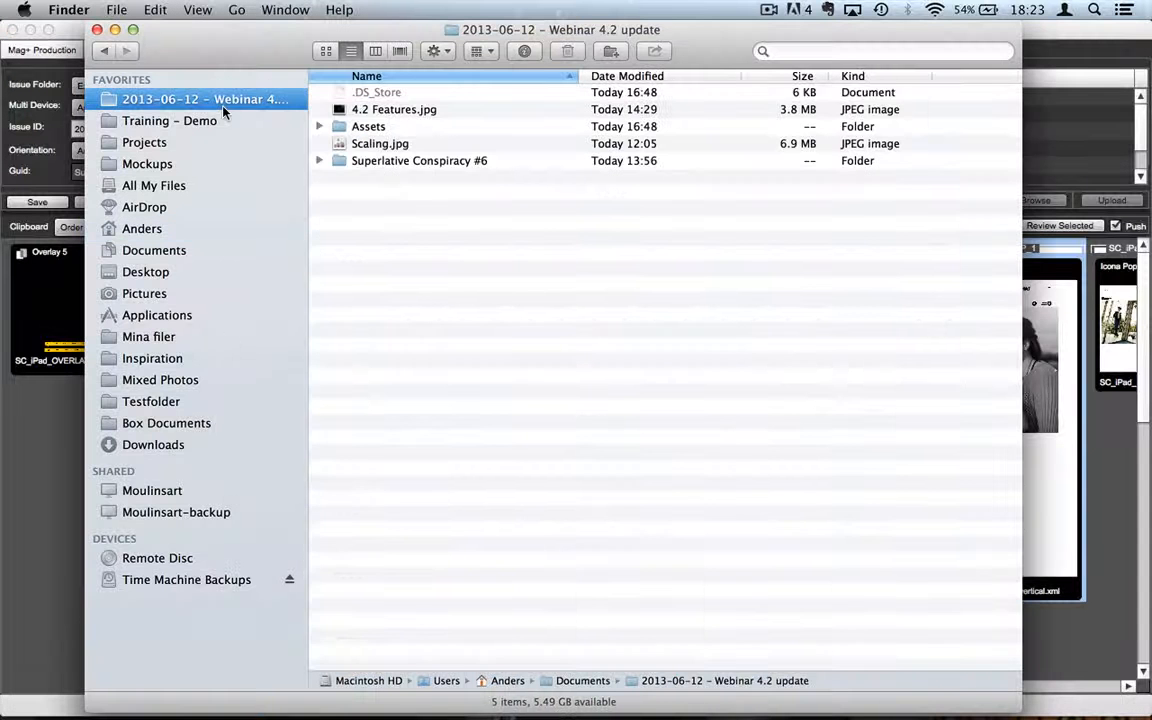
left_click(421, 117)
left_click(388, 146)
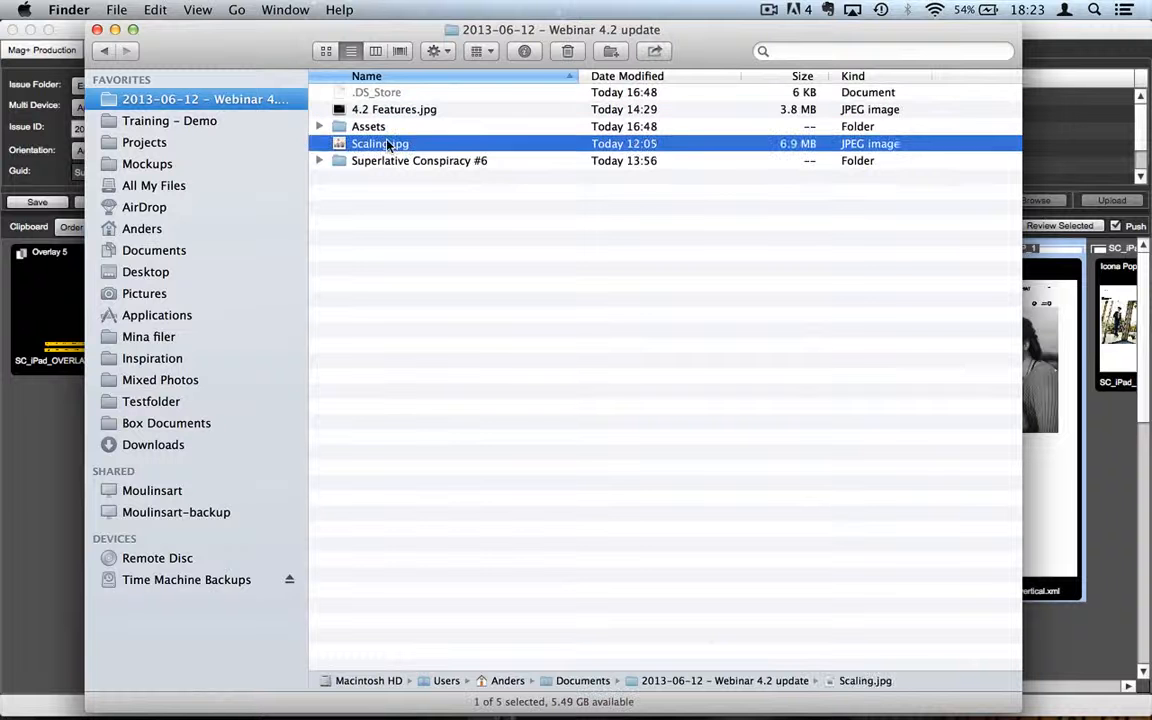
key("space")
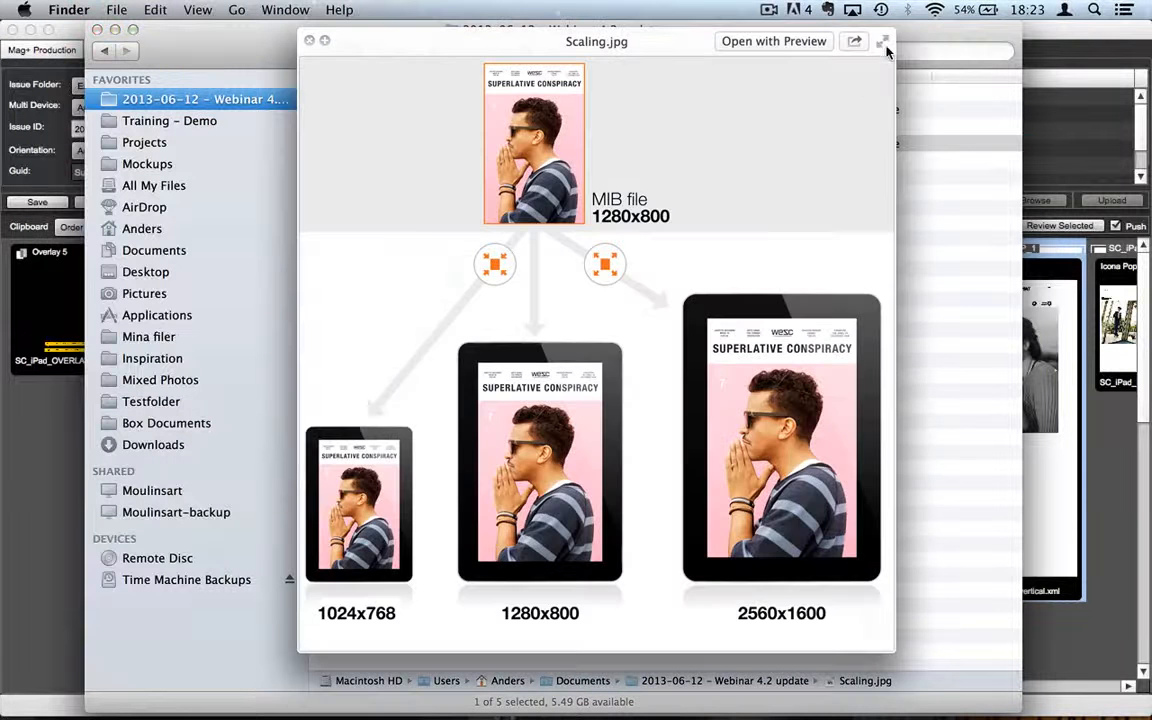
left_click(885, 46)
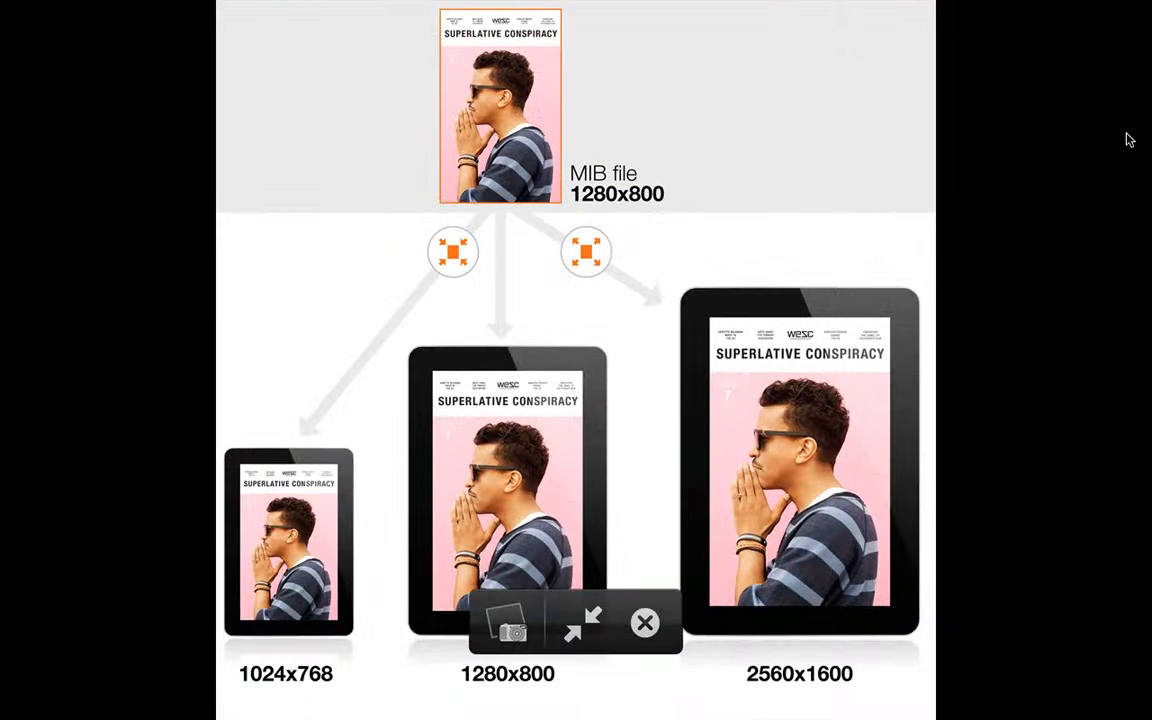